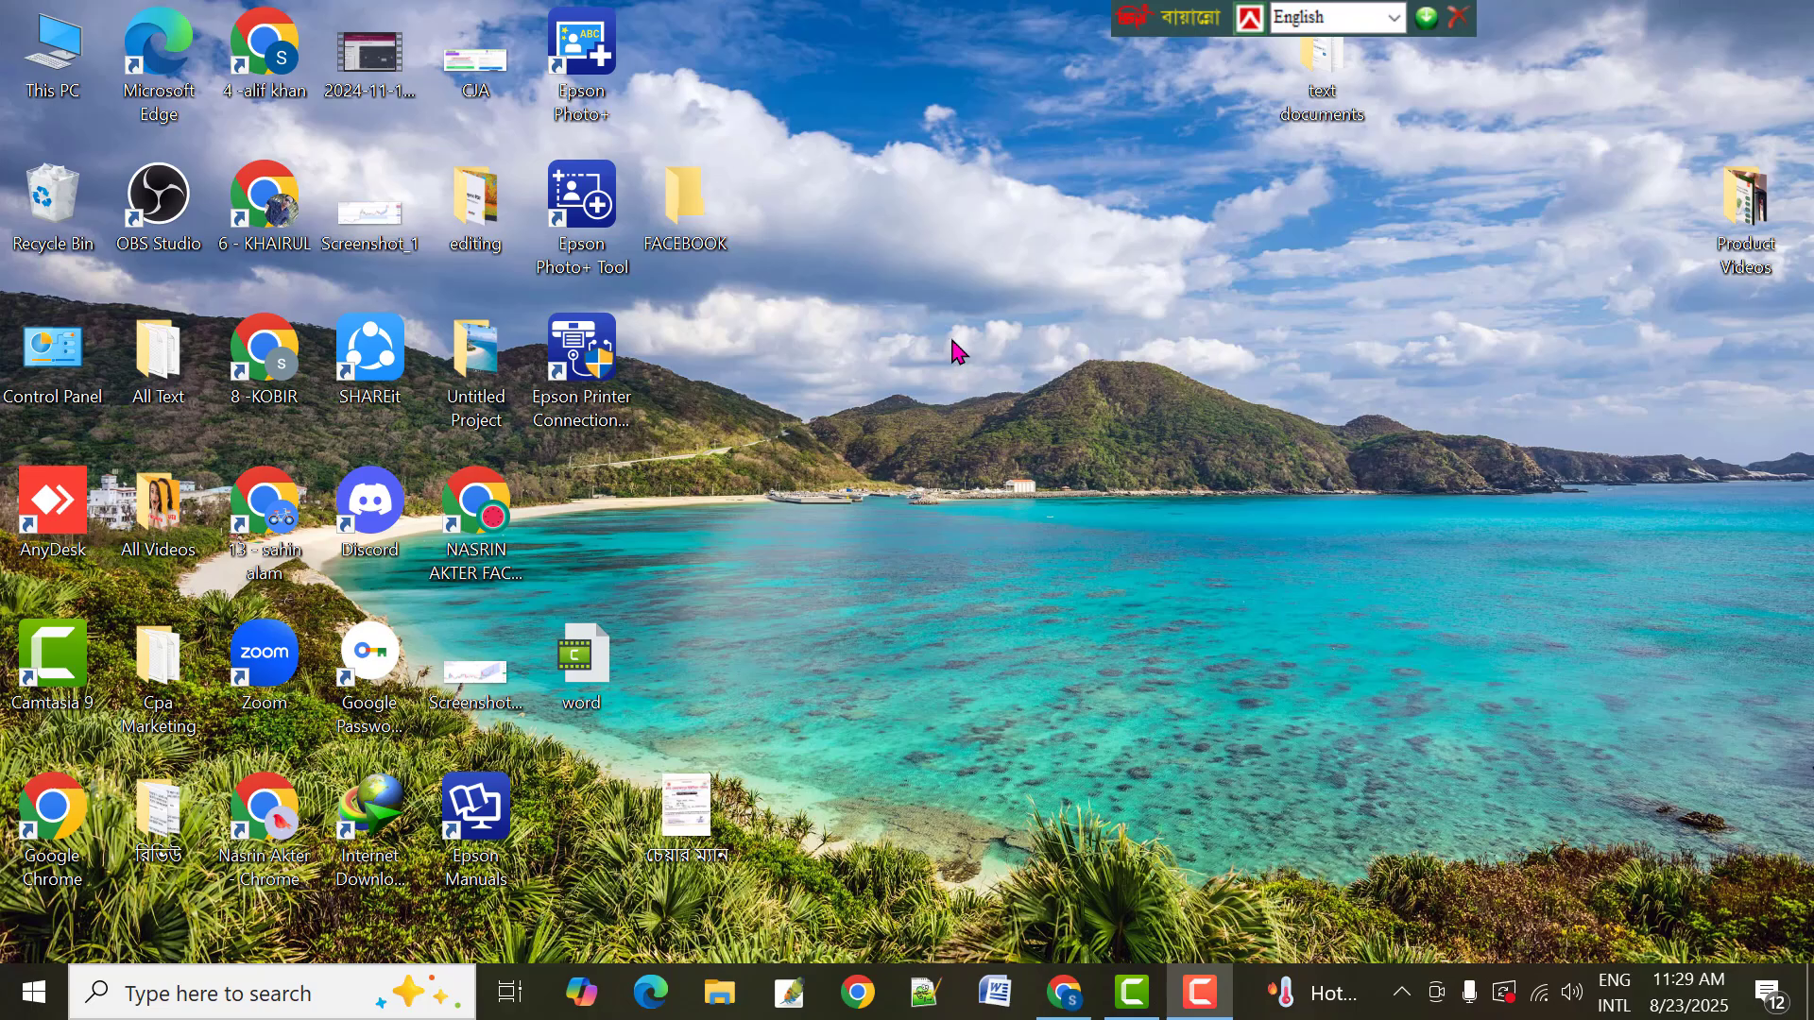
Switch to Microsoft Word and set the page's top, bottom, left and right margins to 0.2 inch
{"action": "left_click", "coordinate": [978, 1008]}
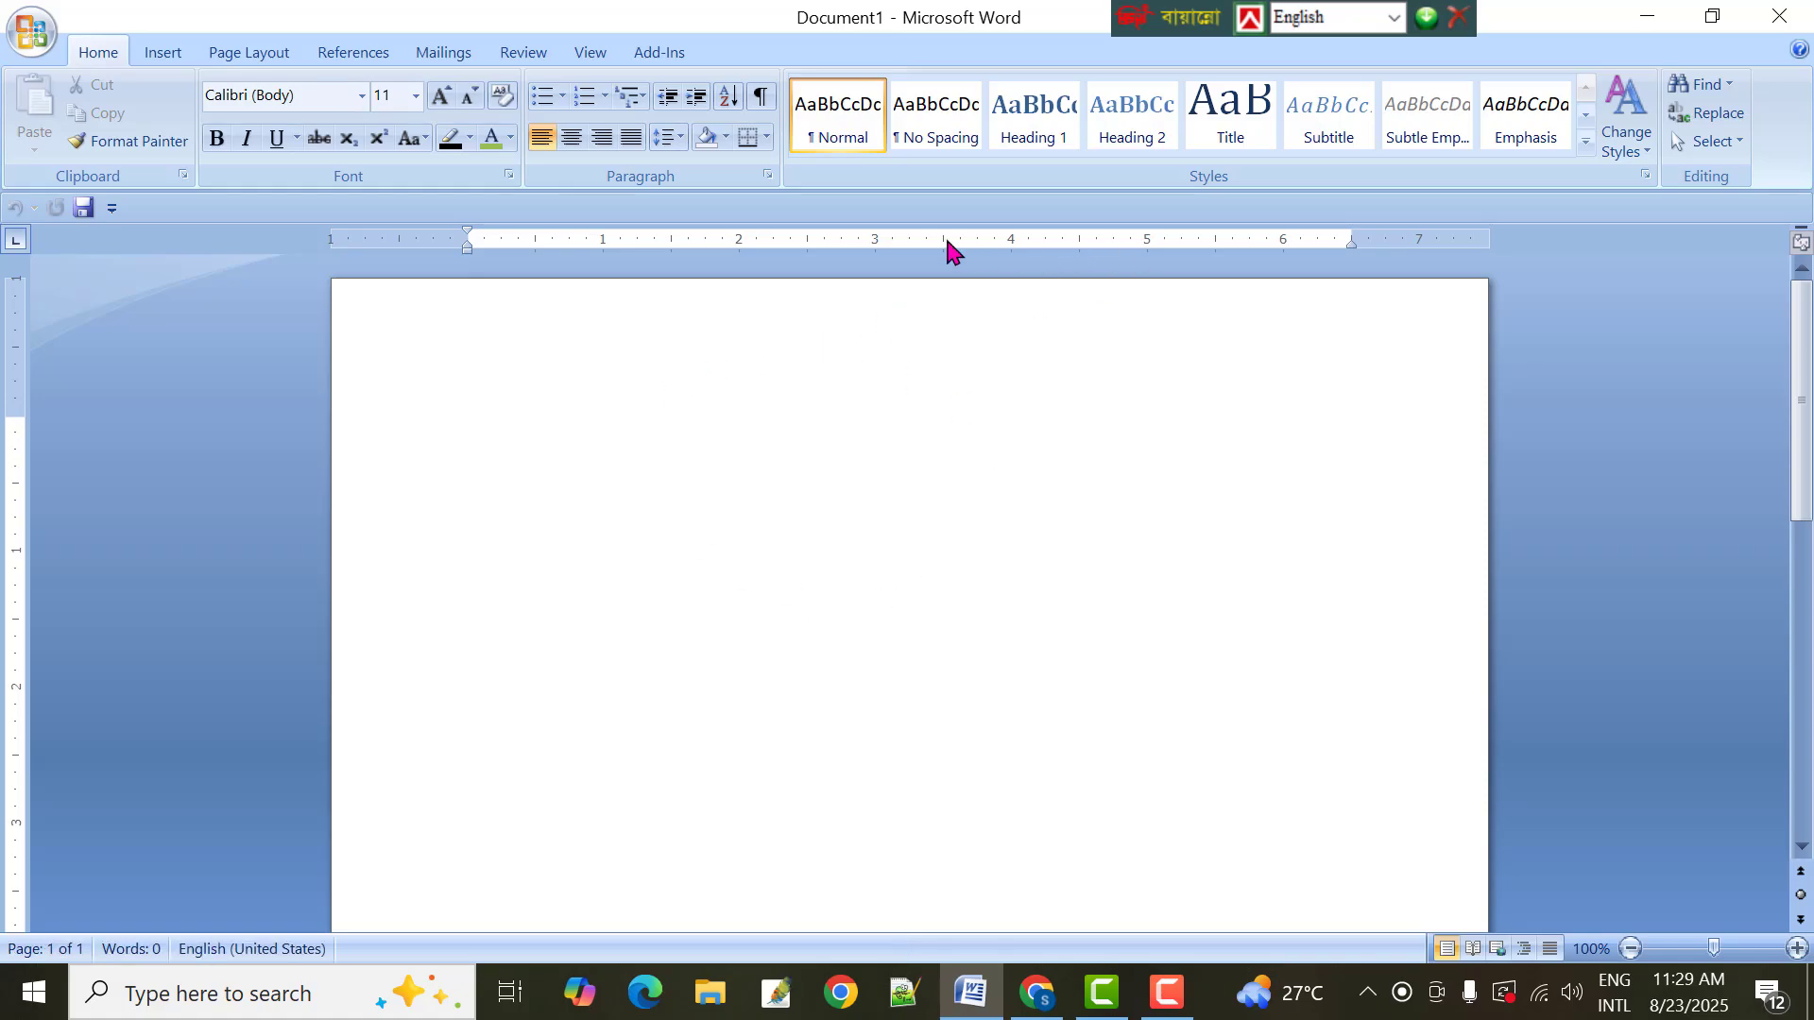
{"action": "double_click", "coordinate": [1398, 239]}
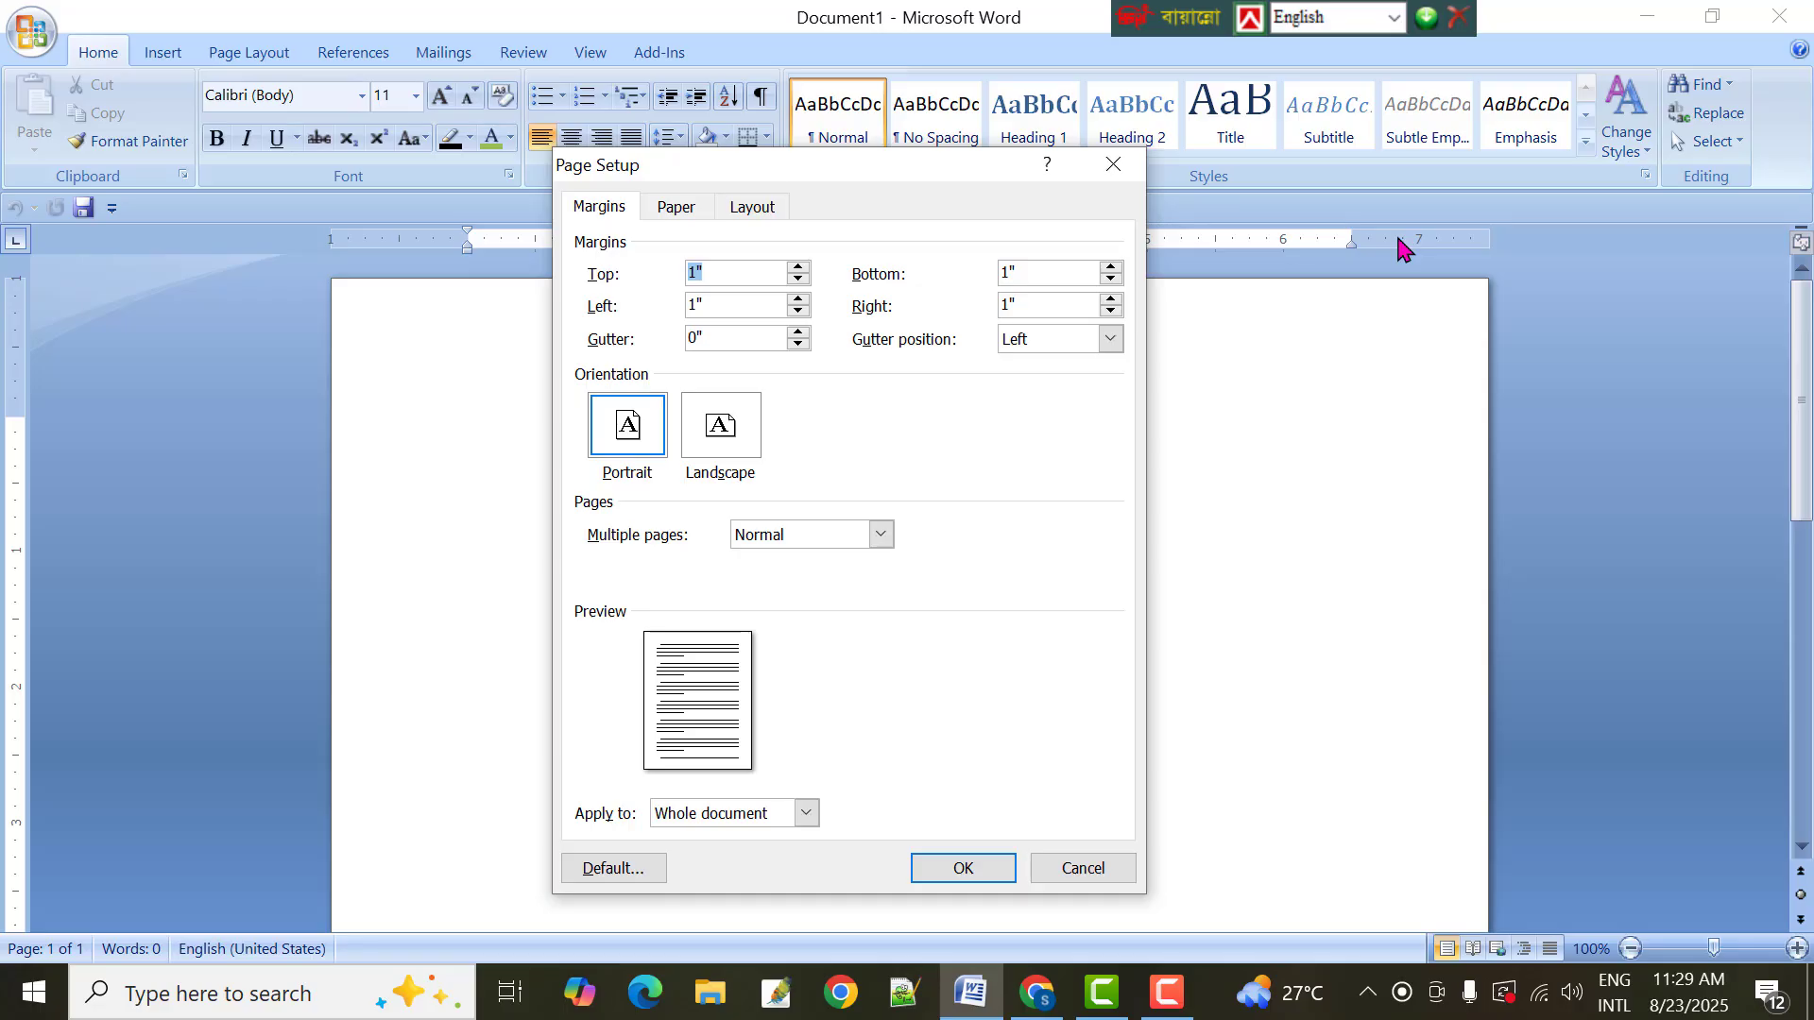
{"action": "left_click_drag", "start_coordinate": [836, 162], "coordinate": [869, 187]}
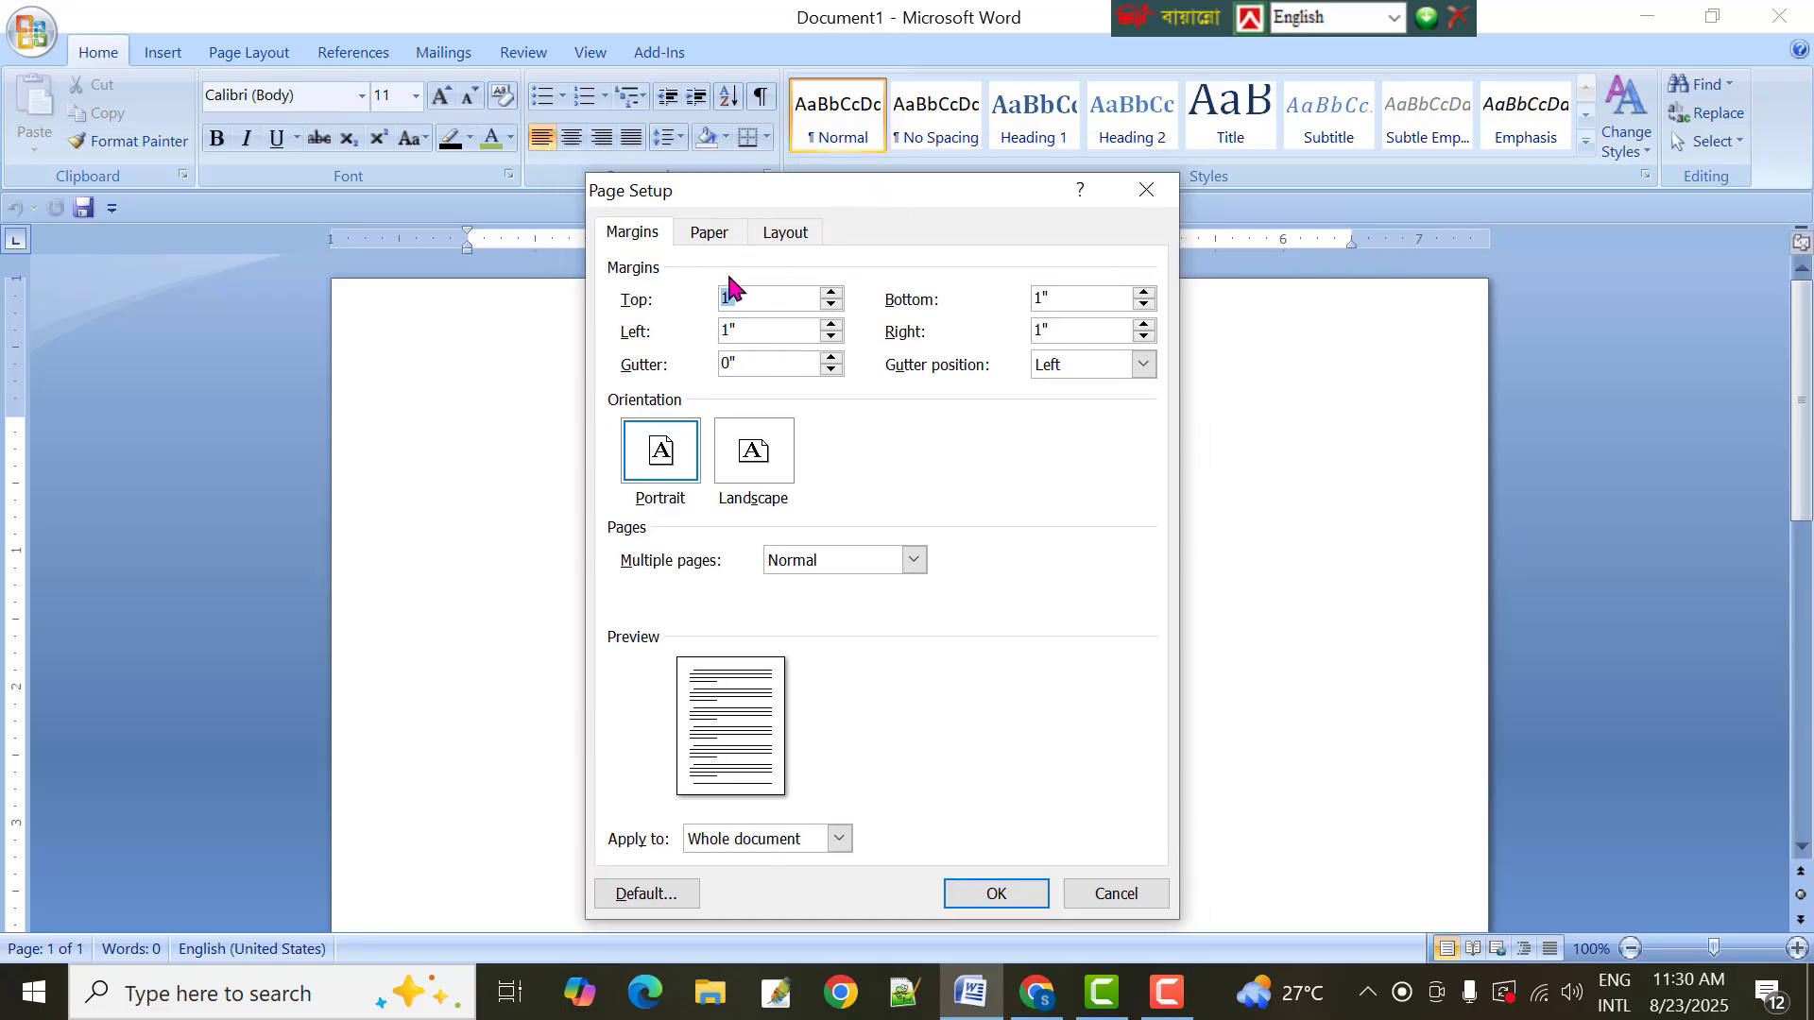
{"action": "type", "text": "0.2"}
{"action": "left_click", "coordinate": [1060, 297]}
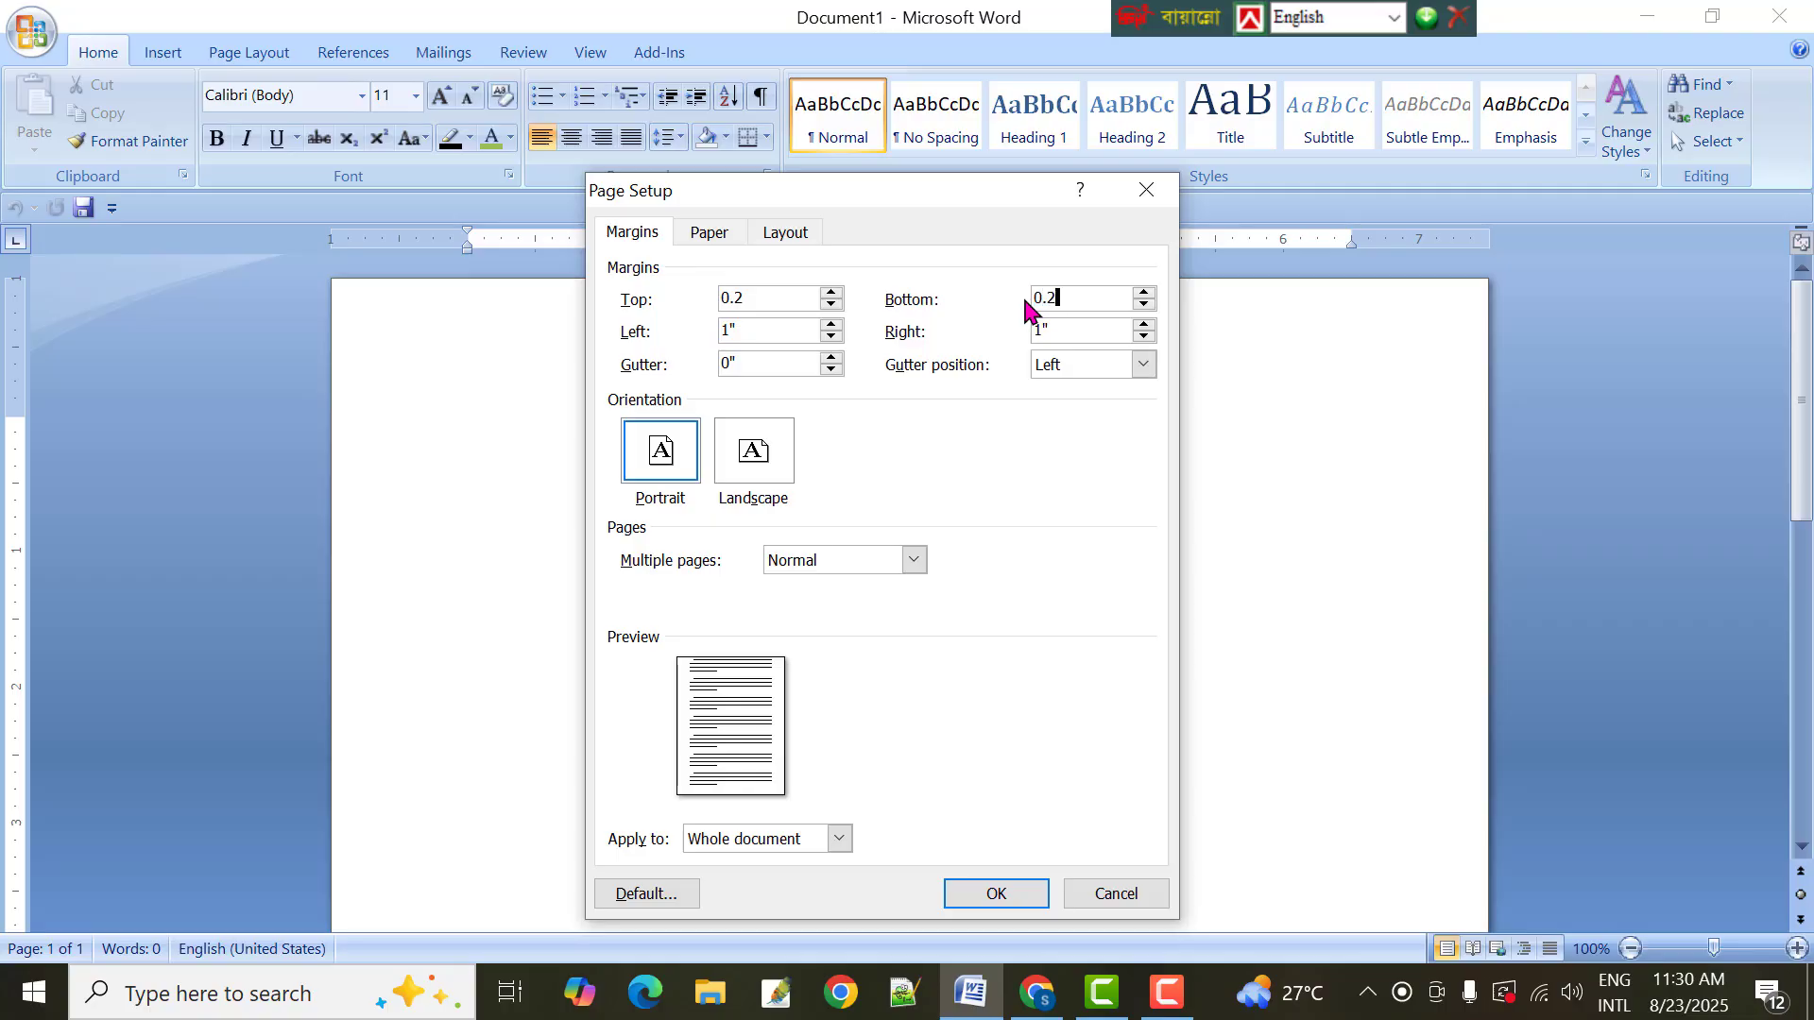
{"action": "left_click", "coordinate": [757, 332]}
{"action": "type", "text": "0.2"}
{"action": "left_click", "coordinate": [1072, 331]}
{"action": "type", "text": "0.2"}
Set a custom paper size 4.5 inches wide and 5.5 inches high, and apply the page setup
{"action": "left_click", "coordinate": [711, 233]}
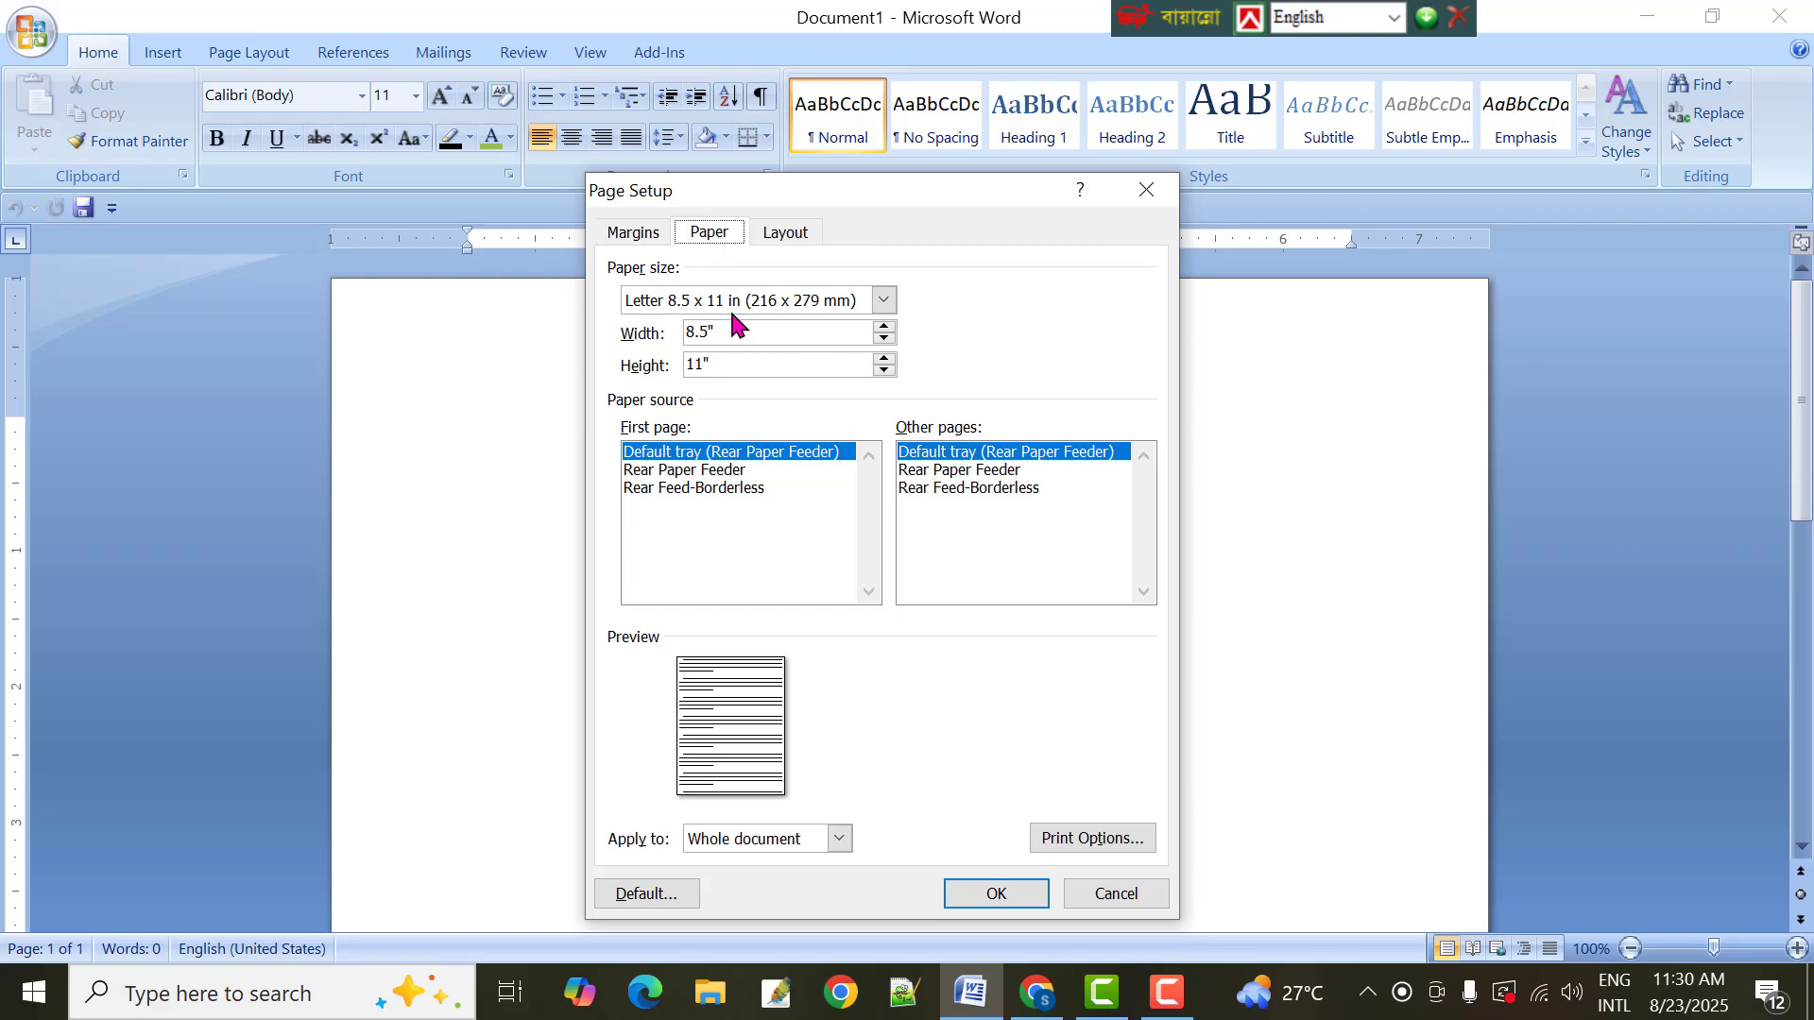
{"action": "left_click_drag", "start_coordinate": [733, 332], "coordinate": [682, 331]}
{"action": "type", "text": "4.5"}
{"action": "left_click_drag", "start_coordinate": [733, 364], "coordinate": [669, 366]}
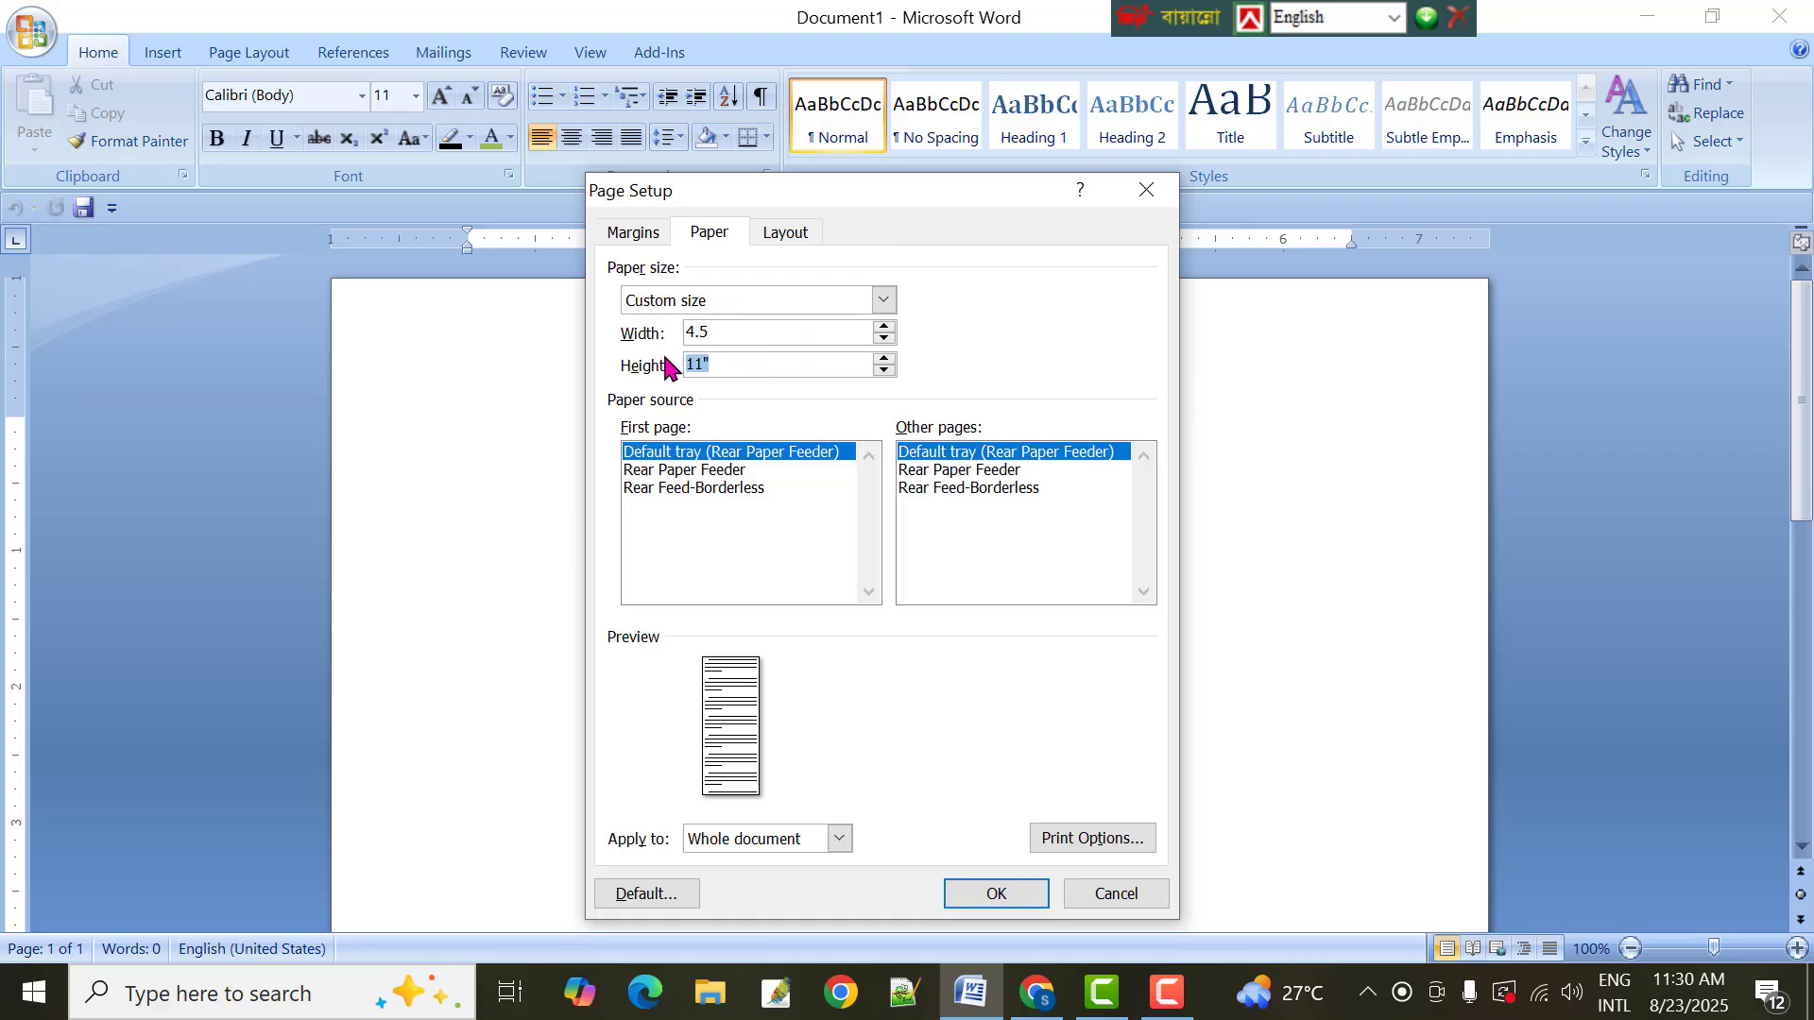
{"action": "type", "text": "5.5"}
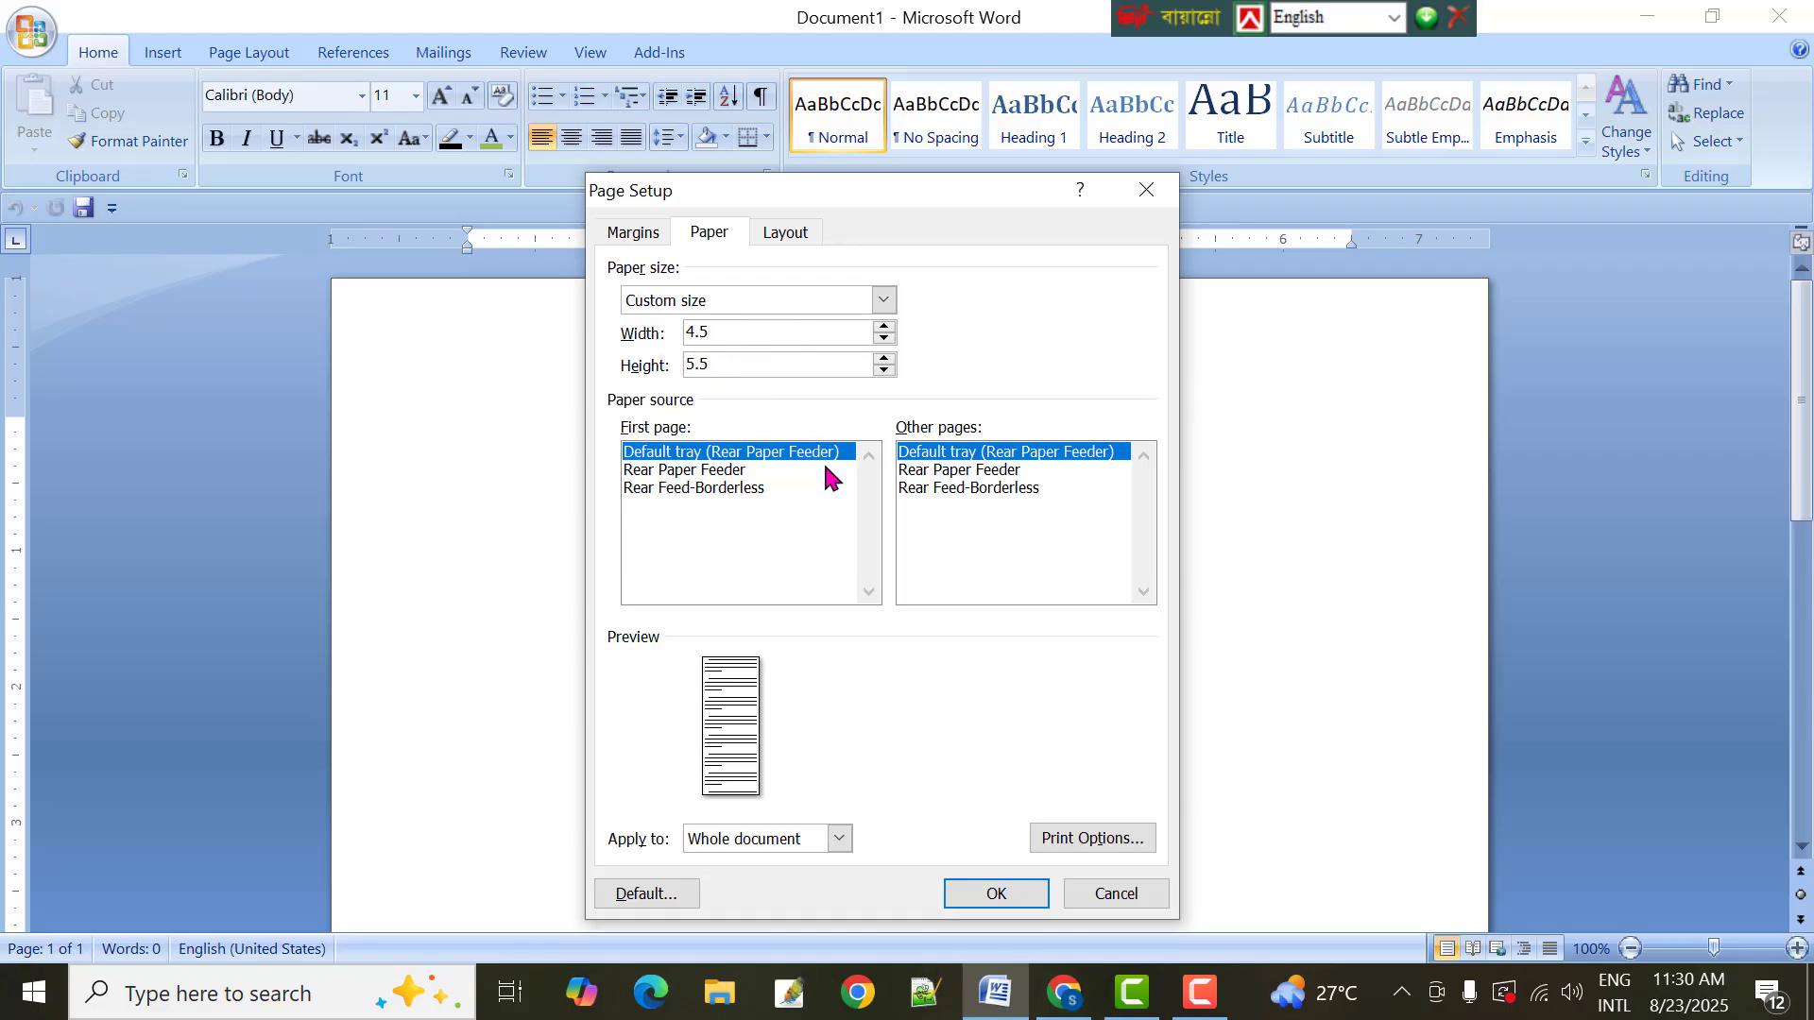
{"action": "left_click", "coordinate": [992, 896]}
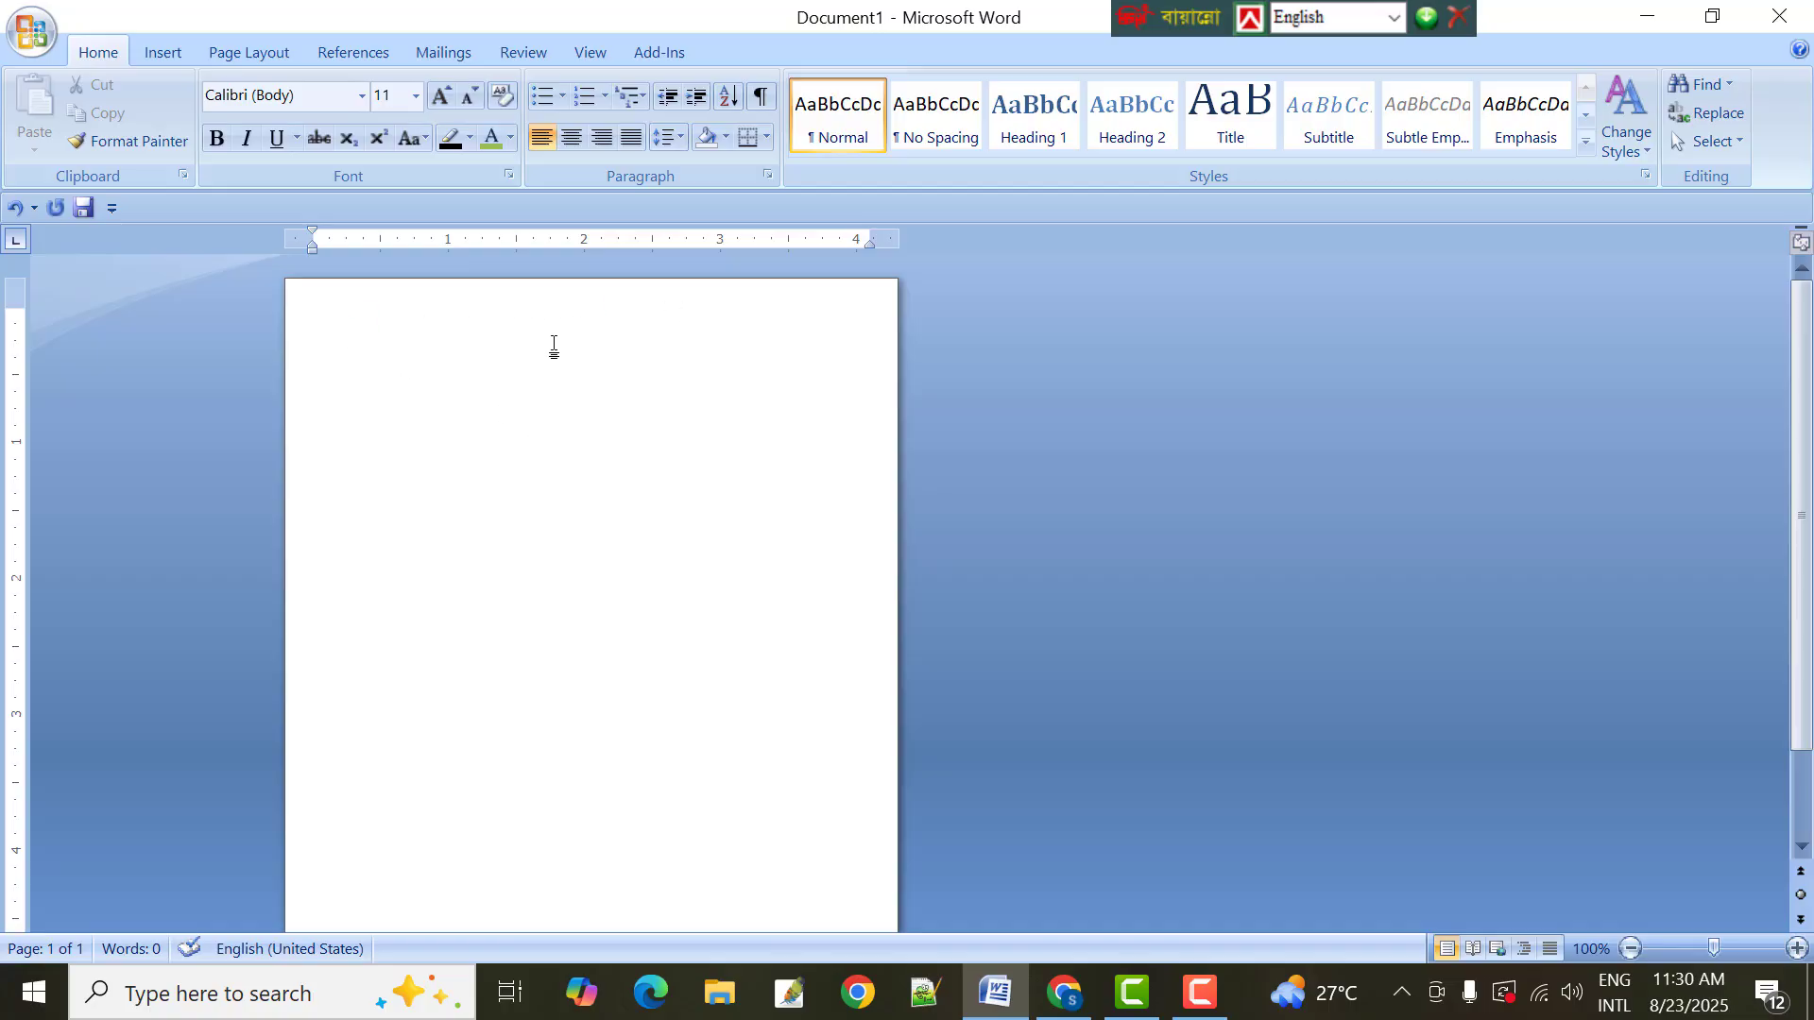
Insert a table with one column and one row at the start of the page
{"action": "left_click", "coordinate": [162, 54]}
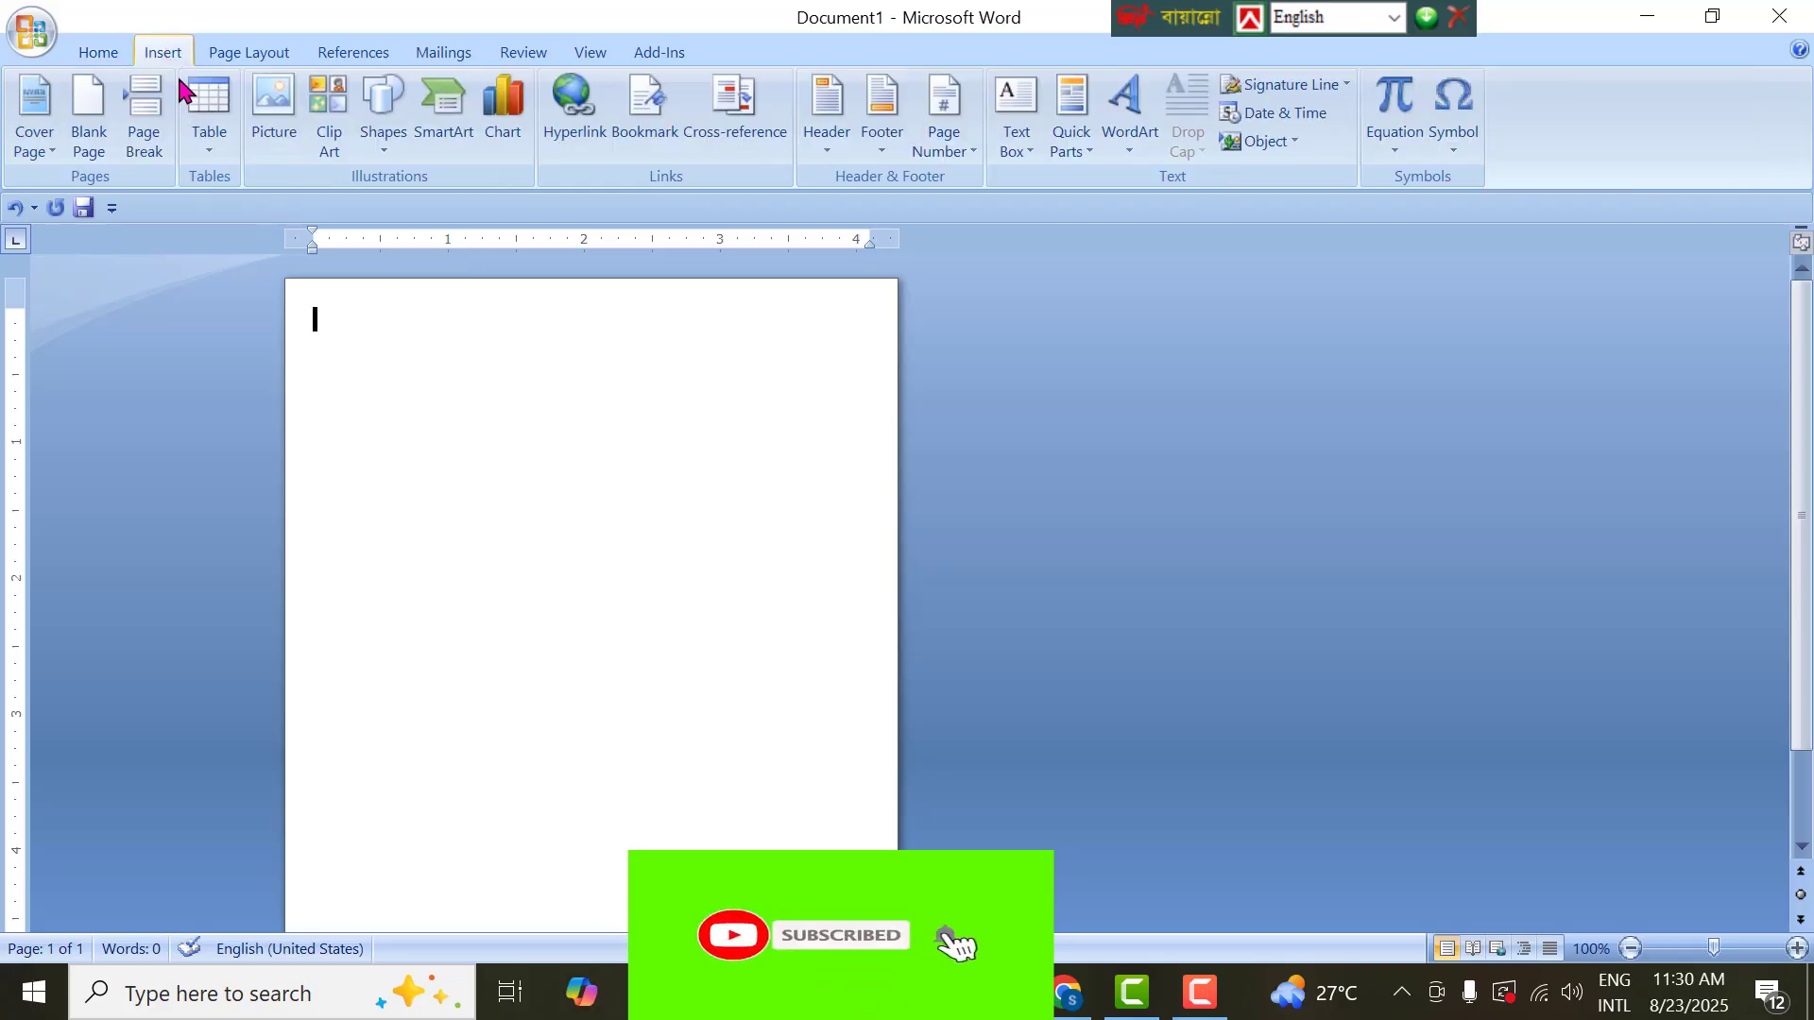
{"action": "left_click", "coordinate": [208, 118]}
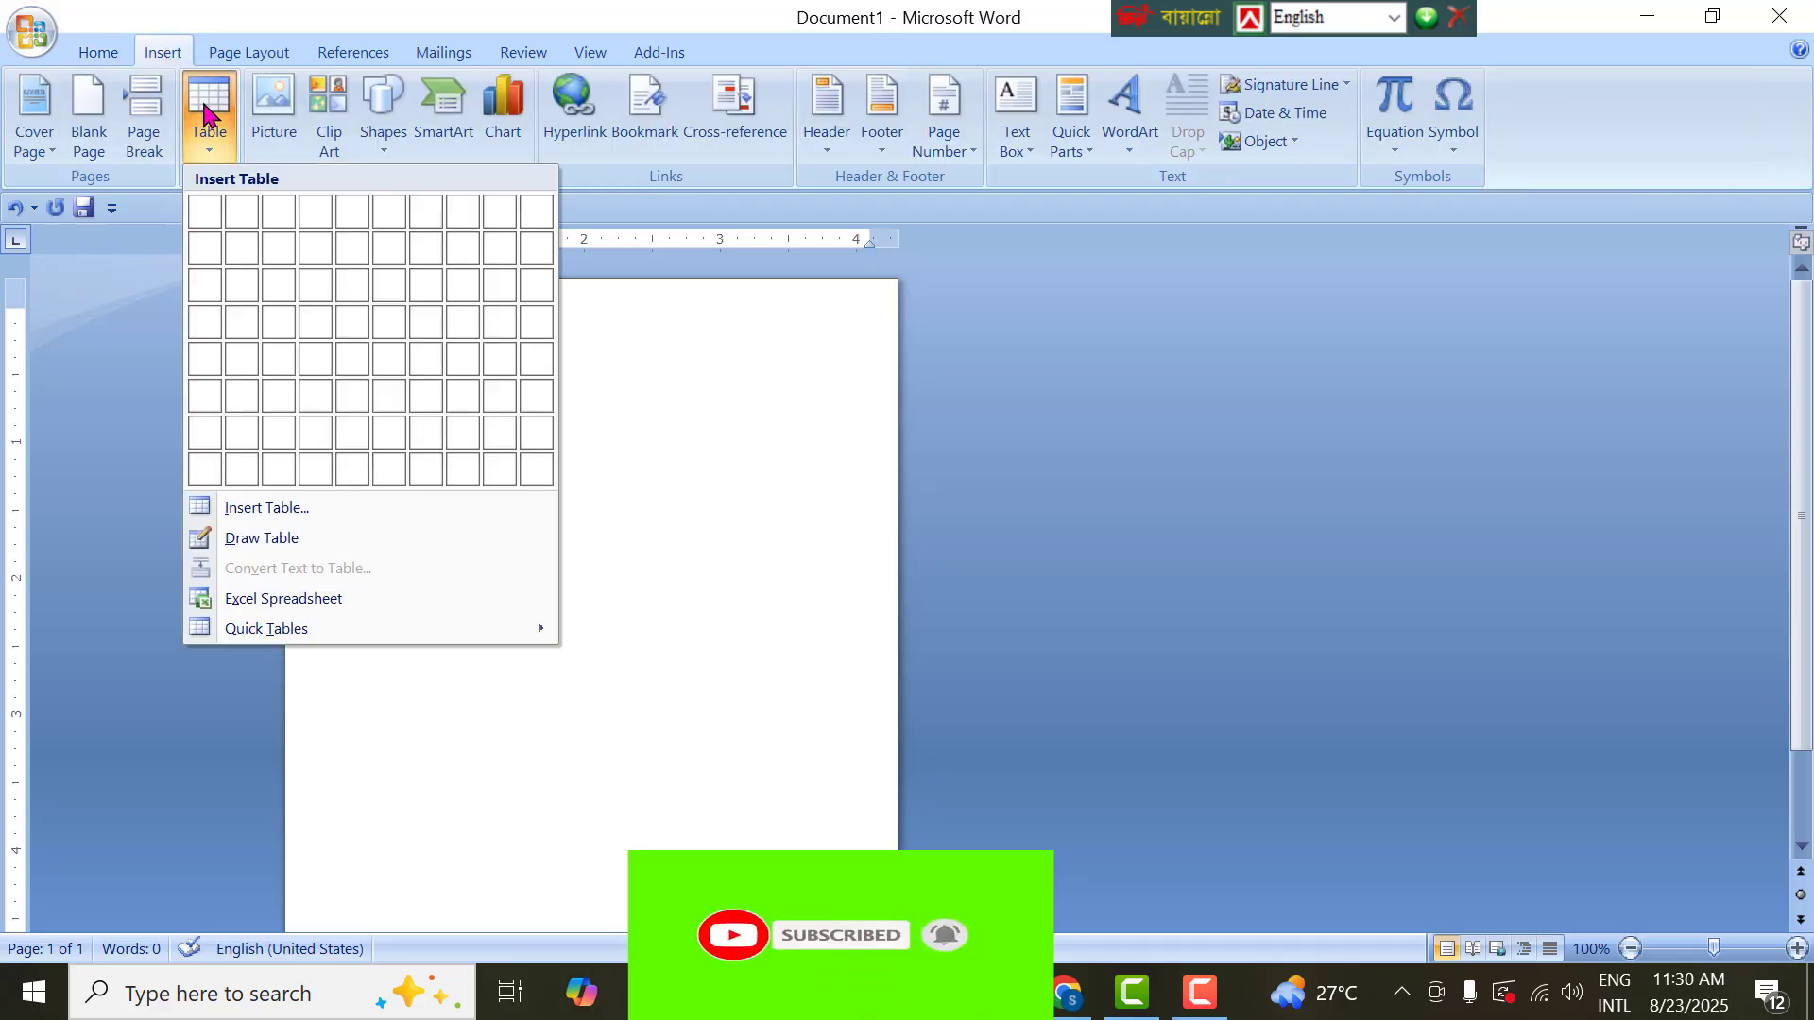
{"action": "left_click", "coordinate": [206, 211]}
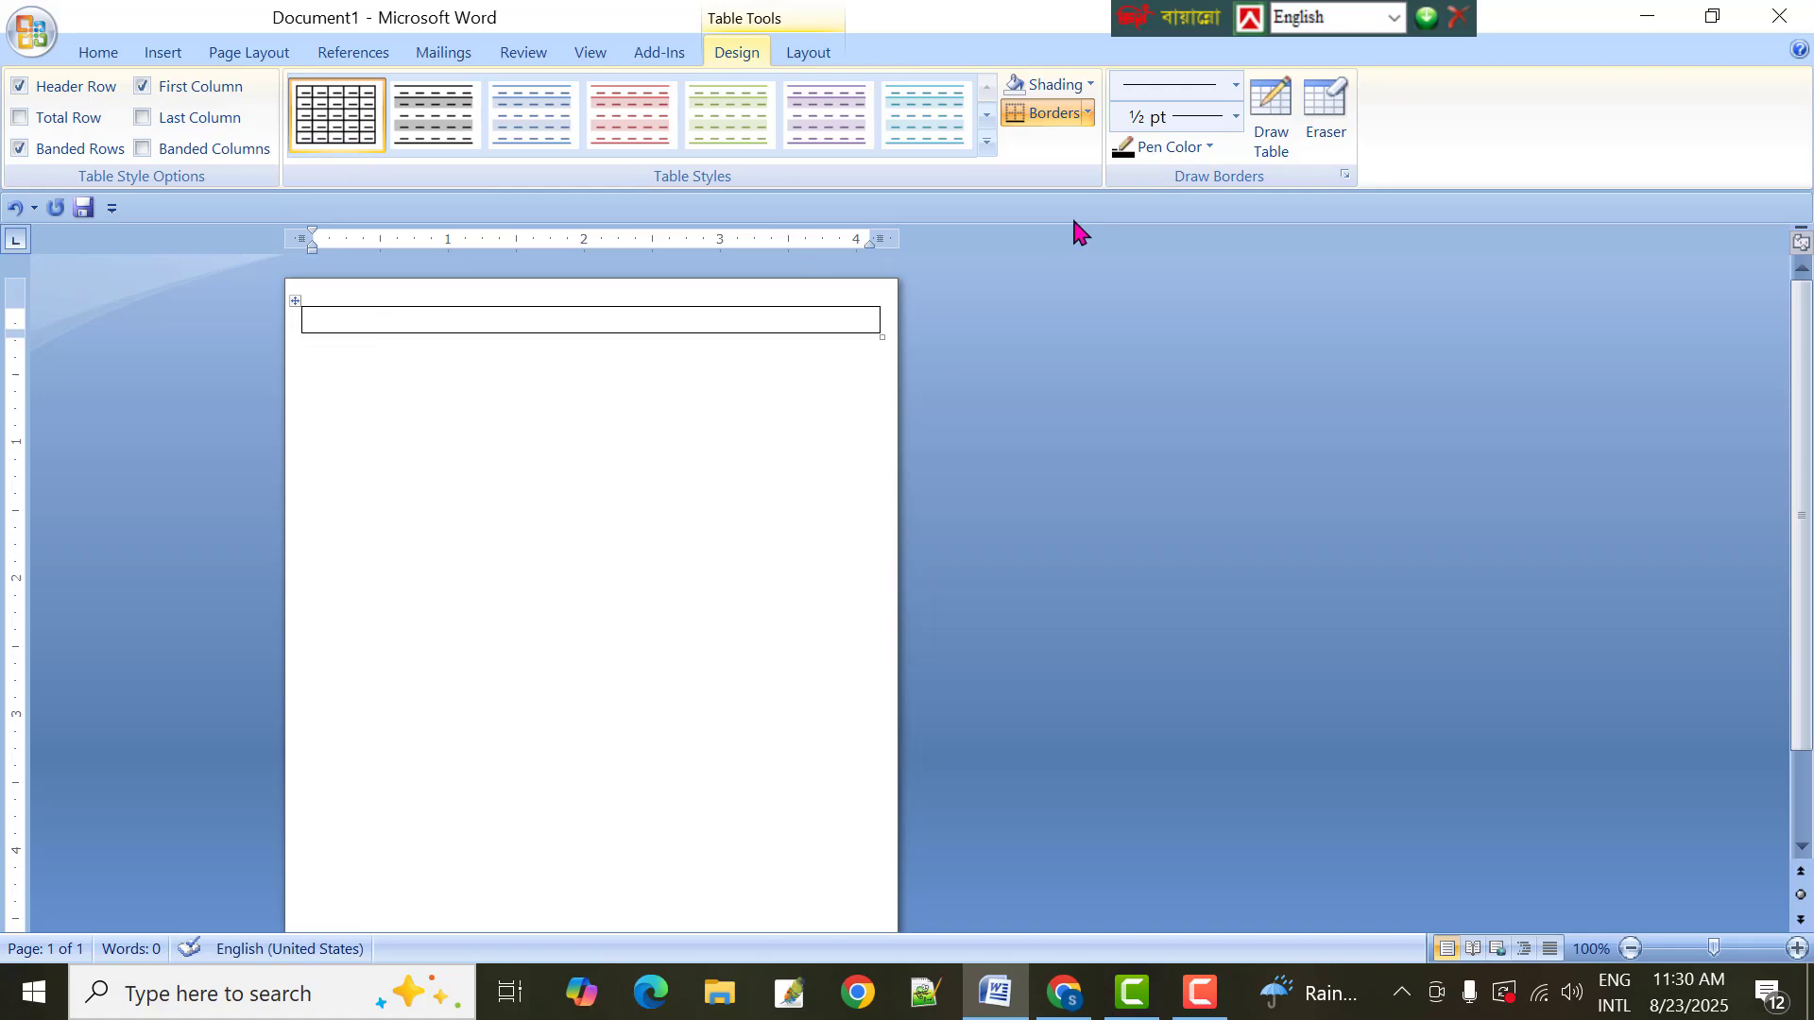
Enter "No", "Tax Invoice Bill" and "Date" in the table cell, with dotted blanks after "No" and "Date"
{"action": "type", "text": "No........................... Tax Invoi"}
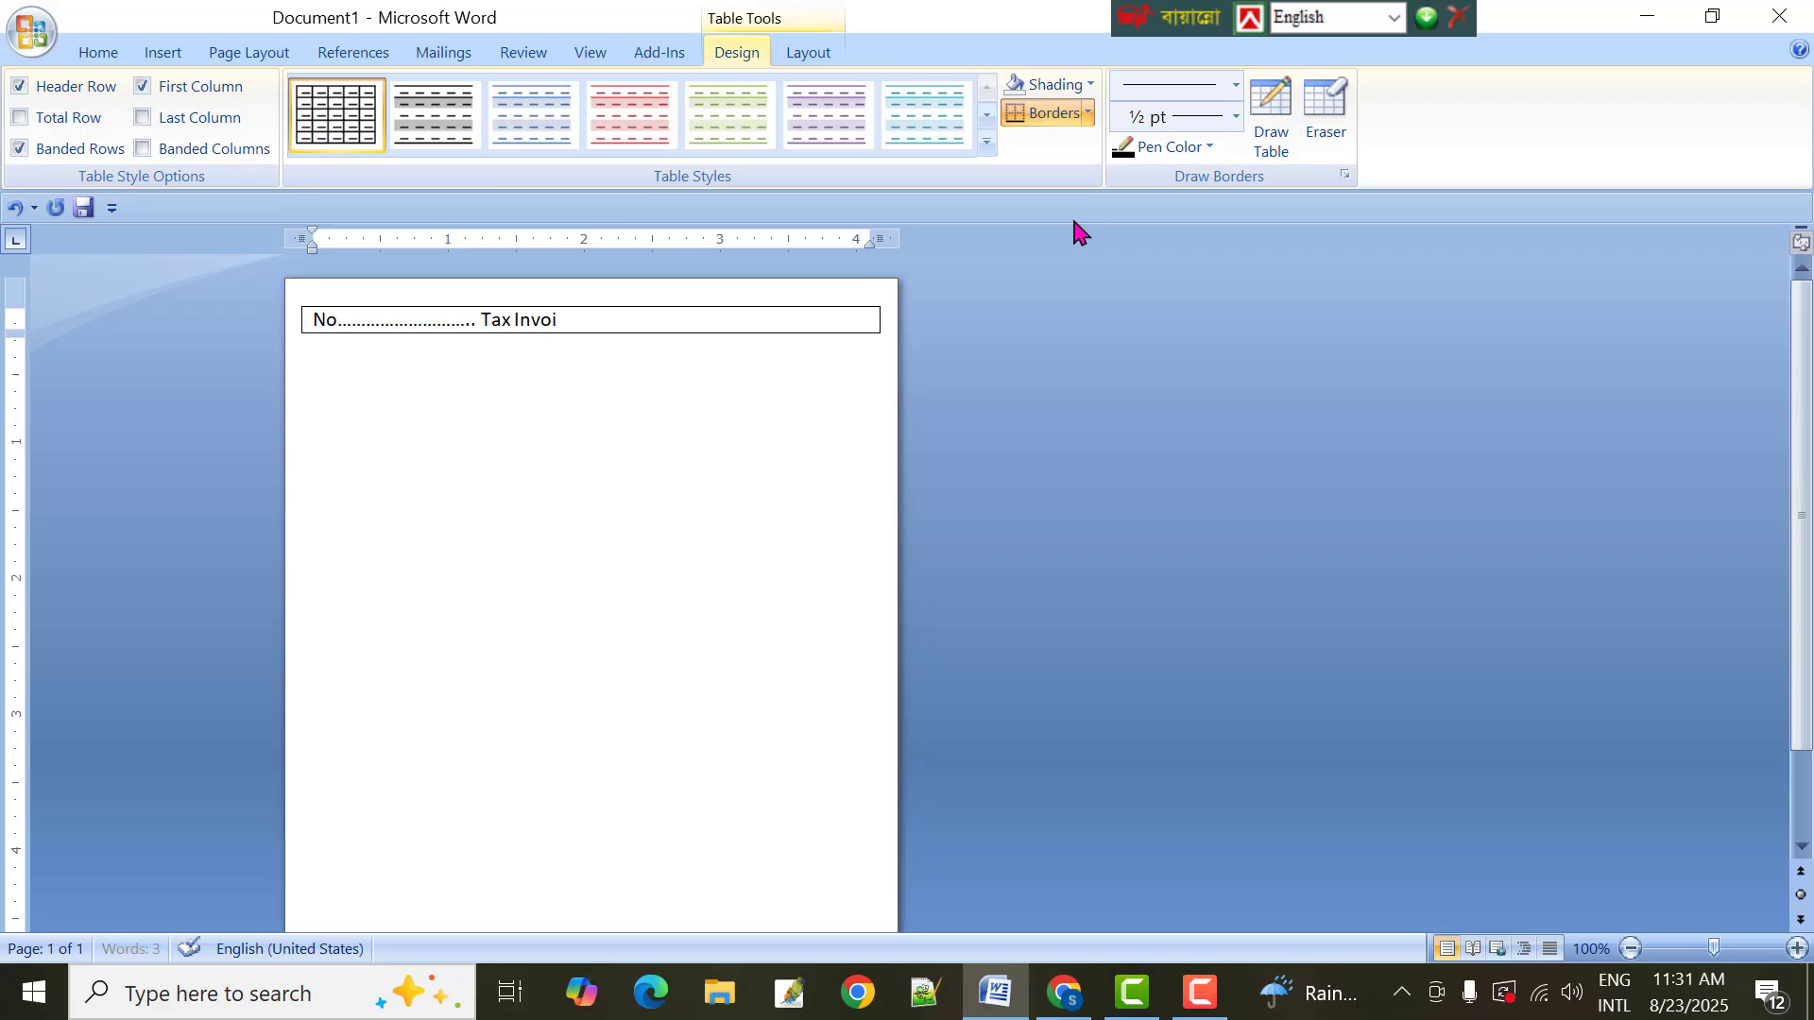
{"action": "type", "text": "ce Bill Da"}
{"action": "key", "text": "BackSpace"}
{"action": "type", "text": "ate..........................."}
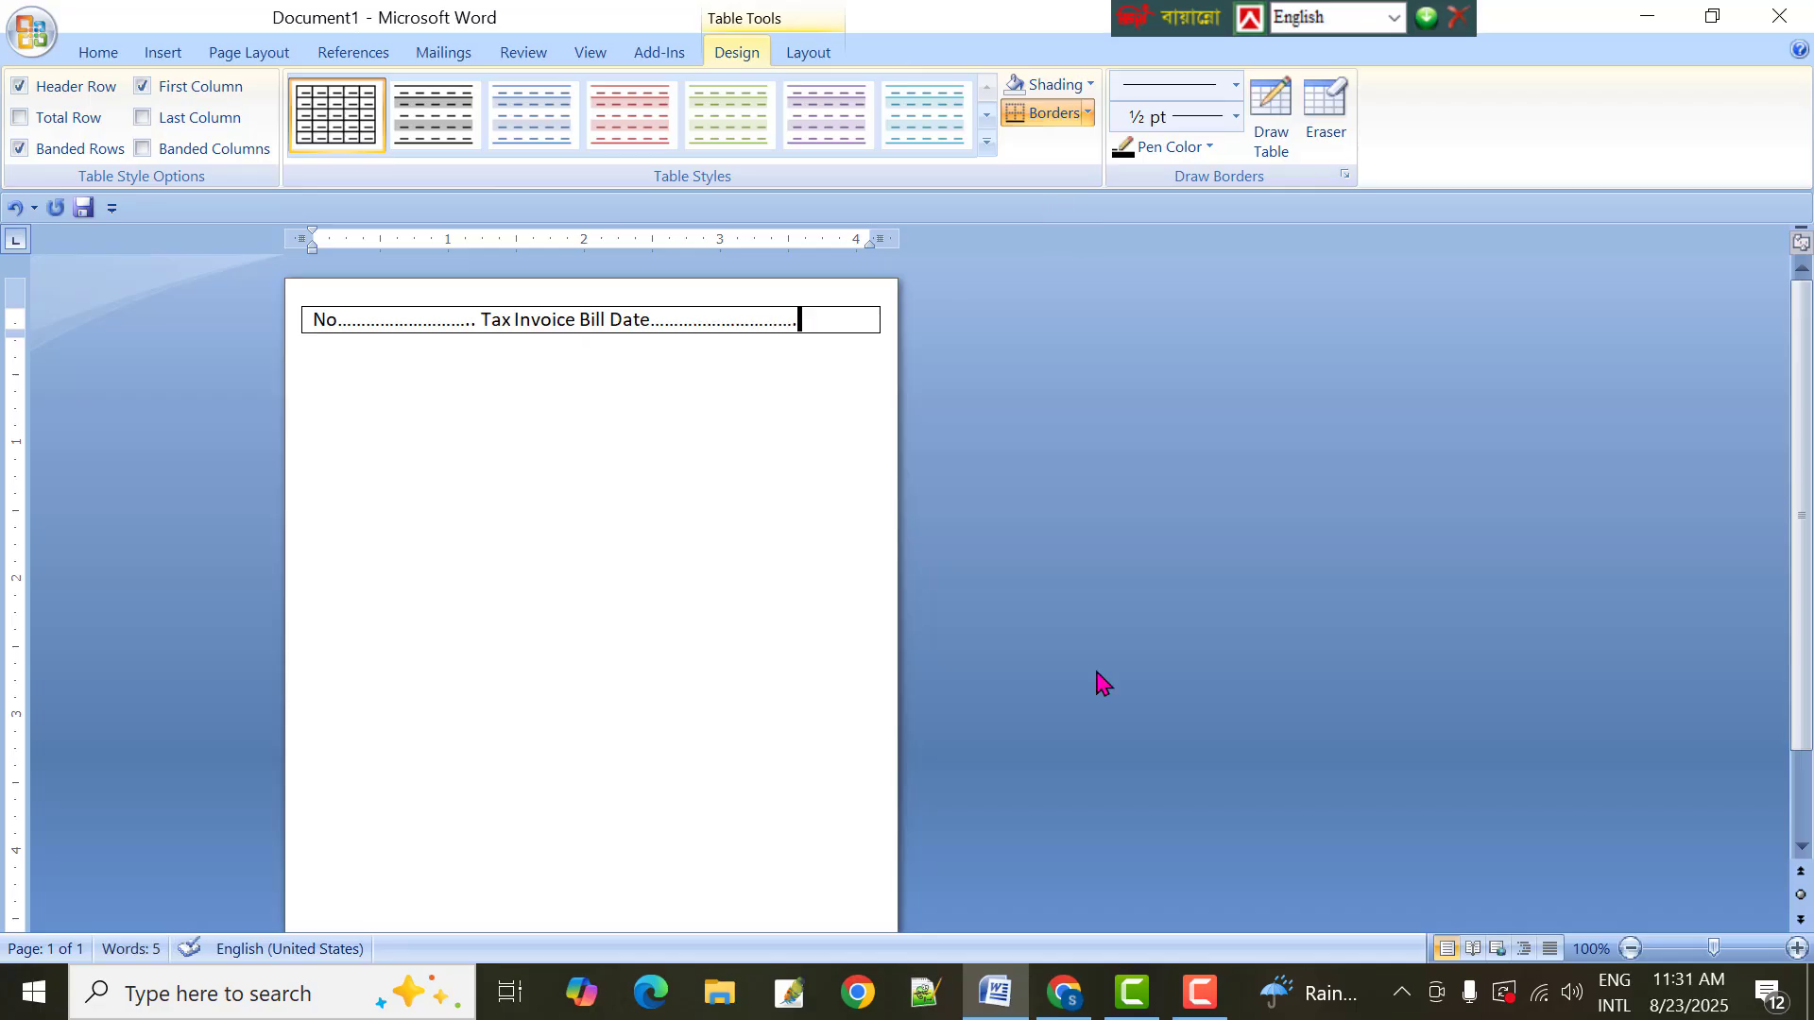
Widen the gap between "Tax Invoice" and "Bill", and add slight spacing before "Tax Invoice", keeping everything on one line
{"action": "left_click", "coordinate": [580, 320]}
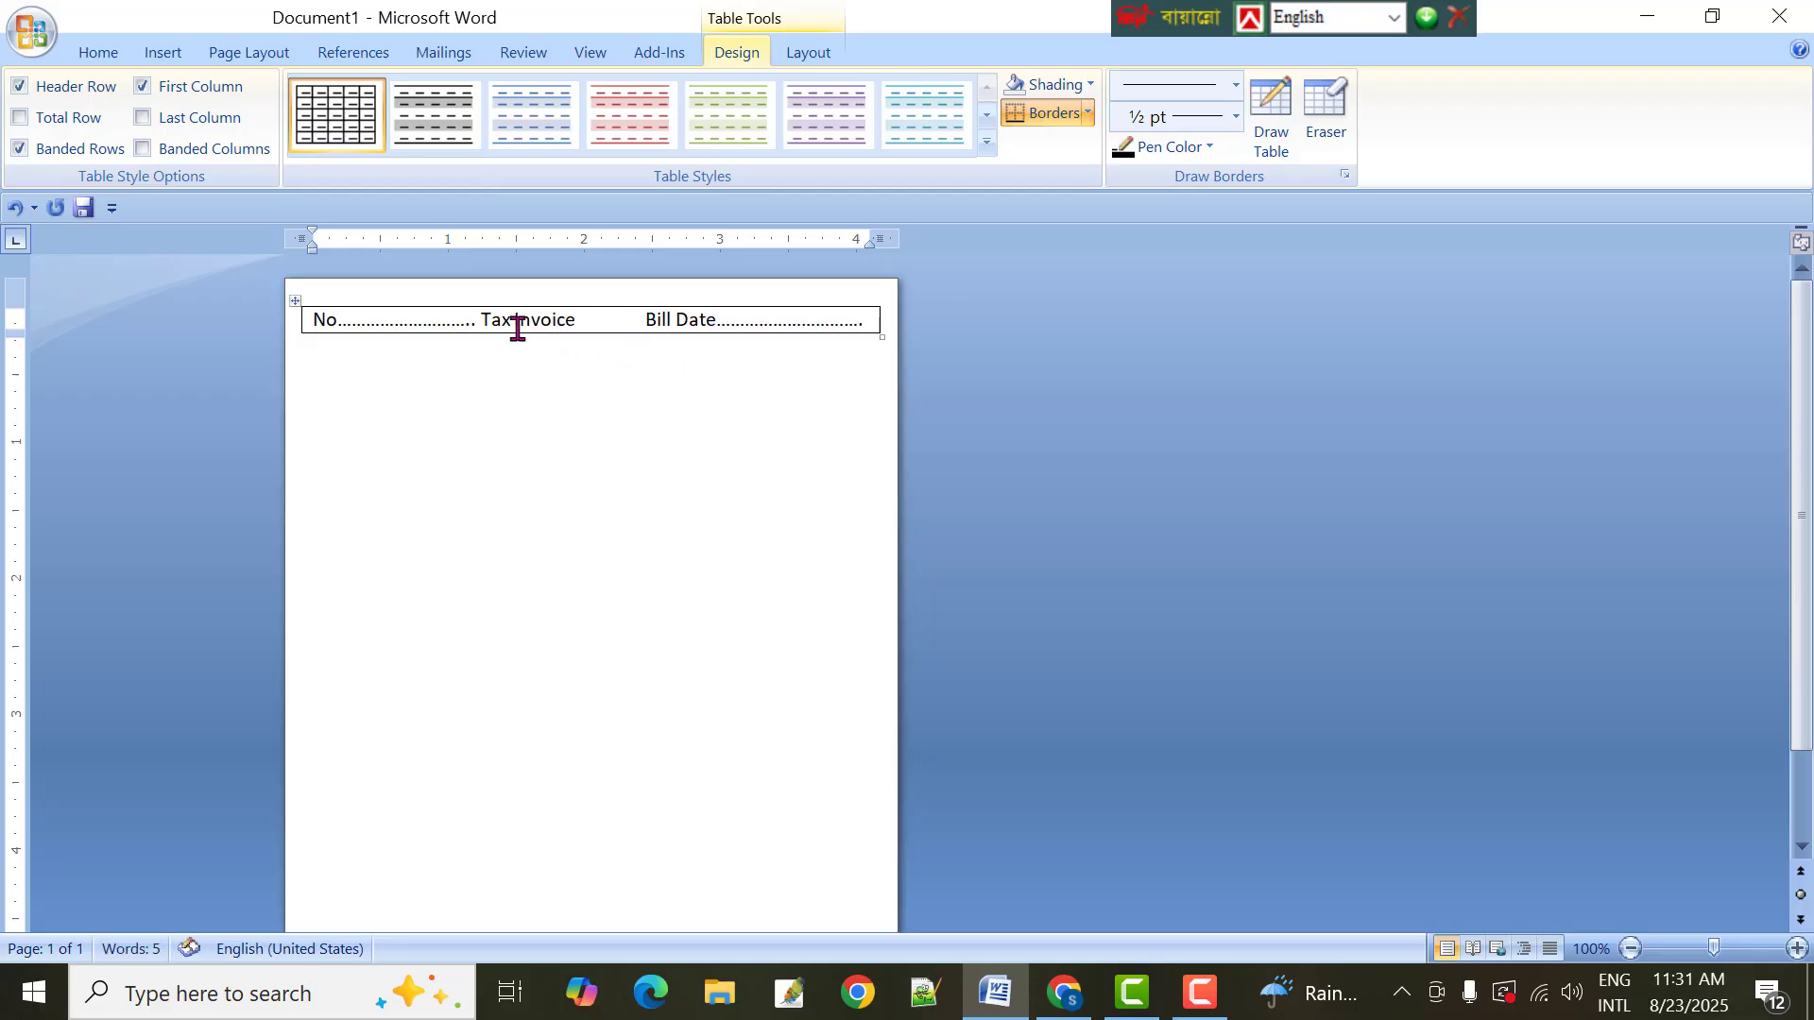
{"action": "left_click", "coordinate": [482, 320]}
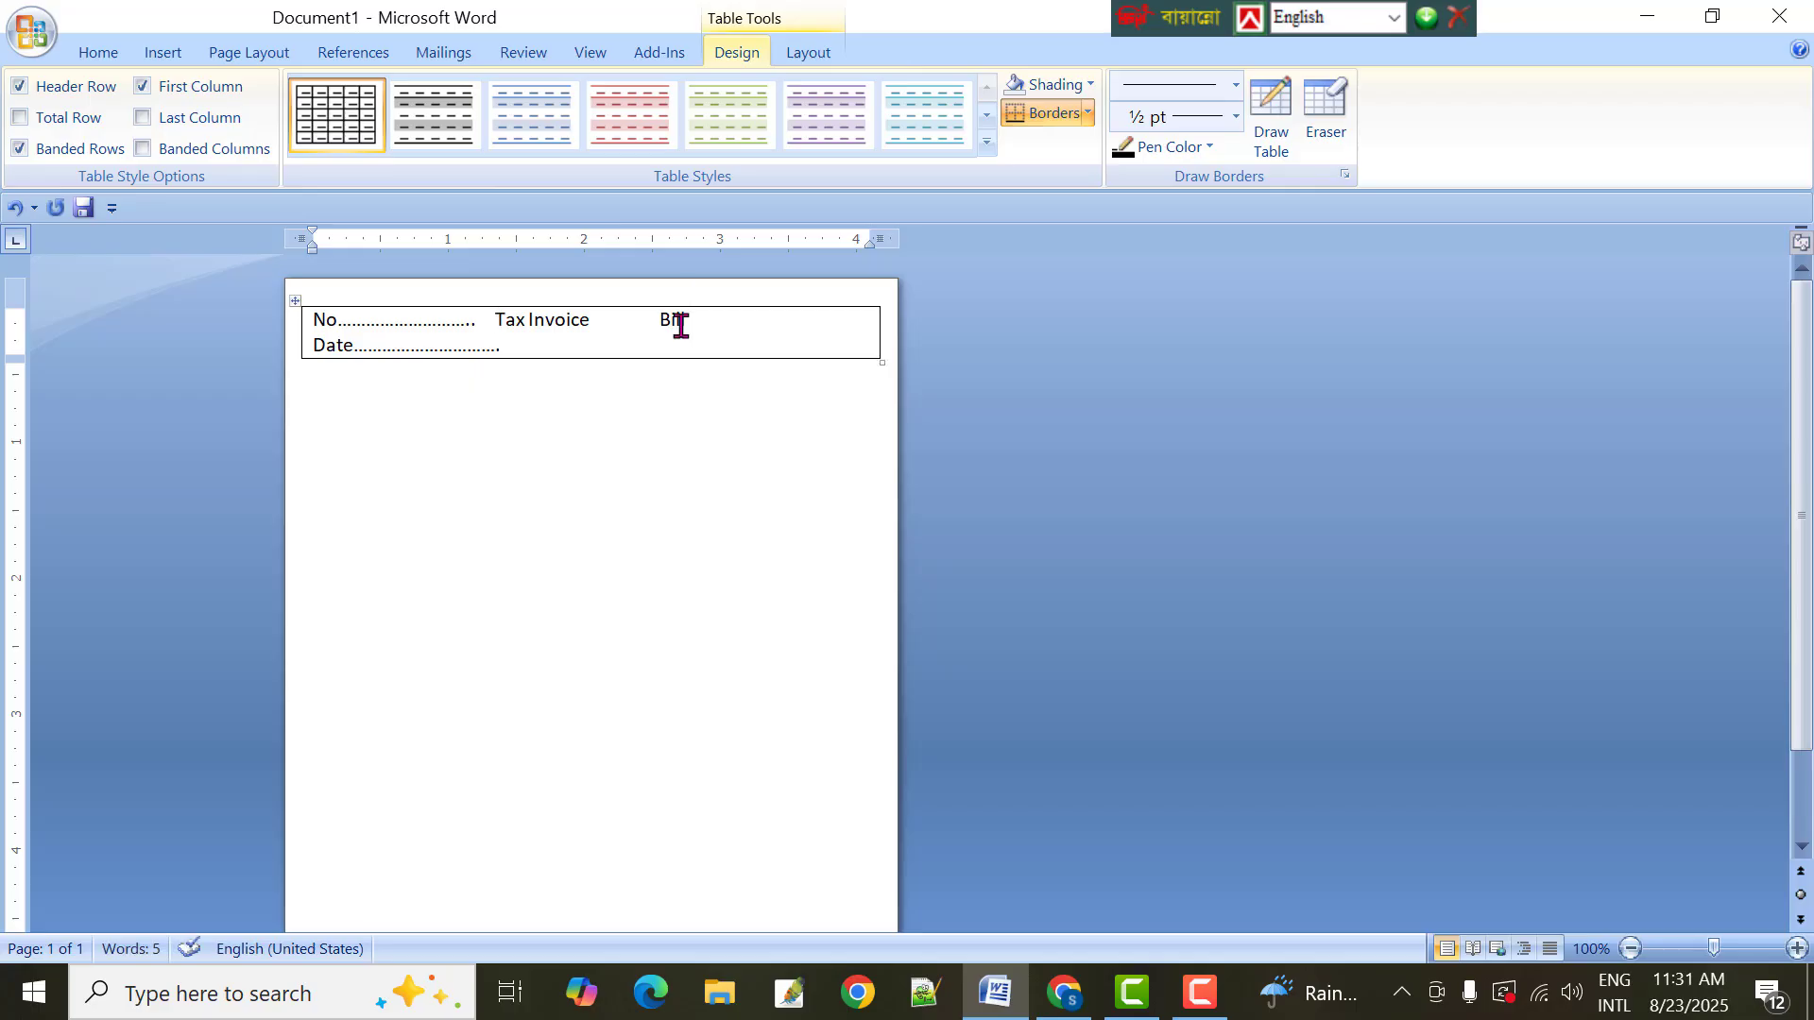
{"action": "key", "text": "BackSpace"}
{"action": "key", "text": "BackSpace"}
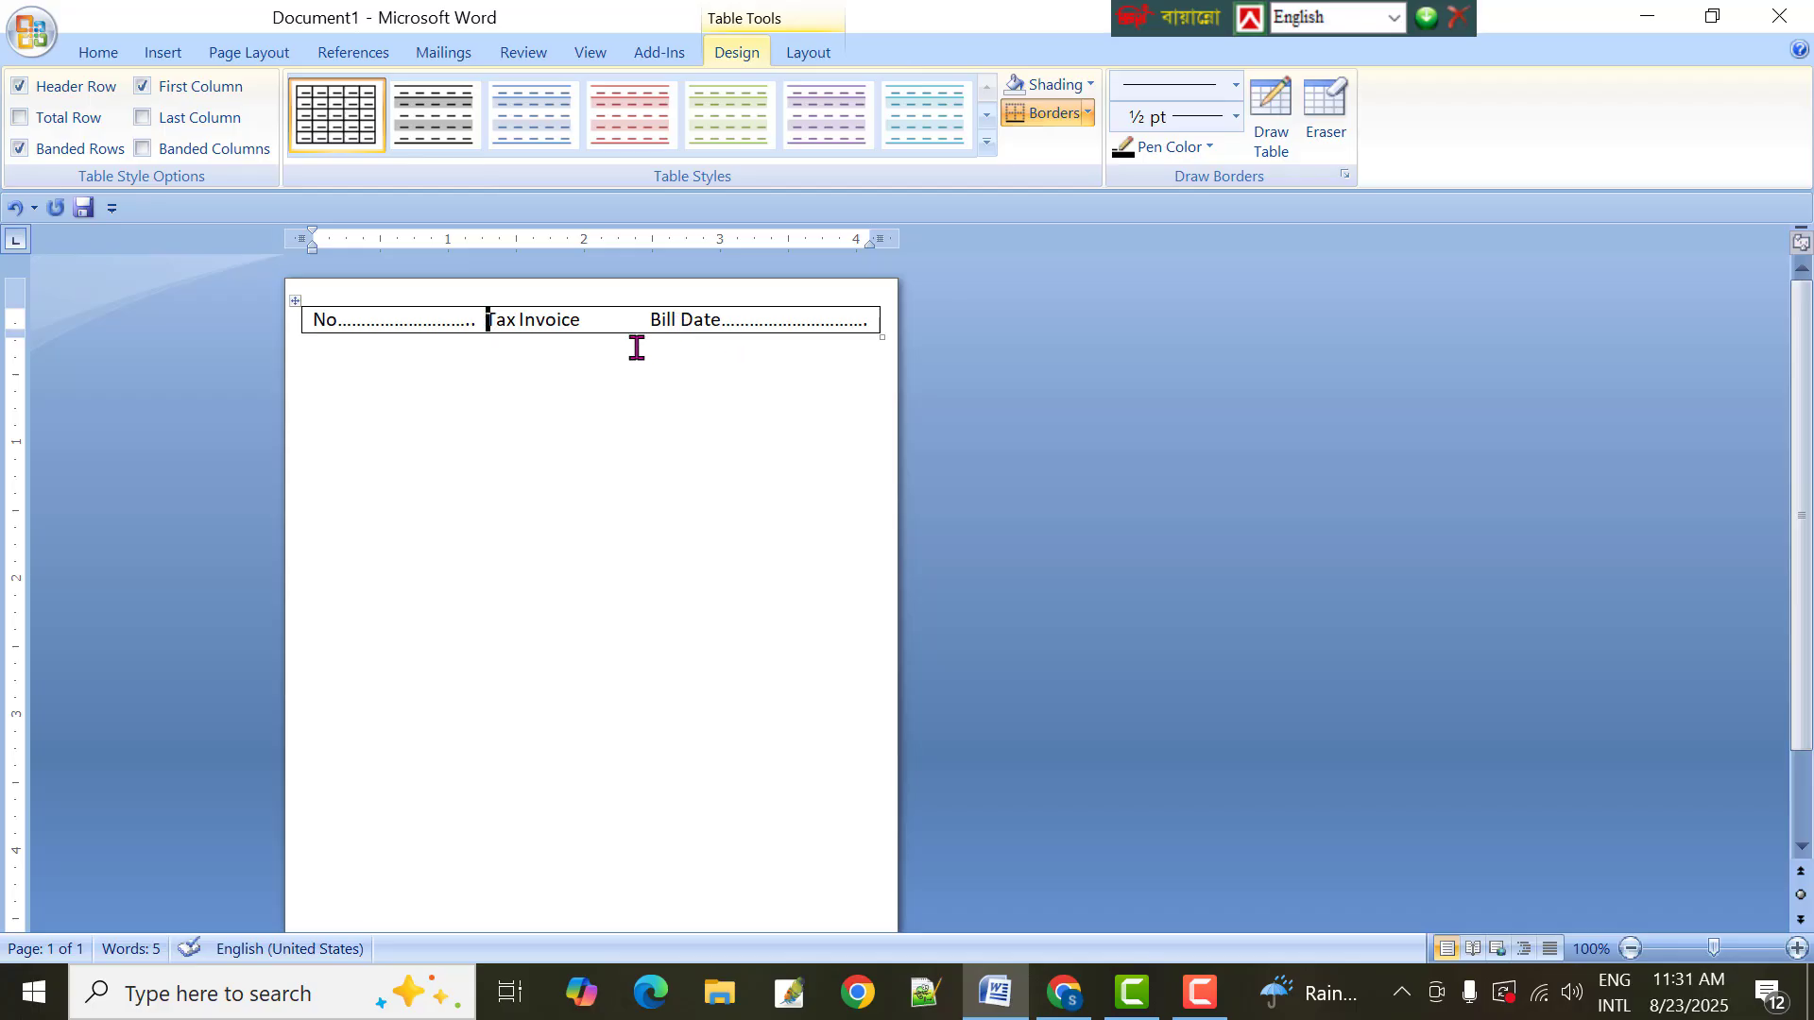
Try to centre the "Tax Invoice" text in the table's header line
{"action": "left_click_drag", "start_coordinate": [595, 320], "coordinate": [487, 314]}
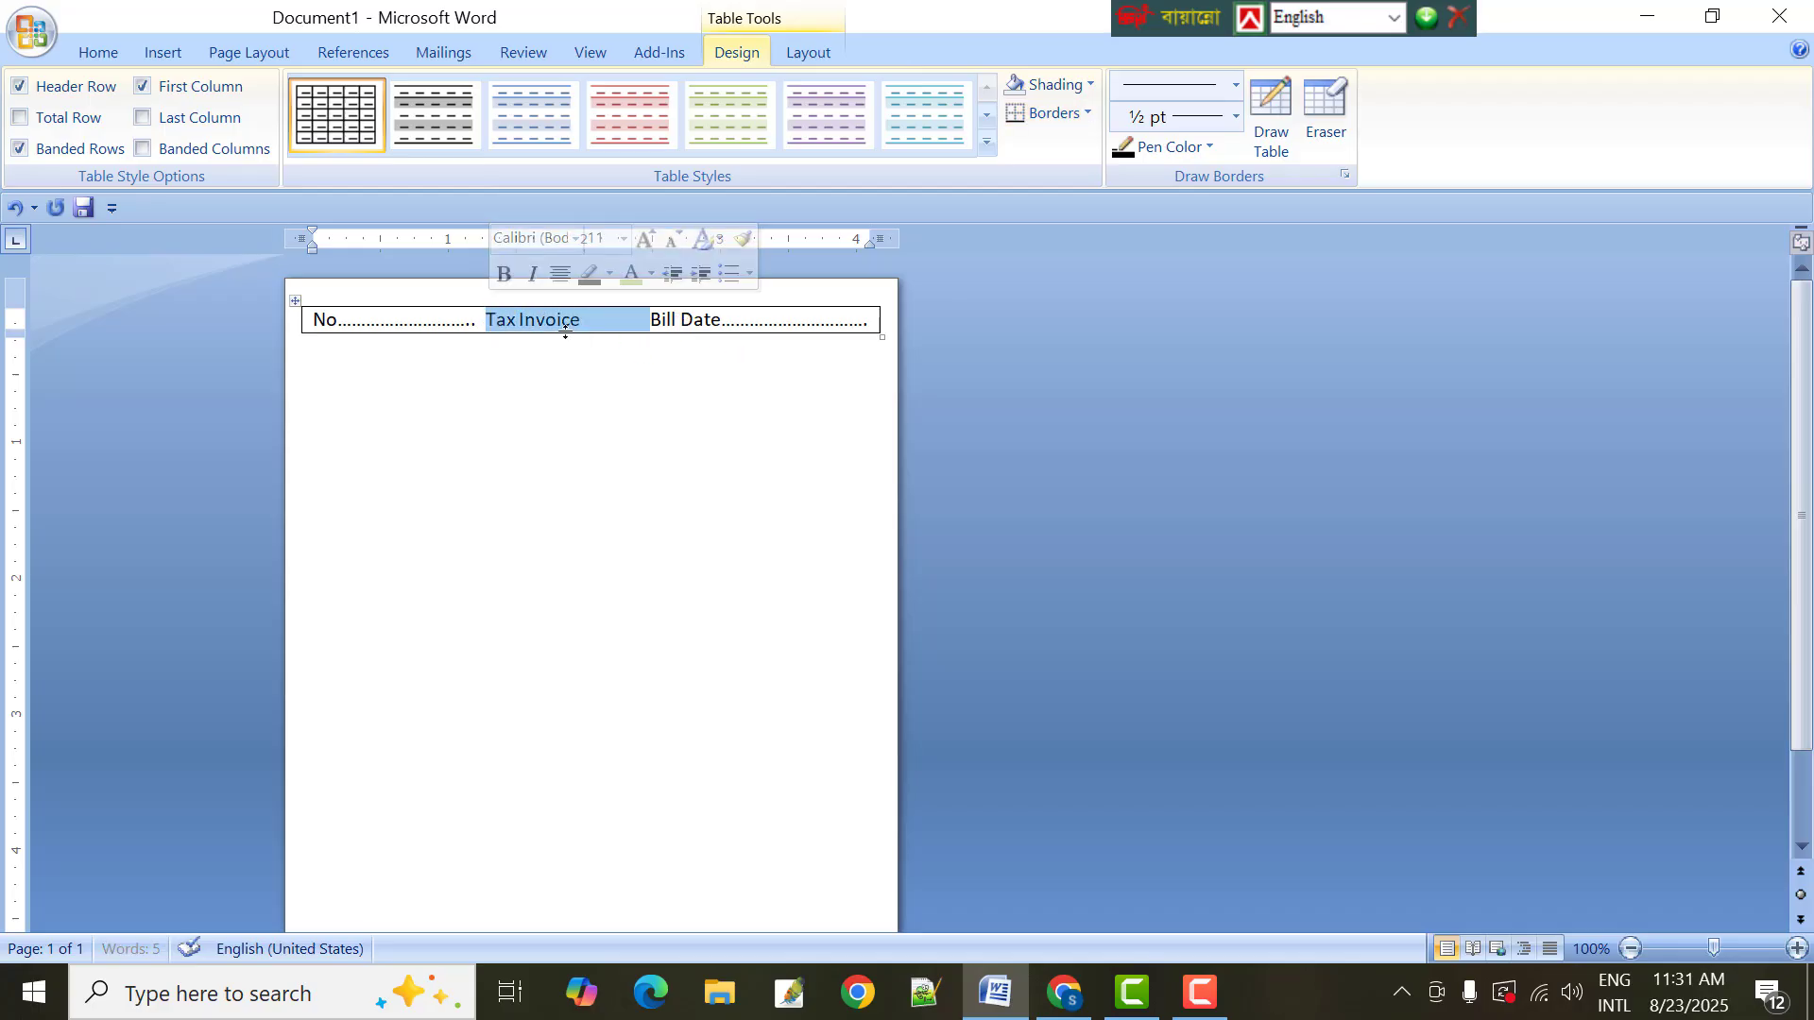
{"action": "left_click", "coordinate": [162, 54]}
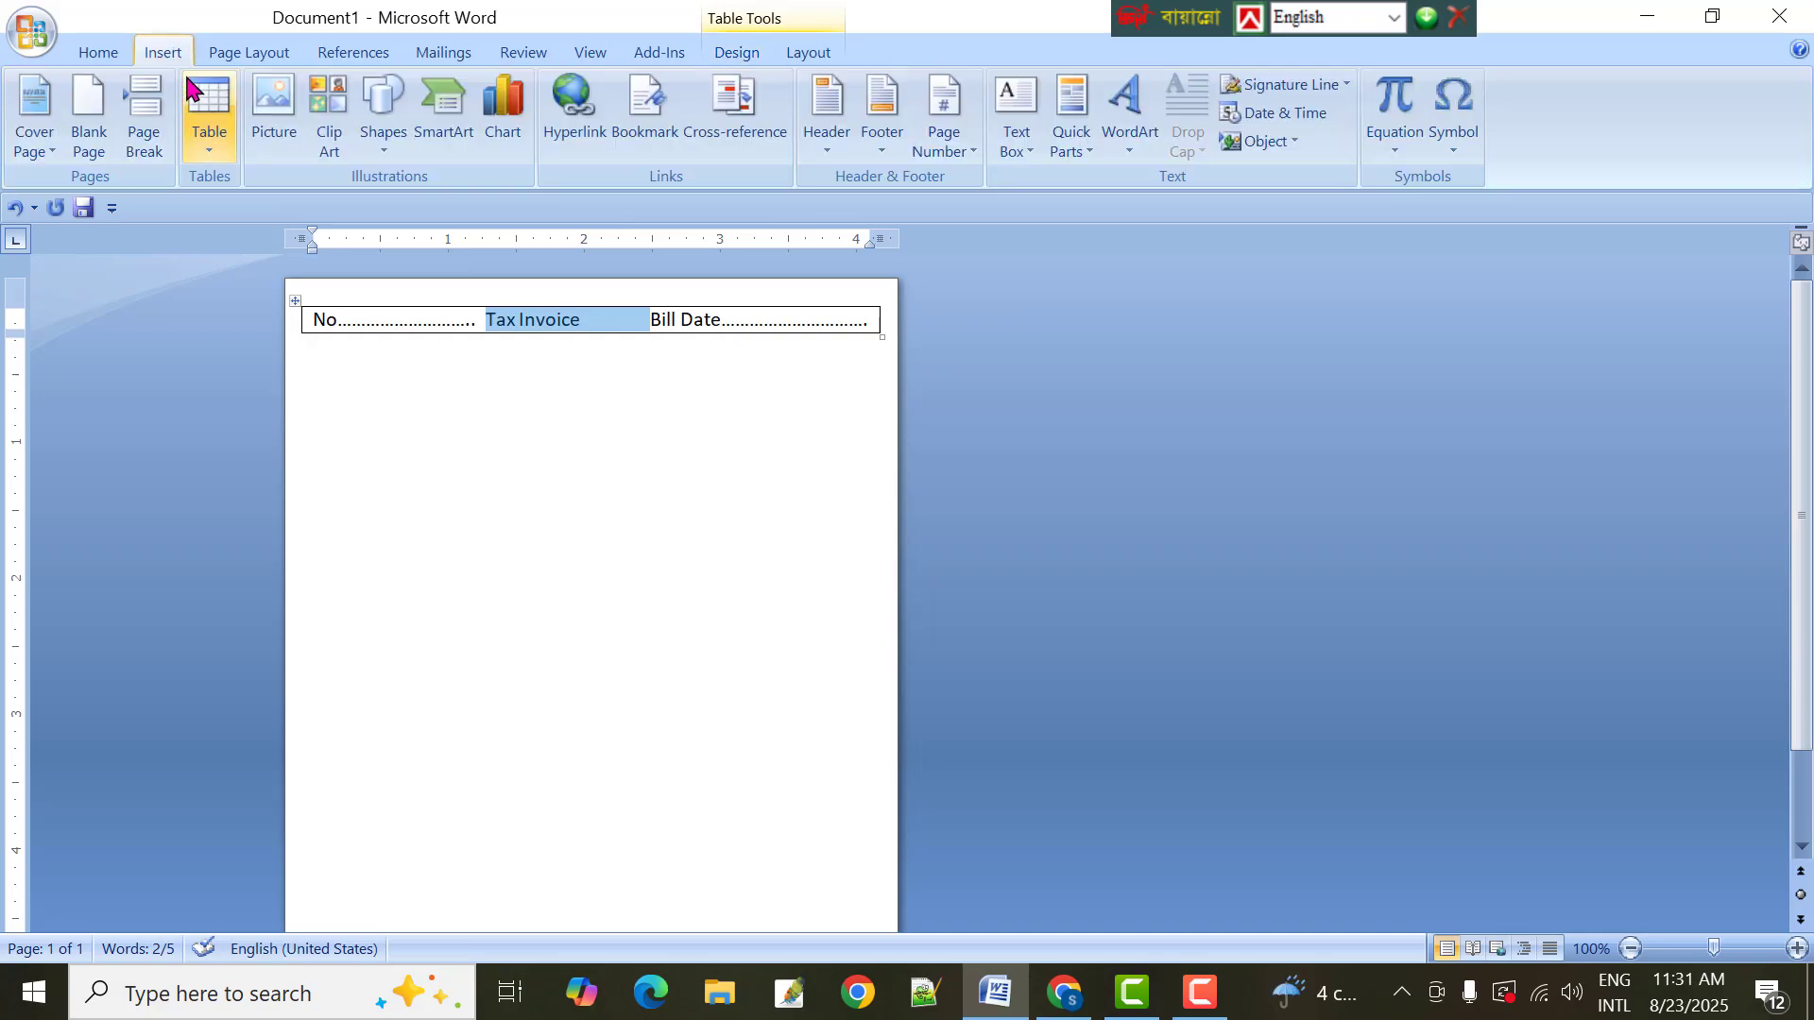
{"action": "left_click", "coordinate": [97, 54]}
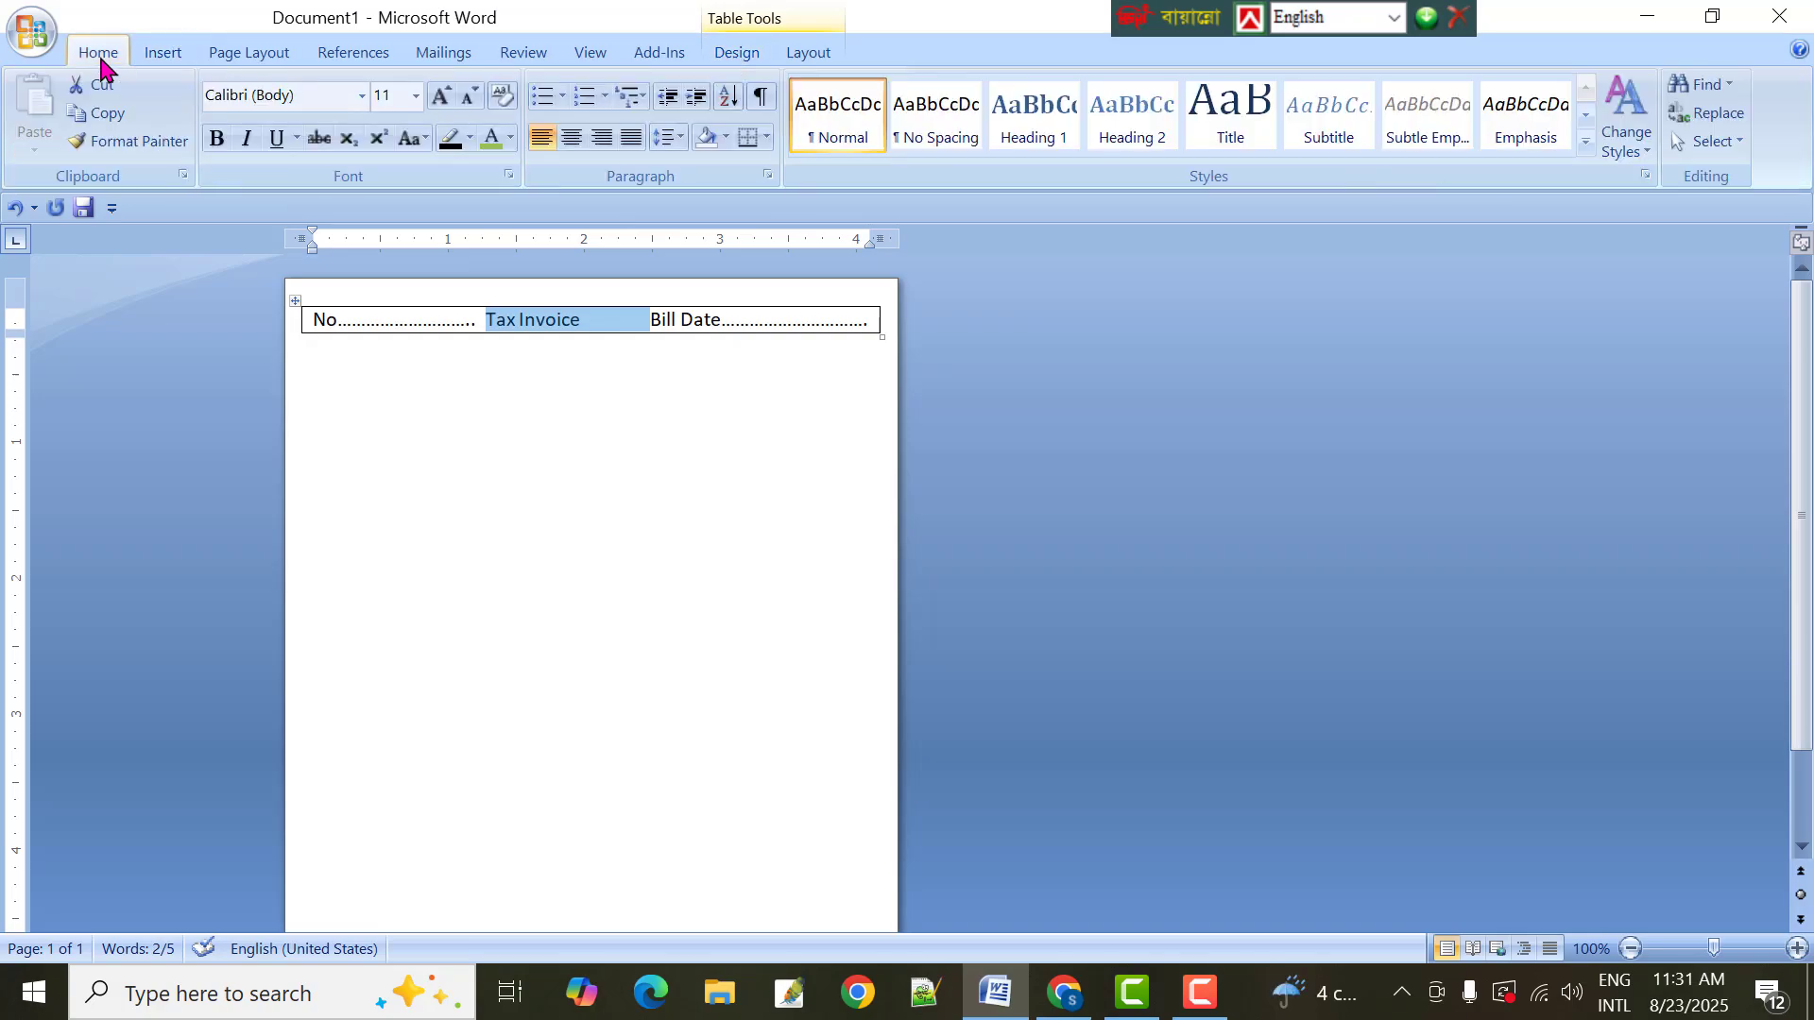
{"action": "left_click", "coordinate": [571, 139]}
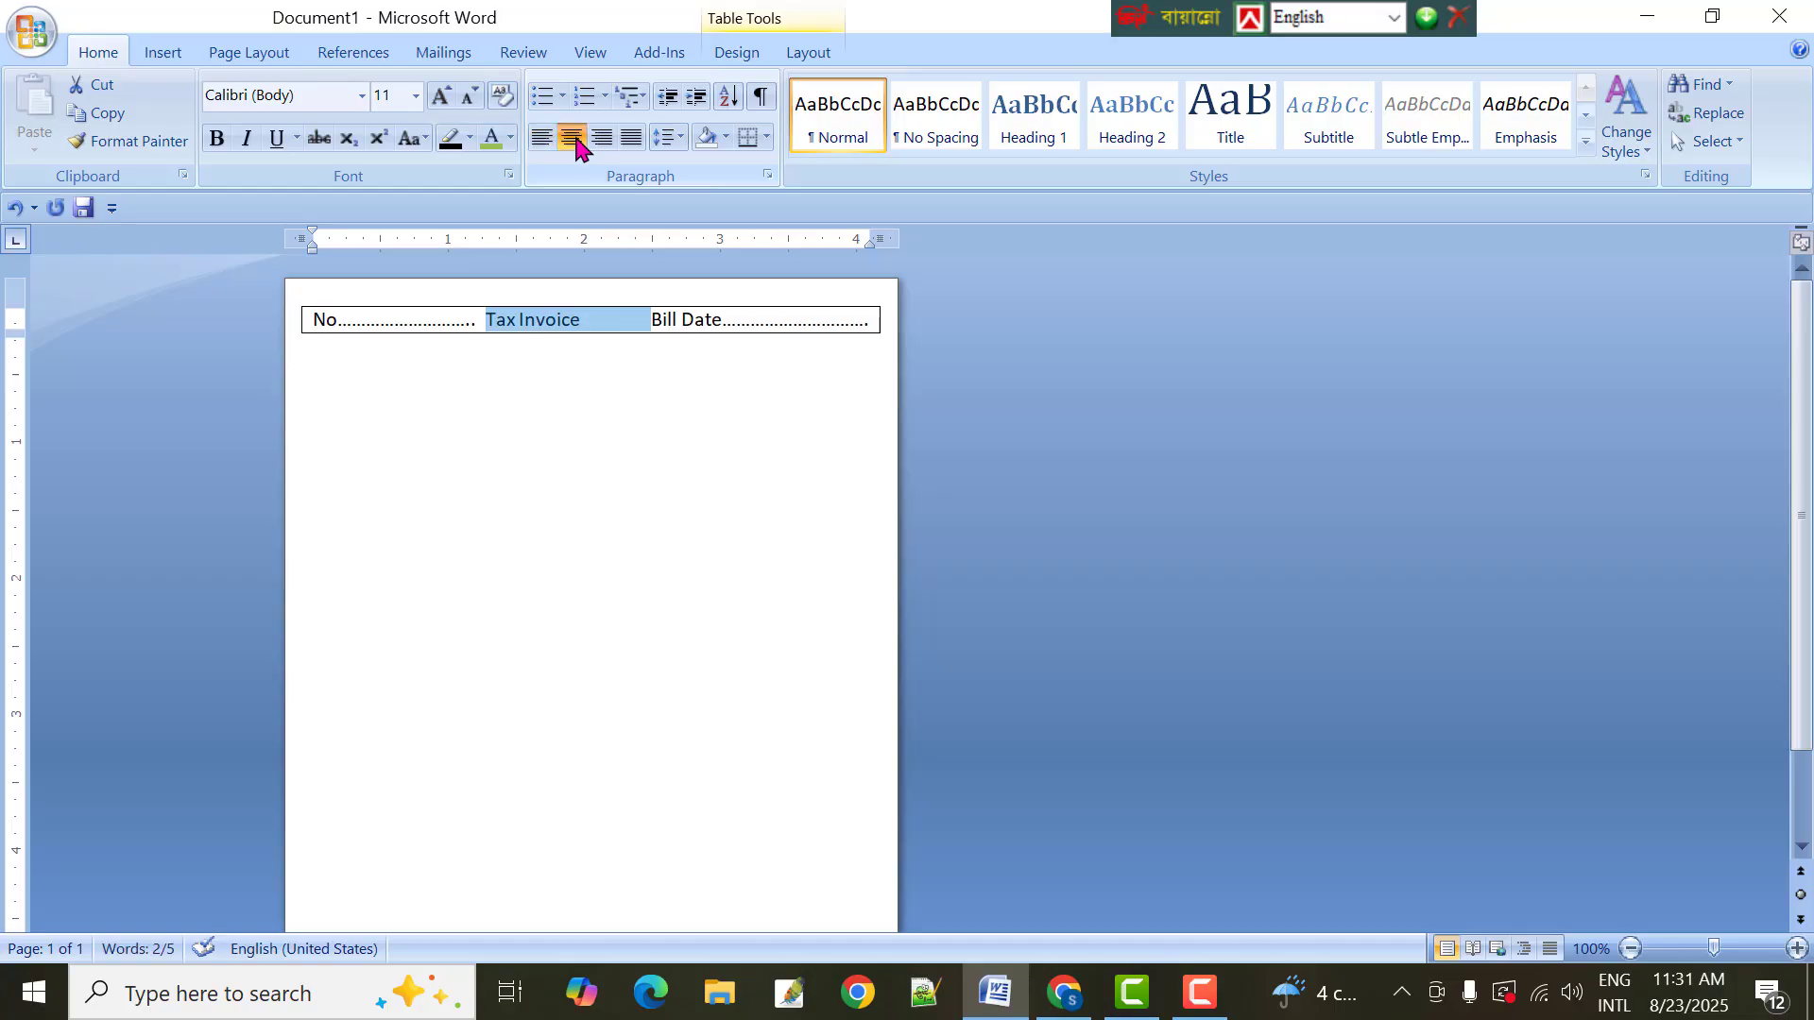
{"action": "left_click", "coordinate": [617, 456]}
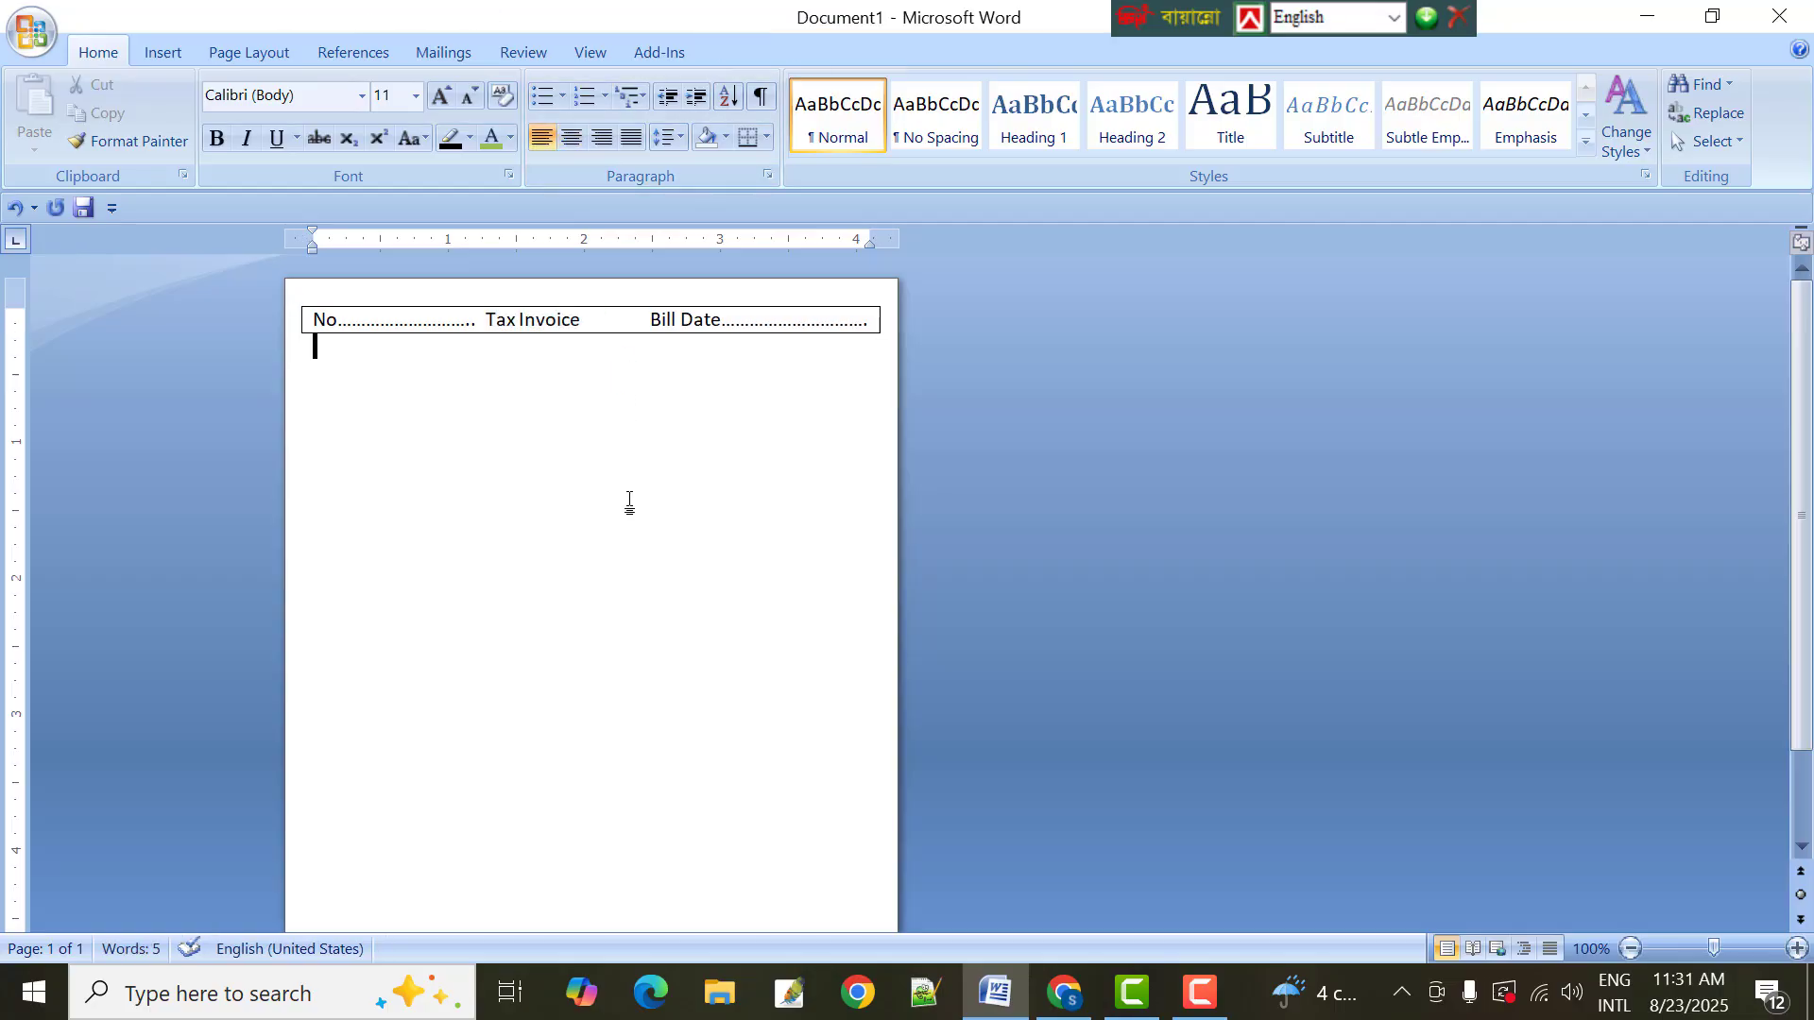
Shorten the dotted blank after "No" so that "Tax Invoice" sits closer to it
{"action": "left_click", "coordinate": [486, 321]}
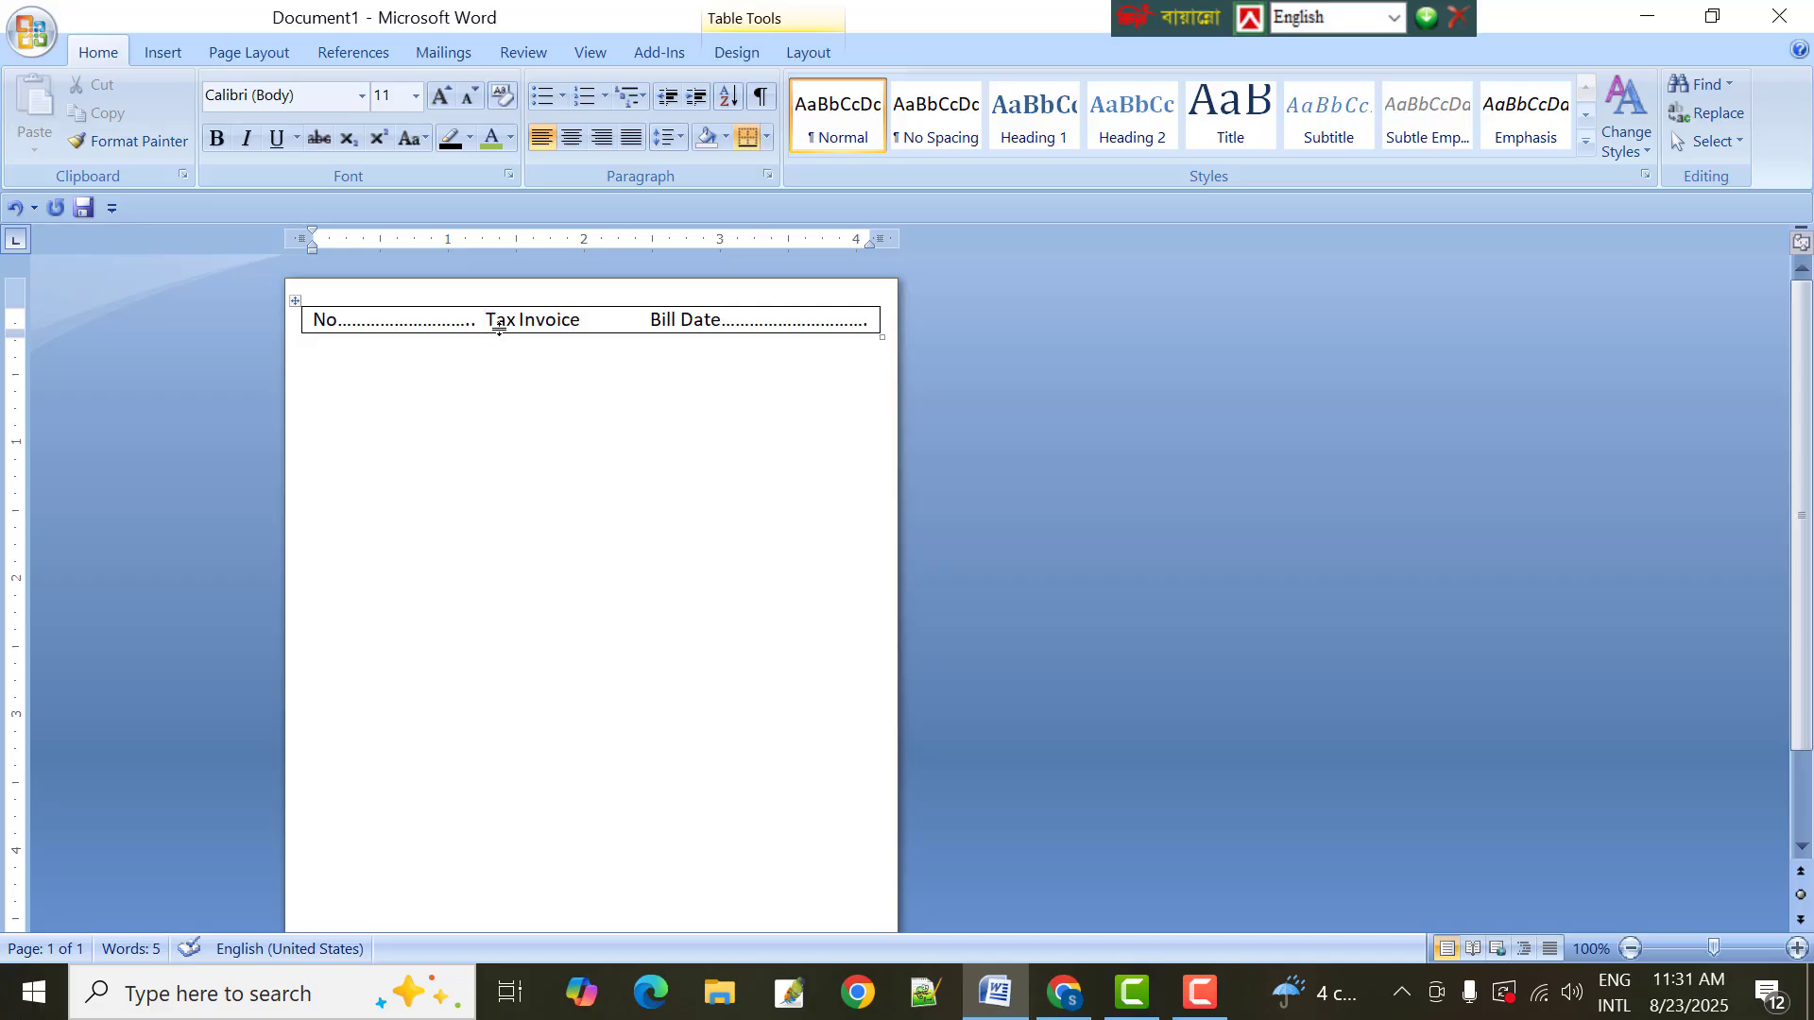
{"action": "key", "text": "BackSpace"}
{"action": "key", "text": "BackSpace"}
{"action": "key", "text": "BackSpace"}
{"action": "key", "text": "BackSpace"}
{"action": "key", "text": "BackSpace"}
{"action": "key", "text": "BackSpace"}
{"action": "key", "text": "BackSpace"}
{"action": "key", "text": "BackSpace"}
{"action": "key", "text": "BackSpace"}
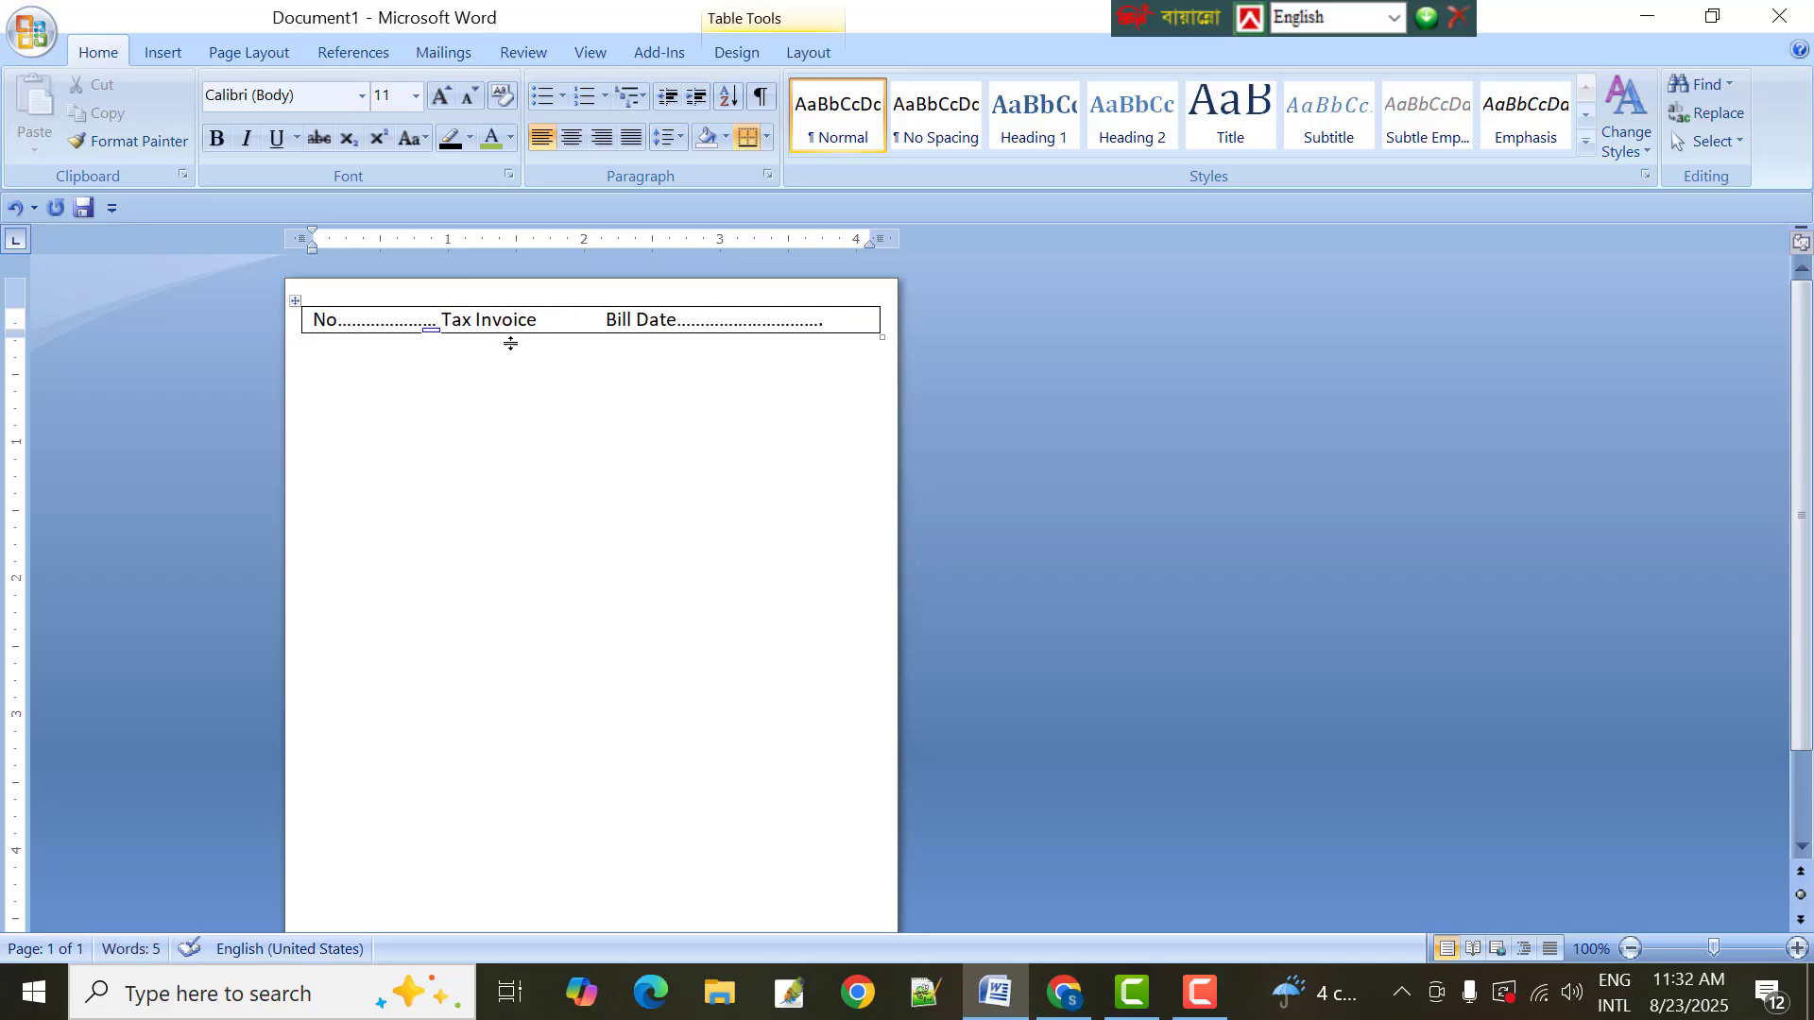
{"action": "left_click", "coordinate": [1200, 992]}
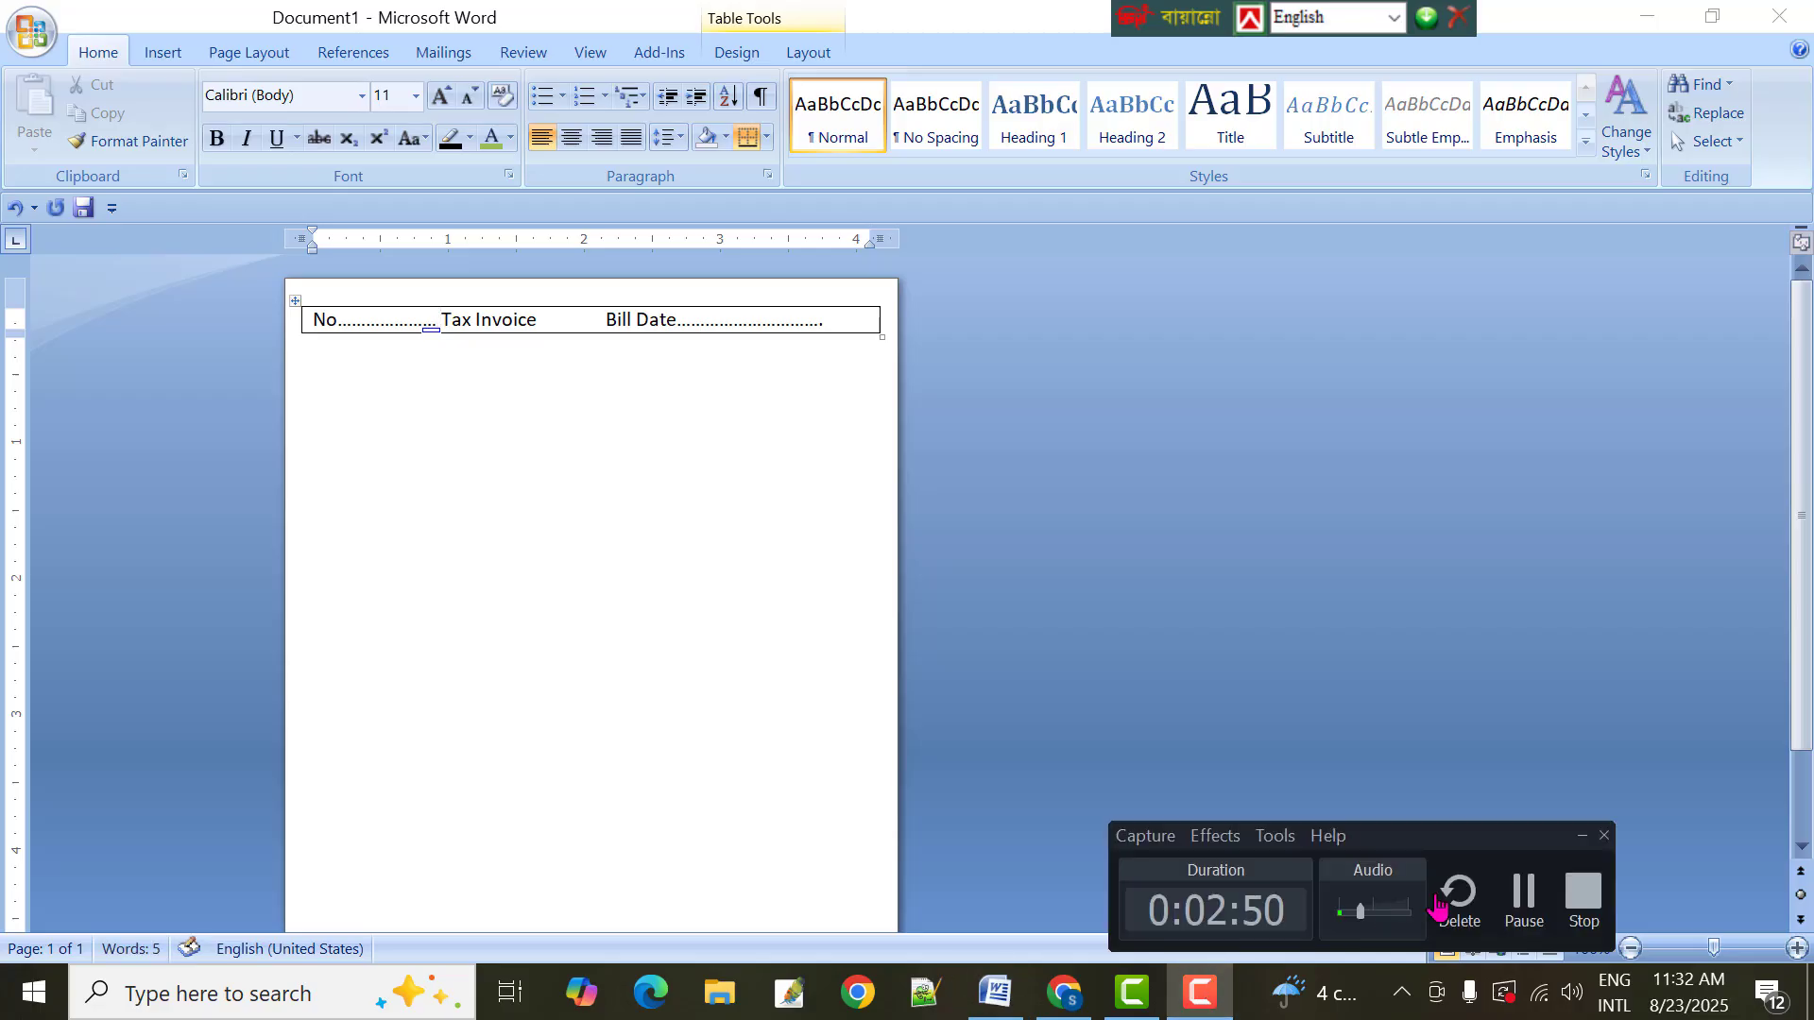
{"action": "left_click", "coordinate": [1518, 893]}
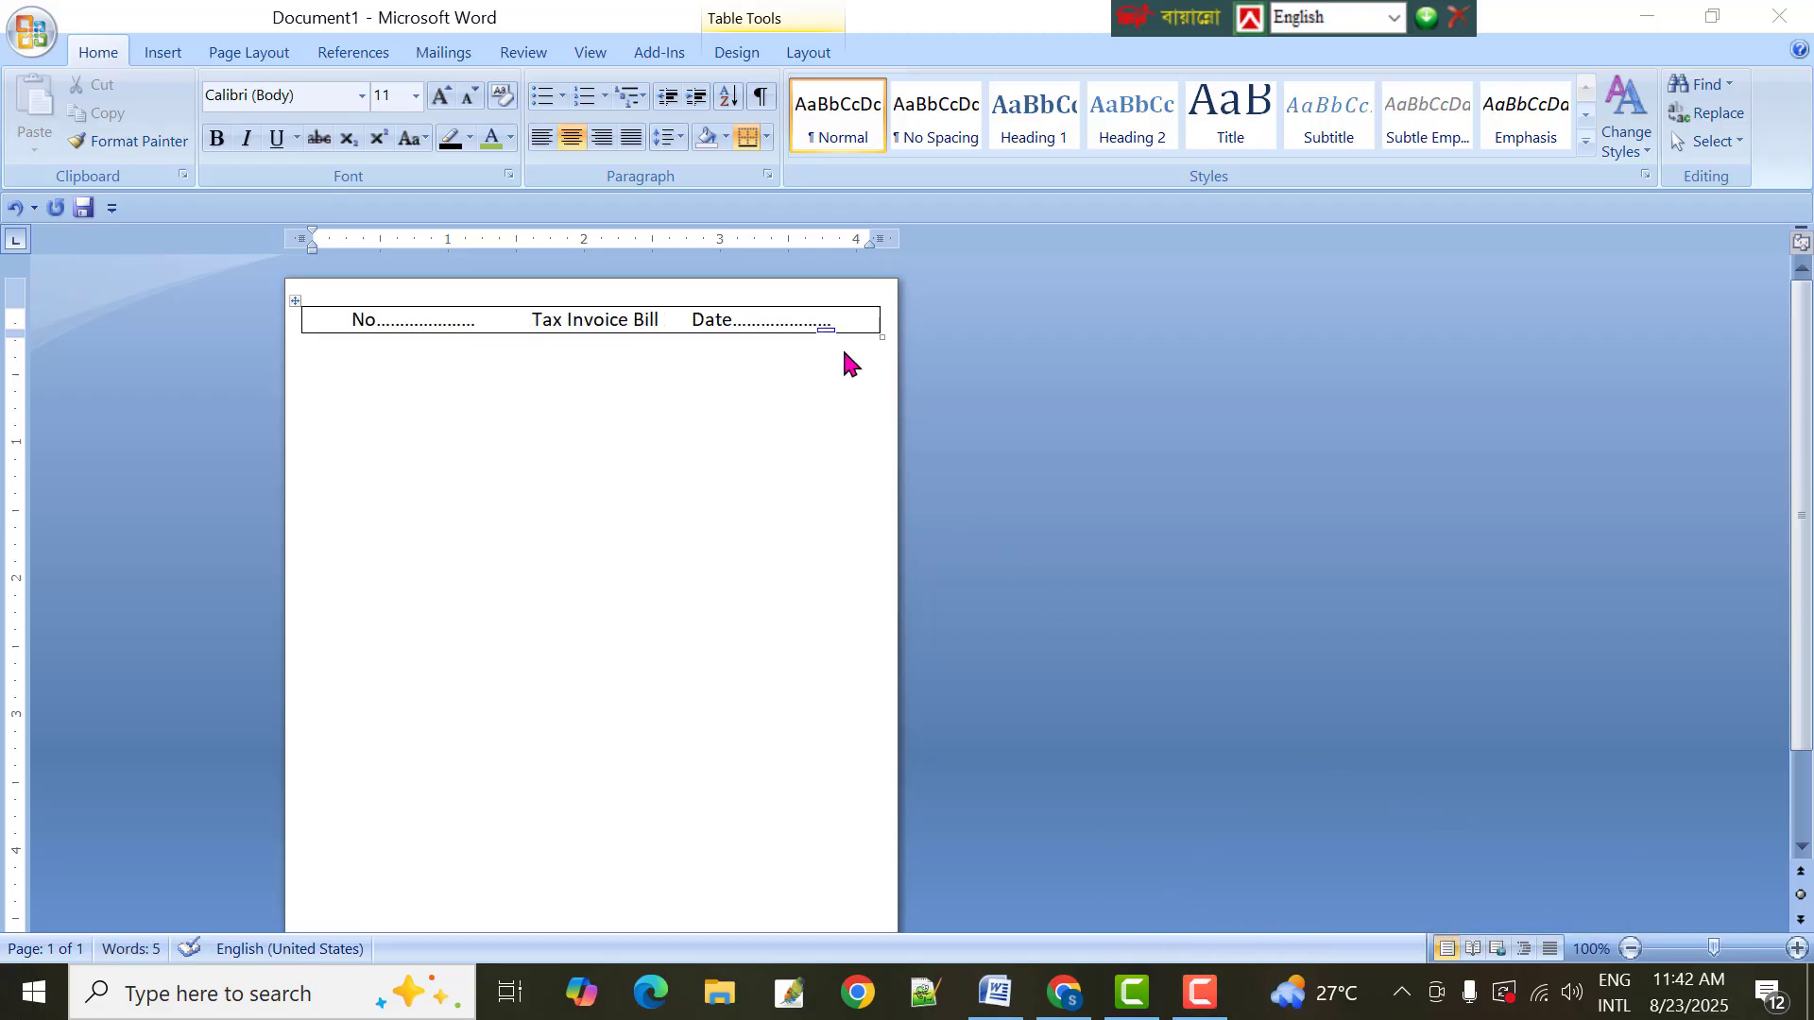
Add the shop name "AFRA BD SHOP" on a new line below the invoice header line
{"action": "left_click", "coordinate": [844, 324]}
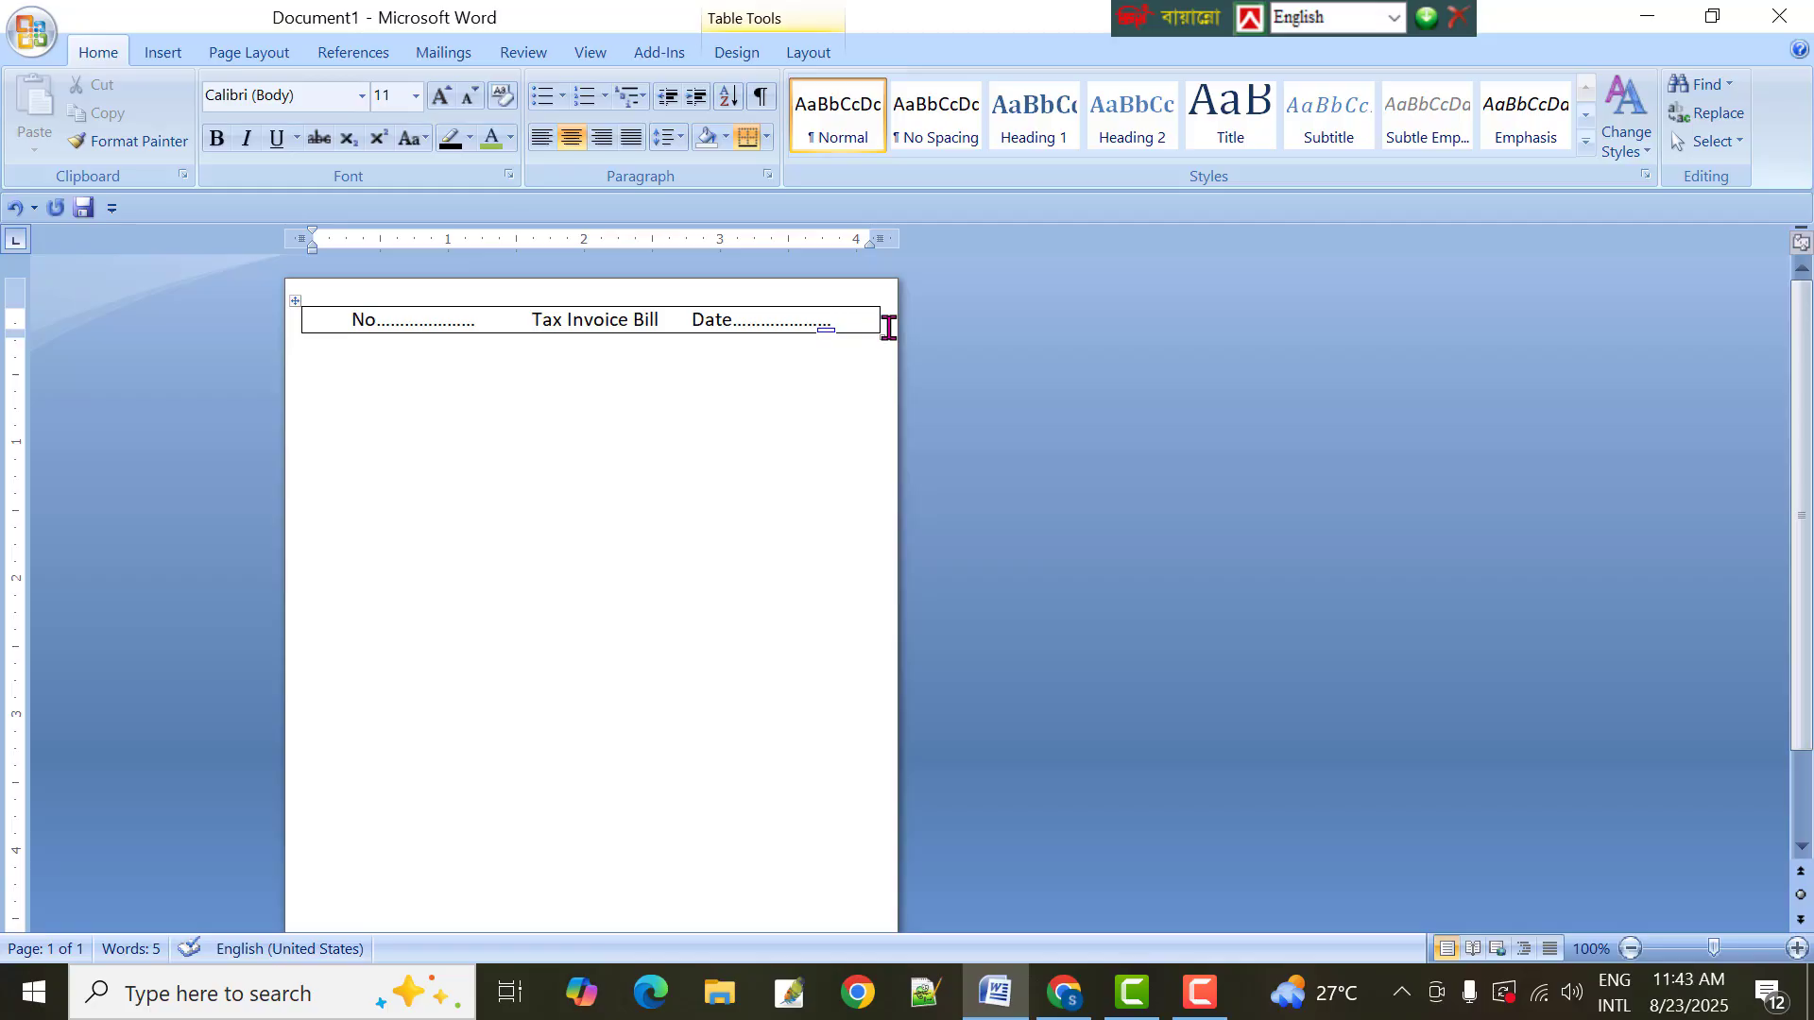
{"action": "key", "text": "Return"}
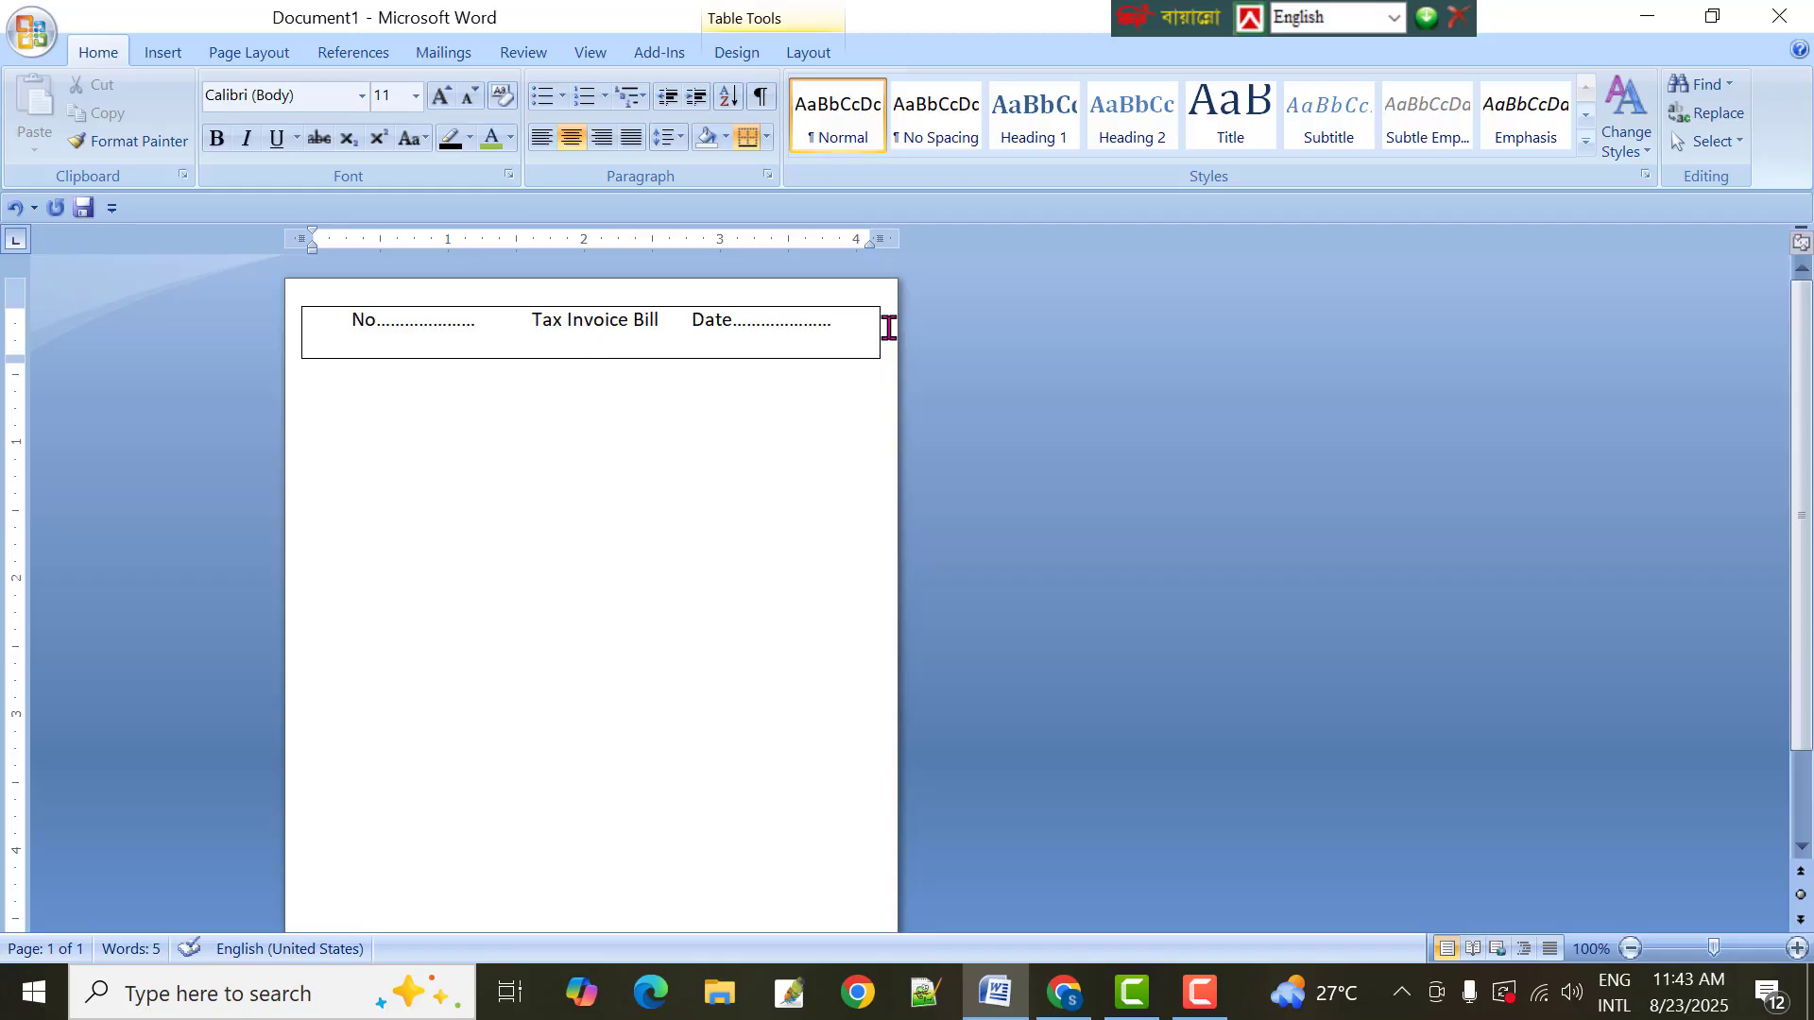
{"action": "type", "text": "AFRA"}
{"action": "type", "text": " B"}
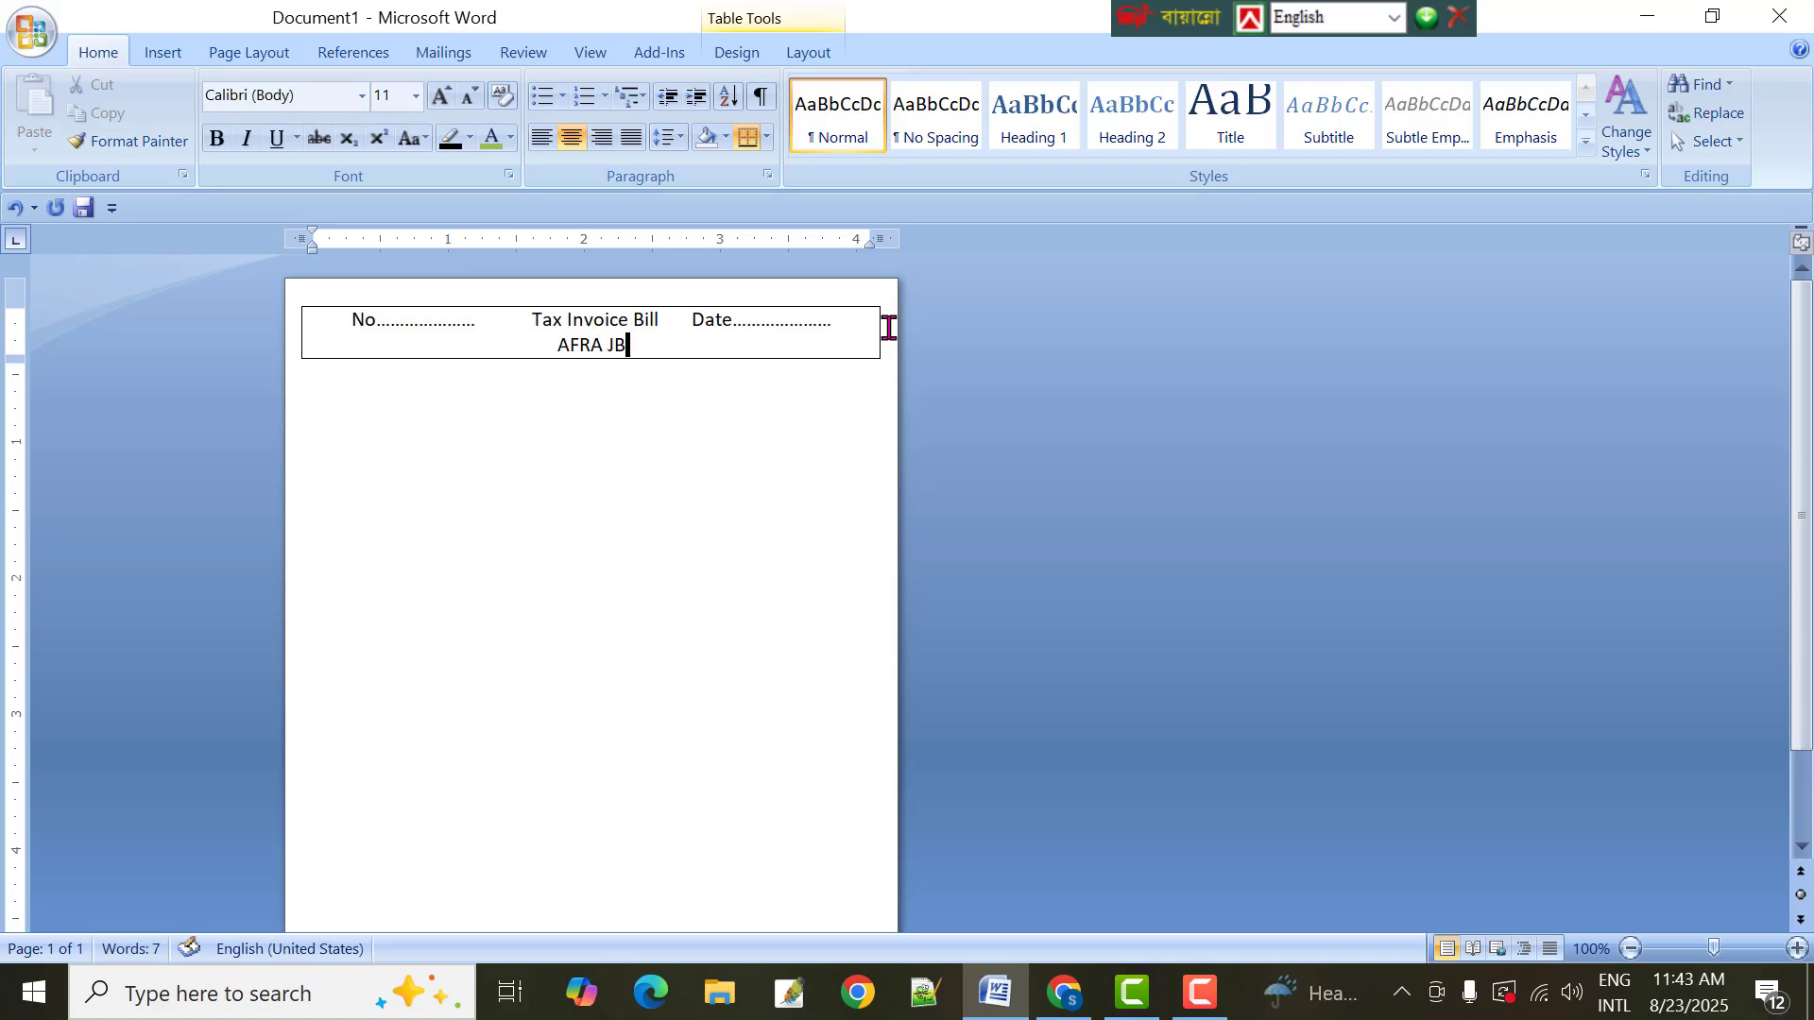
{"action": "key", "text": "BackSpace"}
{"action": "key", "text": "BackSpace"}
{"action": "type", "text": "BD SHOP"}
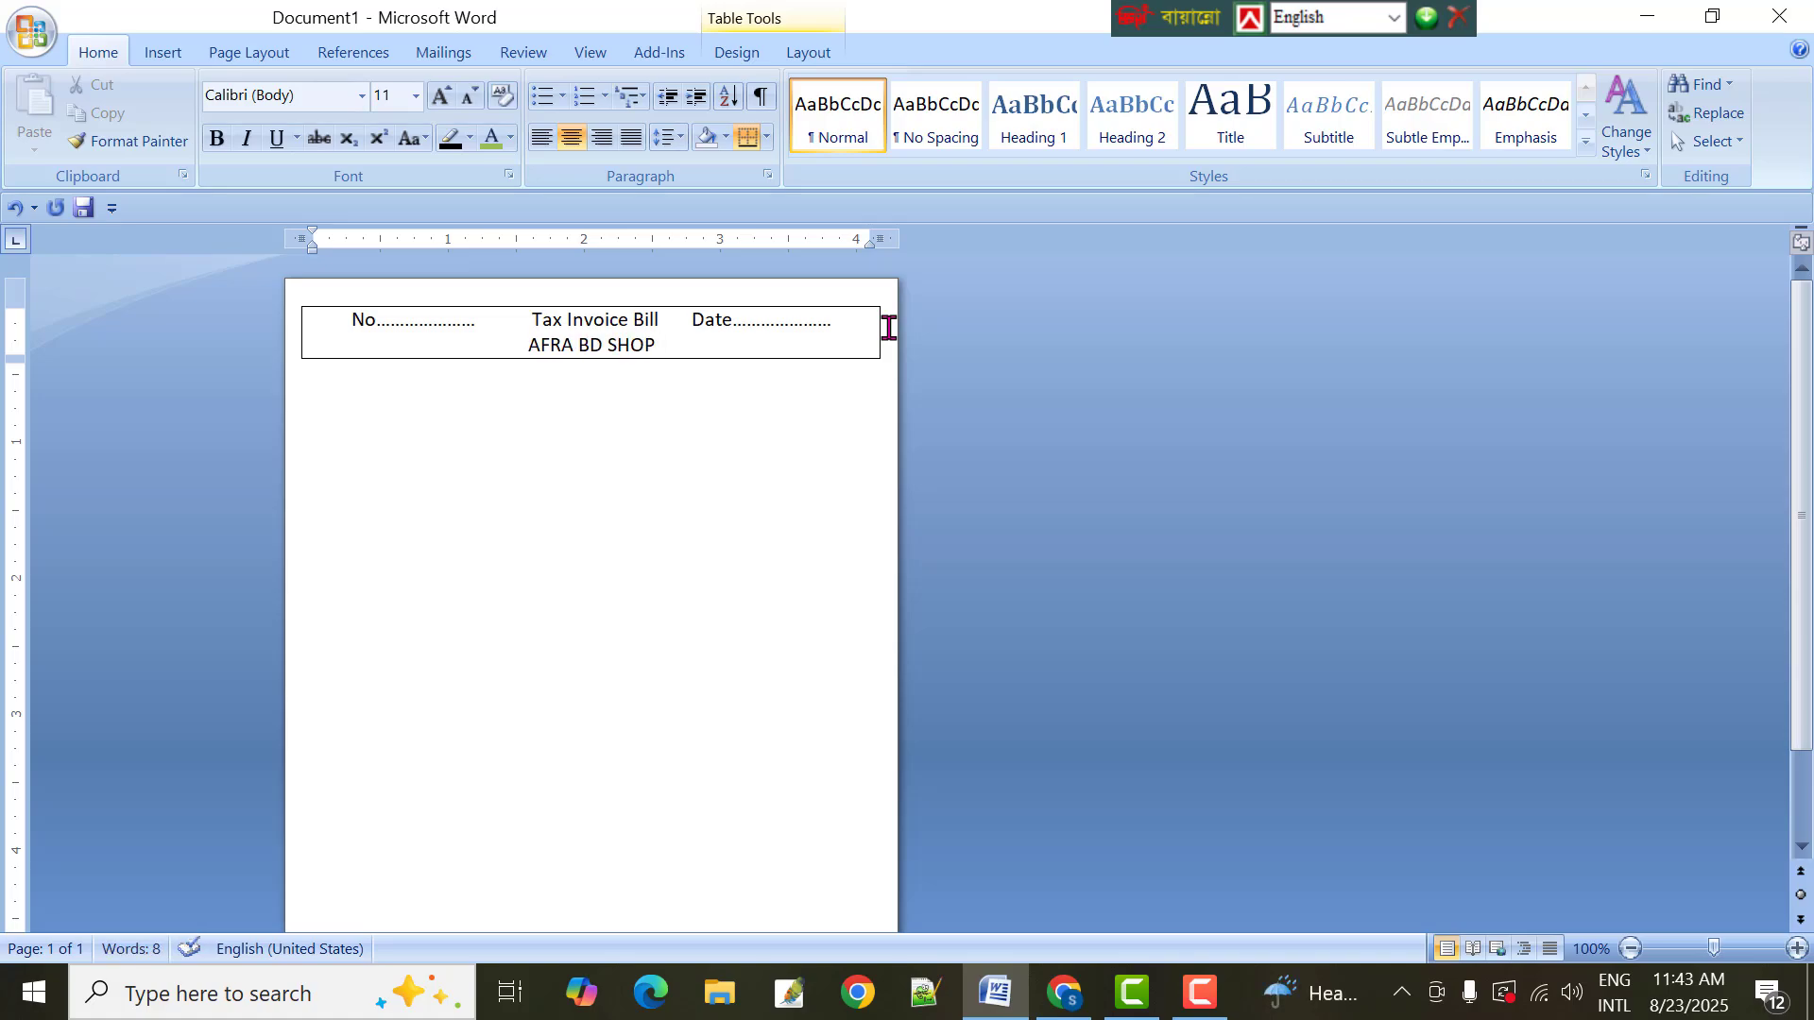
Add a centred line reading "Address:" followed by a long dotted blank below the shop name
{"action": "key", "text": "Return"}
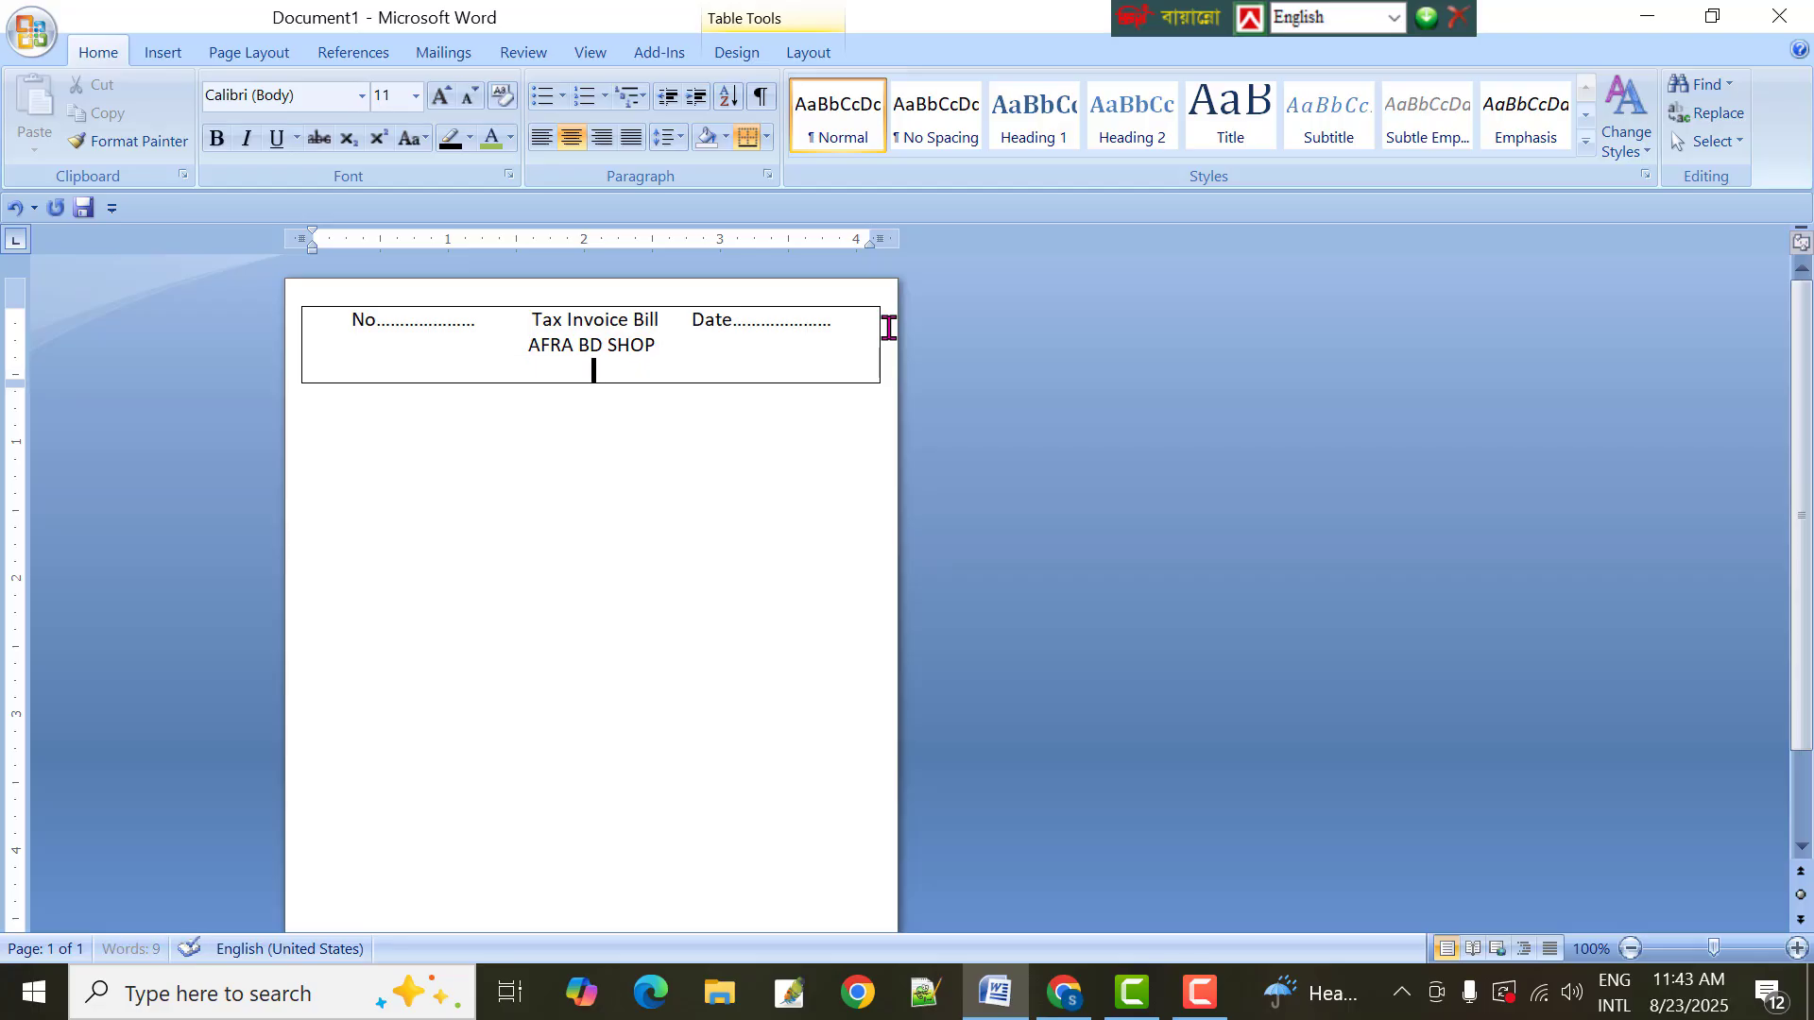
{"action": "key", "text": "ctrl+l"}
{"action": "key", "text": "ctrl+e"}
{"action": "type", "text": "a"}
{"action": "key", "text": "BackSpace"}
{"action": "type", "text": "Address: ........................"}
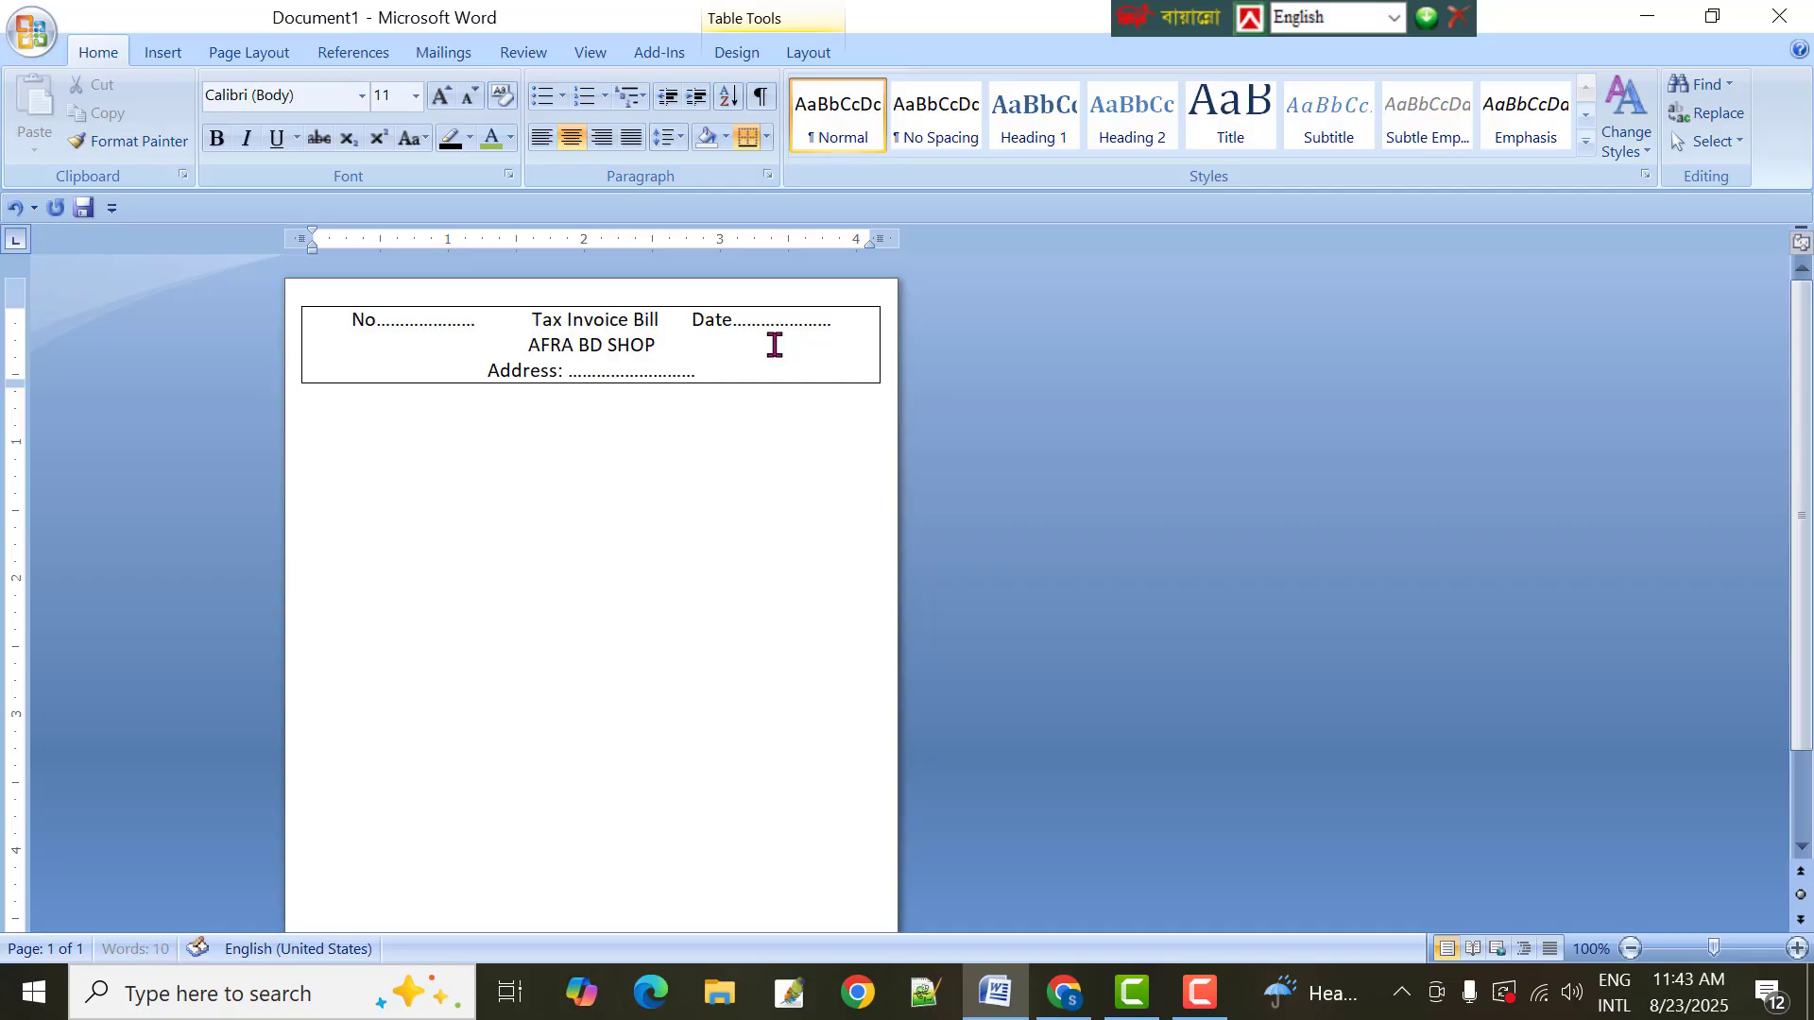
{"action": "type", "text": ".................................."}
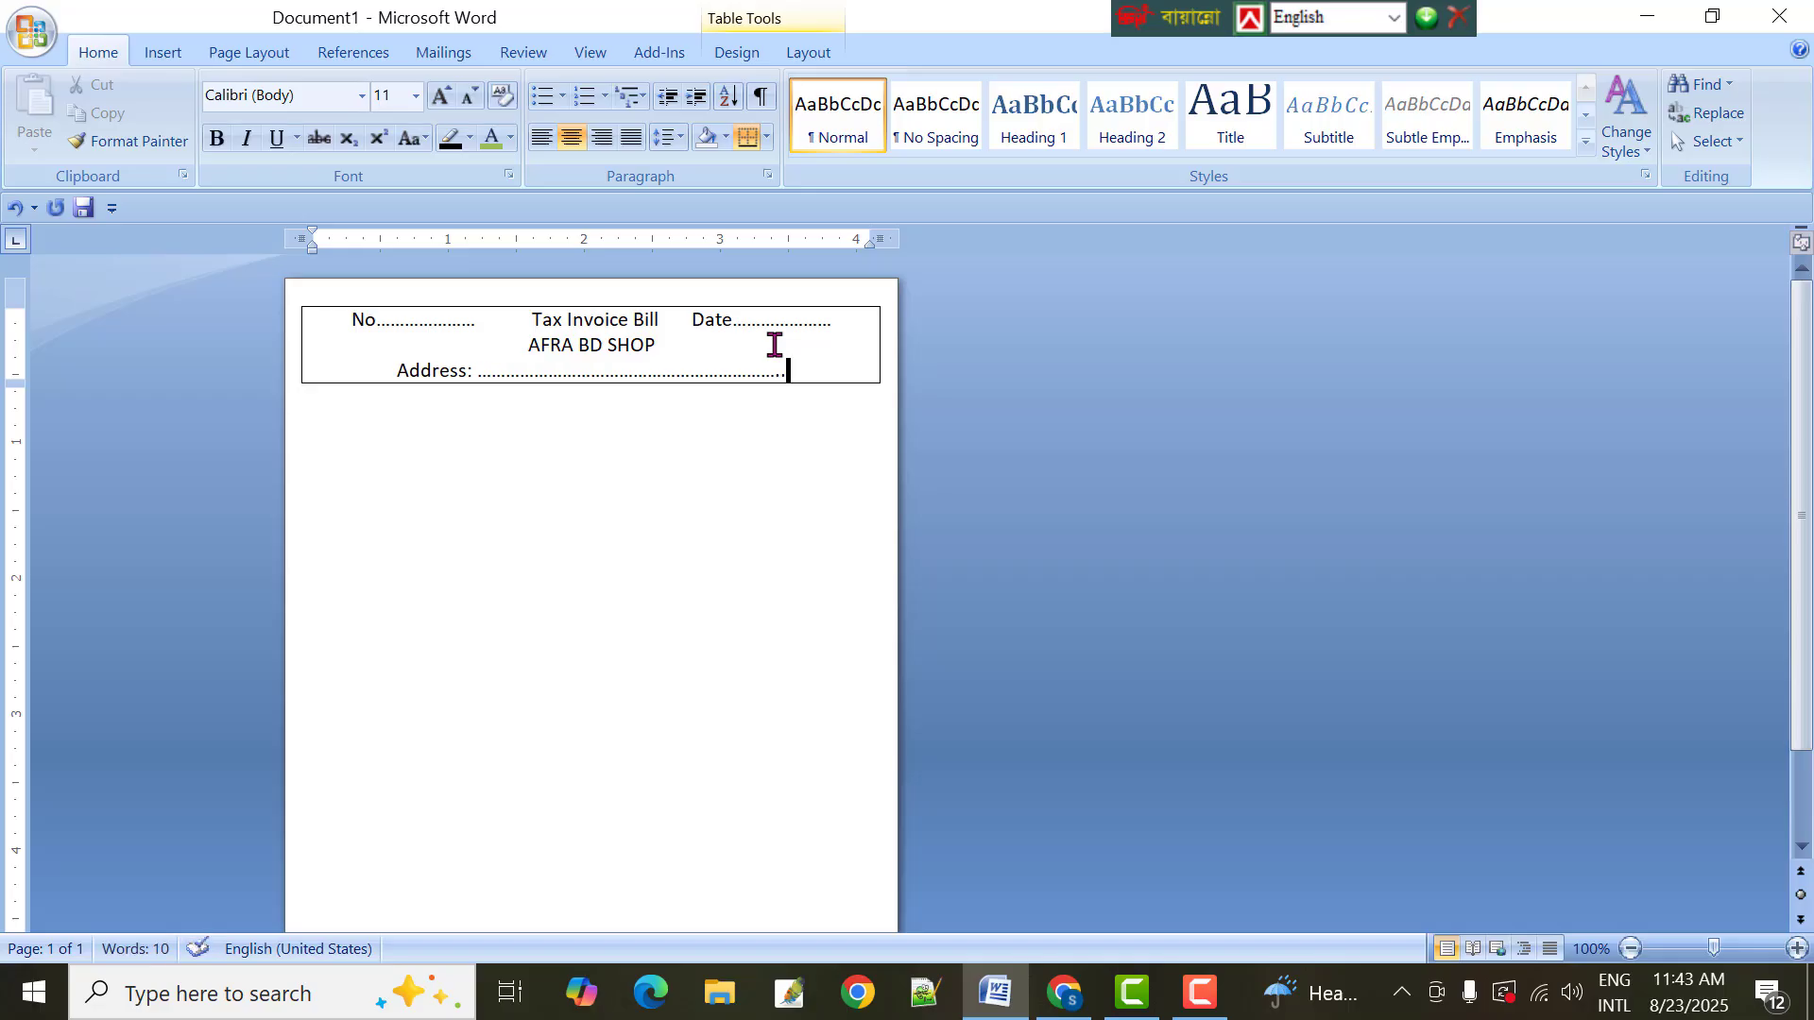
Remove the whole dotted blank after "Address:" on the line below the shop name
{"action": "key", "text": "BackSpace"}
{"action": "key", "text": "BackSpace"}
{"action": "key", "text": "BackSpace"}
{"action": "key", "text": "BackSpace"}
{"action": "key", "text": "BackSpace"}
{"action": "key", "text": "BackSpace"}
{"action": "key", "text": "BackSpace"}
{"action": "key", "text": "BackSpace"}
{"action": "key", "text": "BackSpace"}
{"action": "key", "text": "BackSpace"}
{"action": "key", "text": "BackSpace"}
{"action": "key", "text": "BackSpace"}
{"action": "key", "text": "BackSpace"}
{"action": "key", "text": "BackSpace"}
{"action": "key", "text": "BackSpace"}
{"action": "key", "text": "BackSpace"}
{"action": "key", "text": "BackSpace"}
{"action": "key", "text": "BackSpace"}
{"action": "key", "text": "BackSpace"}
{"action": "key", "text": "BackSpace"}
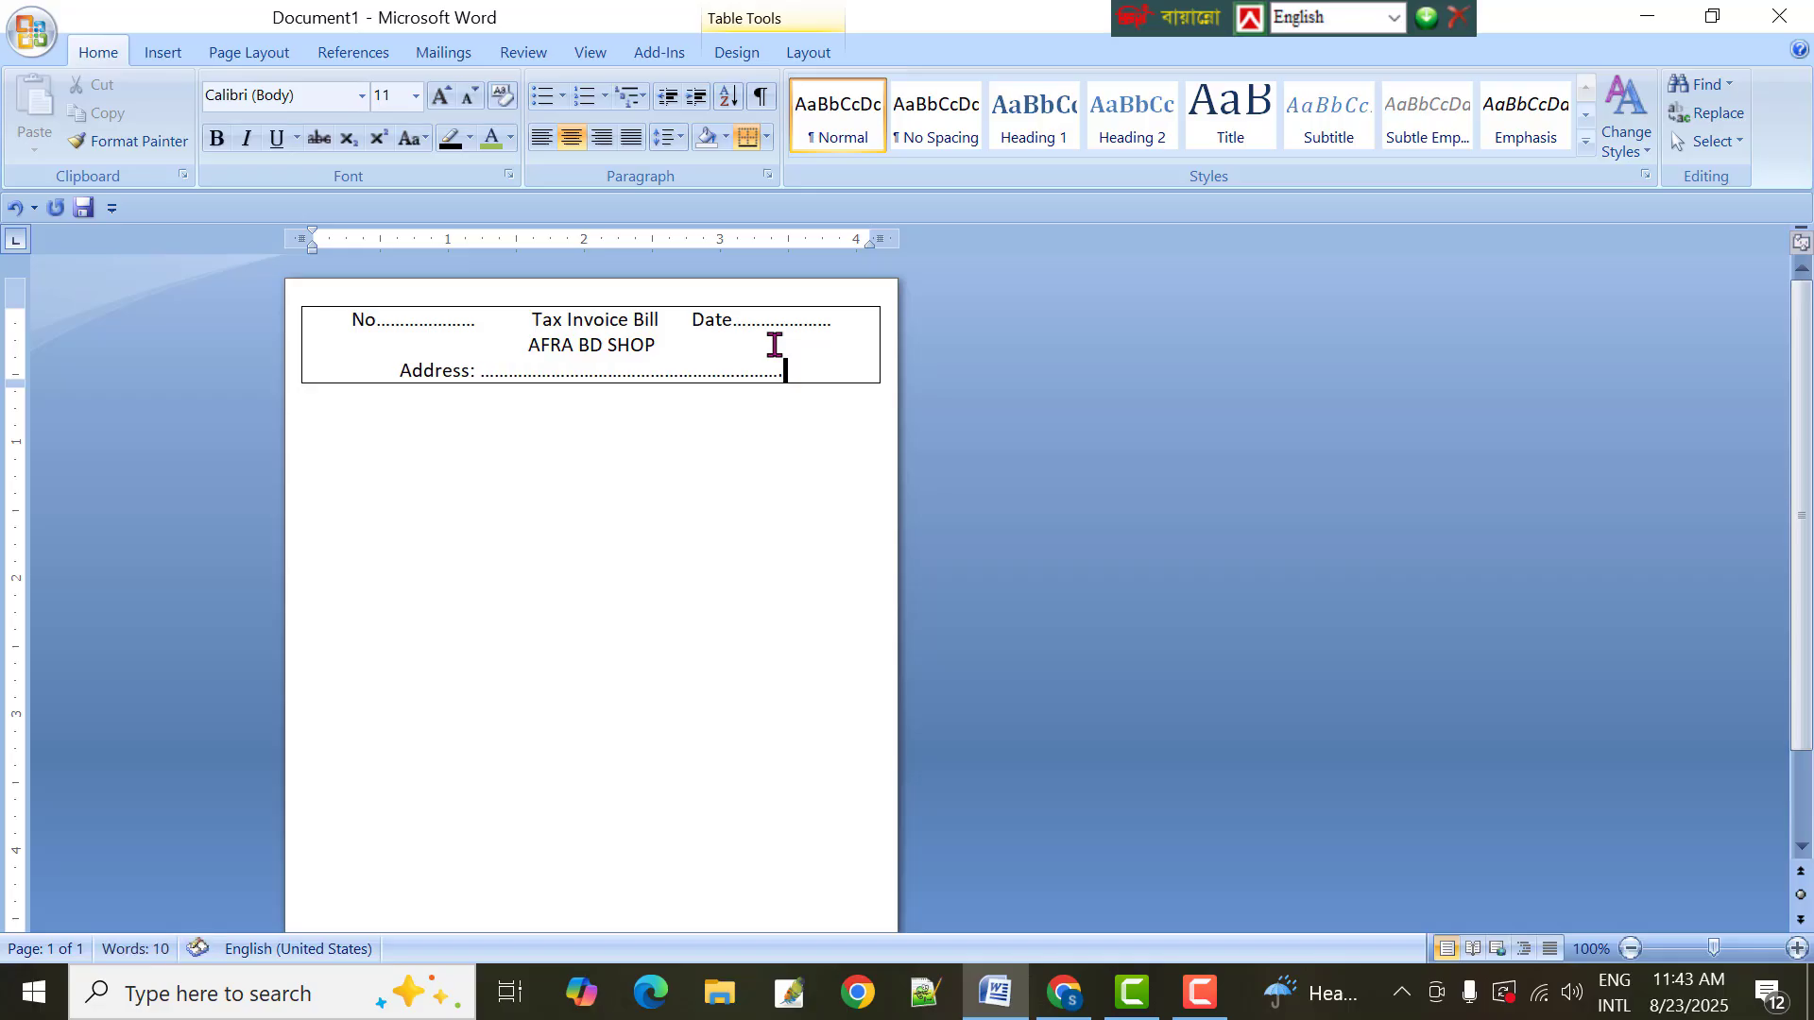
{"action": "key", "text": "BackSpace"}
{"action": "key", "text": "BackSpace"}
{"action": "key", "text": "BackSpace"}
{"action": "key", "text": "BackSpace"}
{"action": "key", "text": "BackSpace"}
{"action": "key", "text": "BackSpace"}
{"action": "key", "text": "BackSpace"}
{"action": "key", "text": "BackSpace"}
{"action": "key", "text": "BackSpace"}
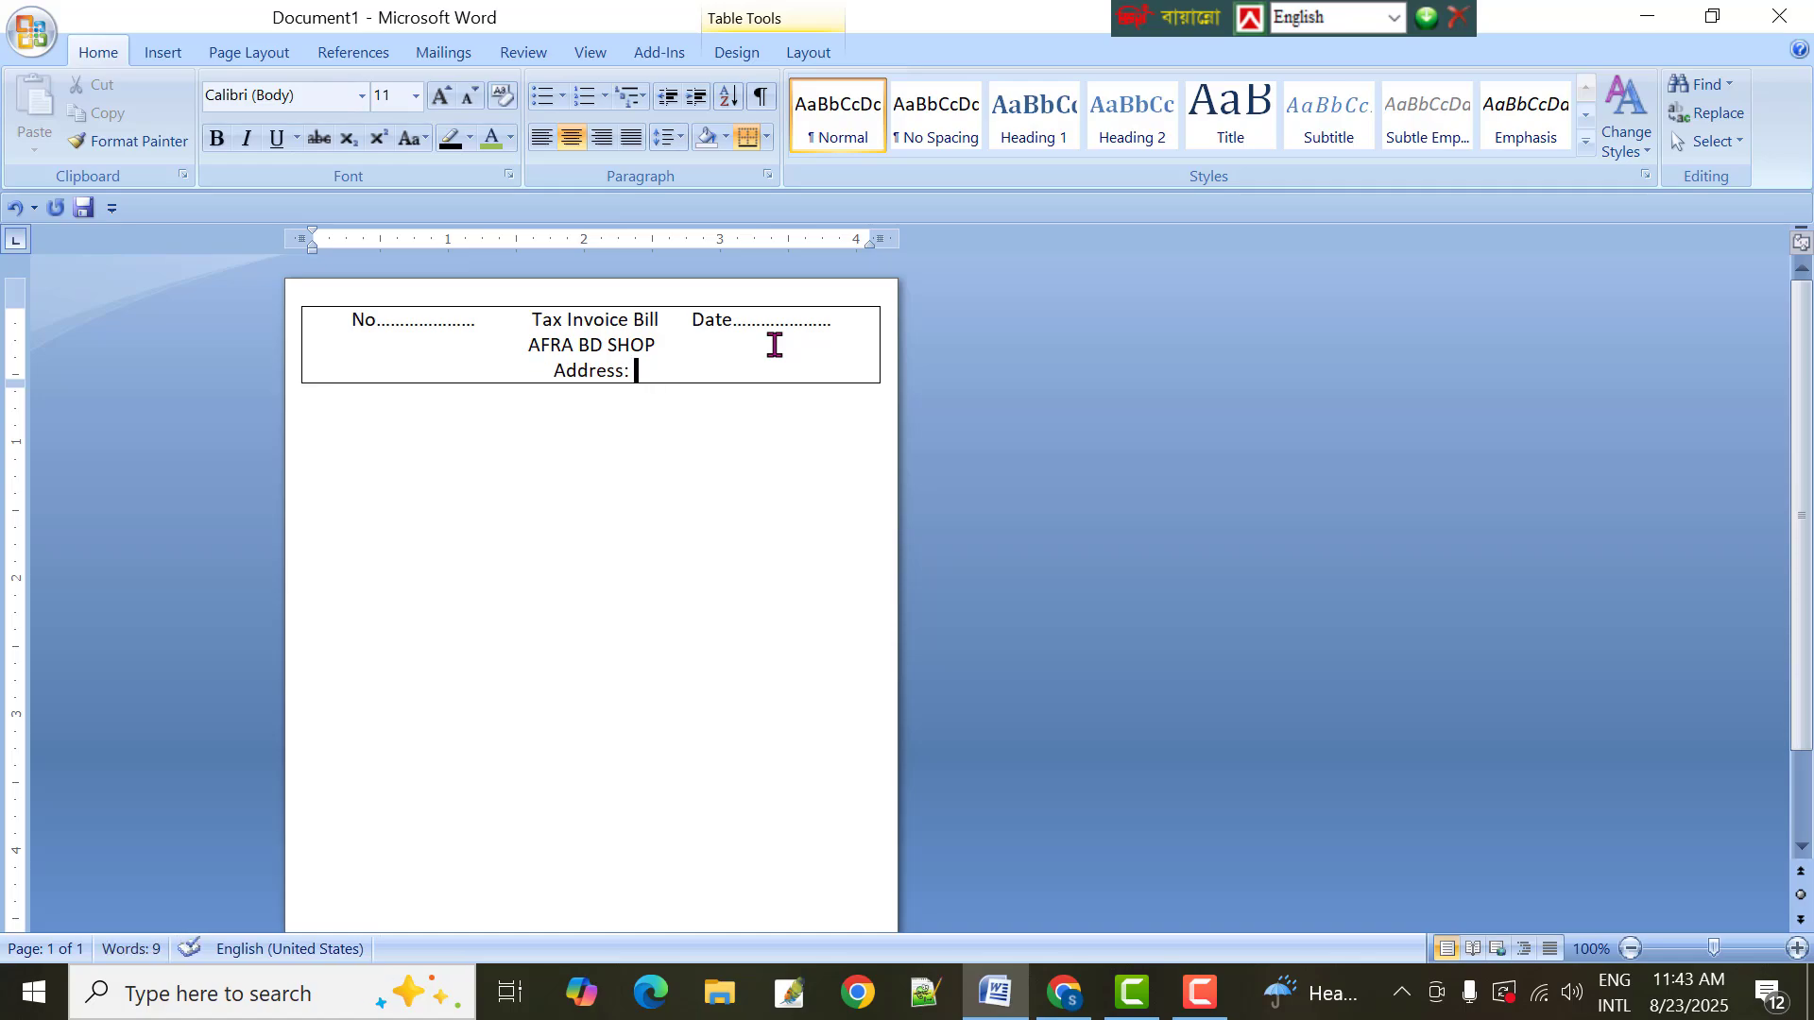
Enter the shop's postal address after "Address:" in the header, with each place name capitalised and separated by commas
{"action": "type", "text": "Ba"}
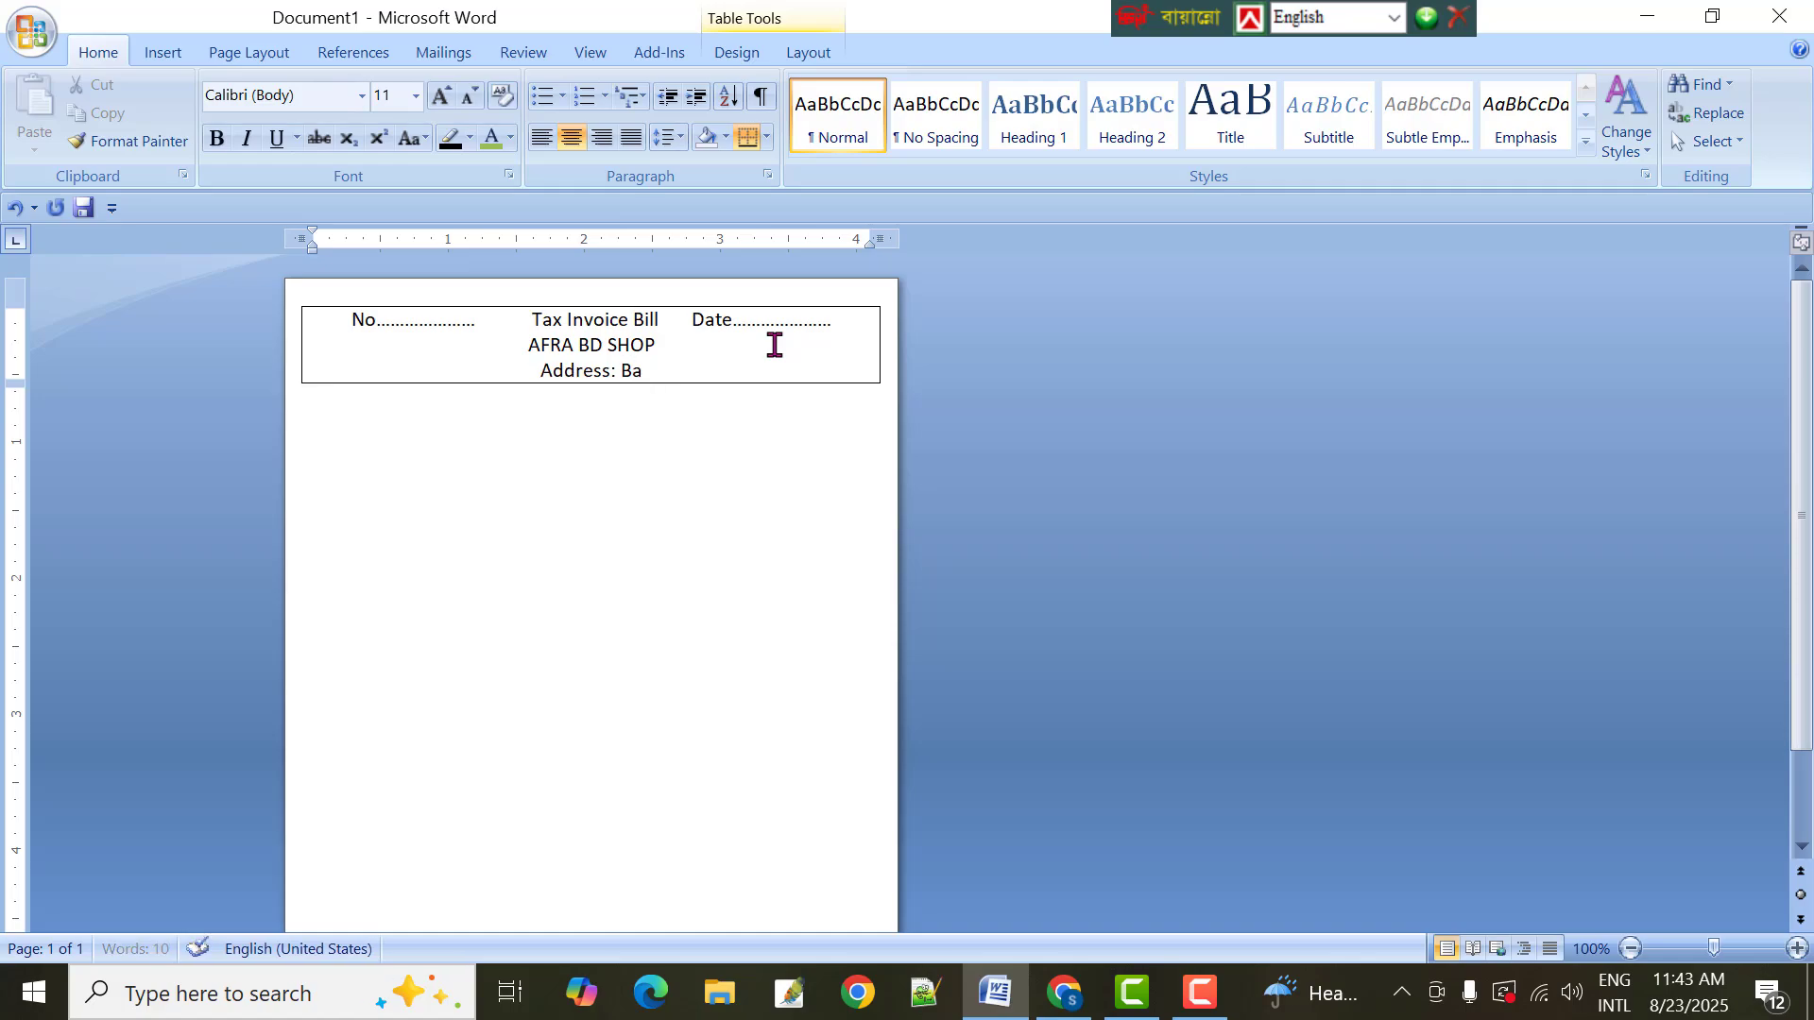
{"action": "type", "text": "nsha ba"}
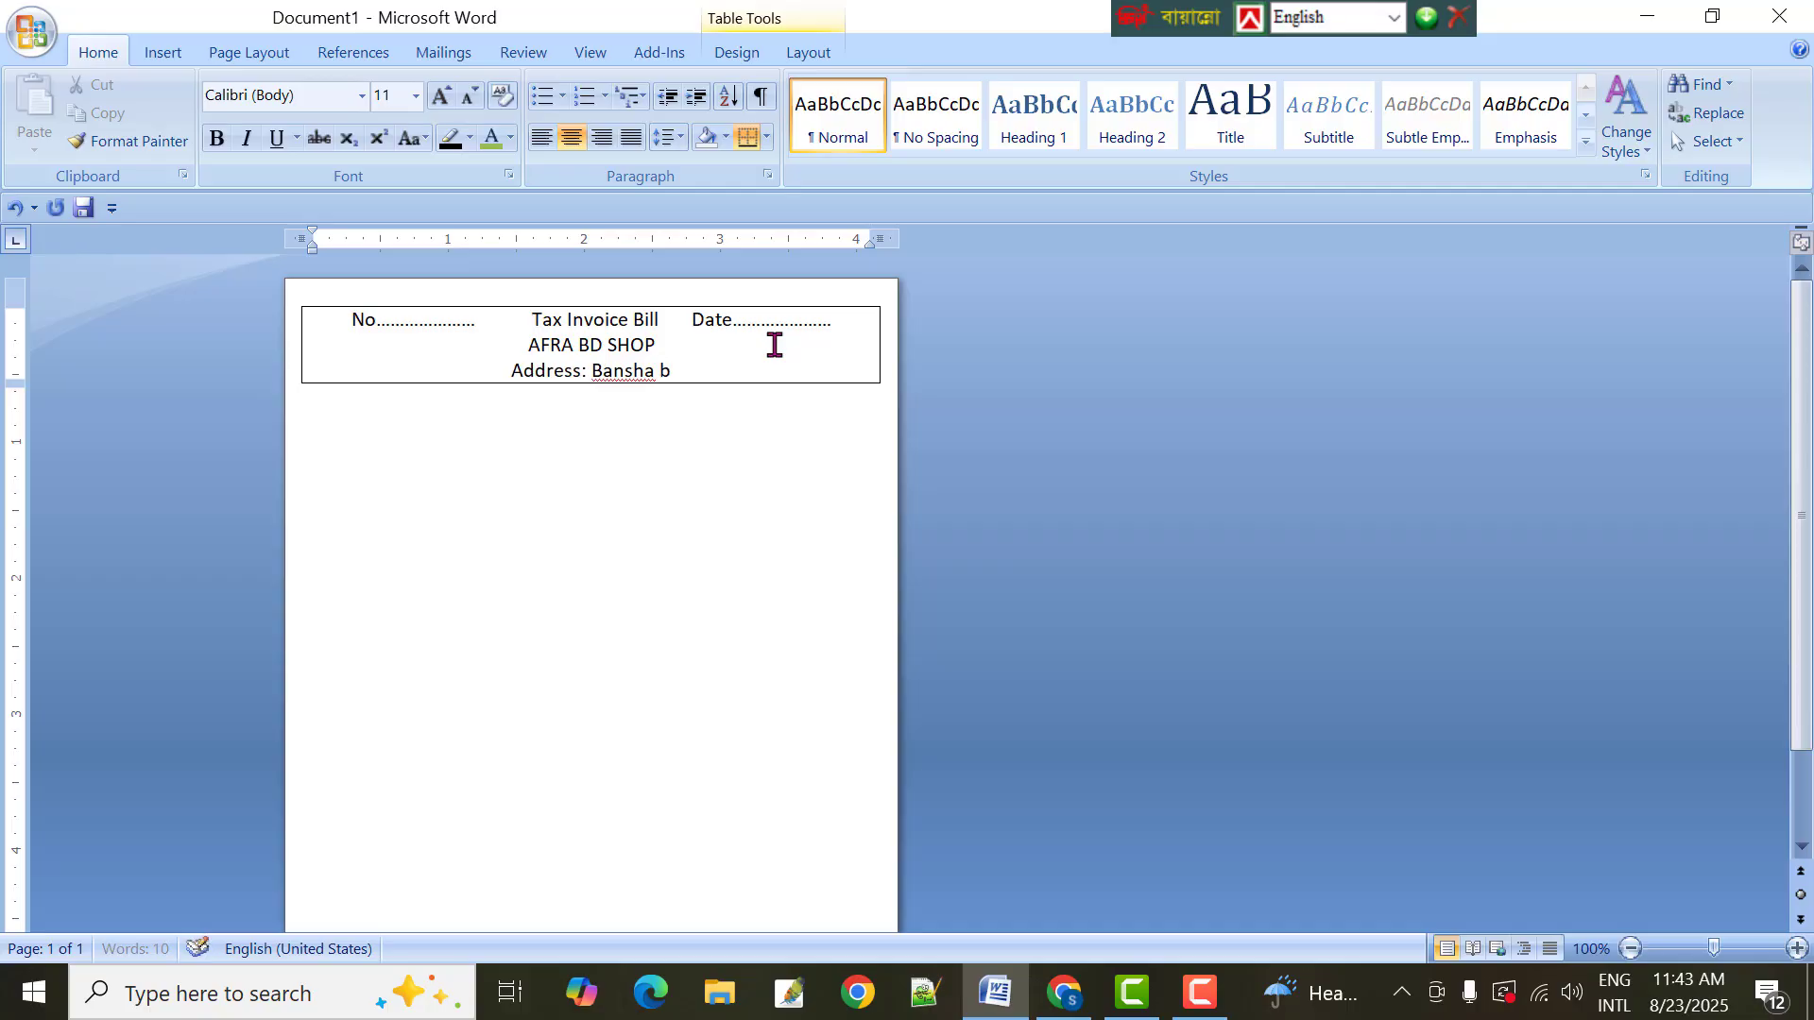
{"action": "key", "text": "BackSpace"}
{"action": "key", "text": "BackSpace"}
{"action": "key", "text": "BackSpace"}
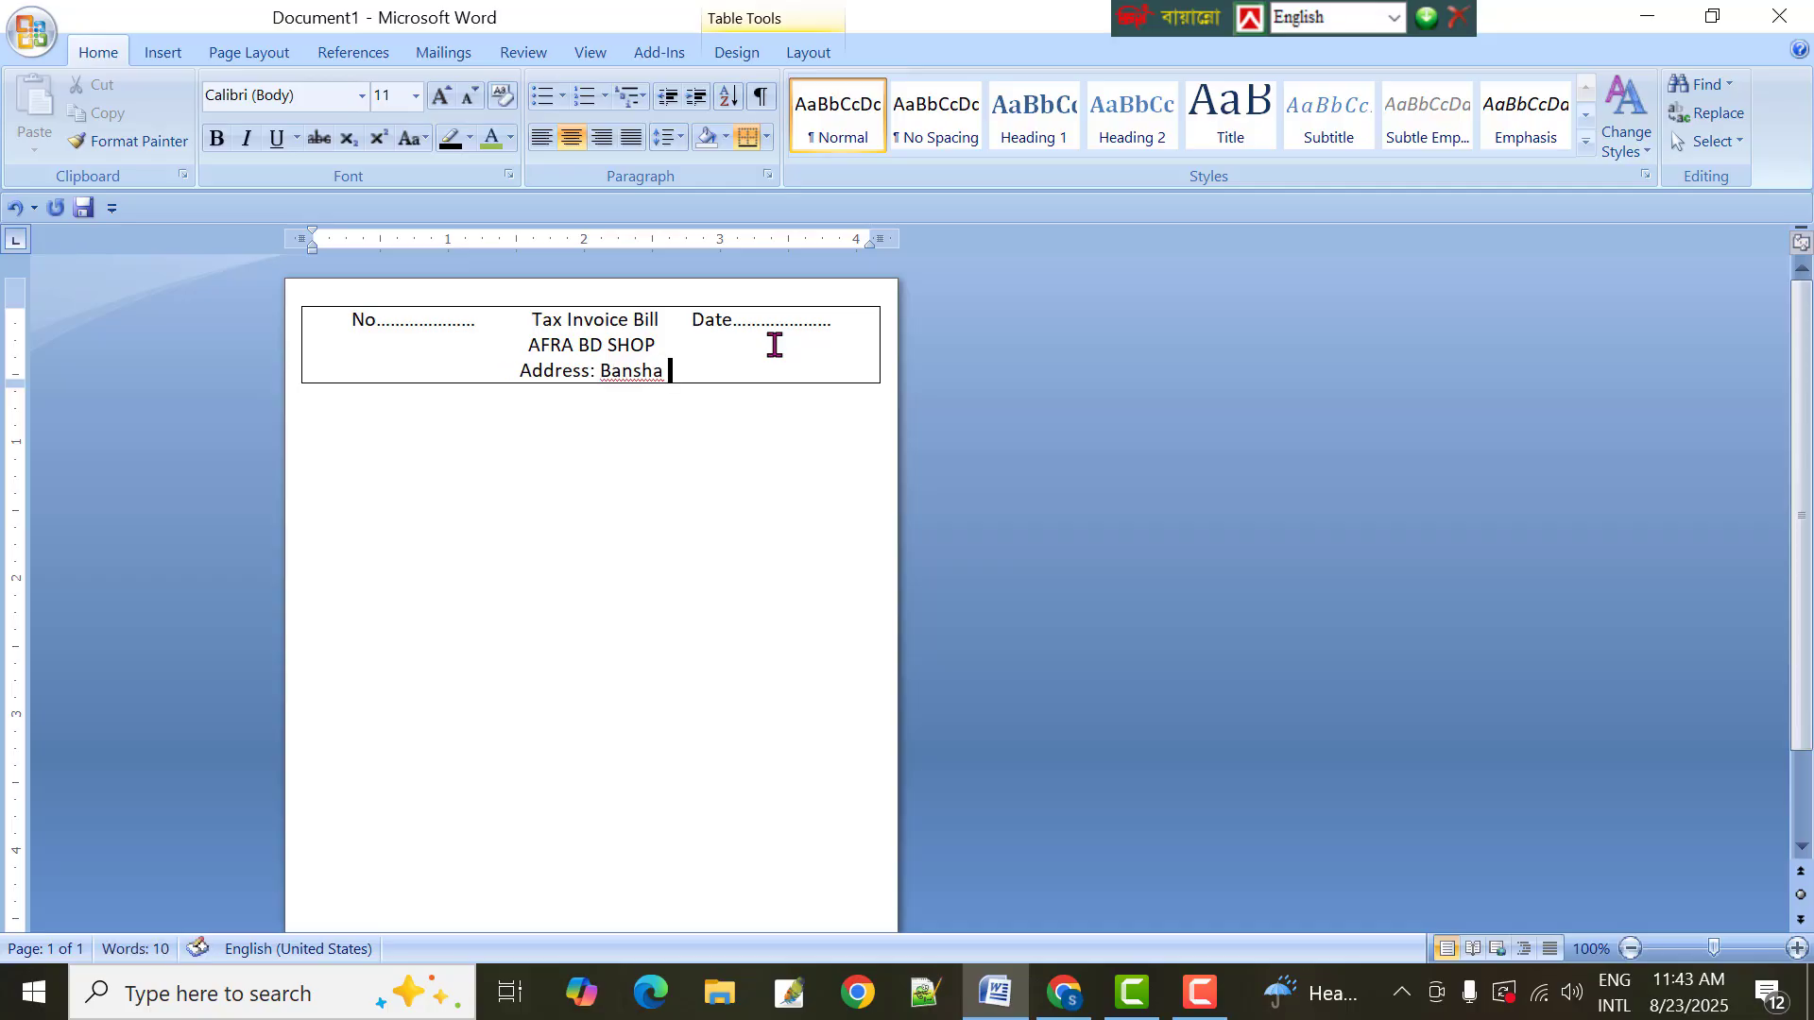
{"action": "type", "text": "B"}
{"action": "type", "text": "azar"}
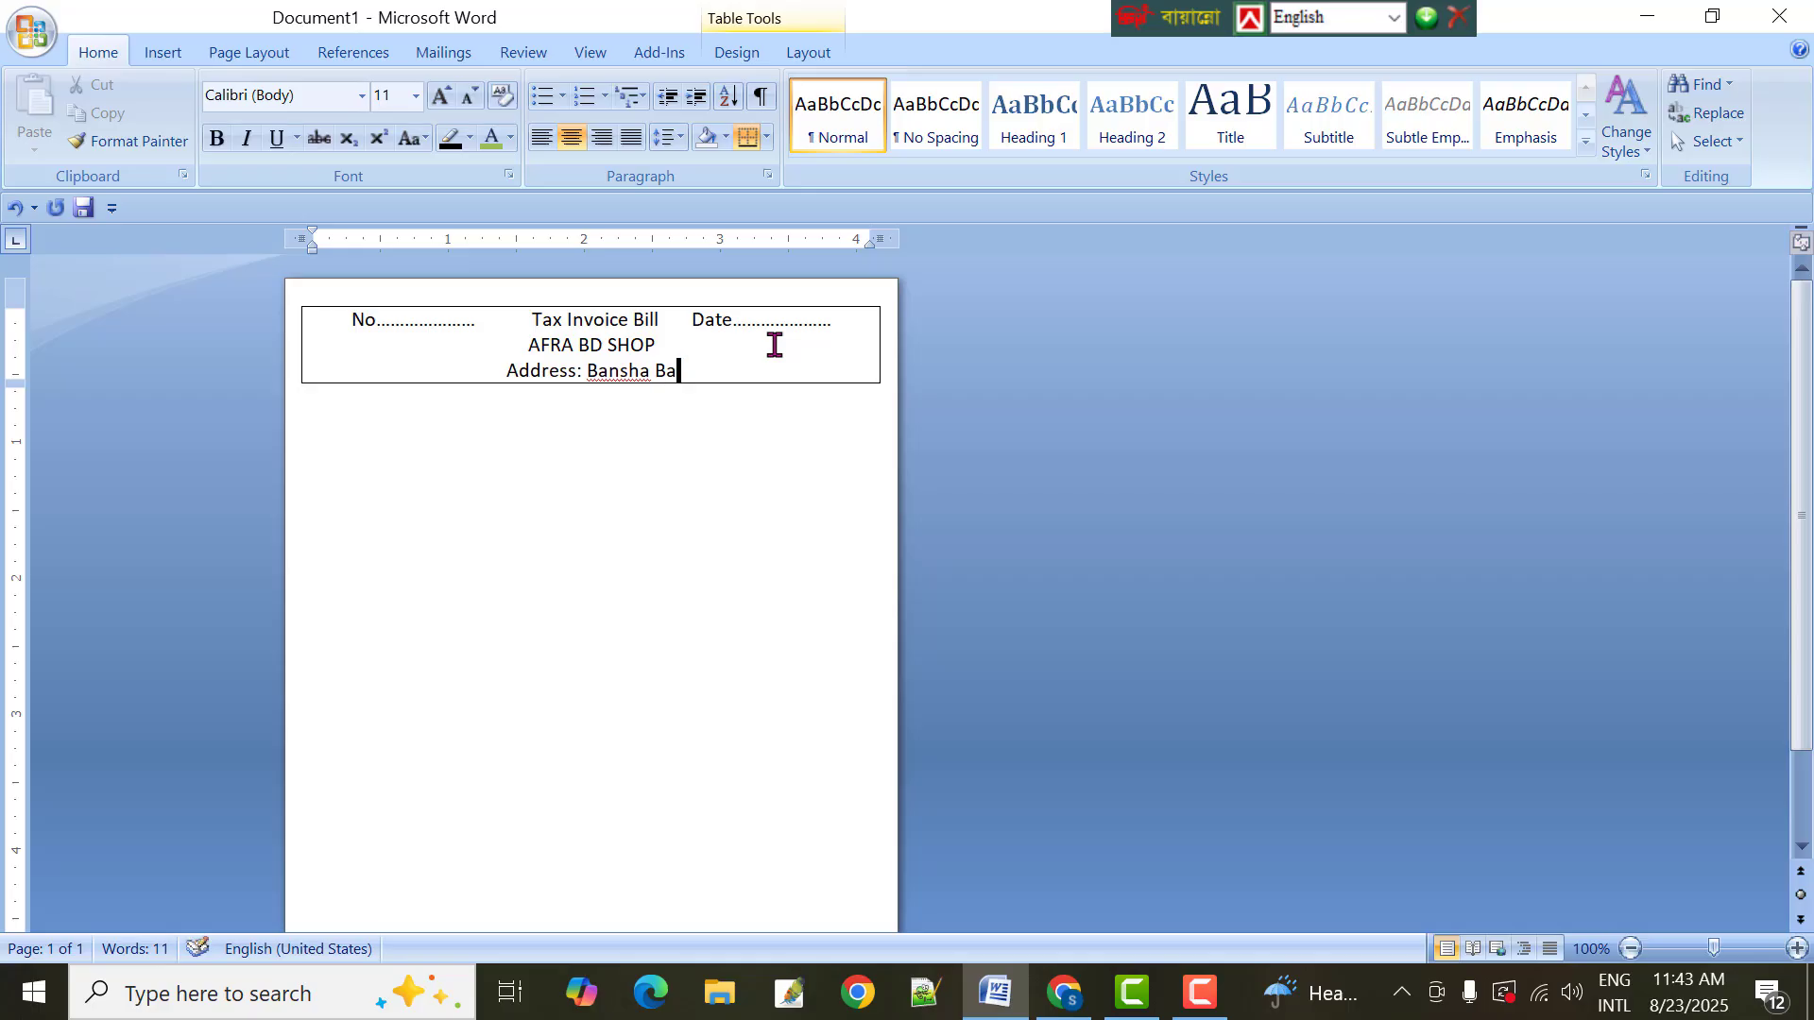
{"action": "type", "text": ","}
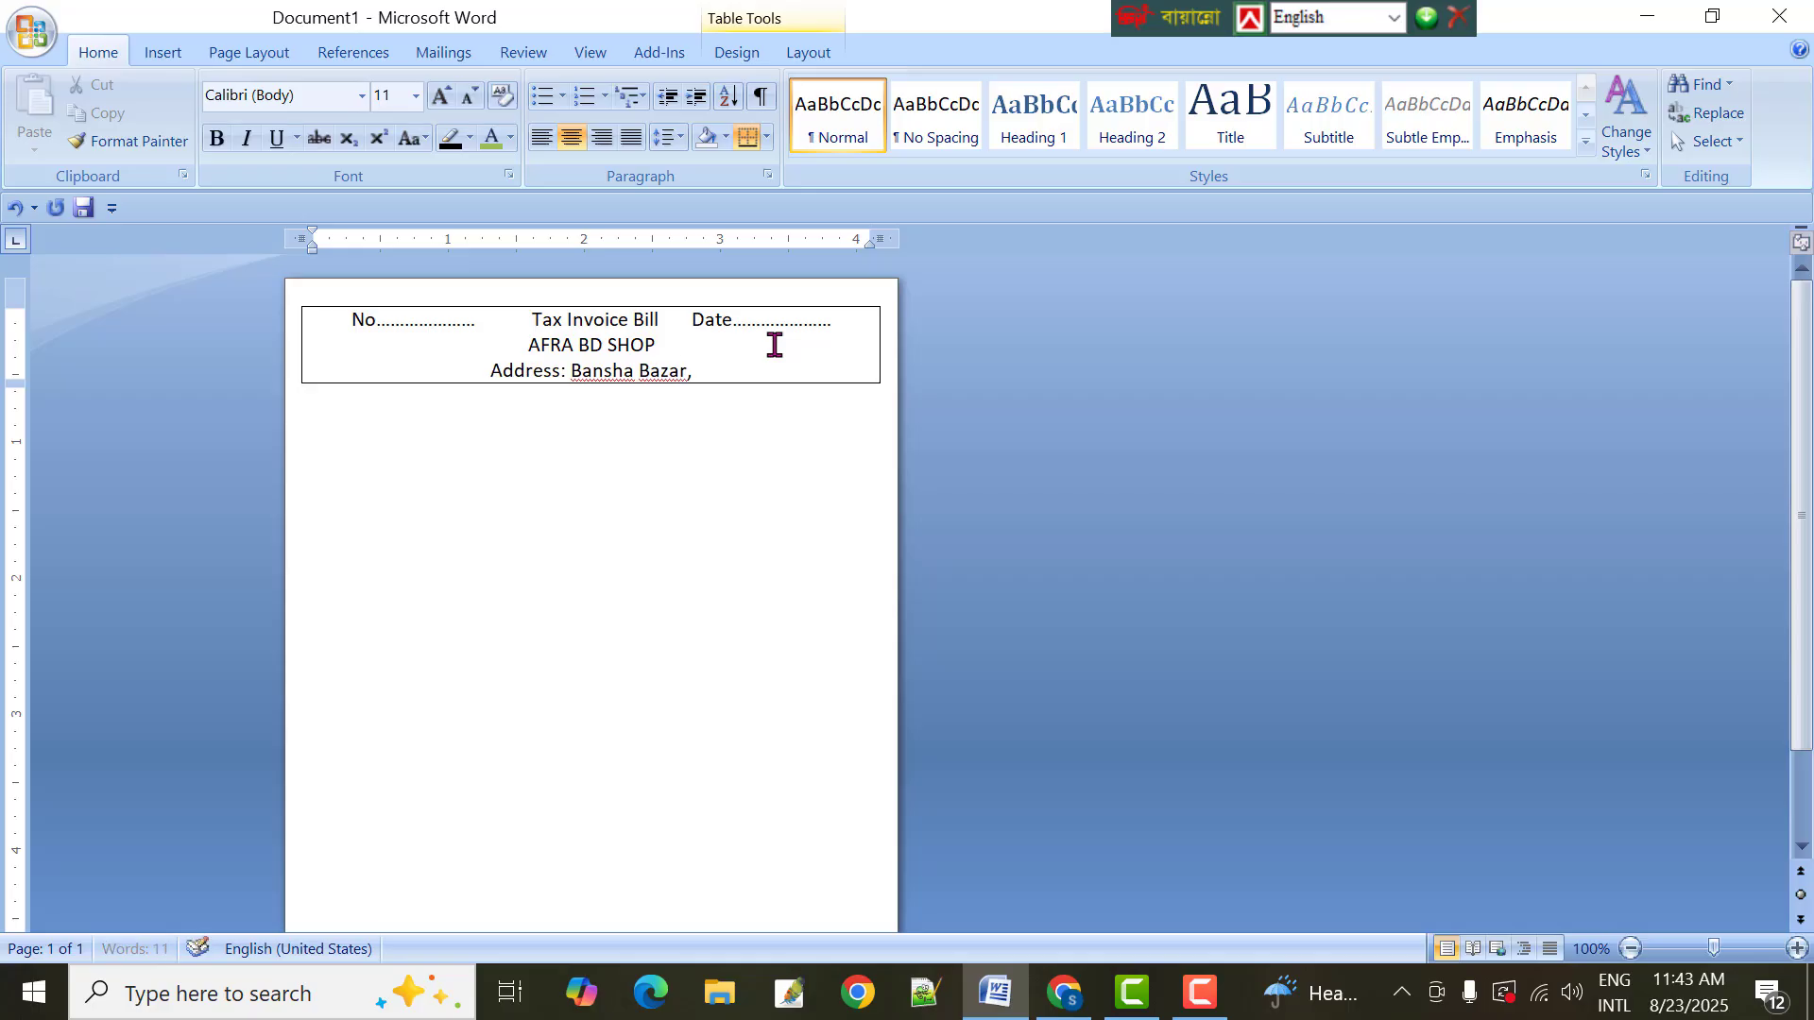
{"action": "type", "text": " Ch"}
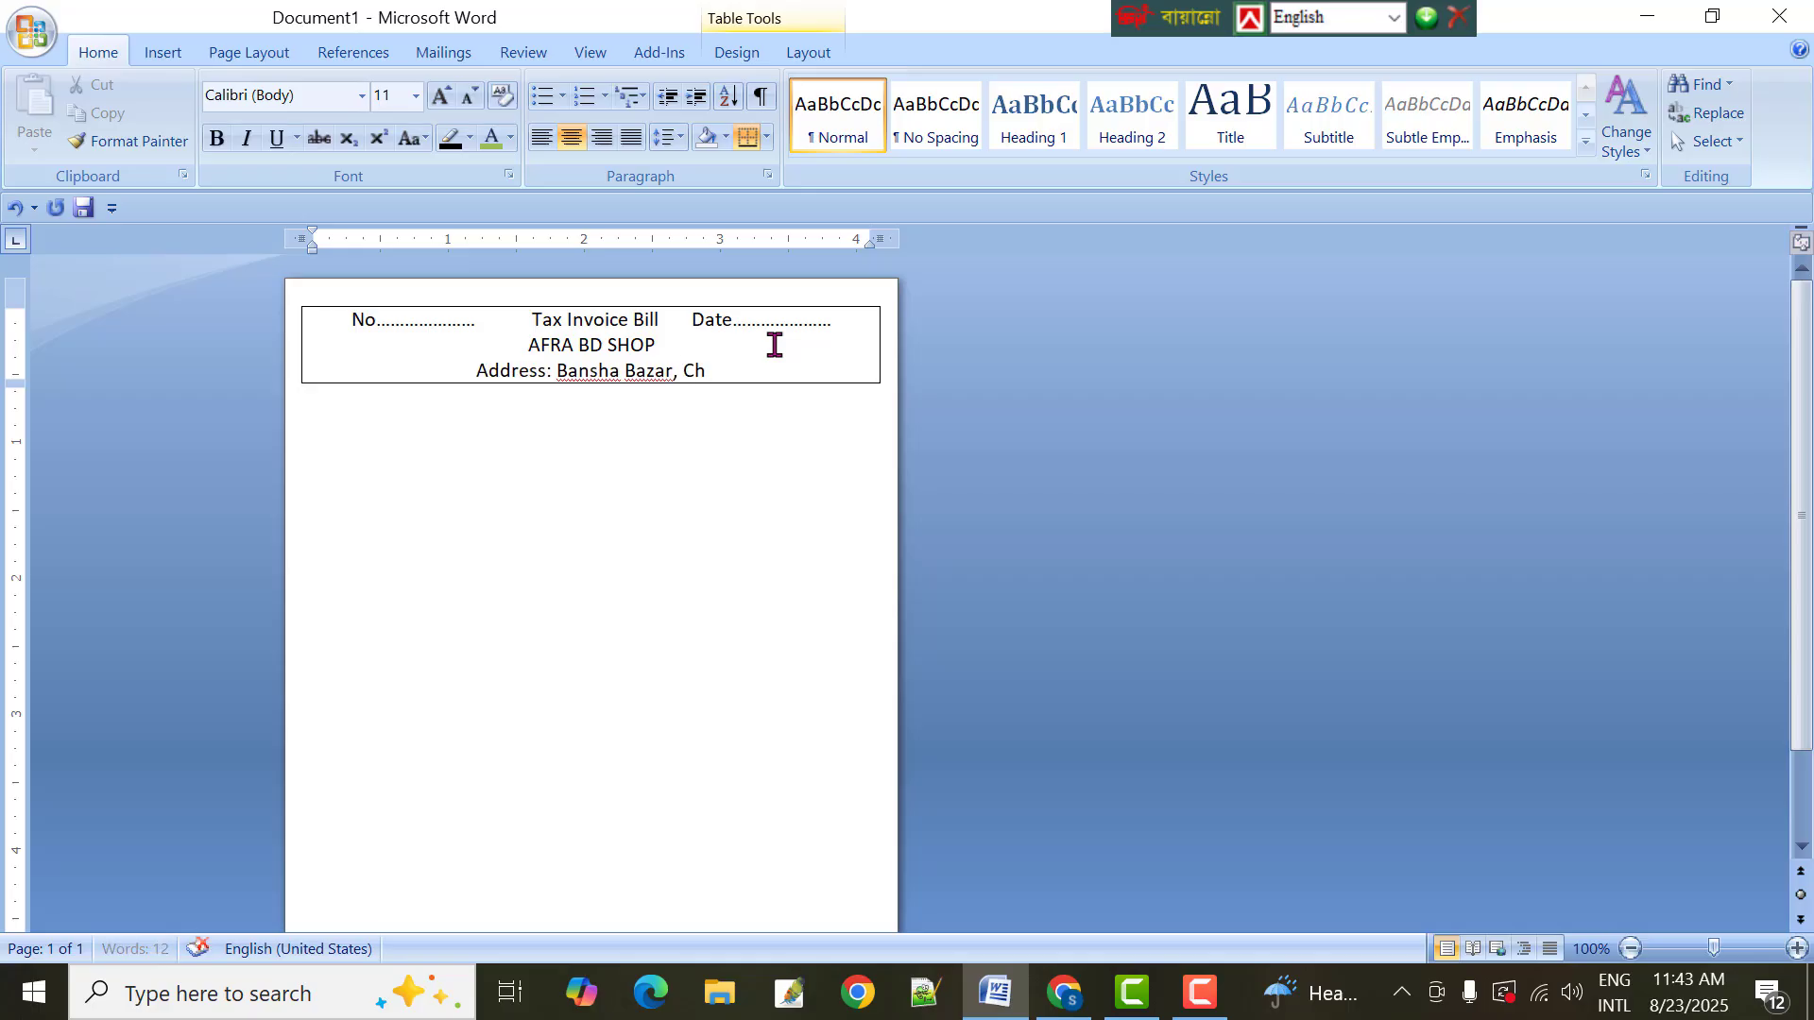
{"action": "type", "text": "atkhi"}
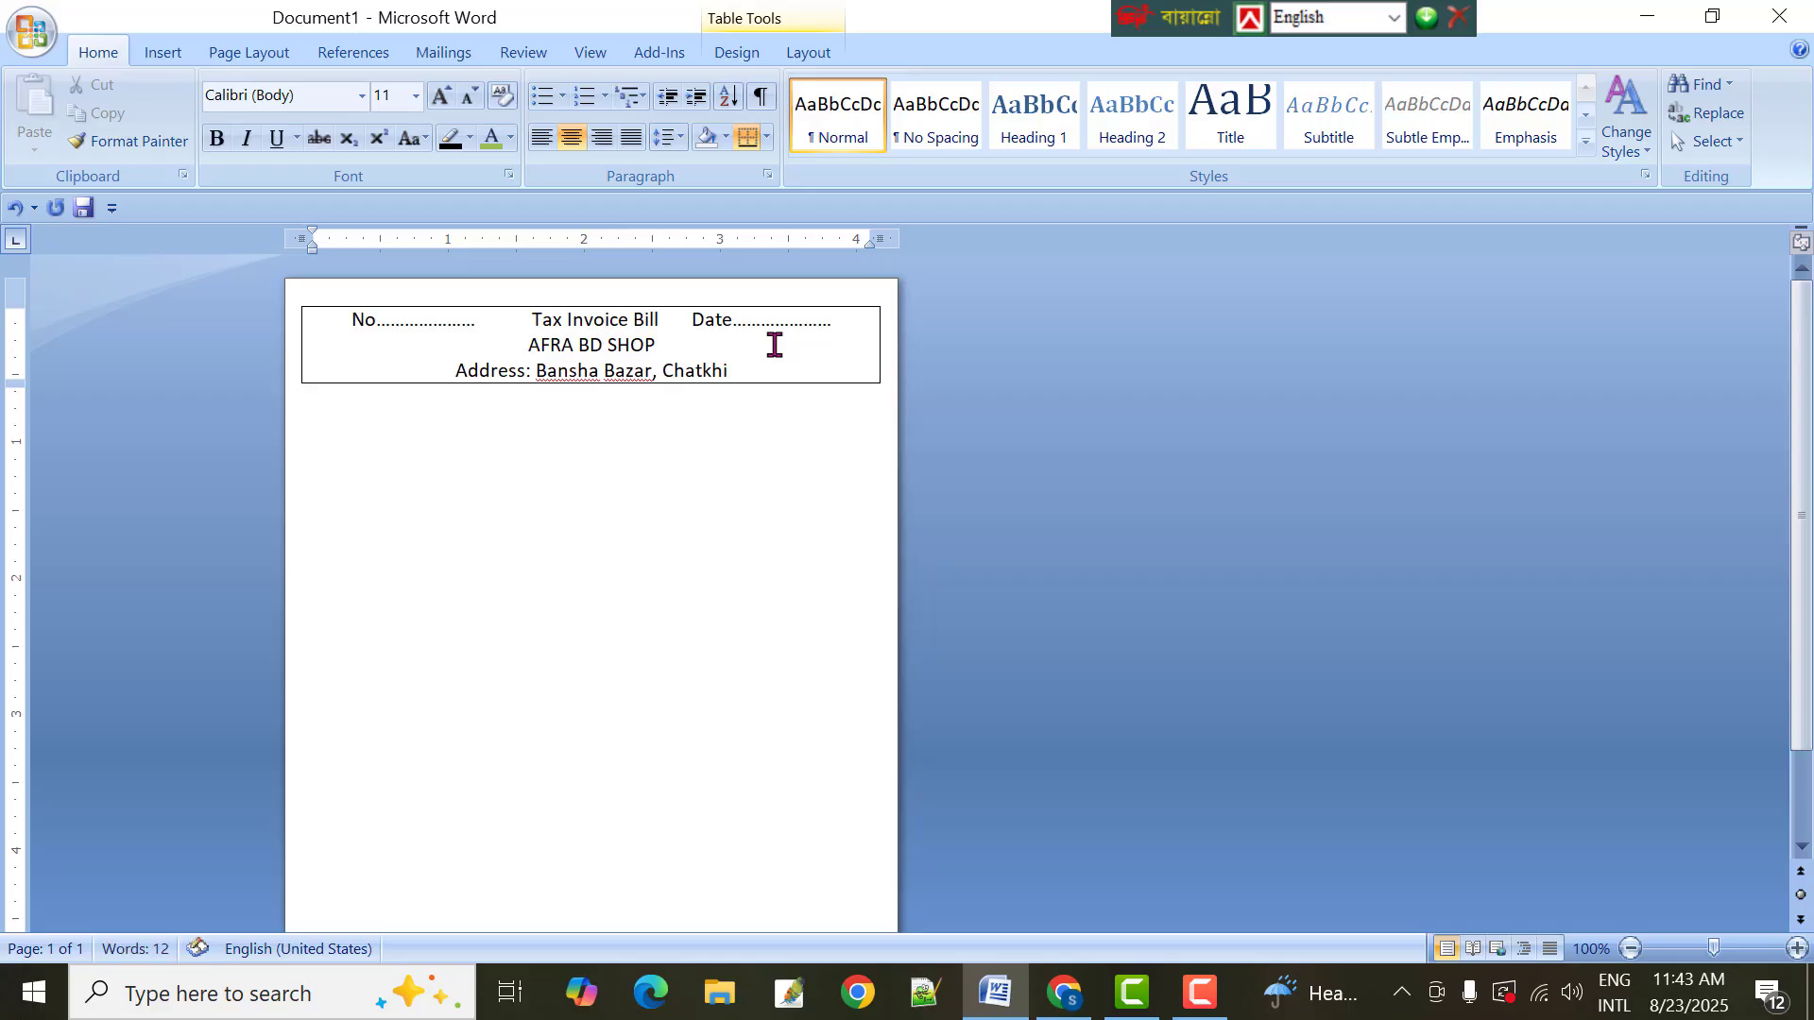
{"action": "type", "text": "l, Nos"}
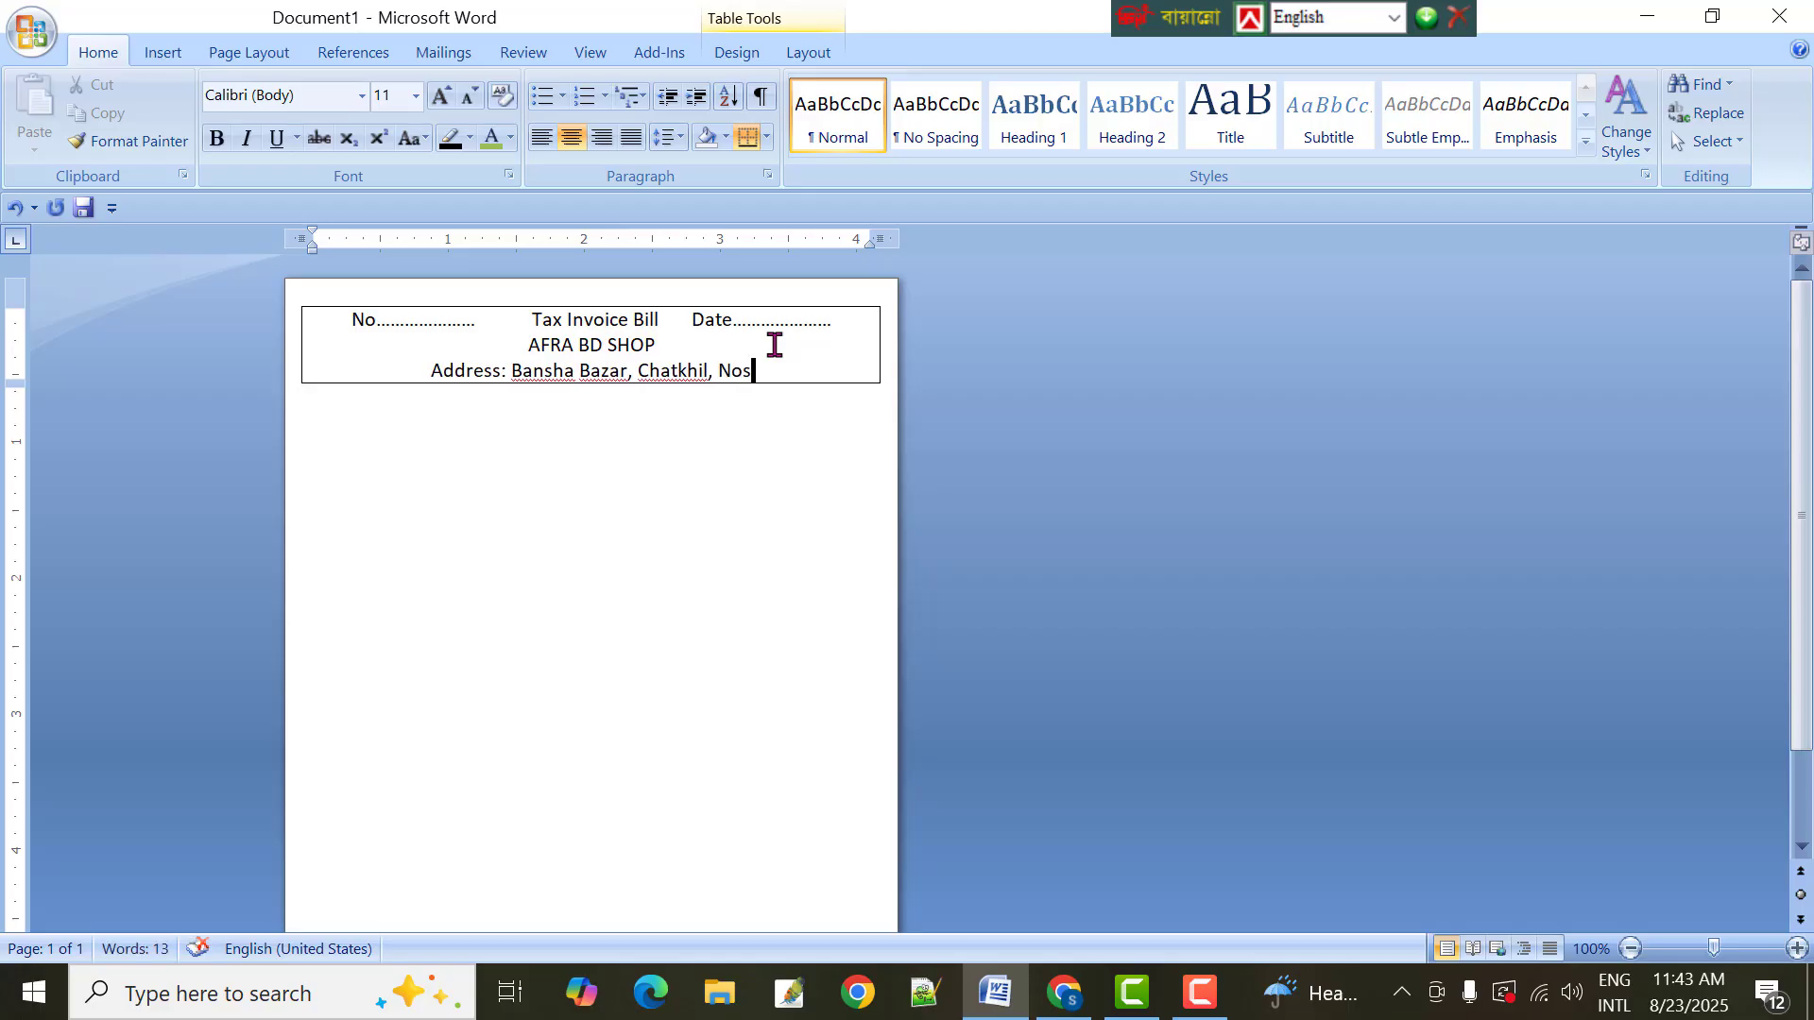
{"action": "key", "text": "BackSpace"}
{"action": "type", "text": "akhali"}
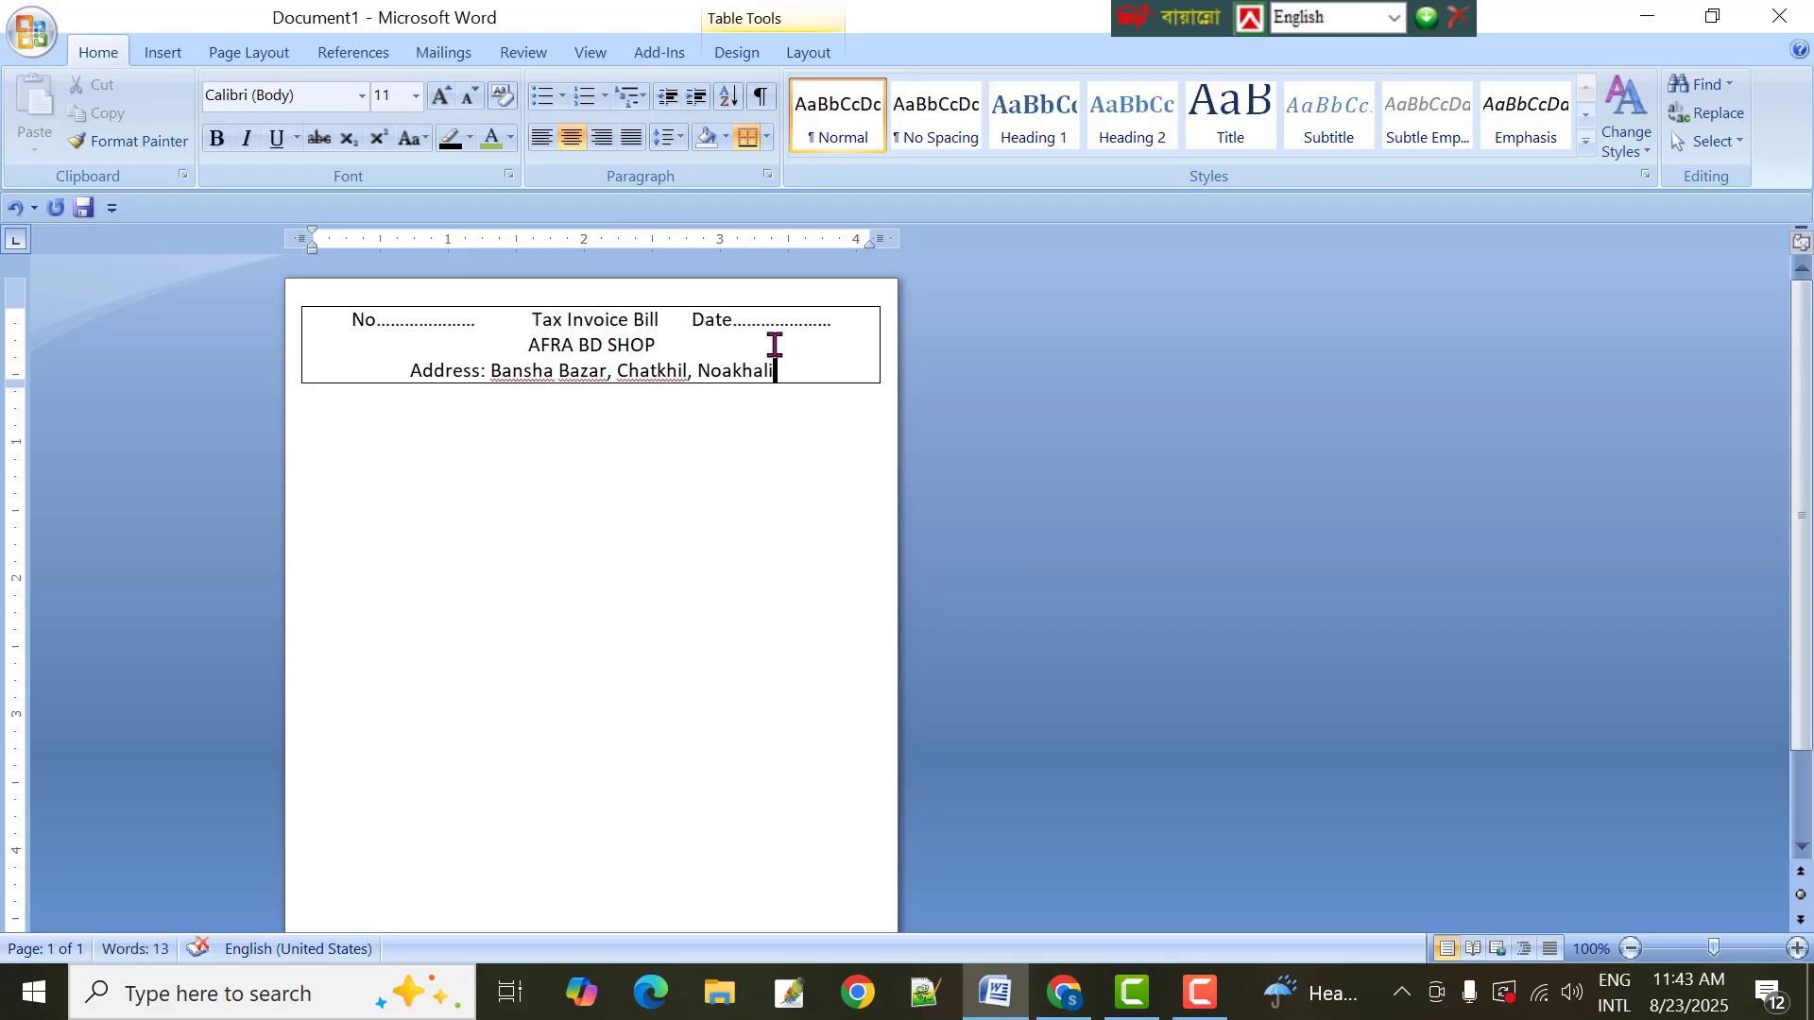
Add a line below the shop's address reading "Mobile:" followed by the shop's phone number with its country code
{"action": "key", "text": "Return"}
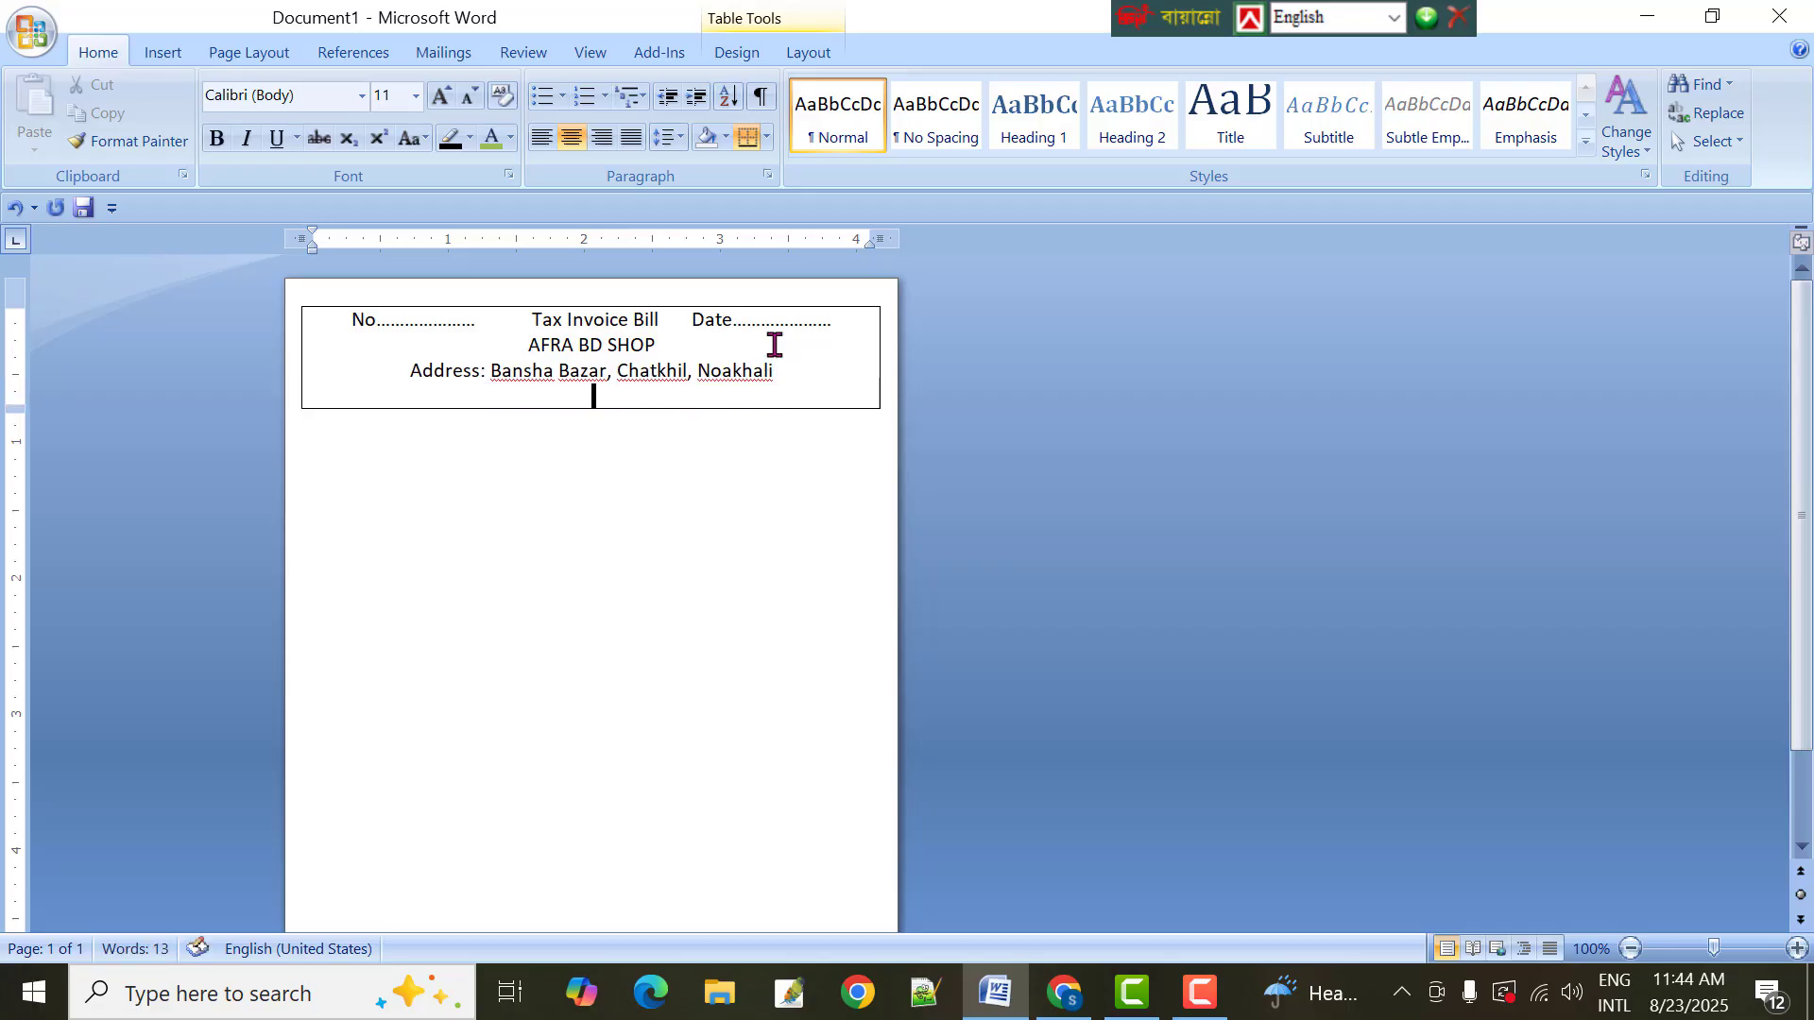
{"action": "type", "text": "Mobile"}
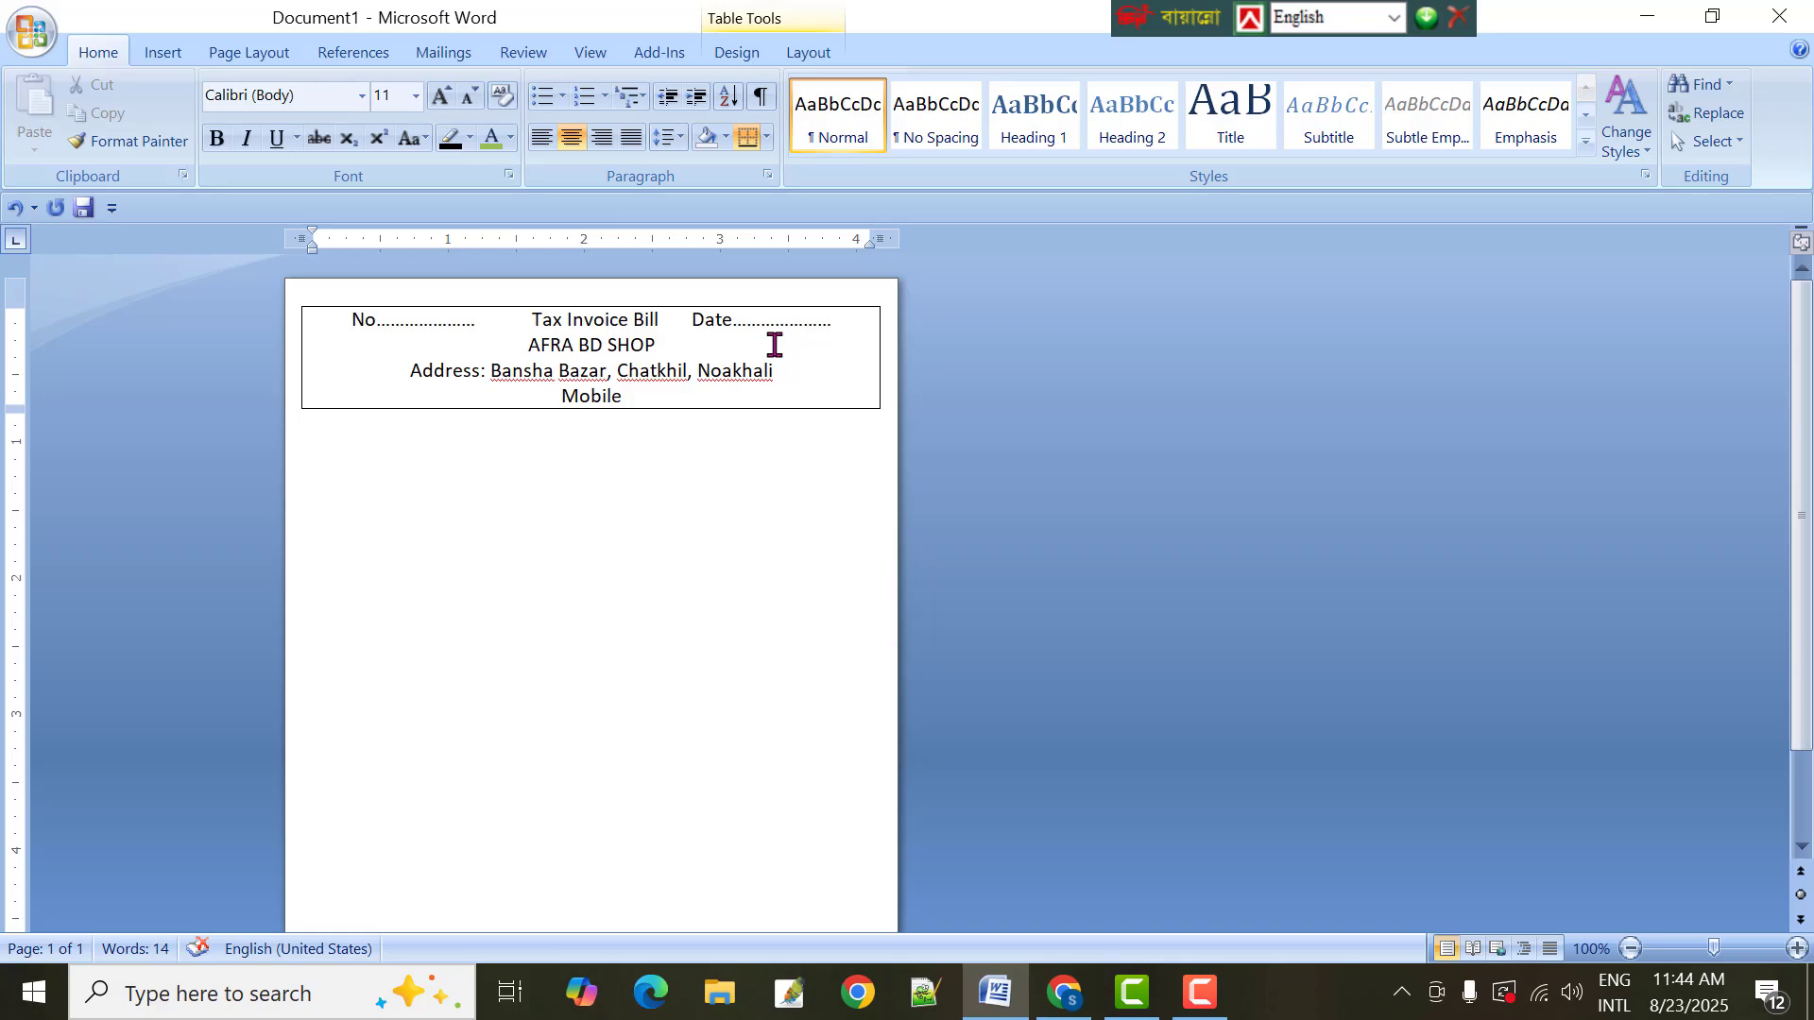
{"action": "type", "text": ": +"}
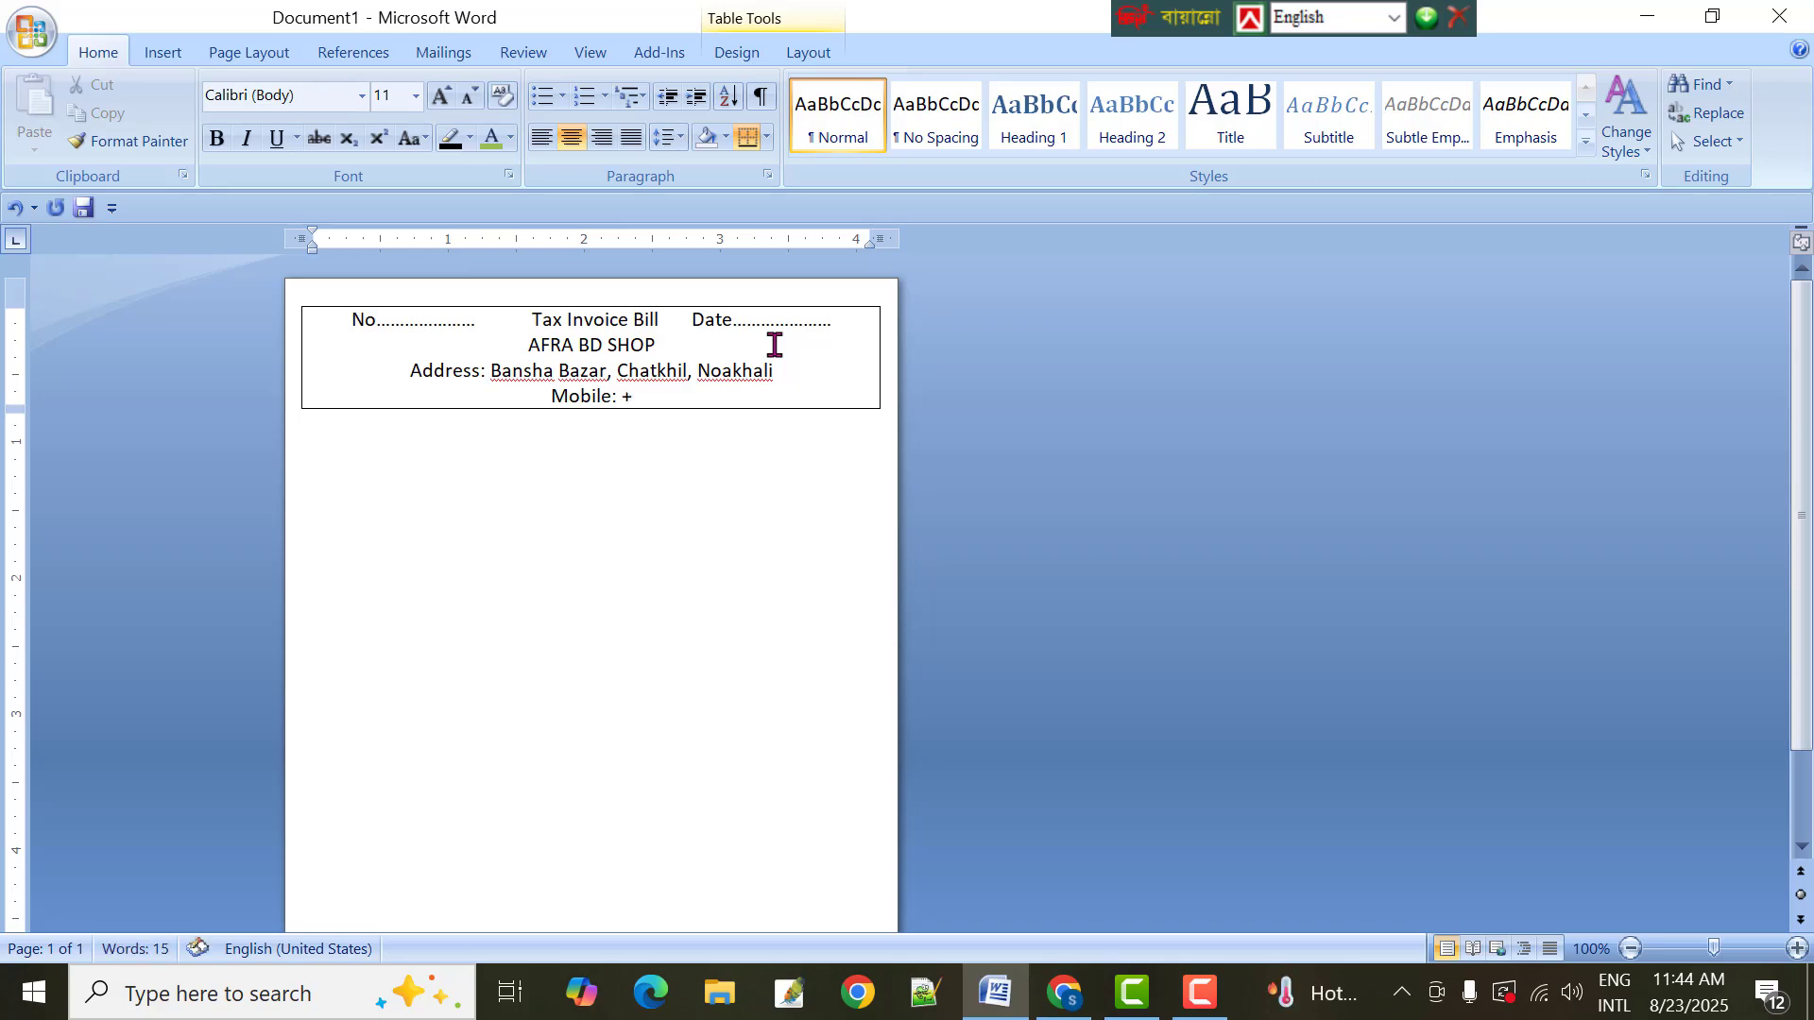
{"action": "type", "text": "880"}
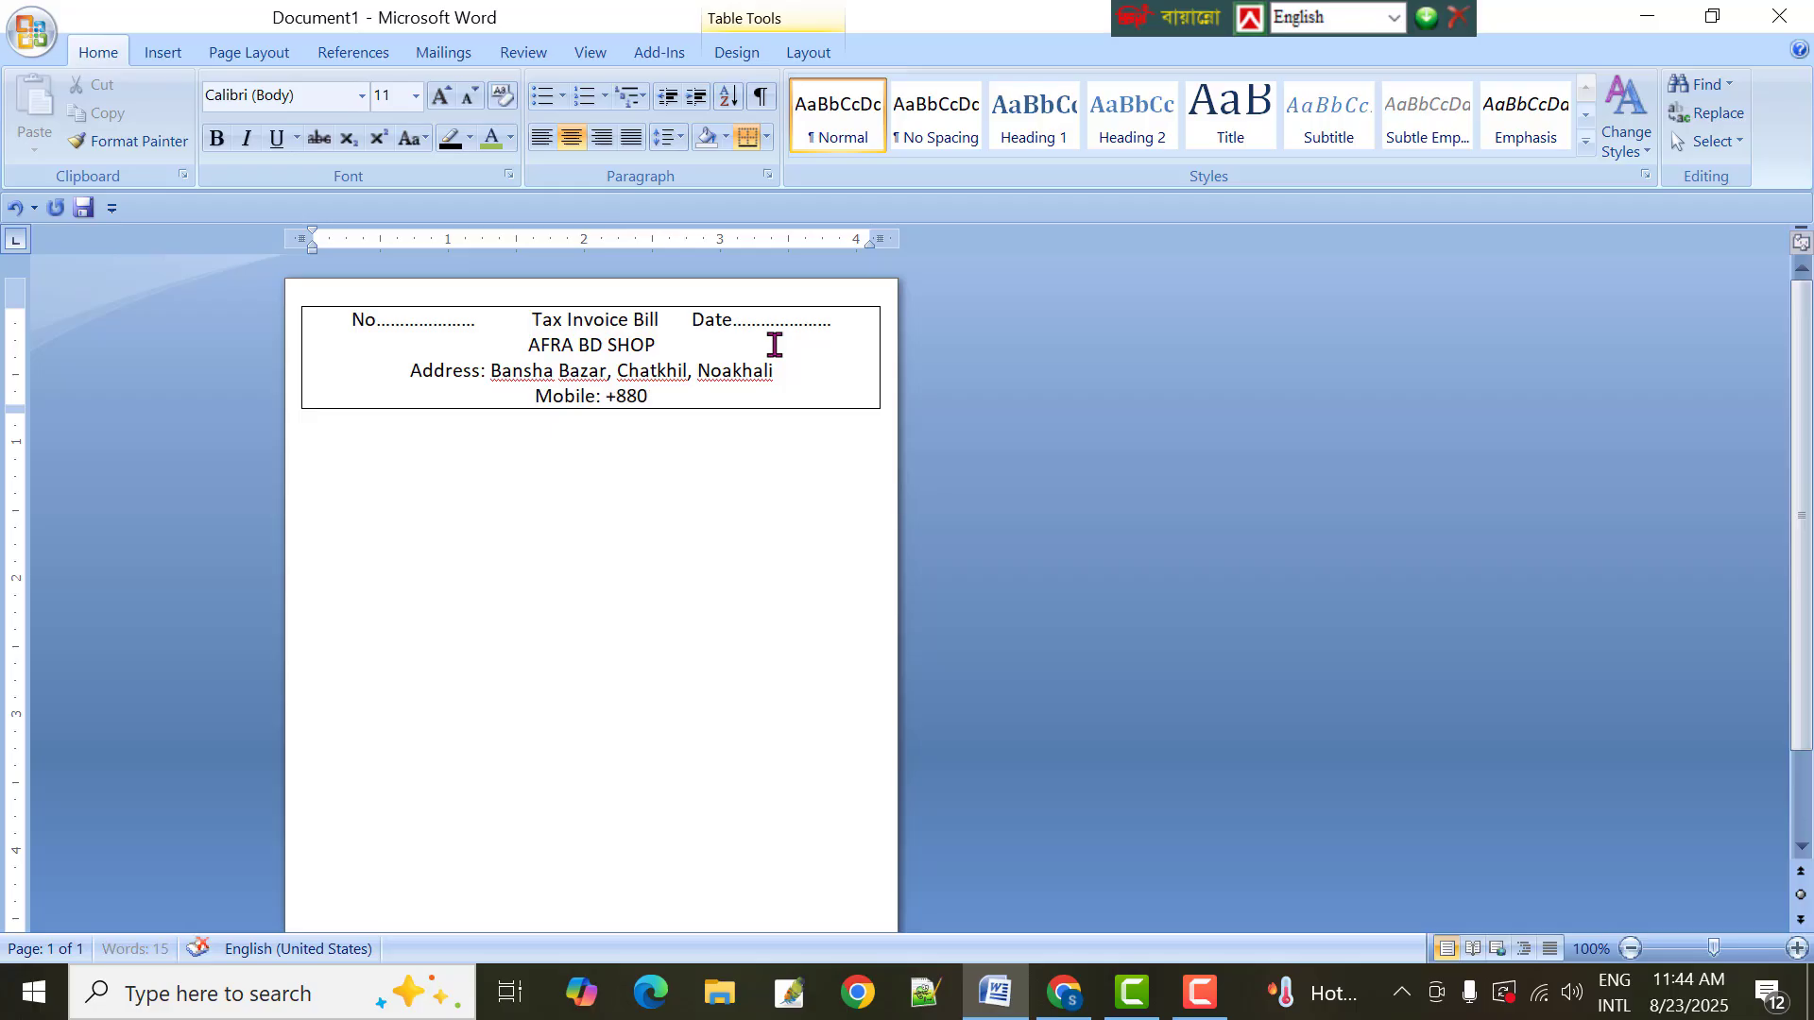
{"action": "type", "text": "1717"}
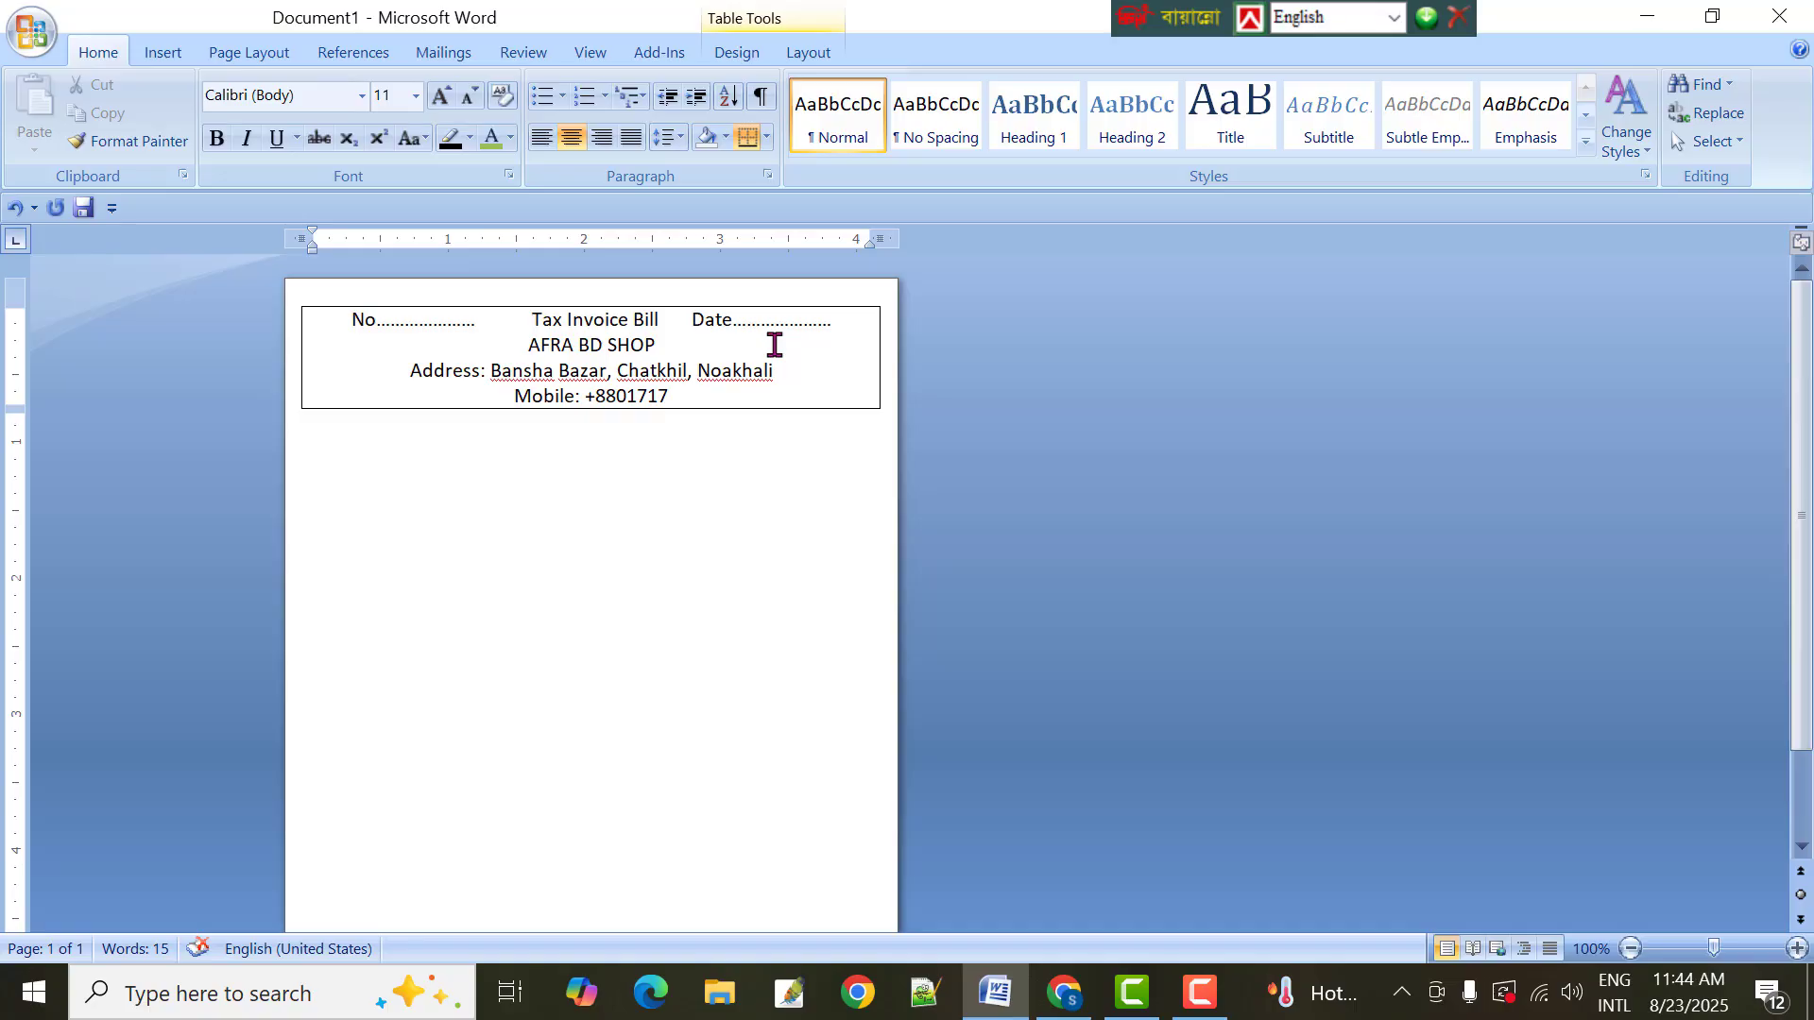
{"action": "type", "text": "000000"}
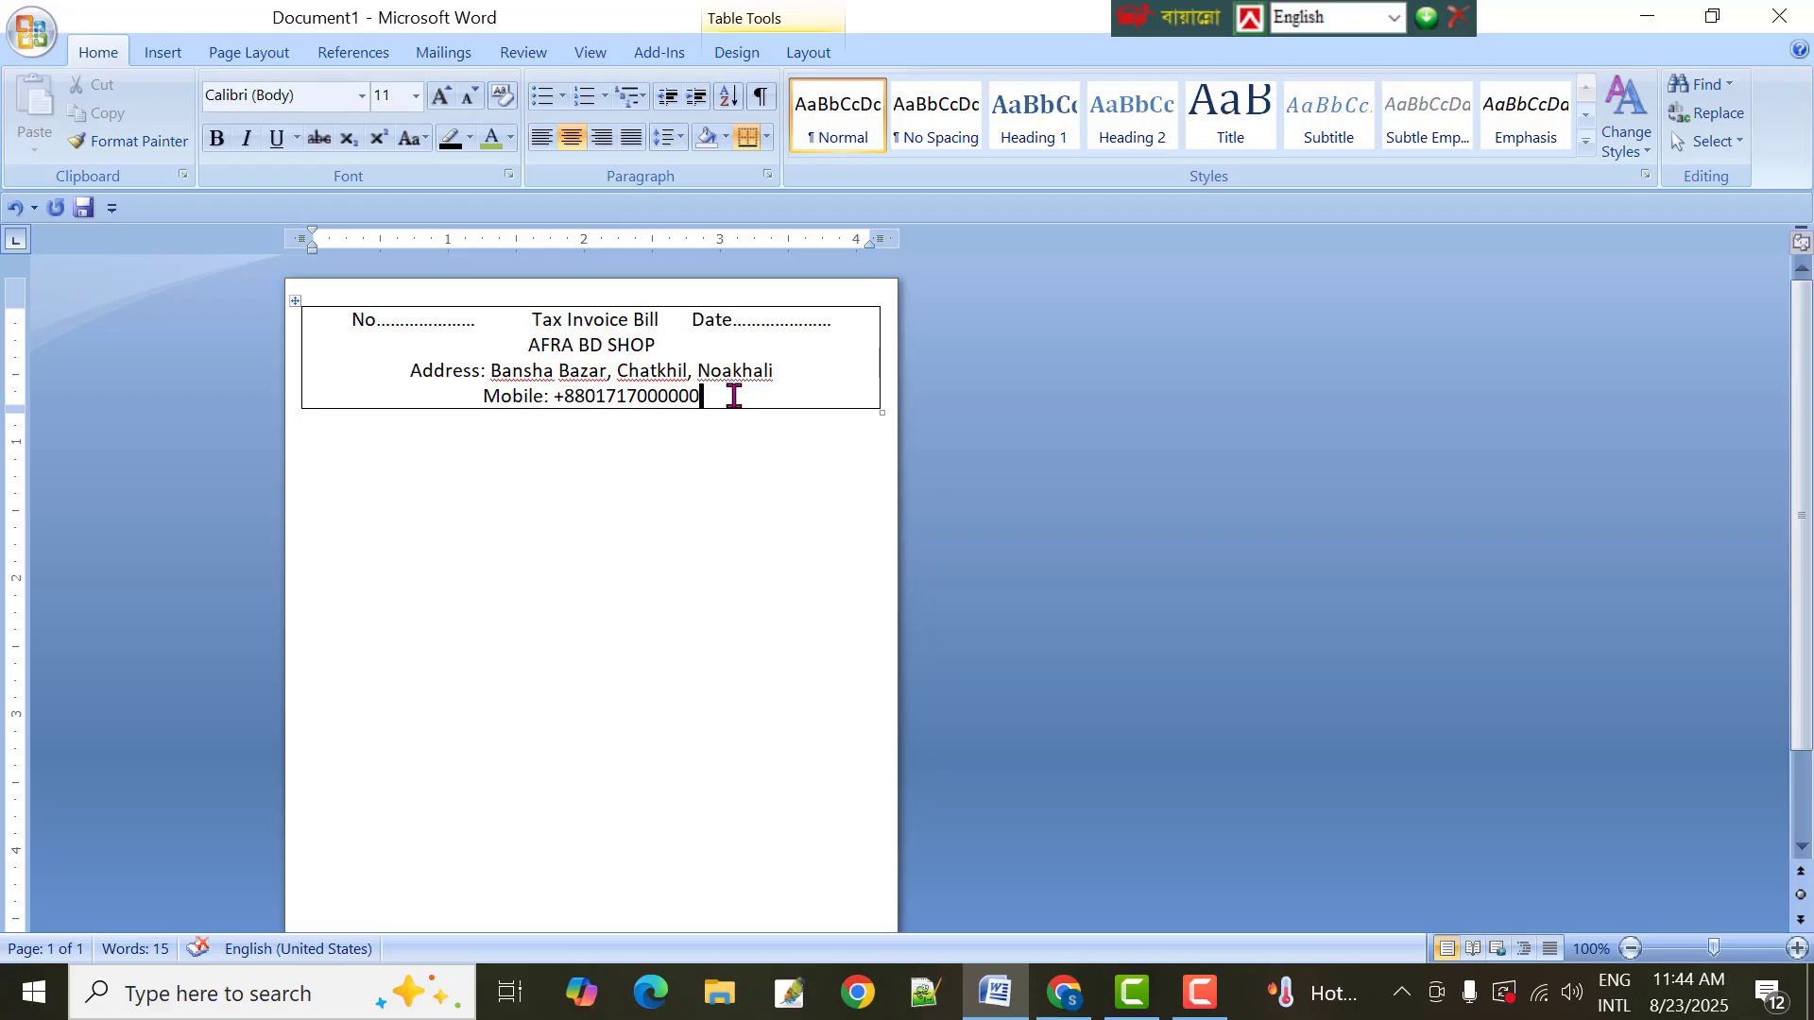
Leave one empty line below the mobile number and add "Name:" with a dotted blank spanning most of the table width
{"action": "key", "text": "Return"}
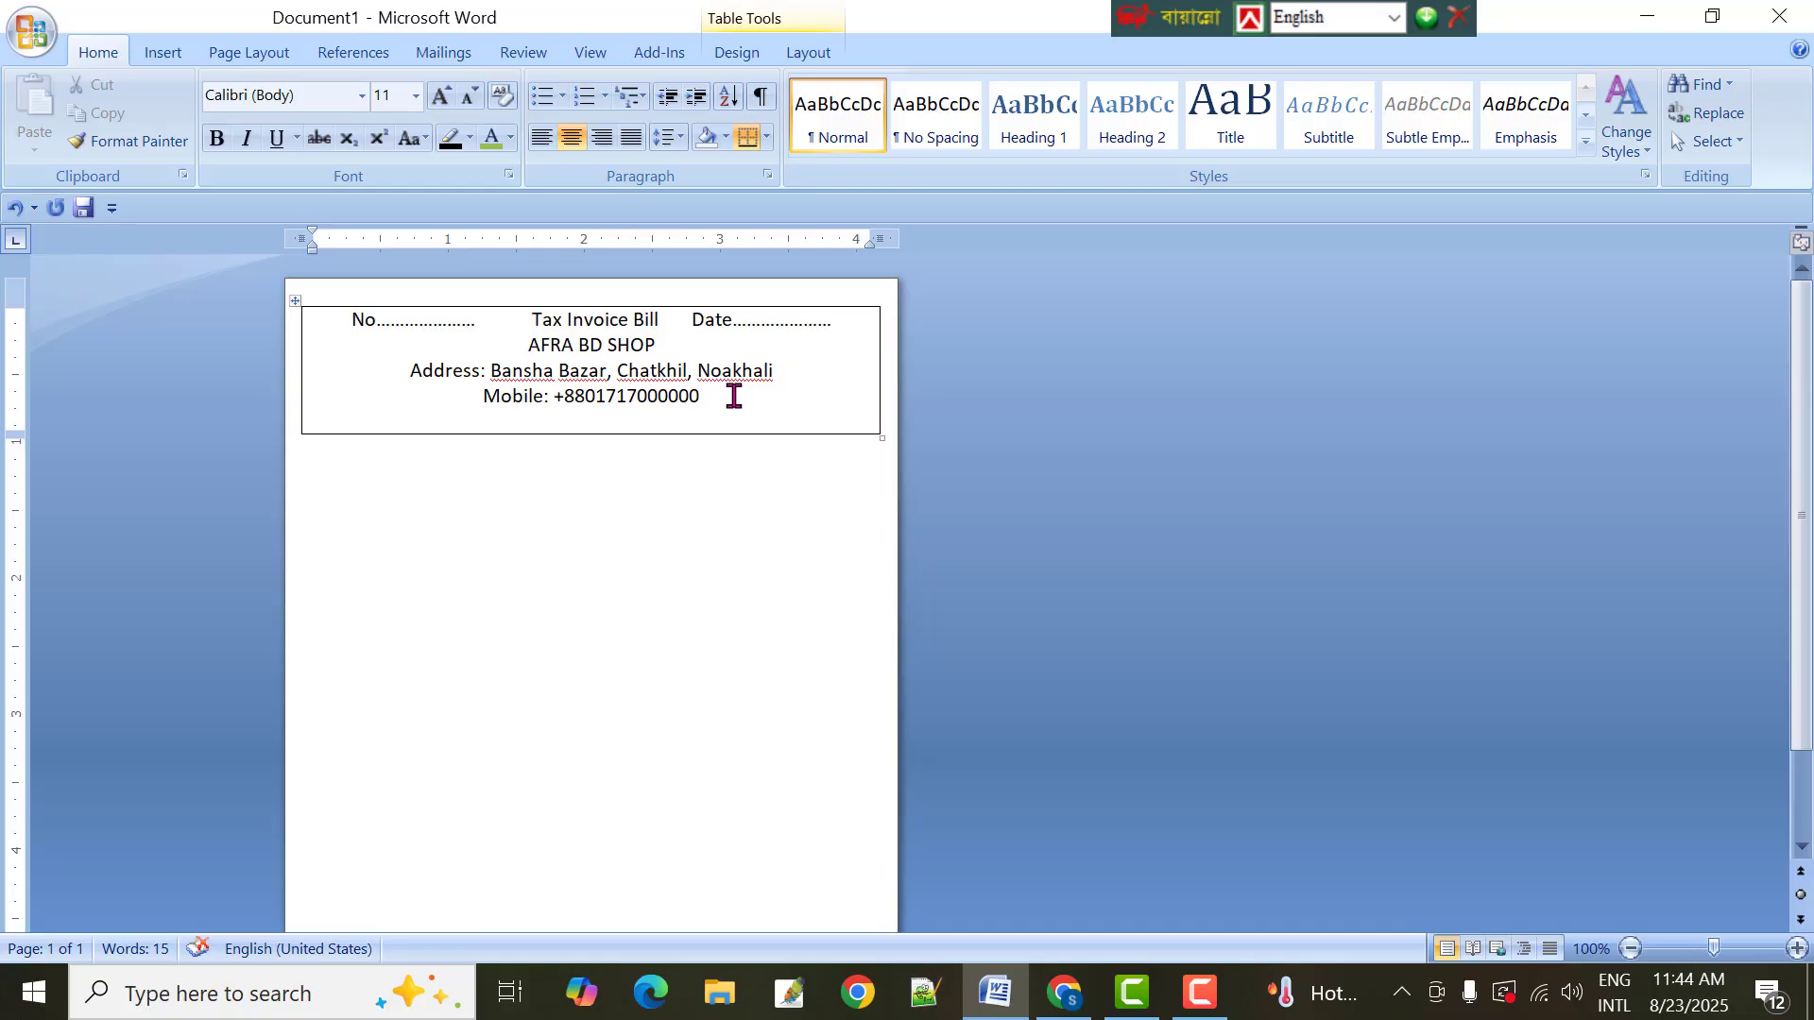
{"action": "key", "text": "Return"}
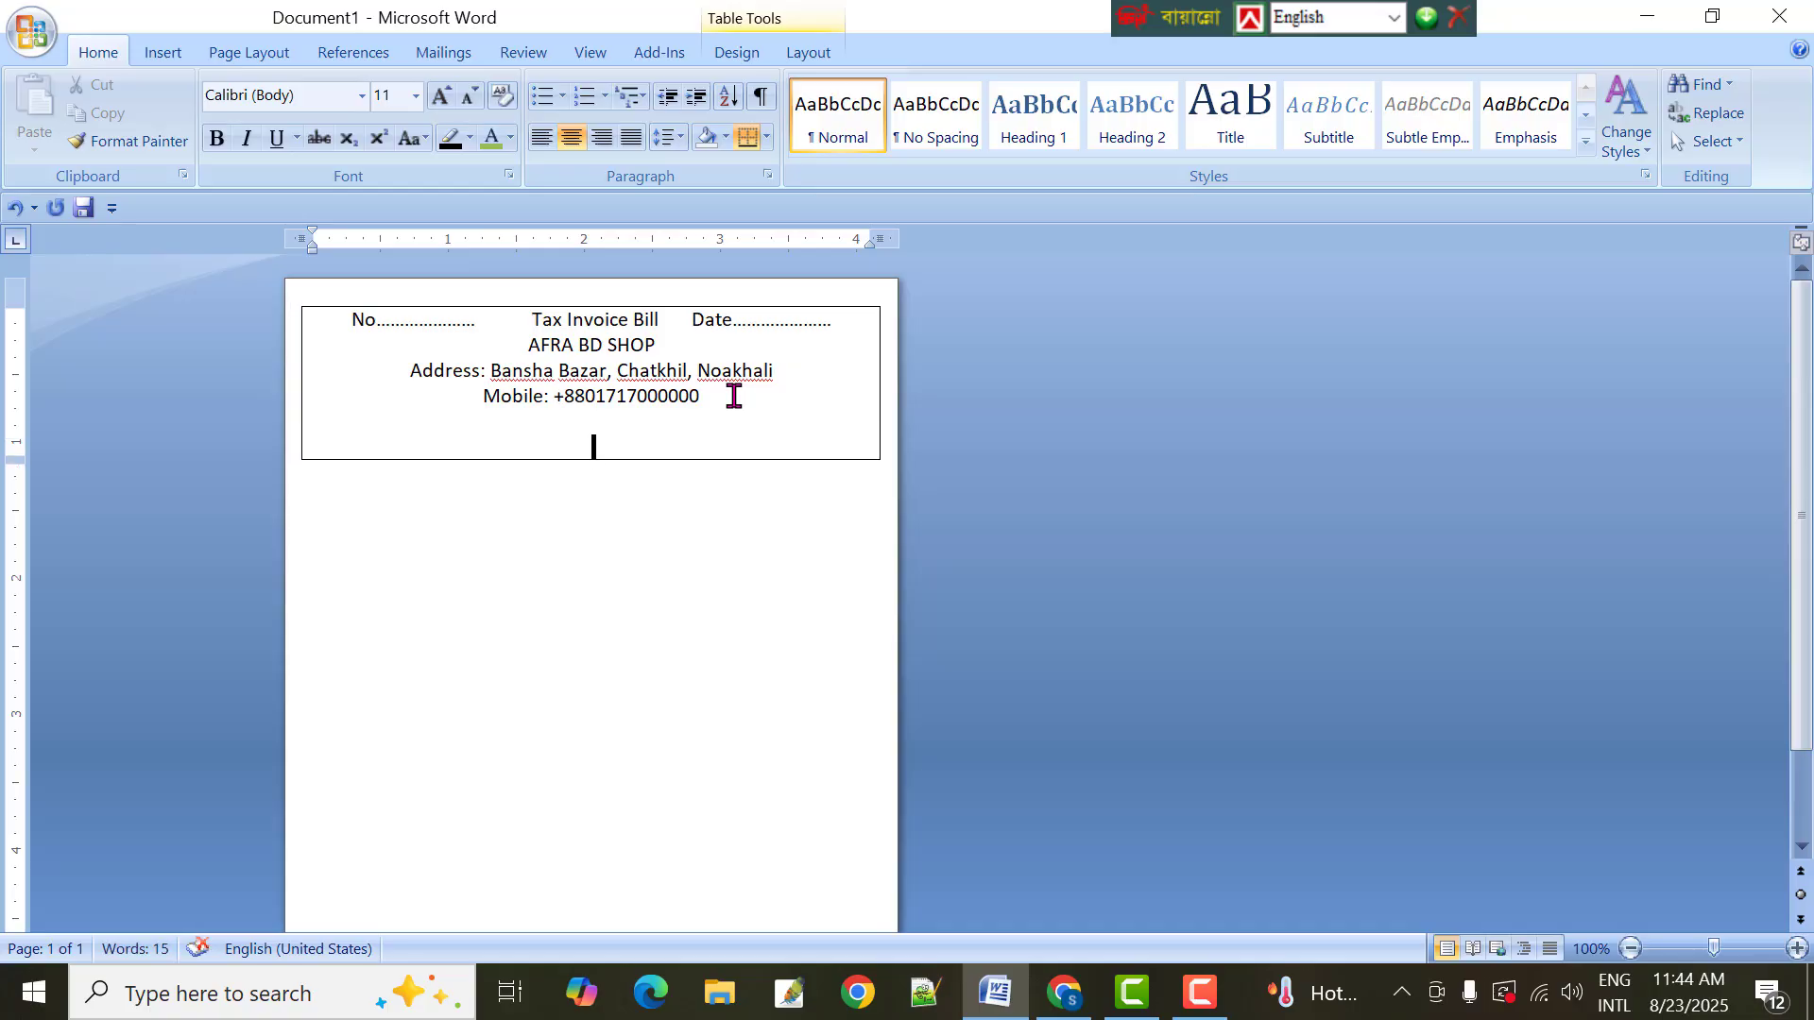
{"action": "type", "text": "Name:................................................."}
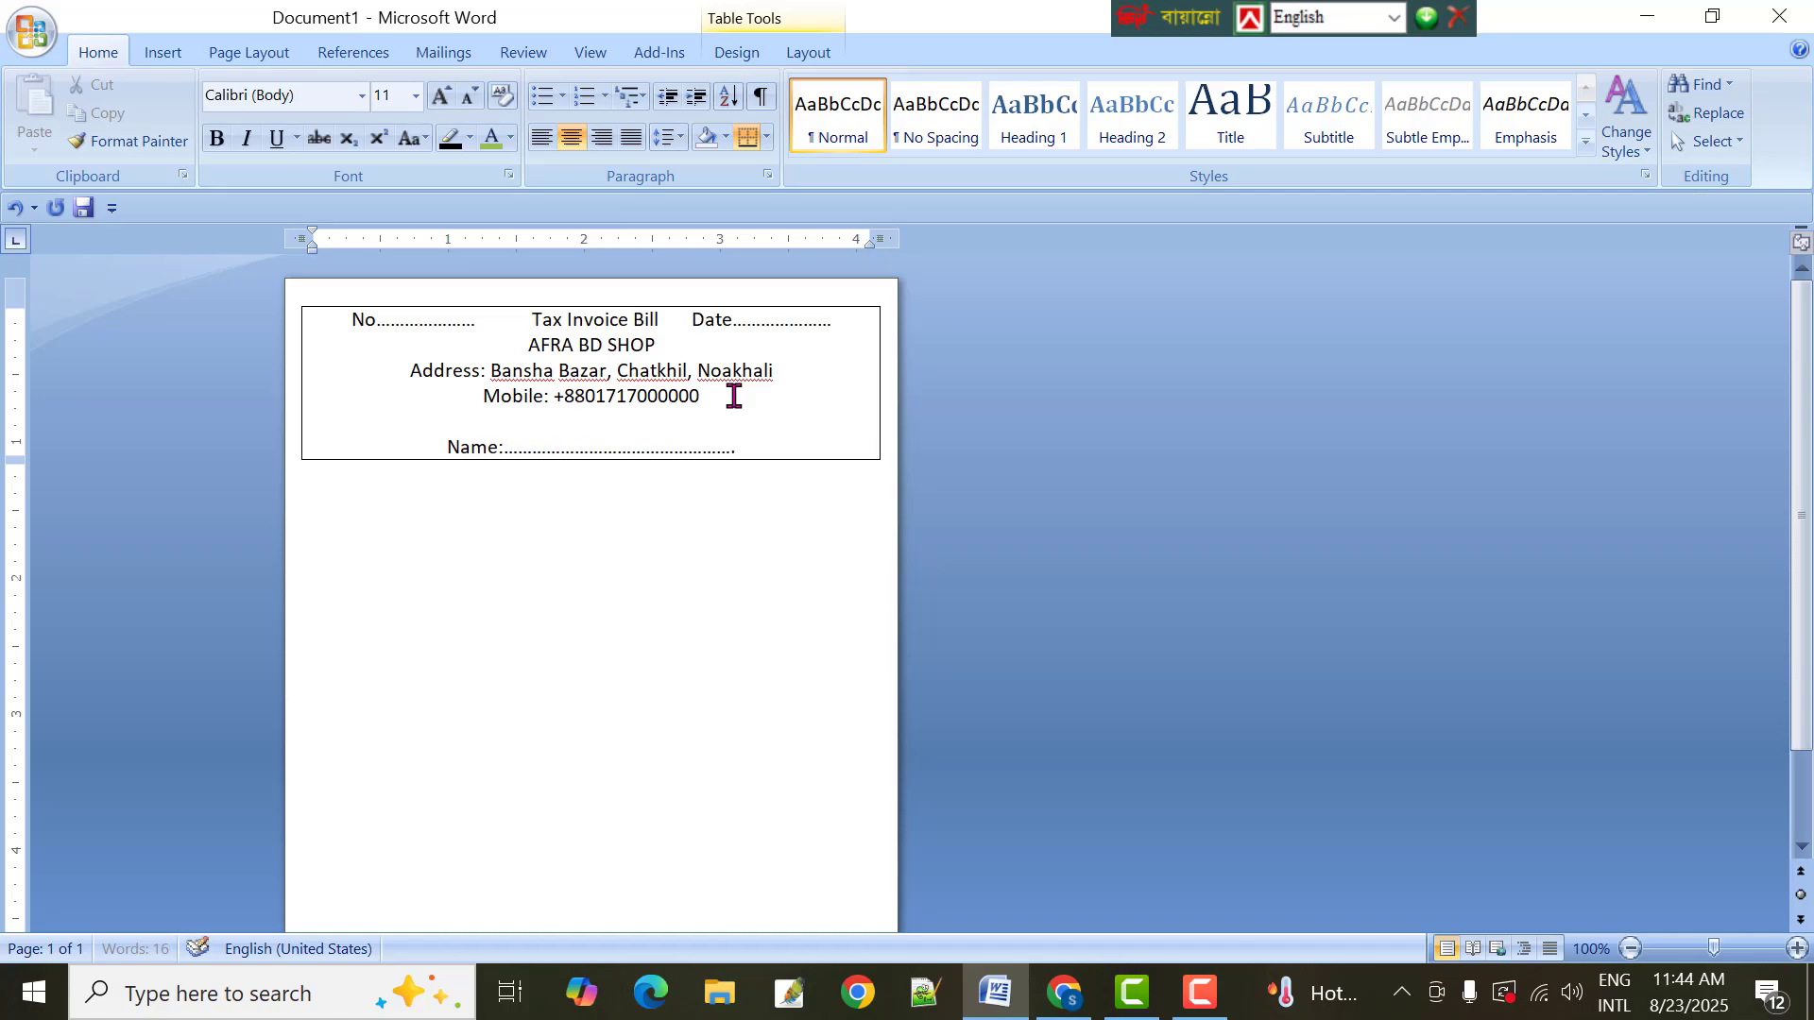
{"action": "type", "text": "....................................................................................................................."}
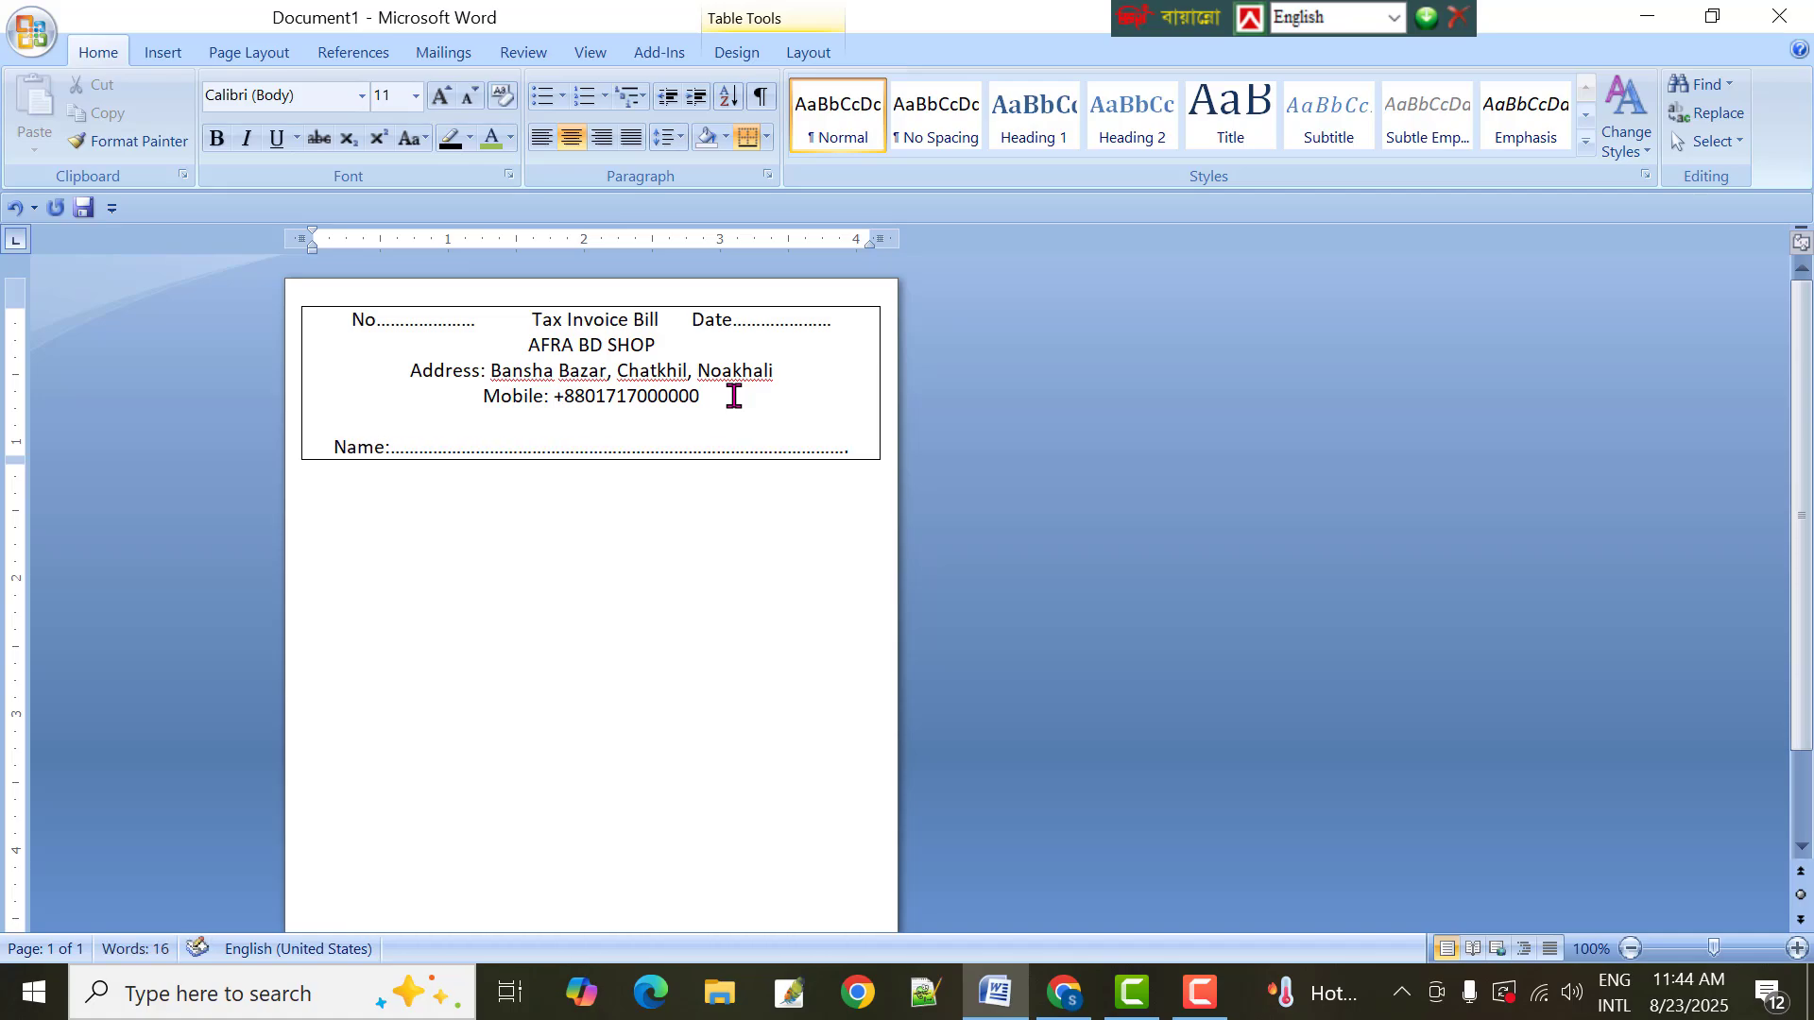
Add a line below "Name:" with "Address" and "Date", each followed by a dotted blank, about as wide as the name line
{"action": "key", "text": "Return"}
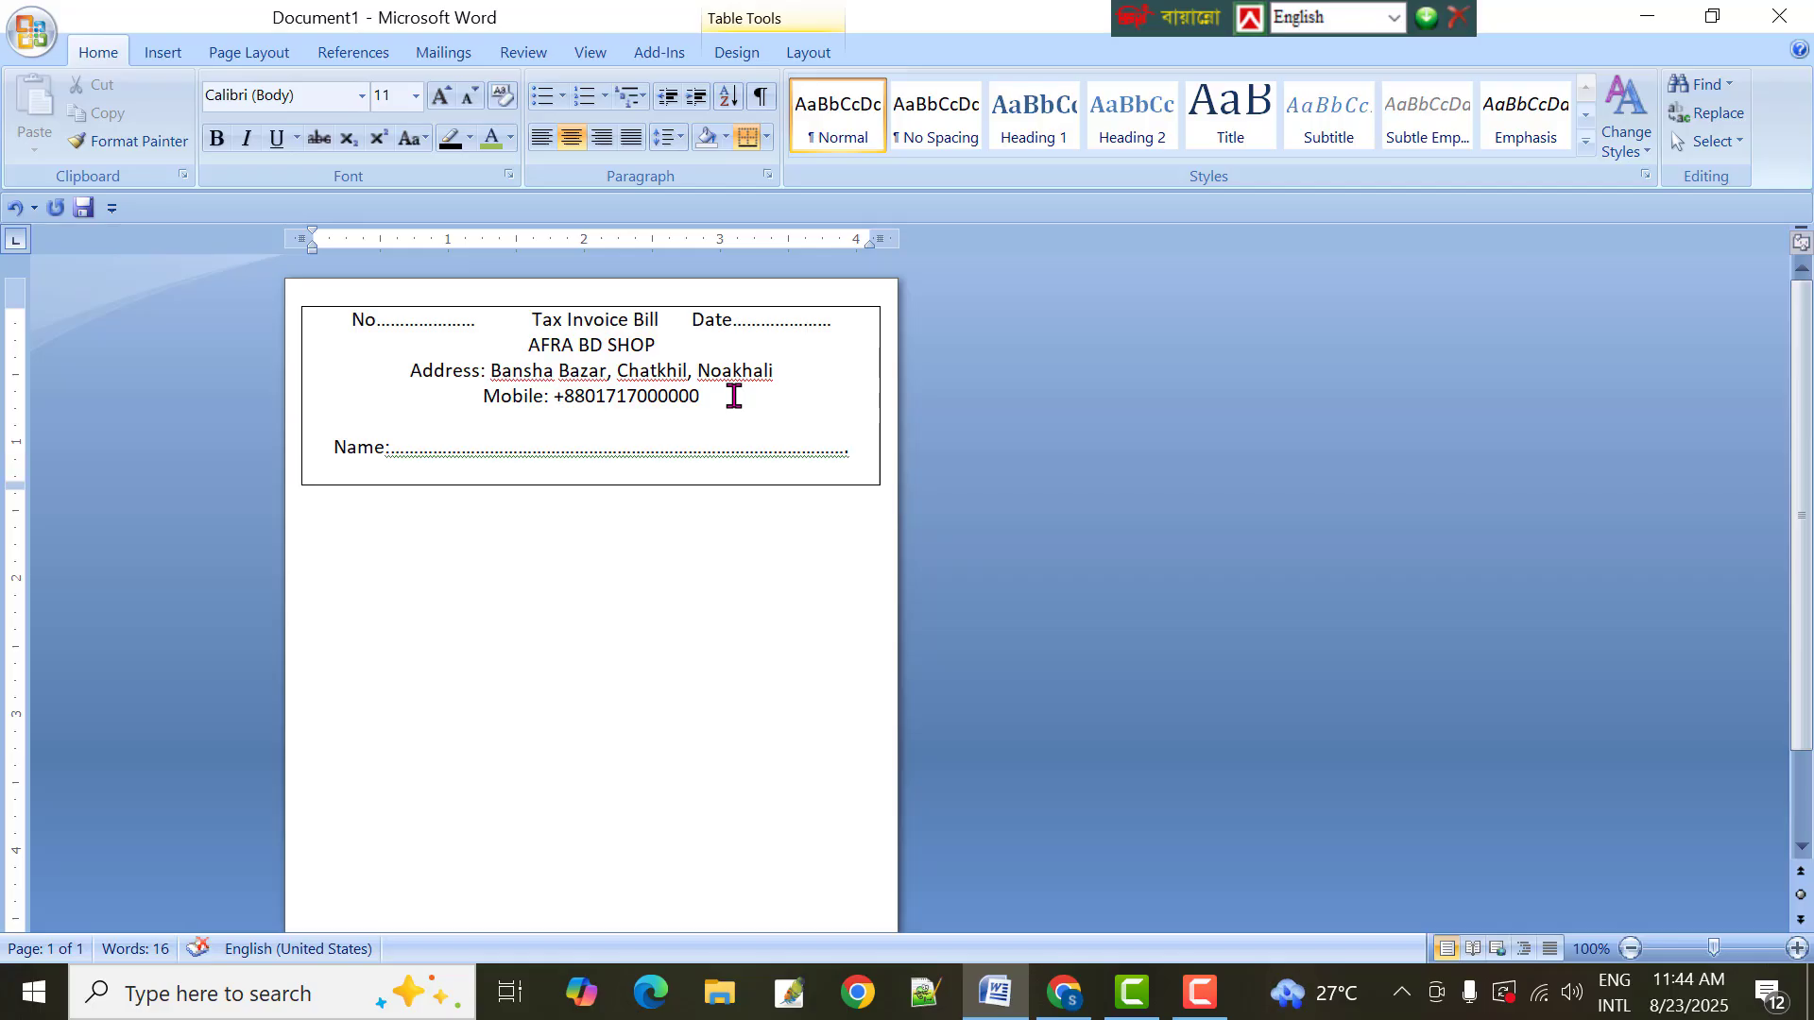
{"action": "type", "text": "Address................................................d"}
{"action": "key", "text": "BackSpace"}
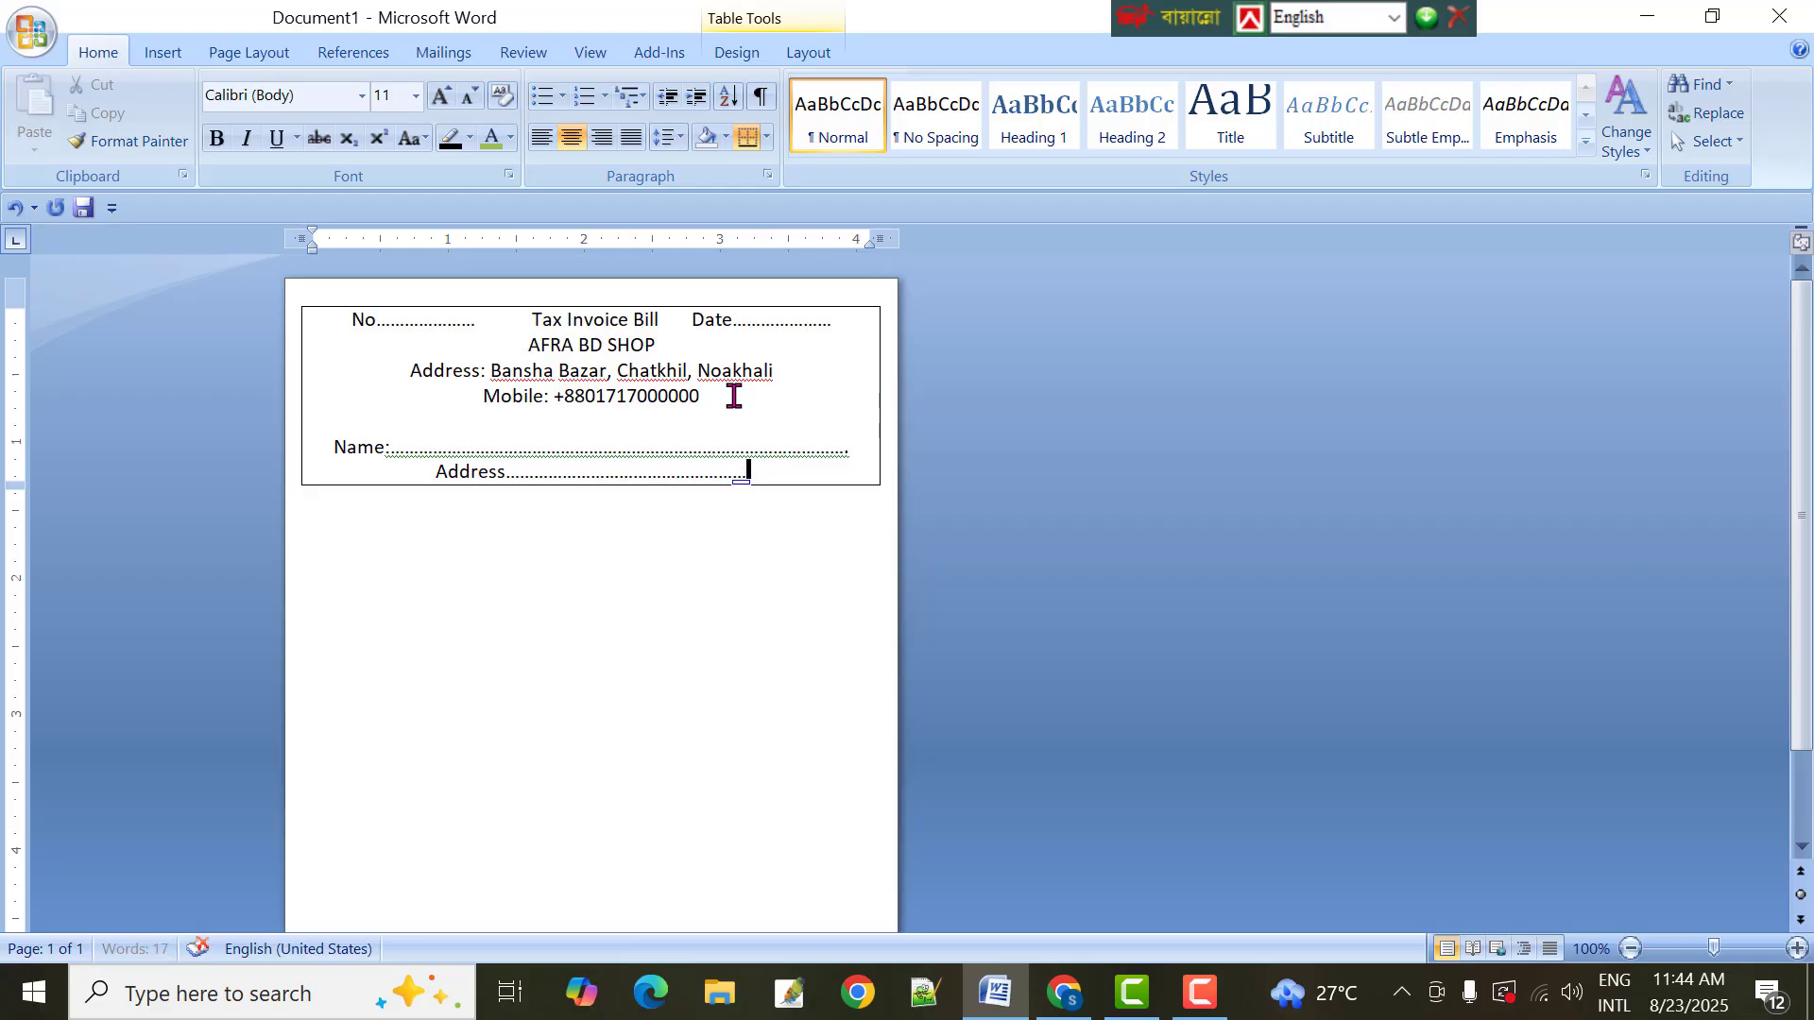
{"action": "type", "text": "D"}
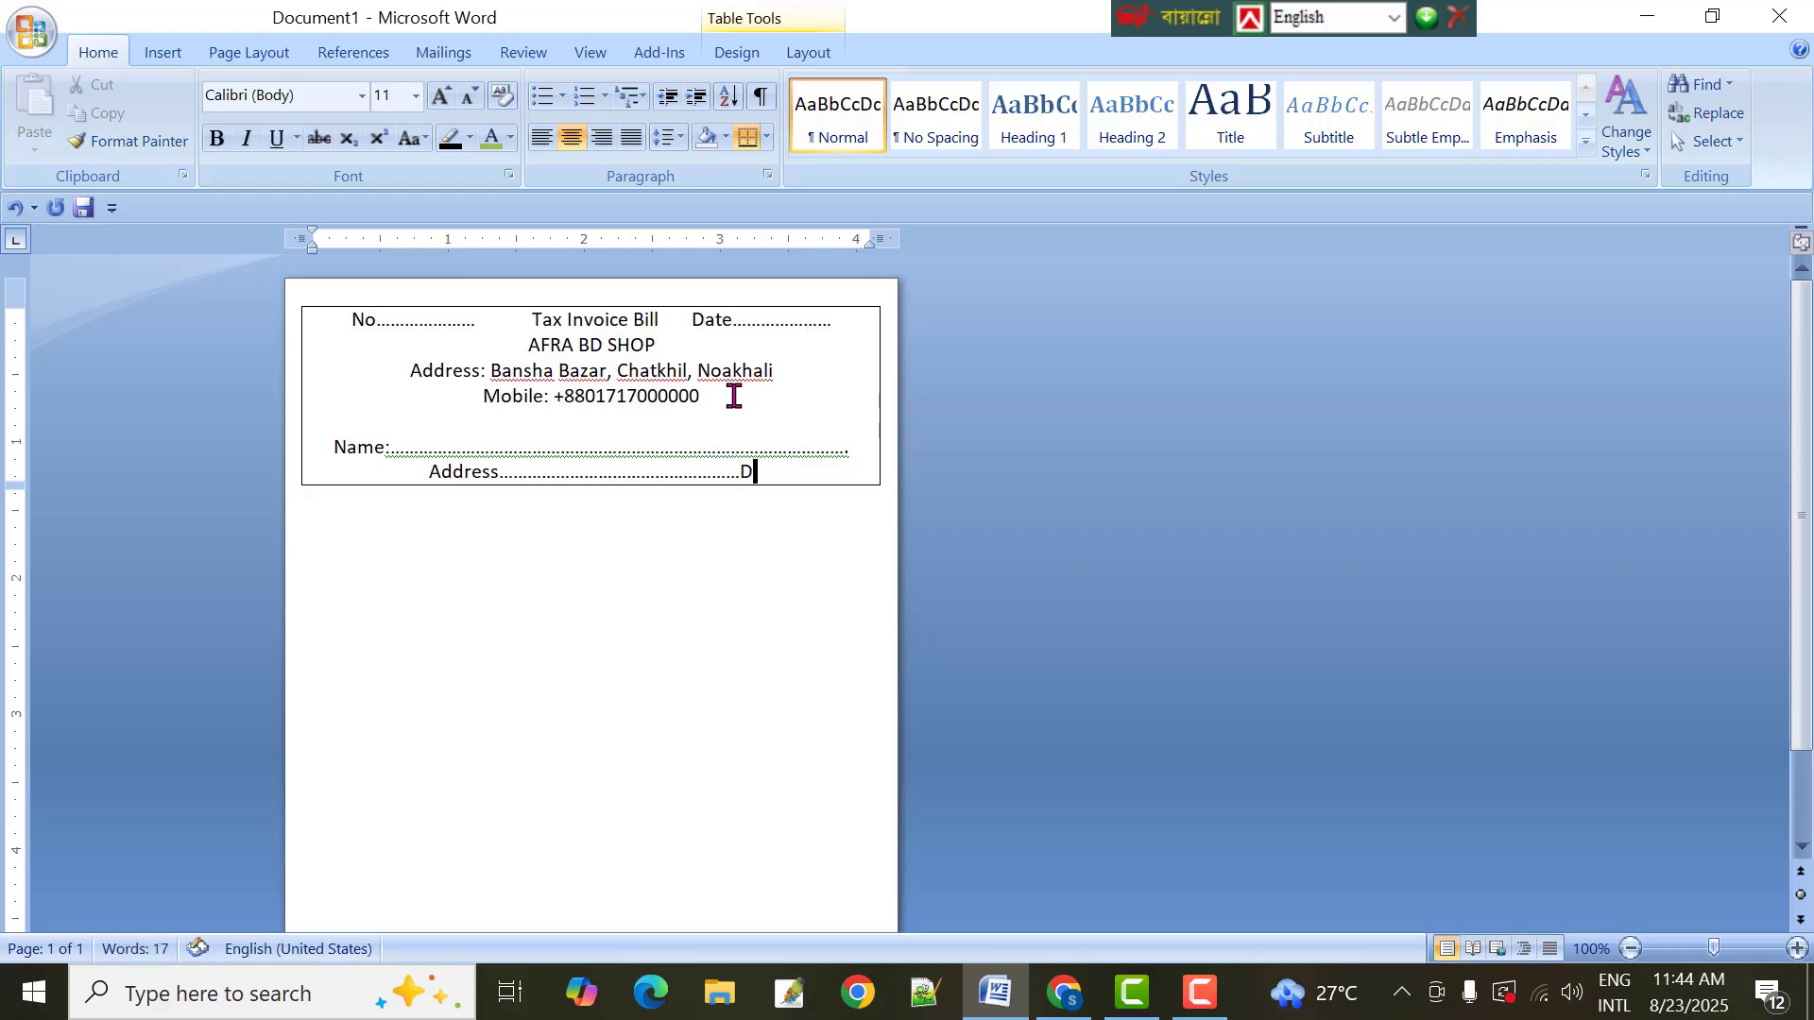
{"action": "type", "text": "ate."}
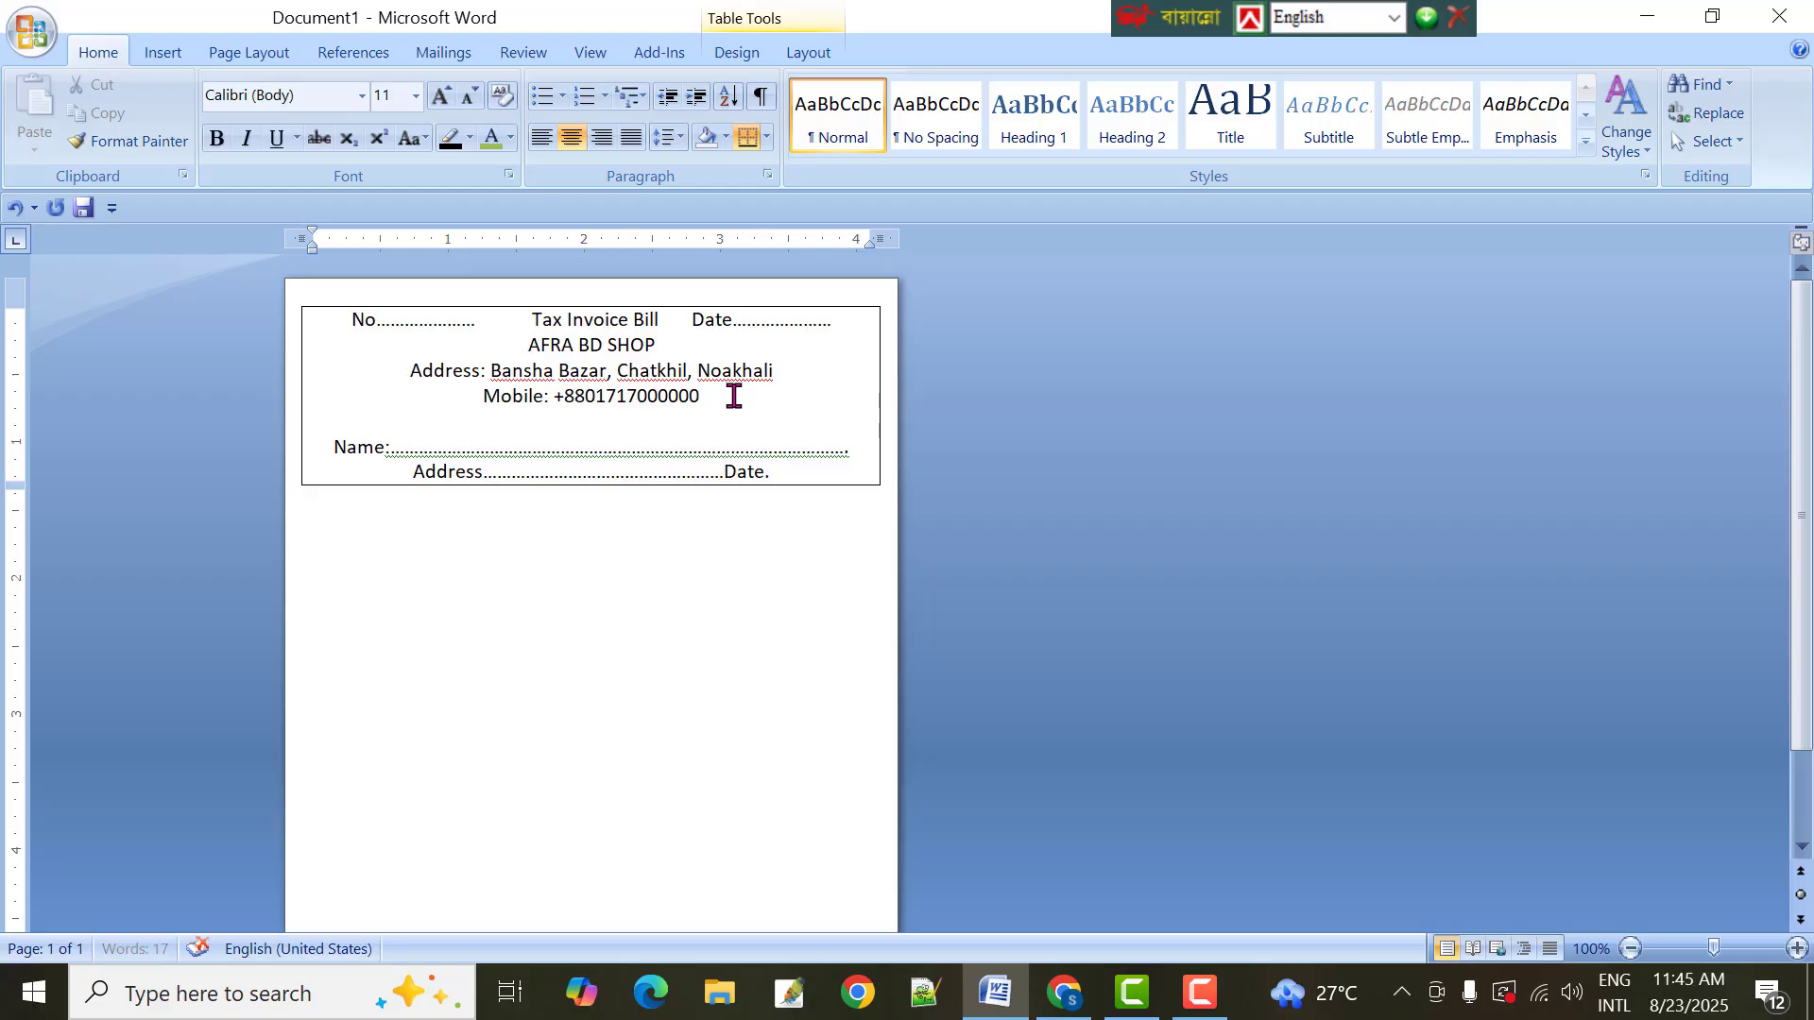
{"action": "type", "text": "......................................"}
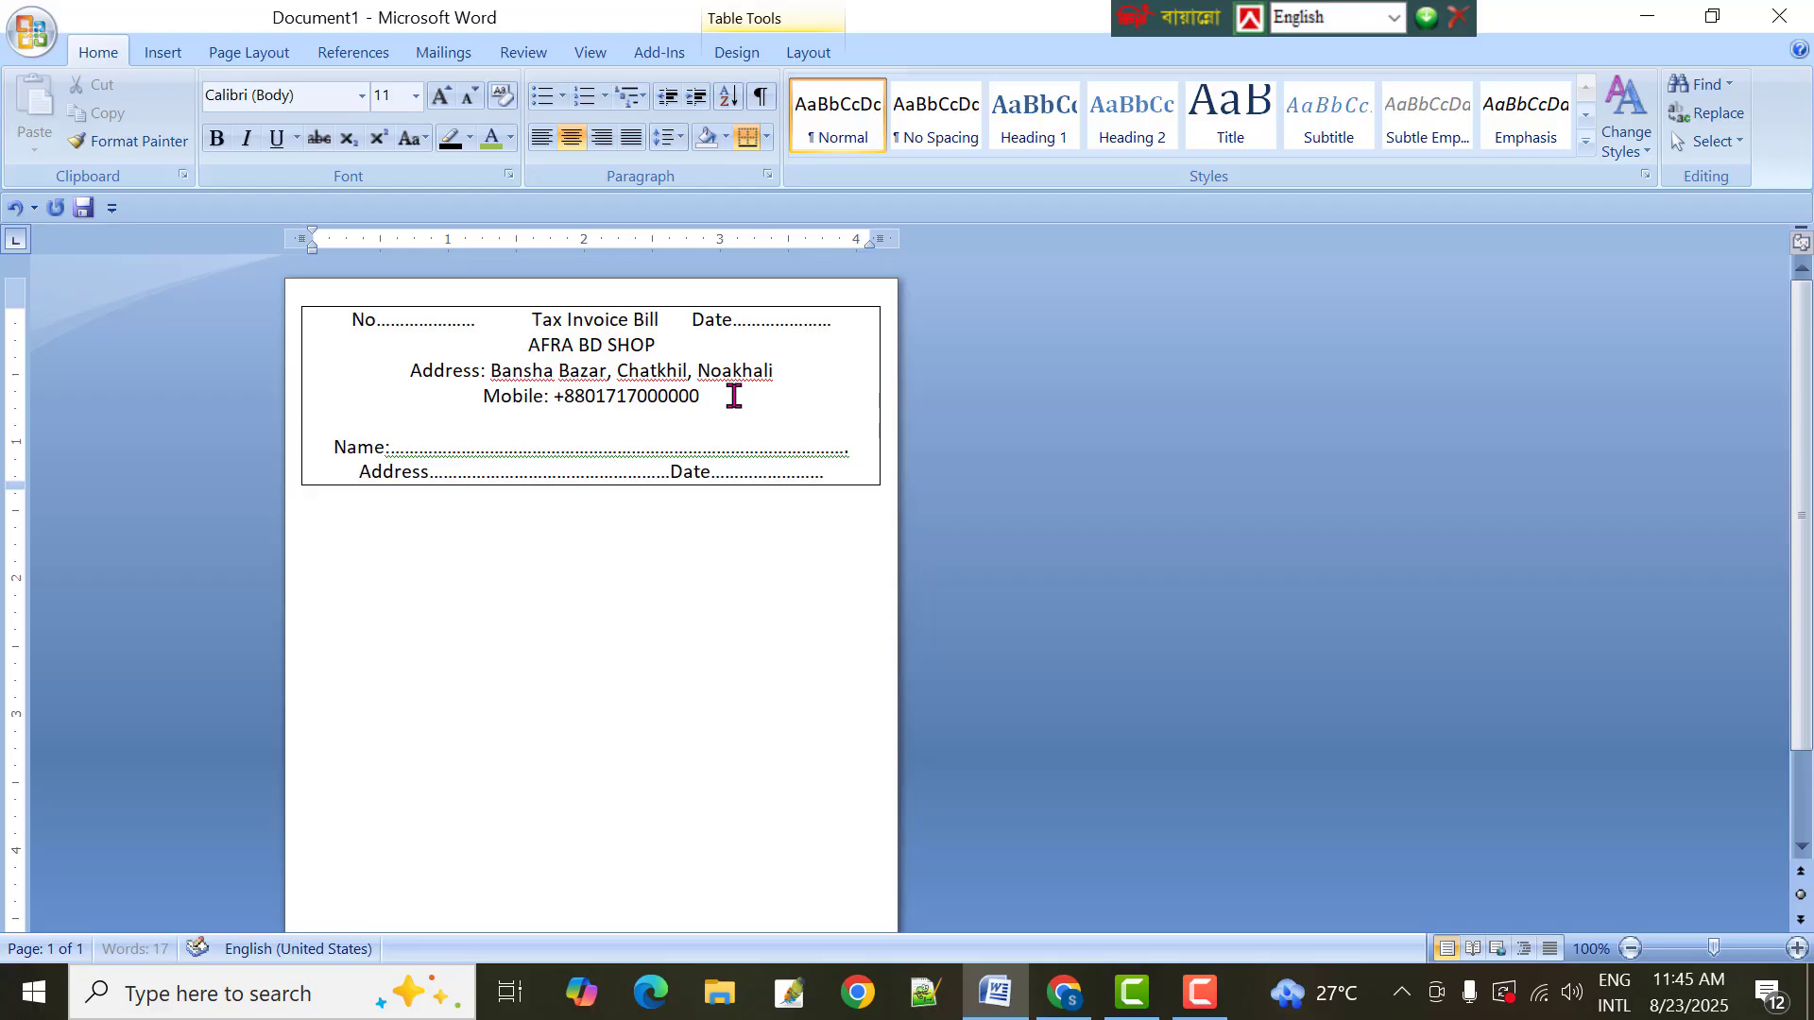
{"action": "type", "text": "..................."}
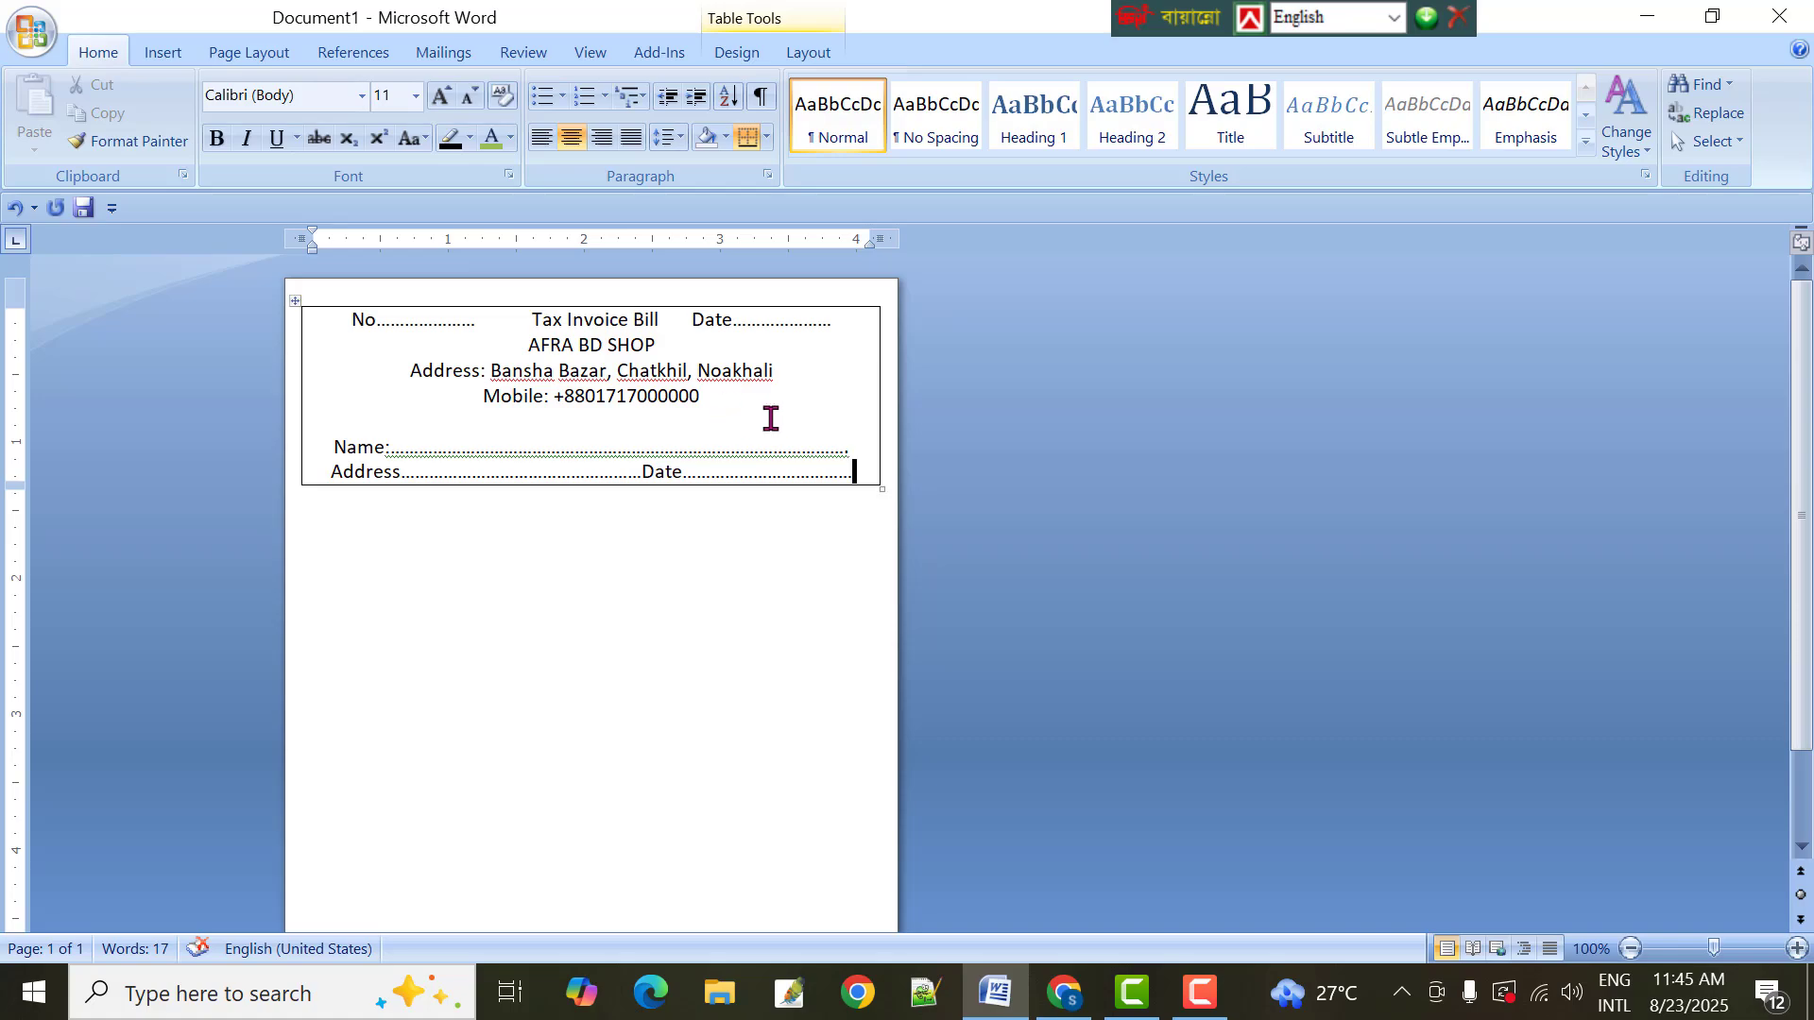
Add a line below the customer address with "Mobile No" and "E-mail", each followed by a dotted blank, matching the width of the line above
{"action": "key", "text": "Return"}
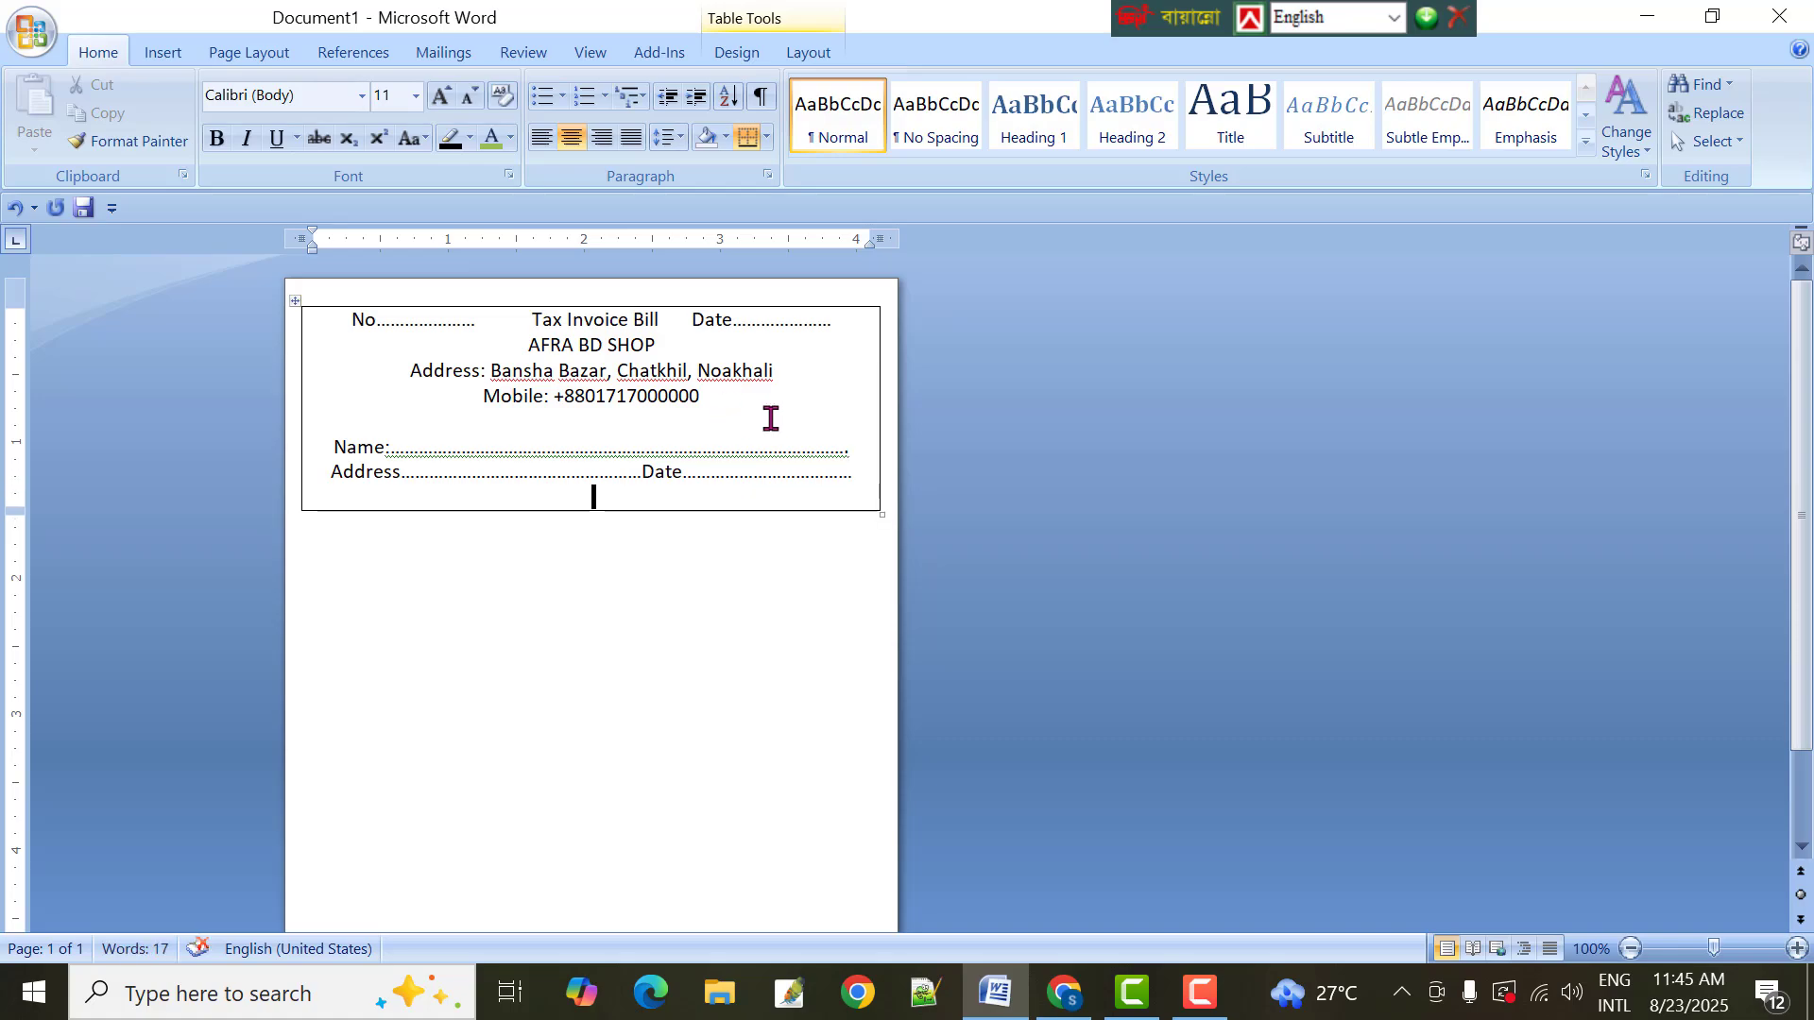
{"action": "type", "text": "Mobil"}
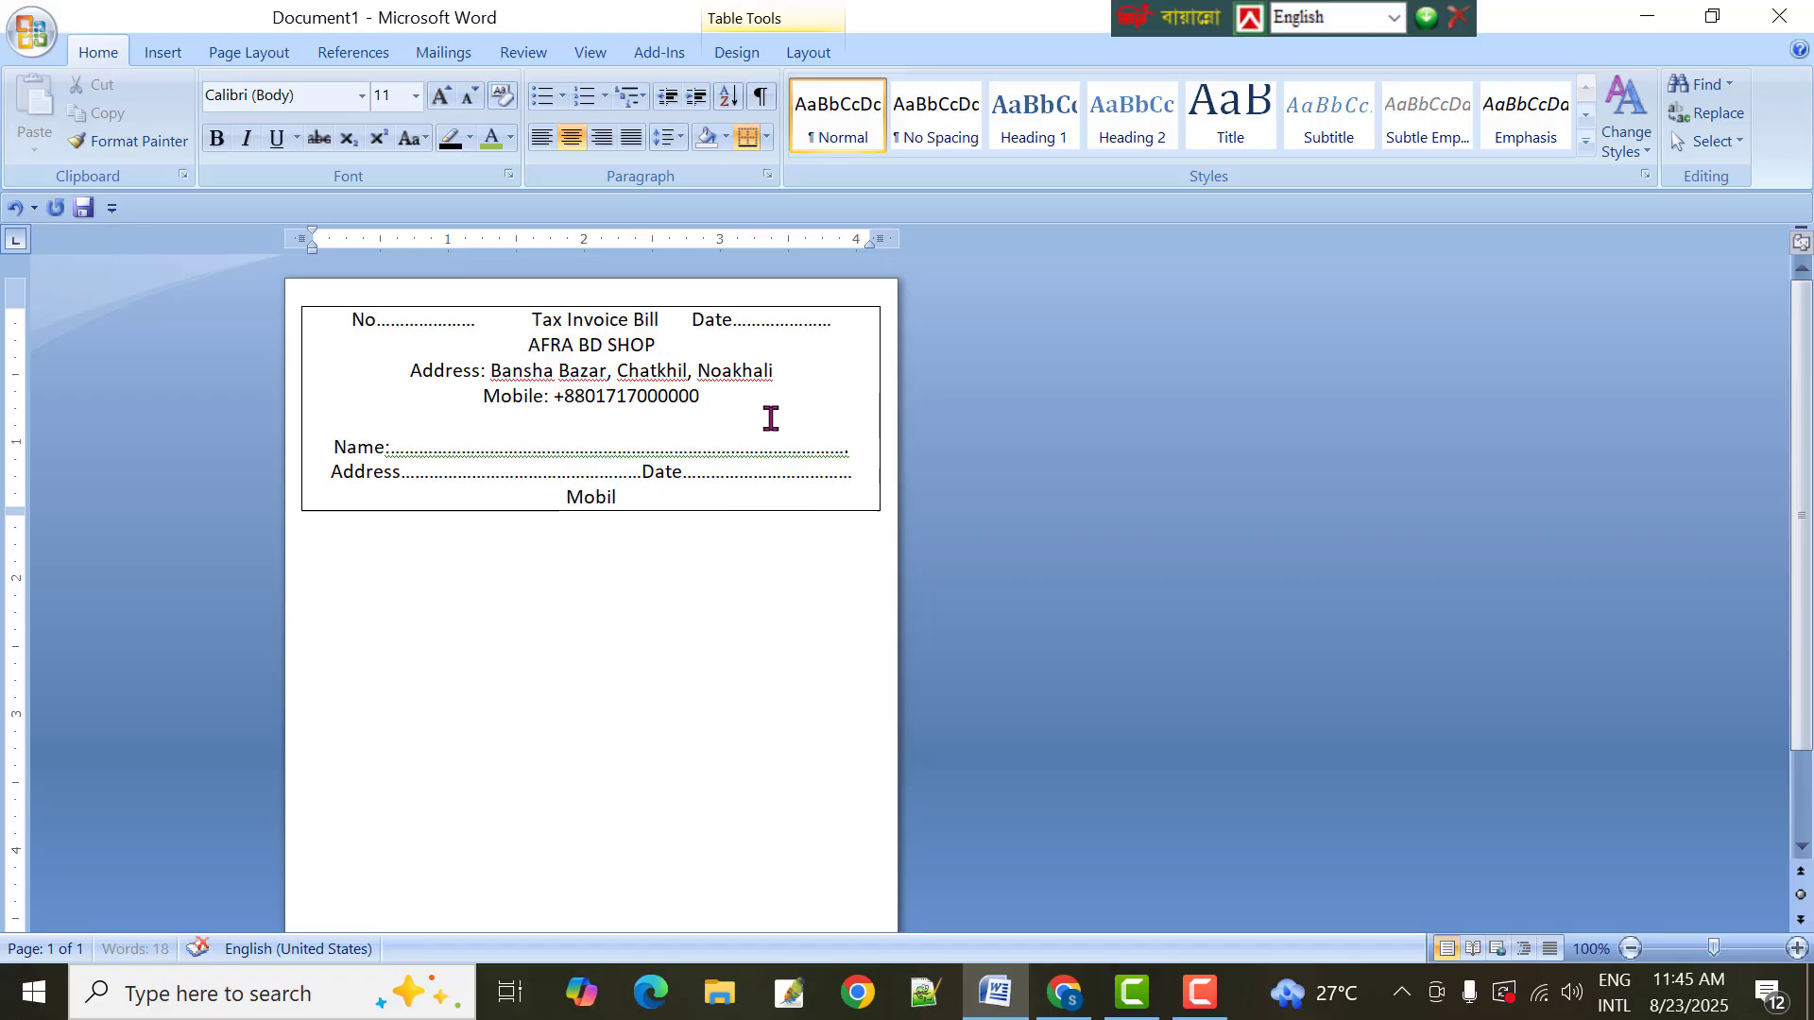
{"action": "type", "text": "eN"}
{"action": "key", "text": "BackSpace"}
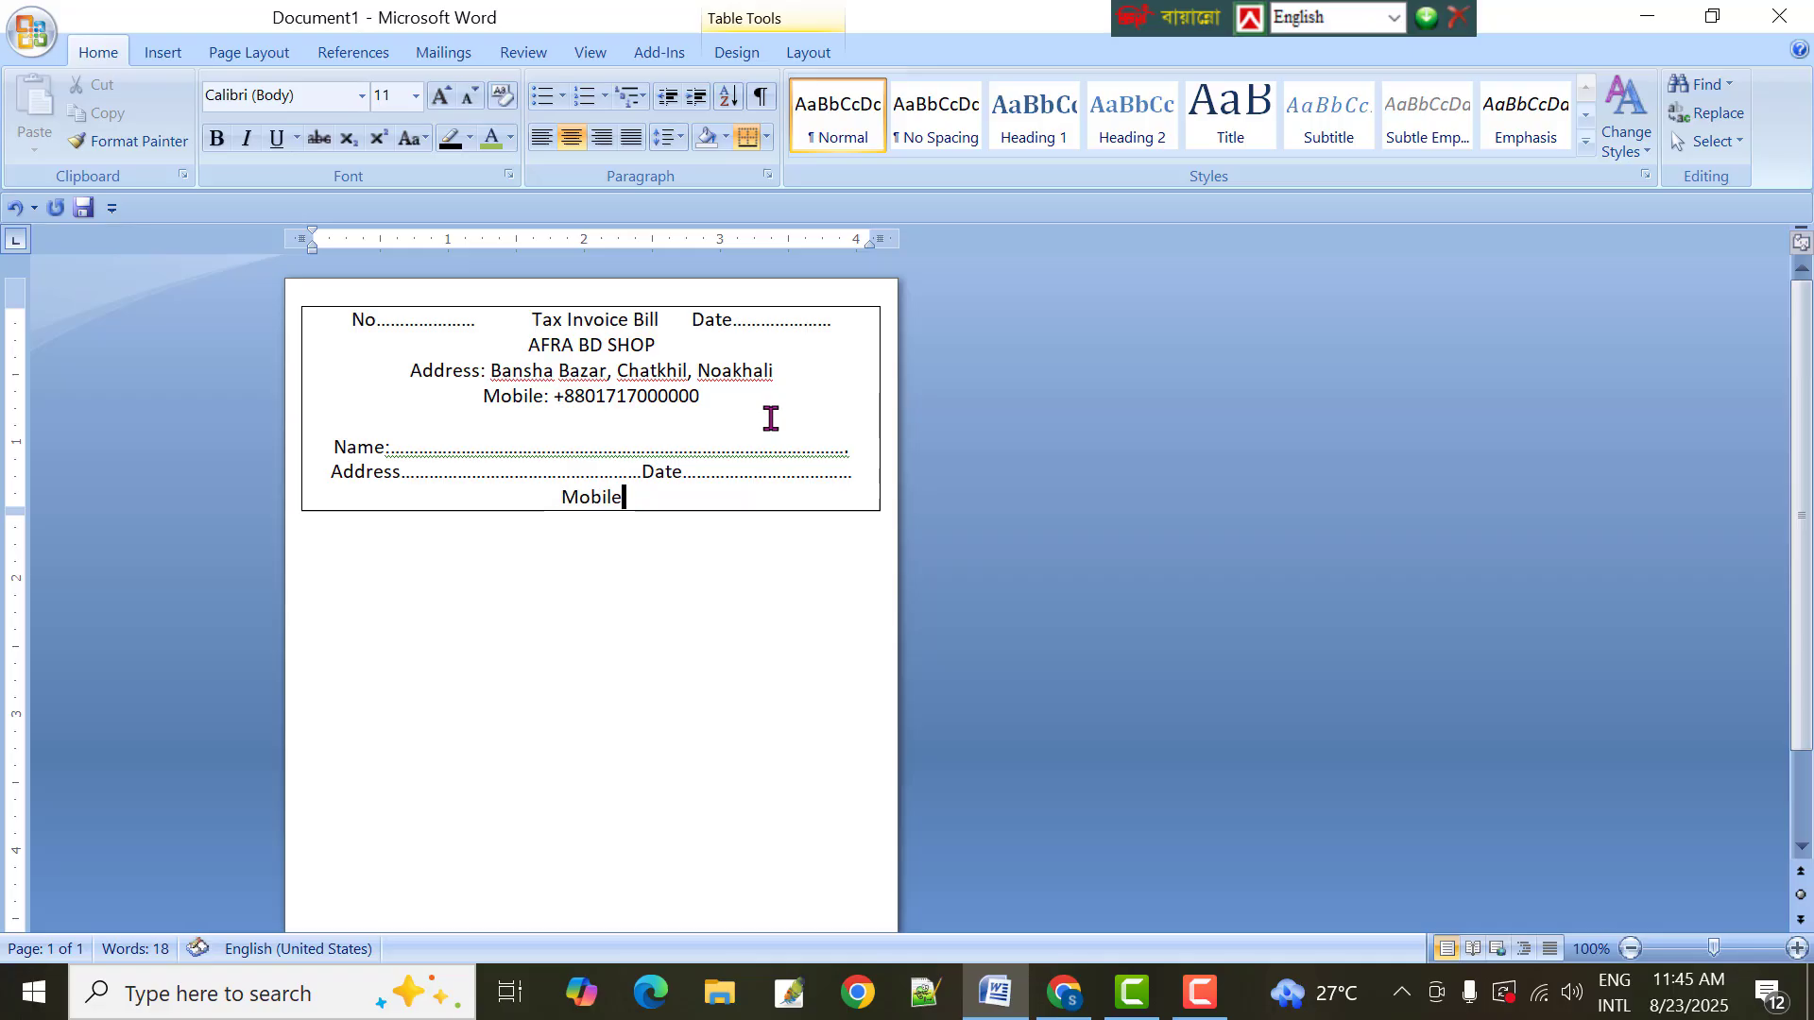
{"action": "type", "text": "n"}
{"action": "key", "text": "BackSpace"}
{"action": "type", "text": "No"}
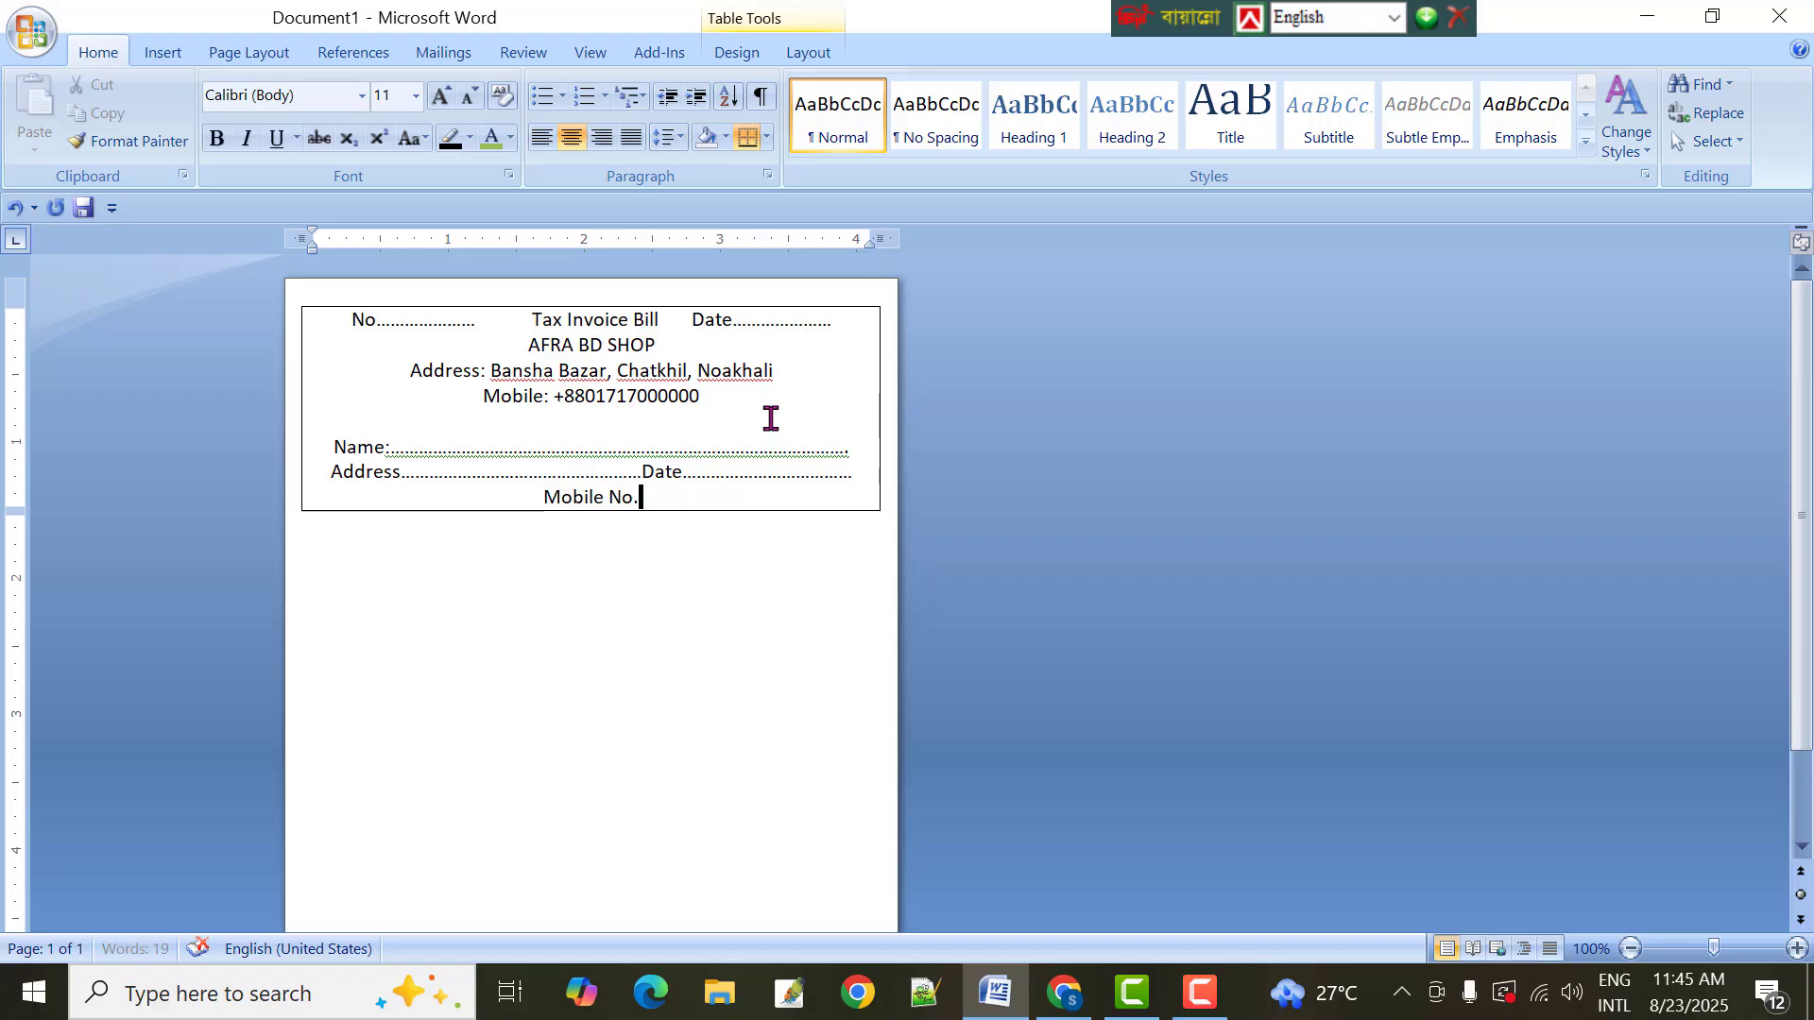
{"action": "type", "text": "................................................"}
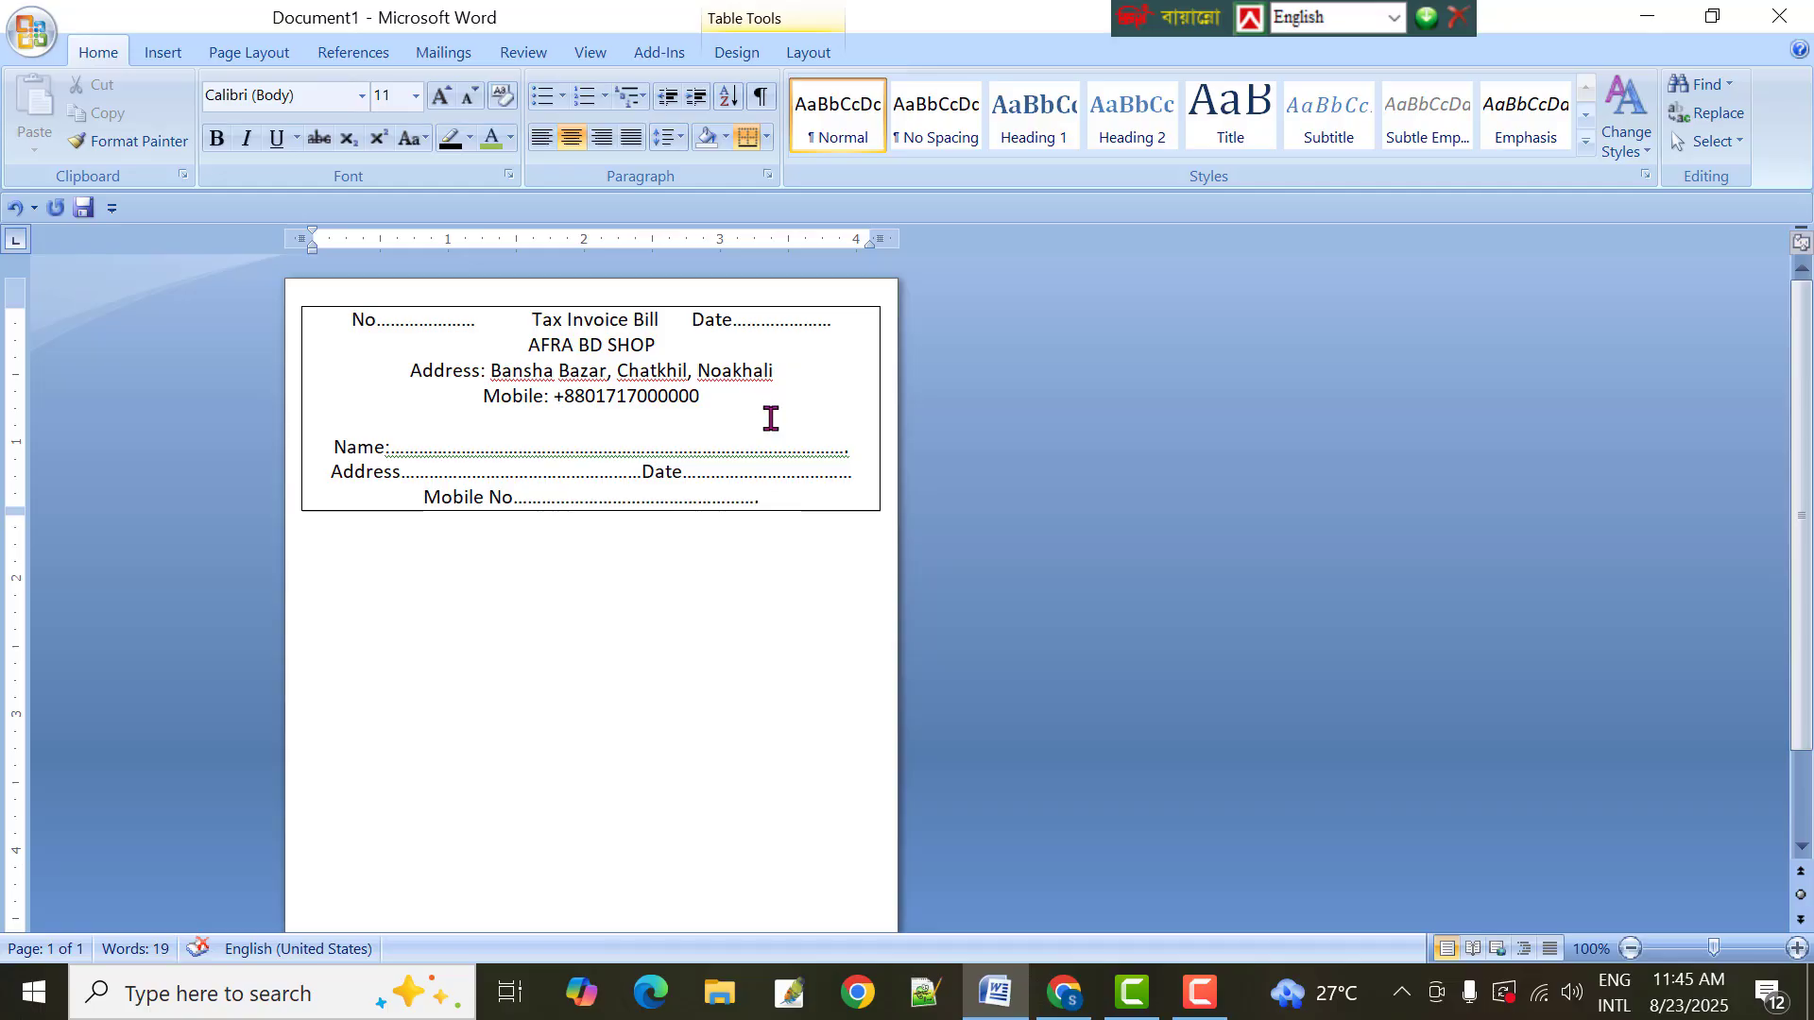
{"action": "type", "text": "E"}
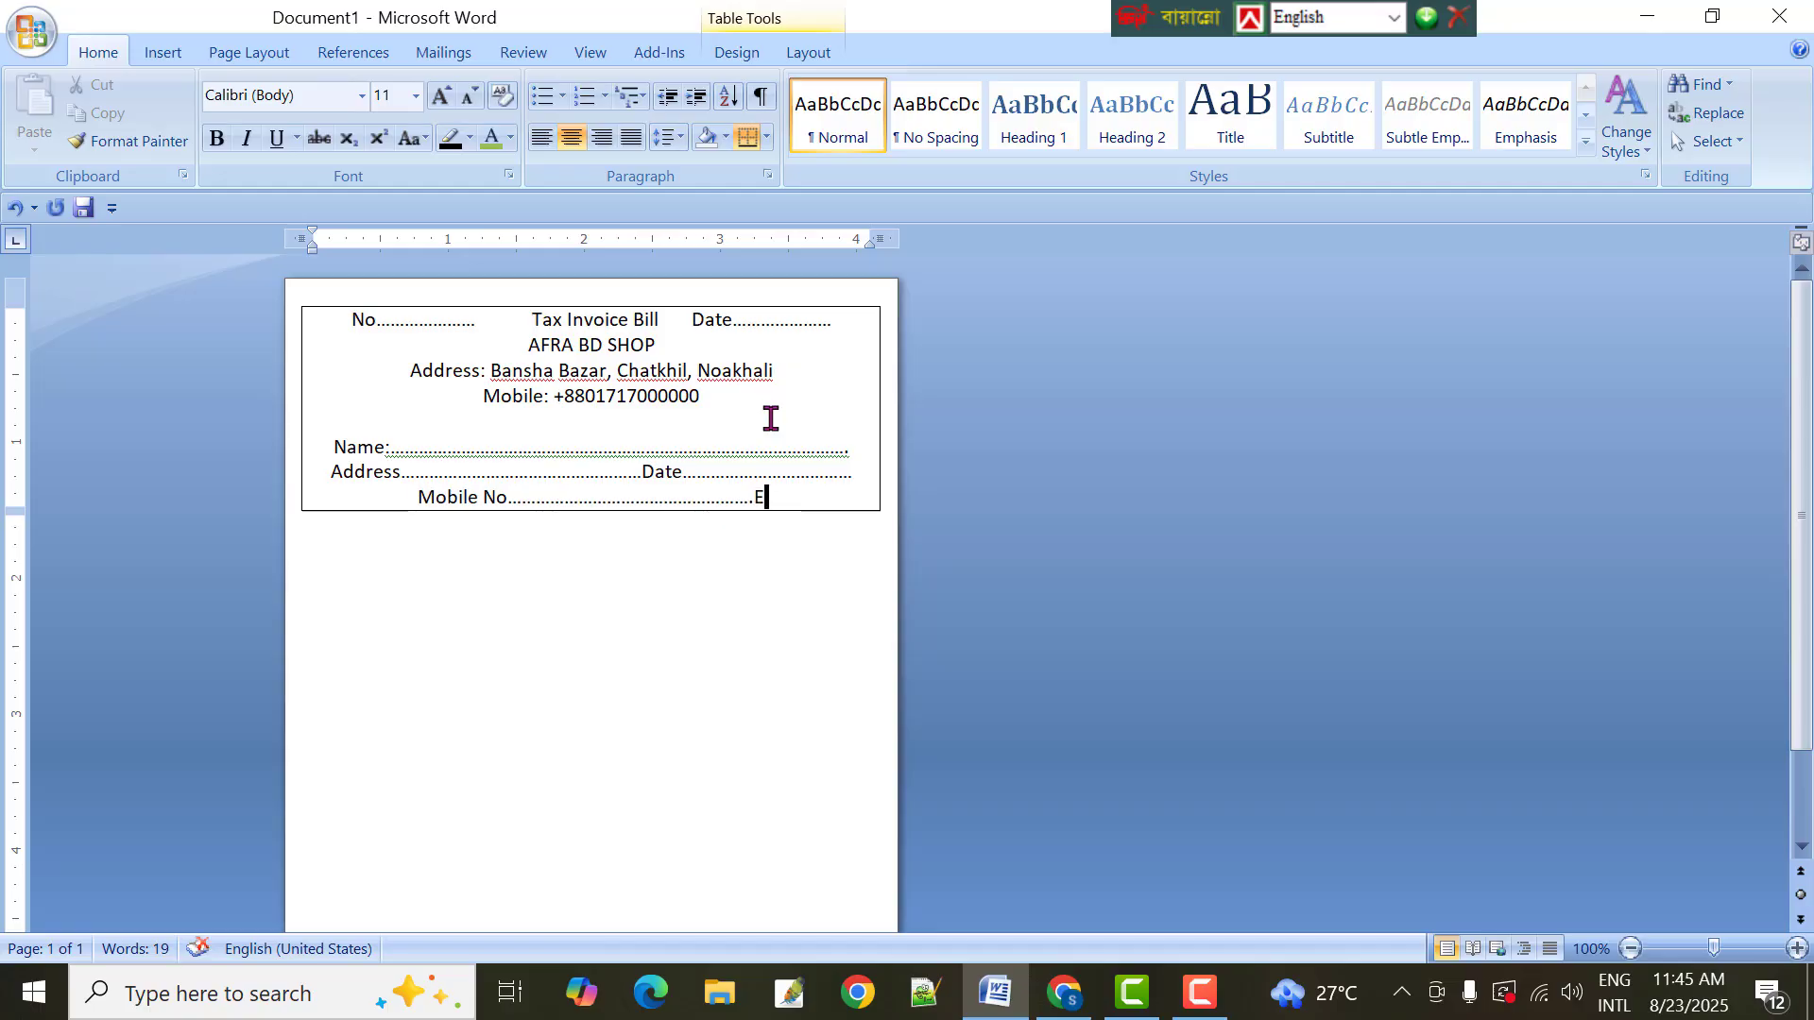
{"action": "type", "text": "-mail."}
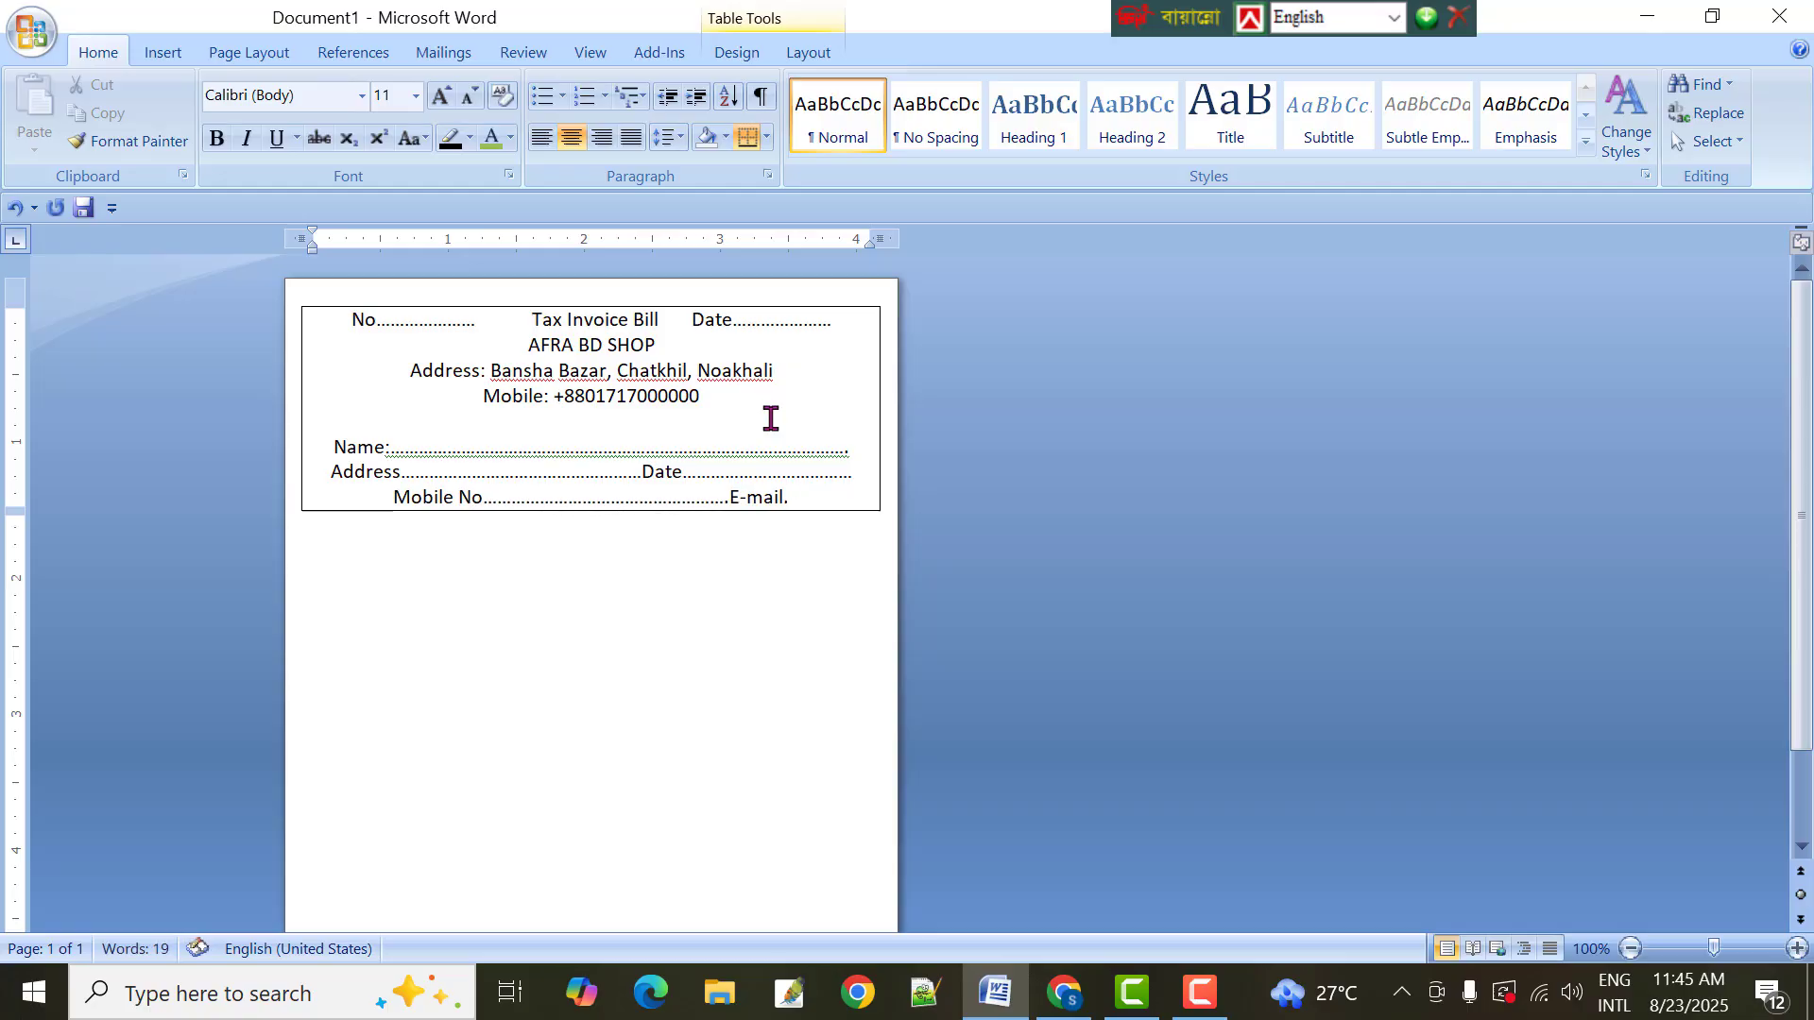
{"action": "type", "text": "..........................."}
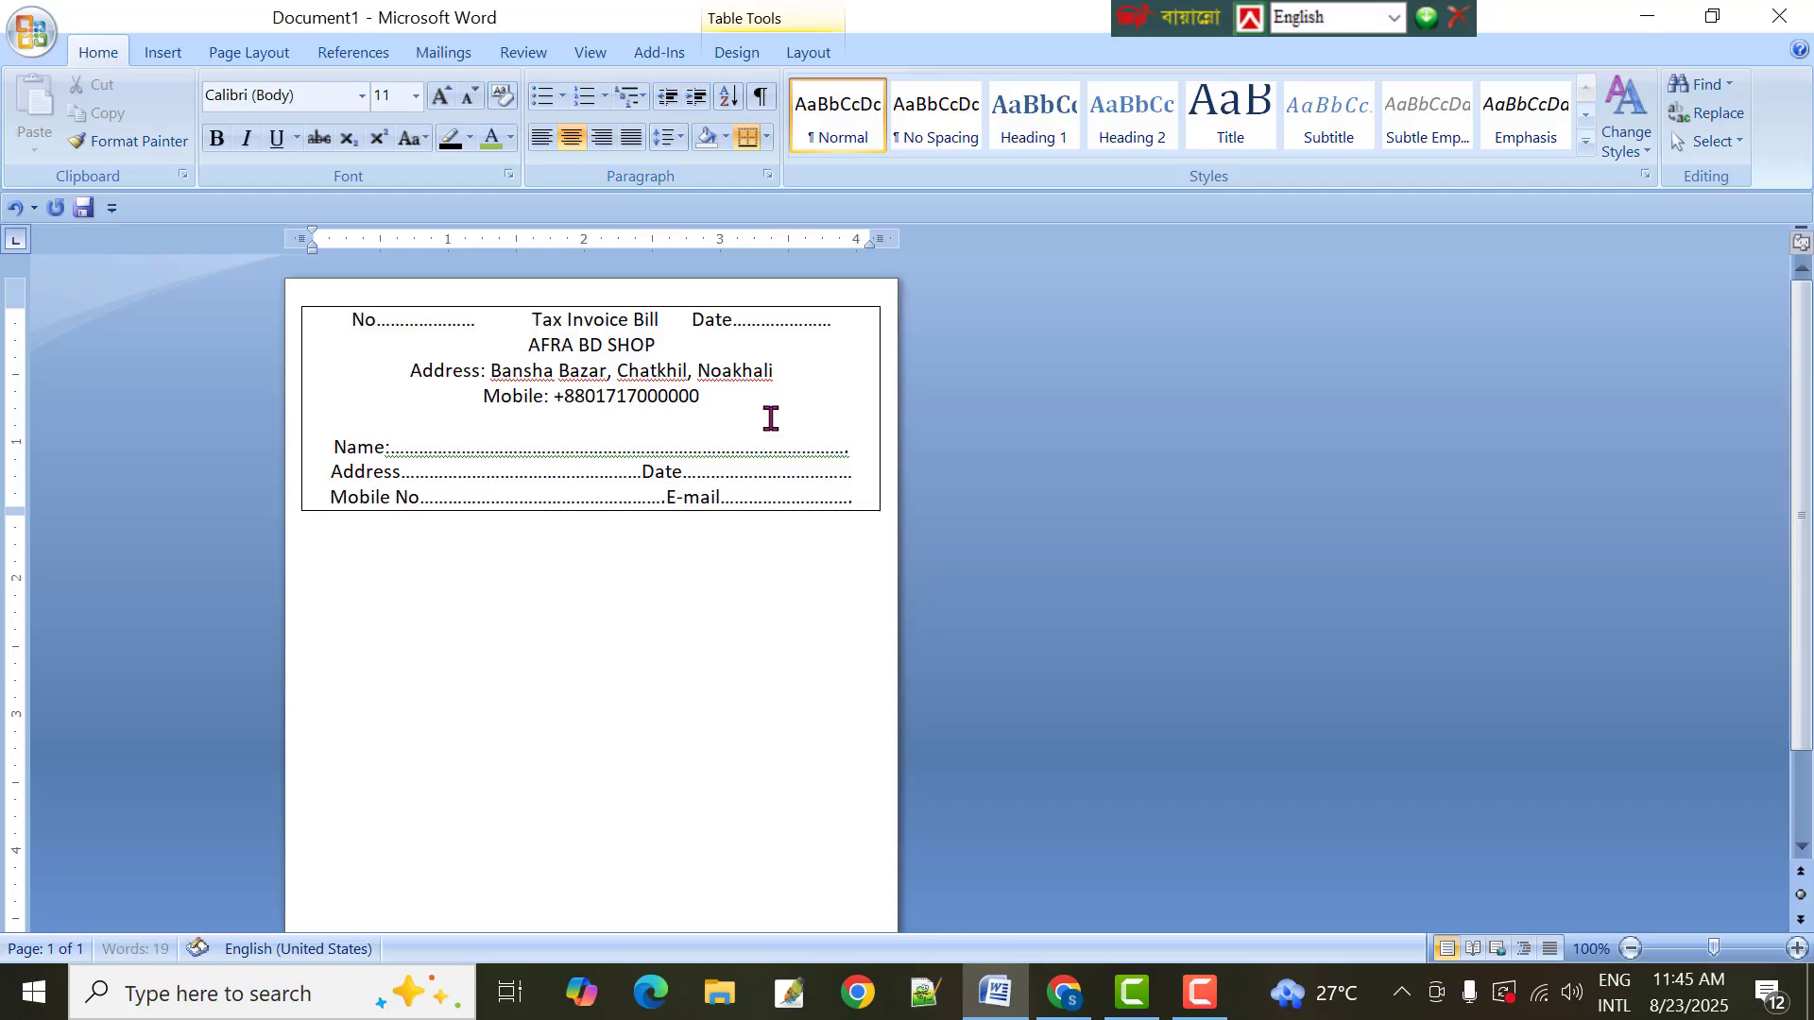
Complete the dotted e-mail blank, leave one empty line below it, and insert a table of five columns and two rows inside the bordered box
{"action": "type", "text": ".."}
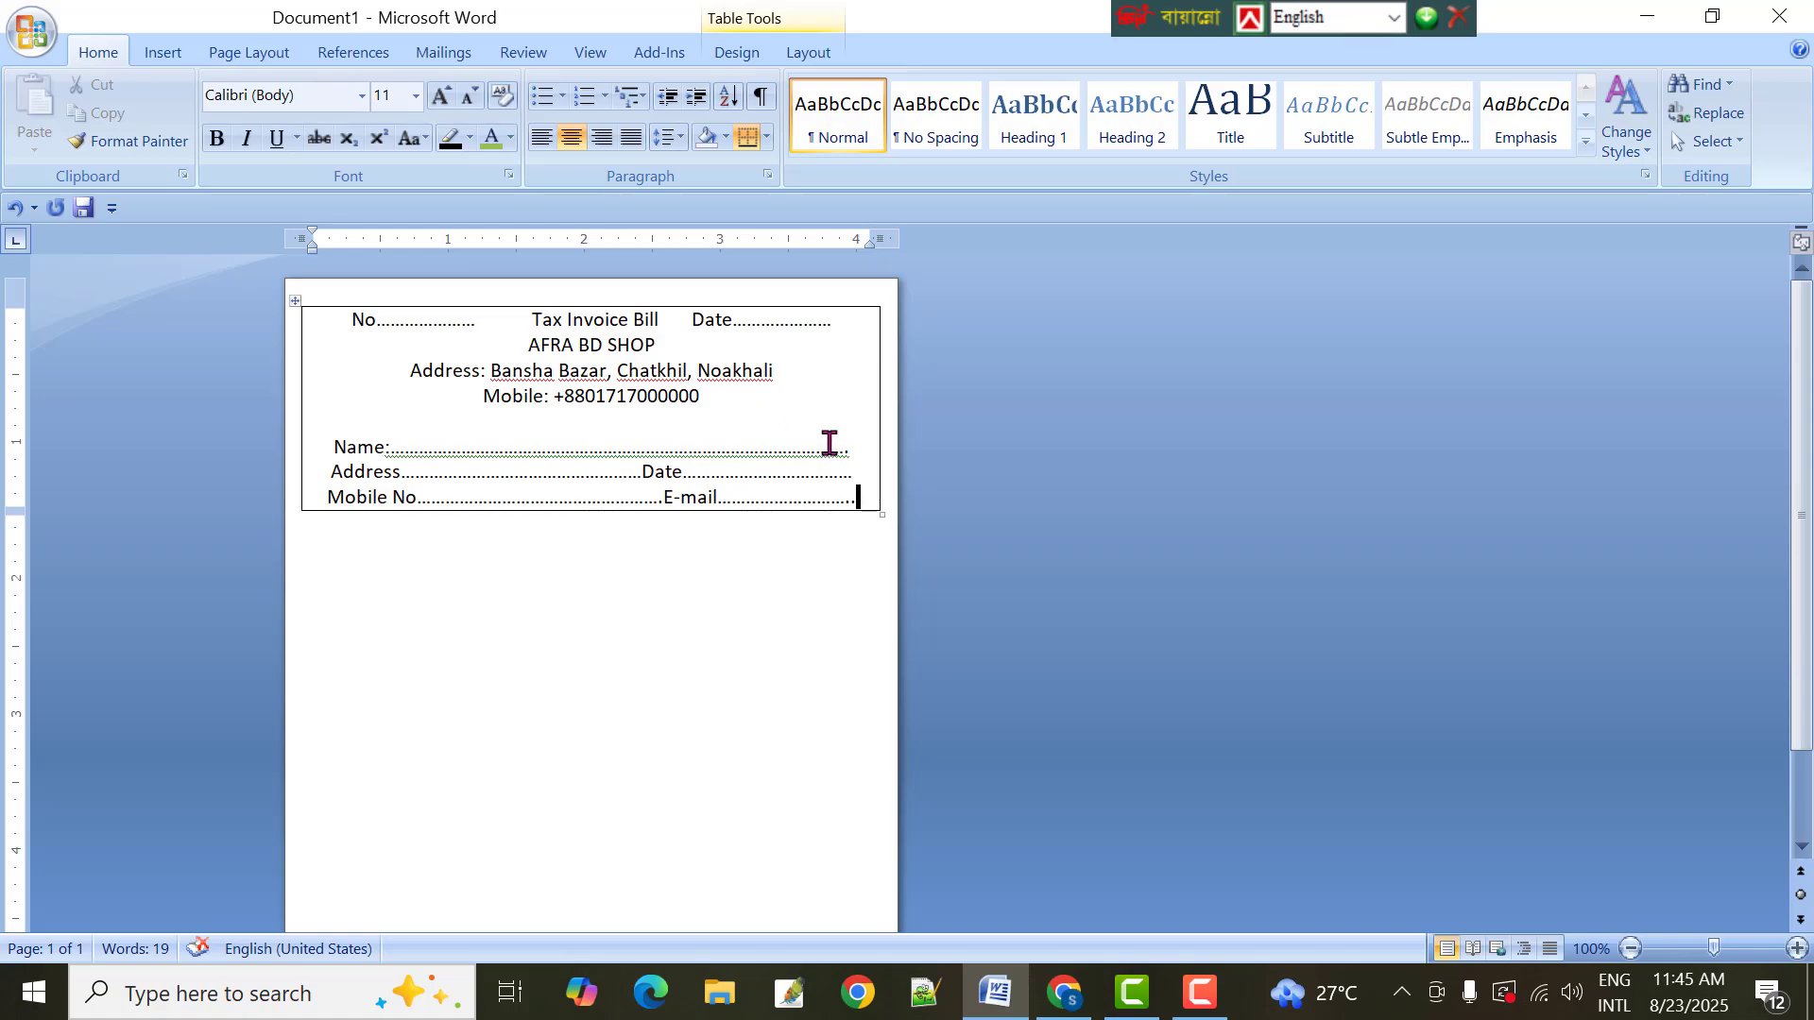
{"action": "key", "text": "Return"}
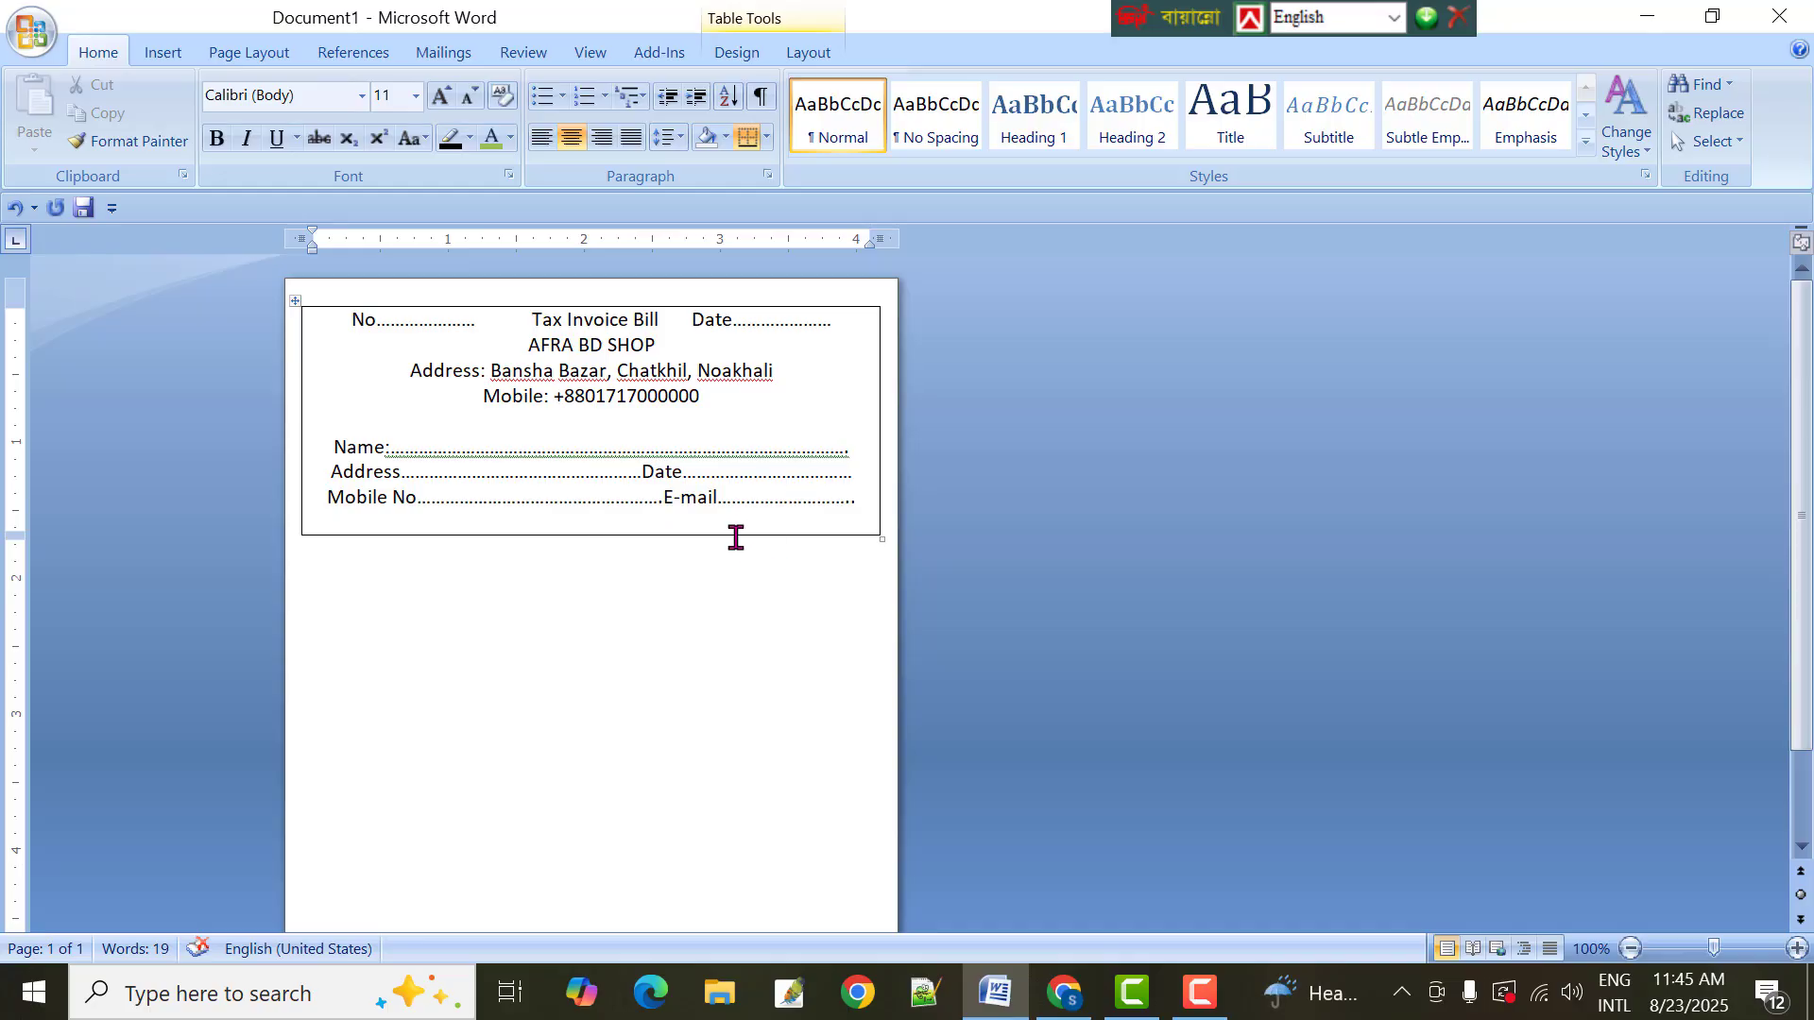
{"action": "key", "text": "Return"}
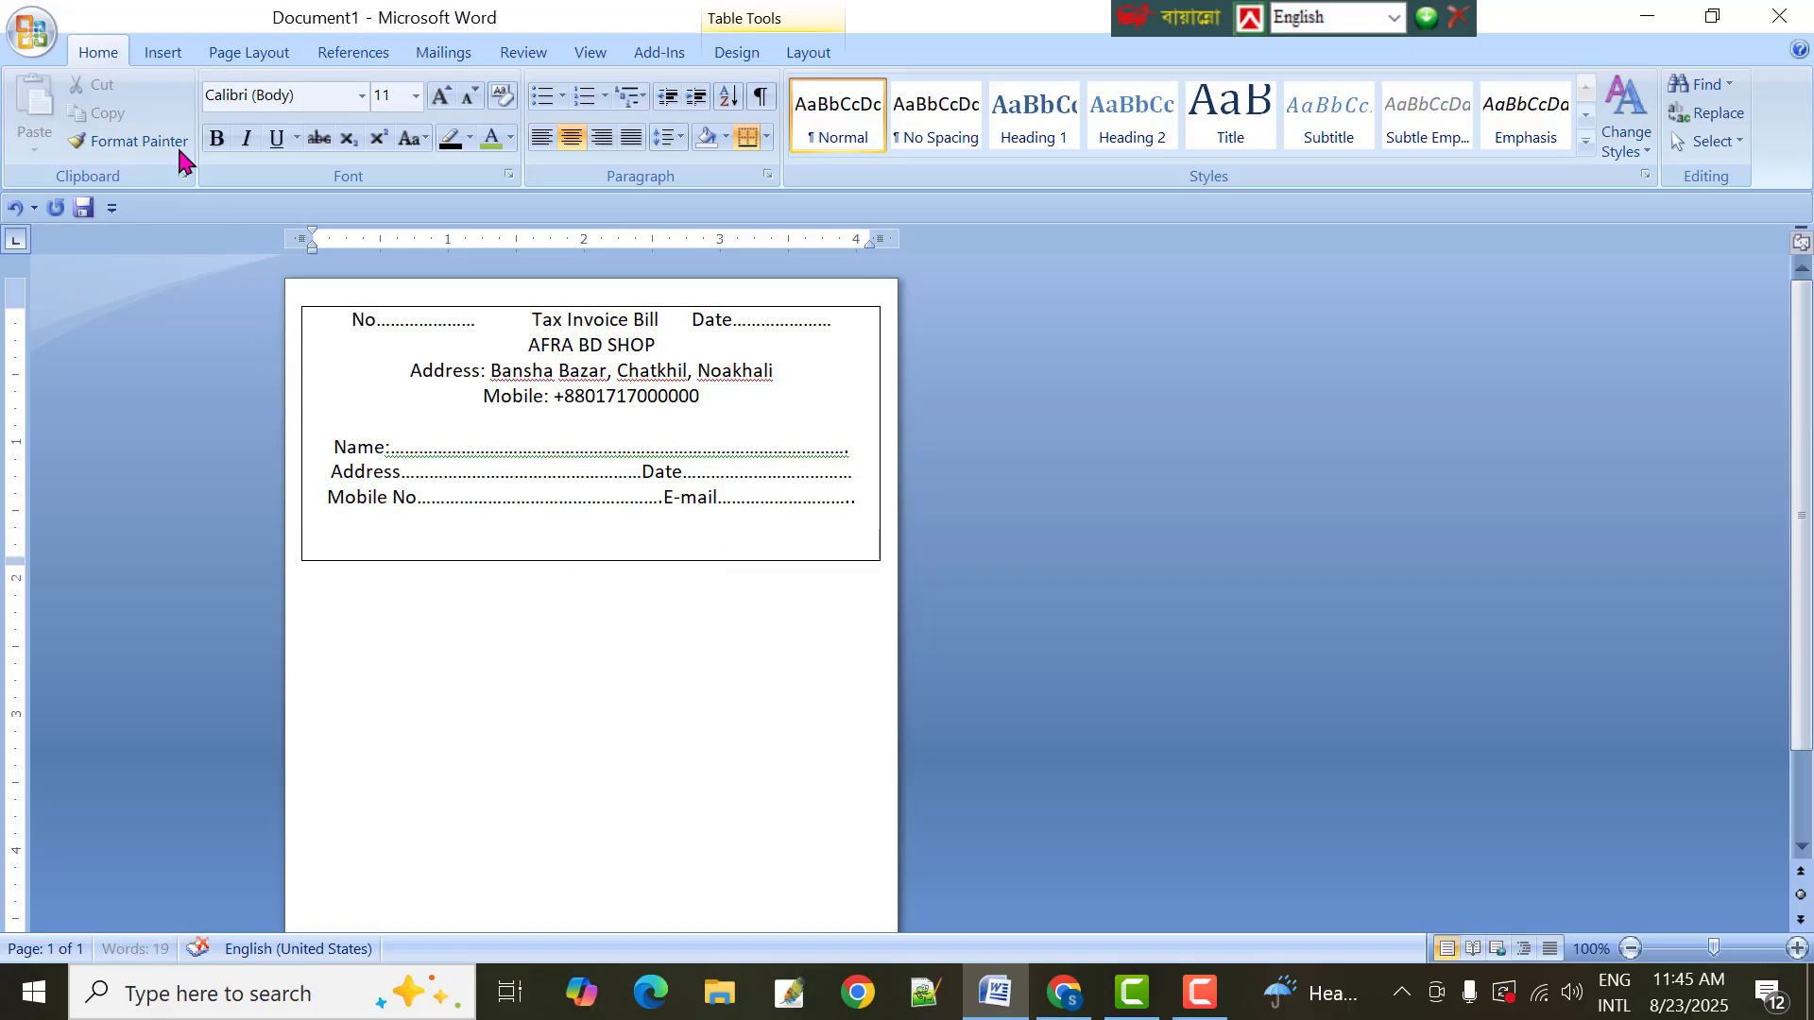
{"action": "left_click", "coordinate": [159, 55]}
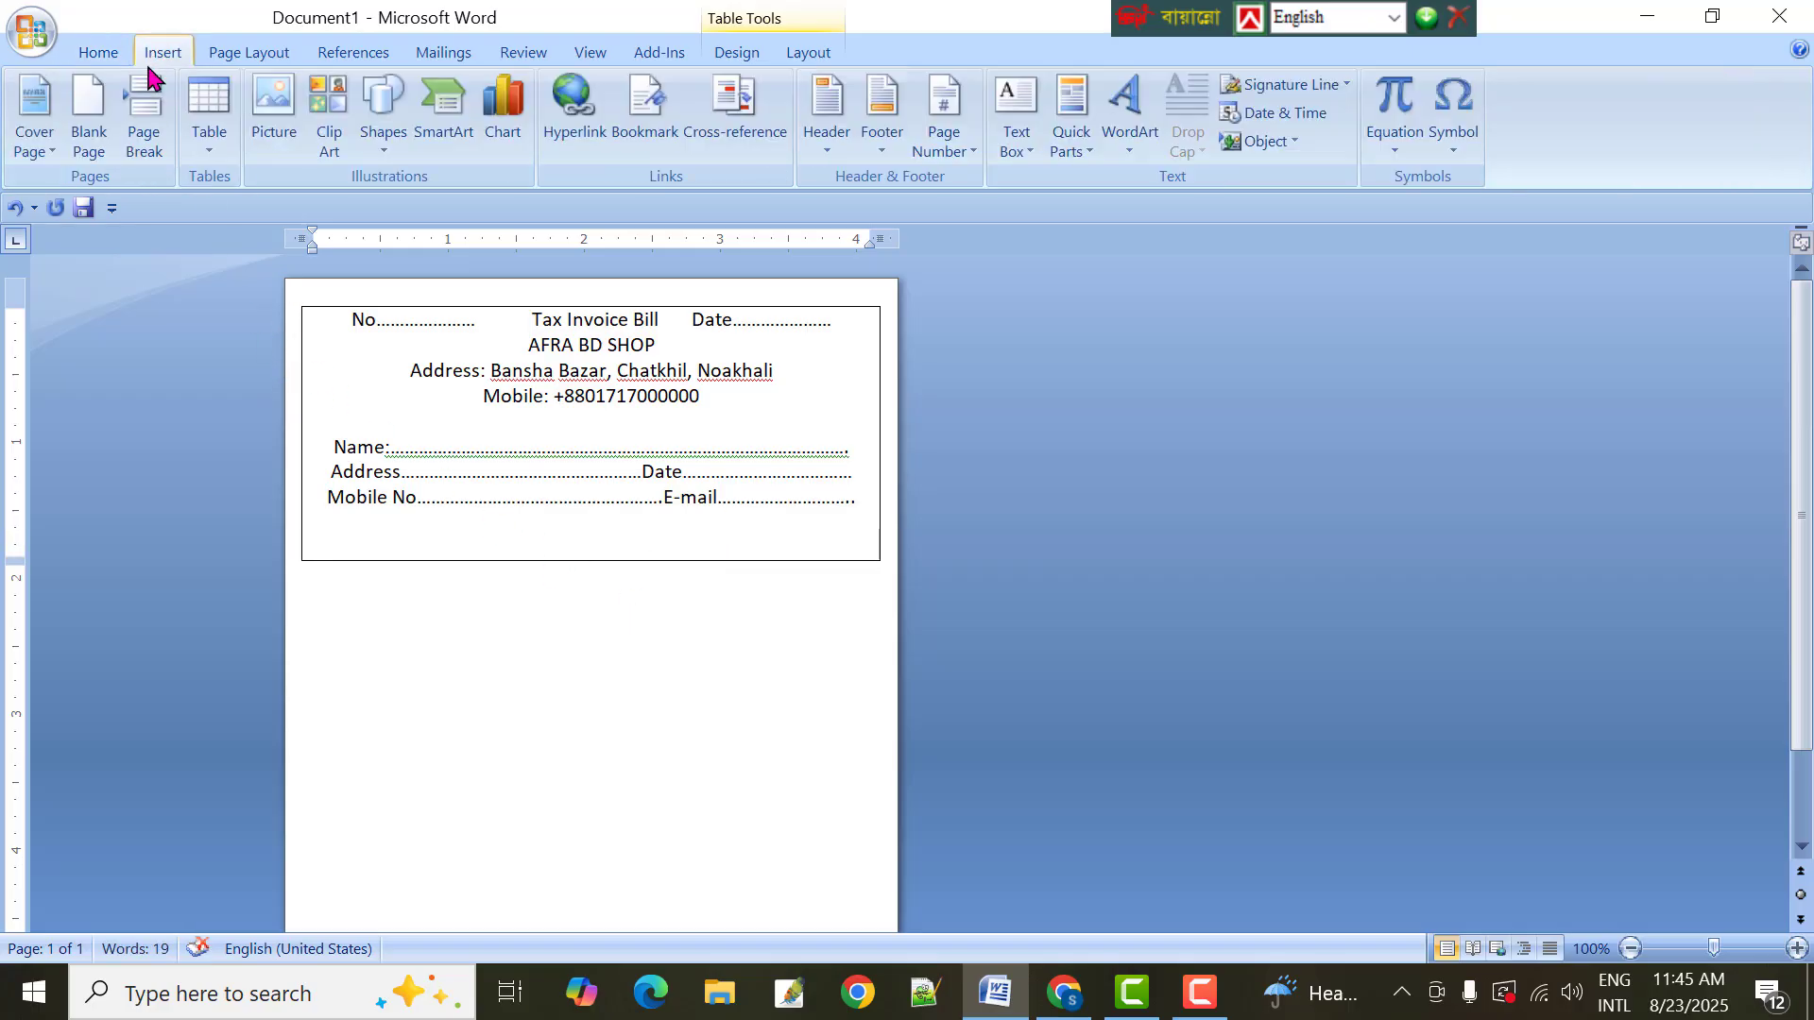
{"action": "left_click", "coordinate": [210, 117]}
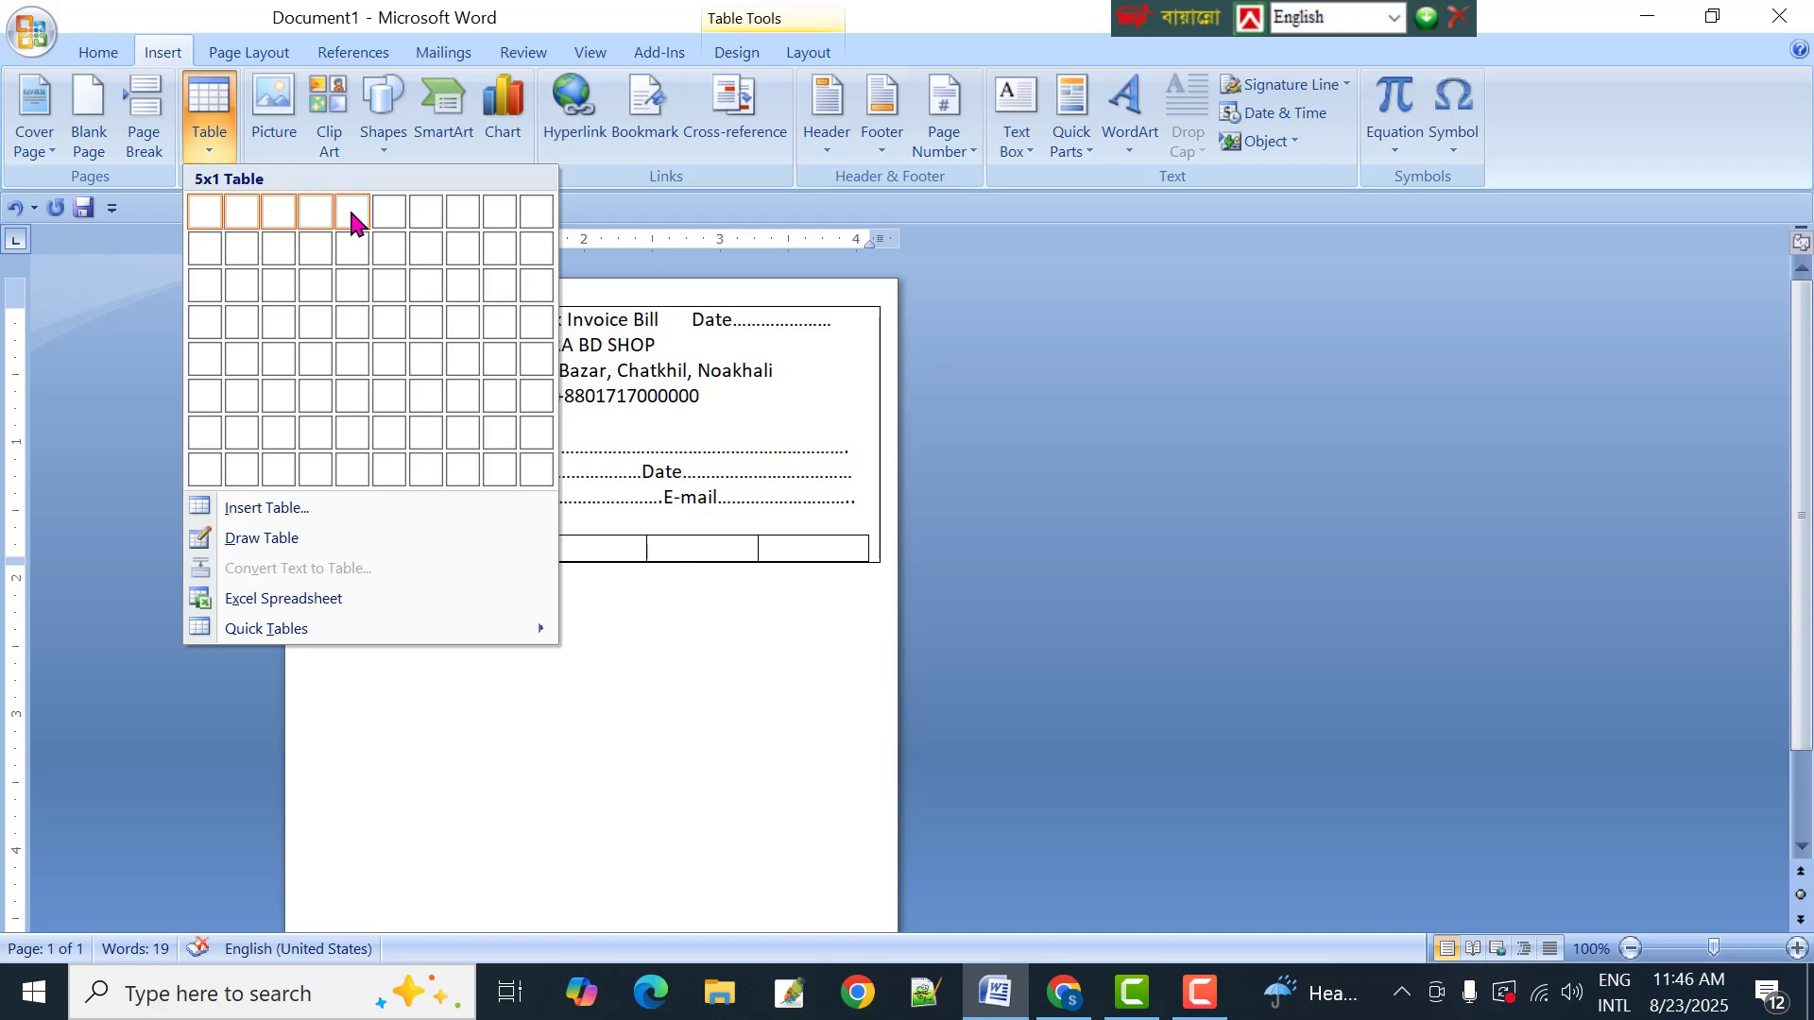
{"action": "left_click", "coordinate": [357, 257]}
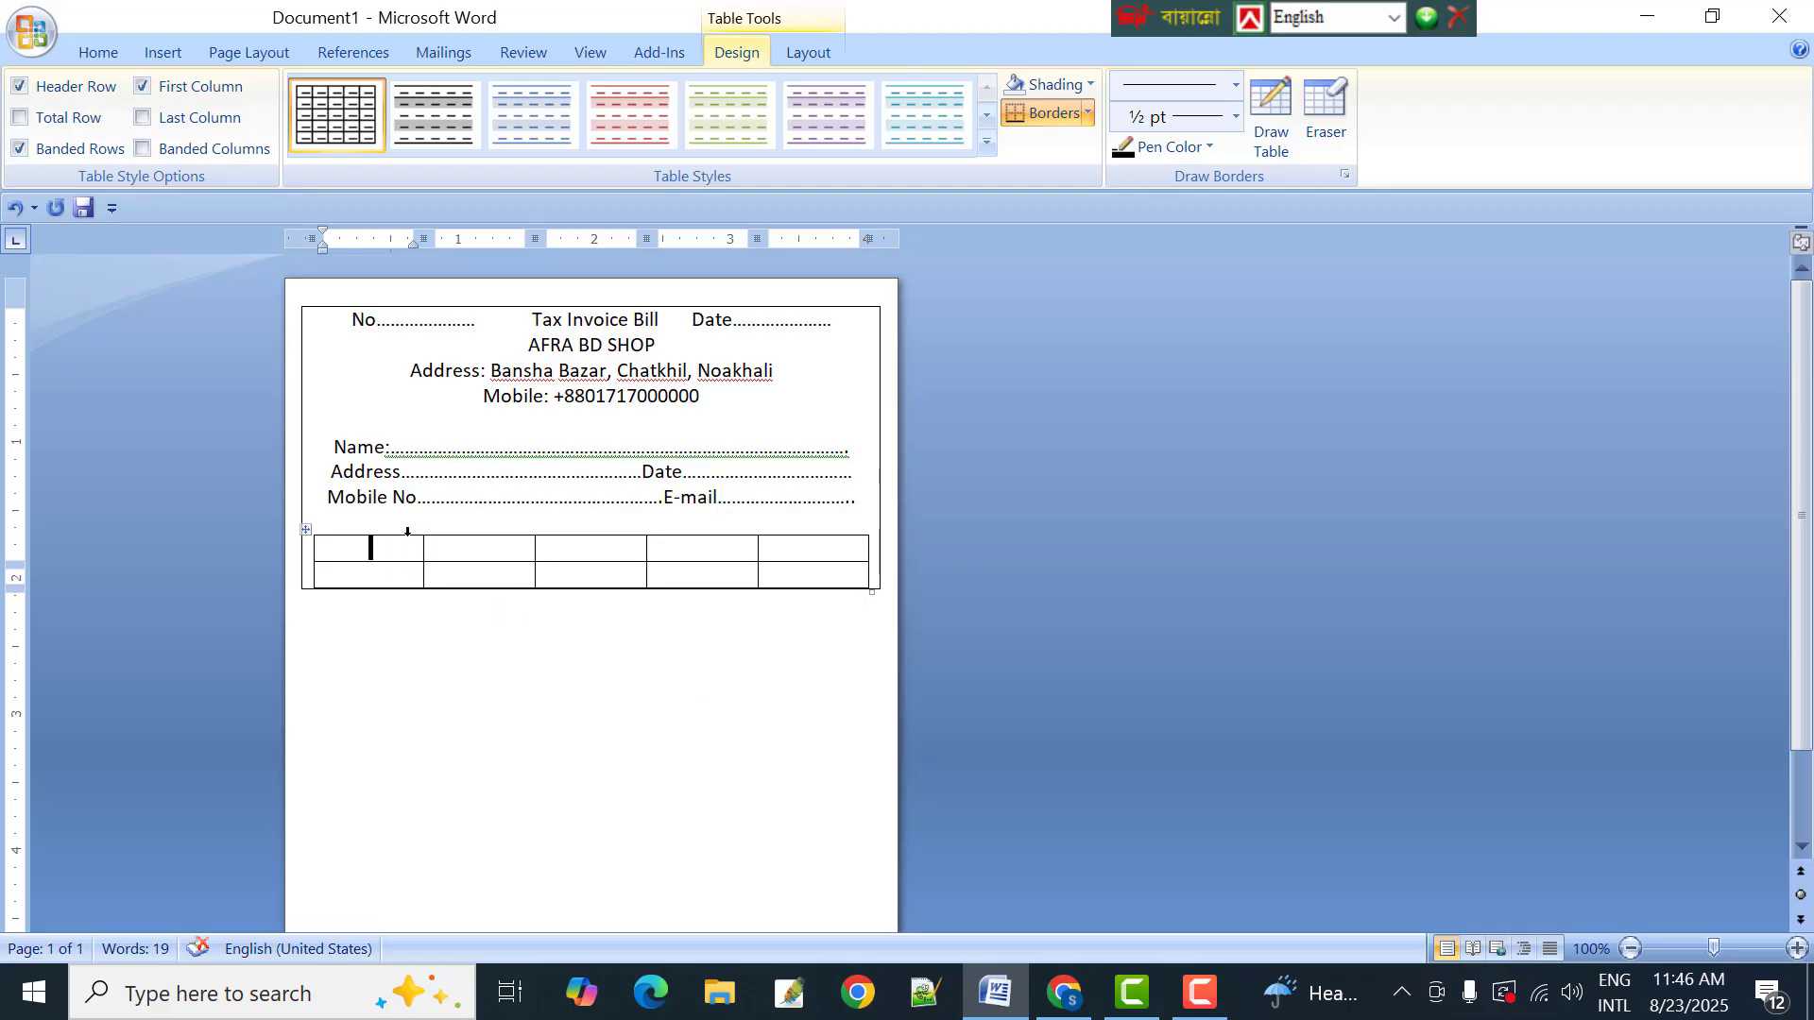
Enter "SI NO." as the heading of the item table's first column
{"action": "type", "text": "Sl nb"}
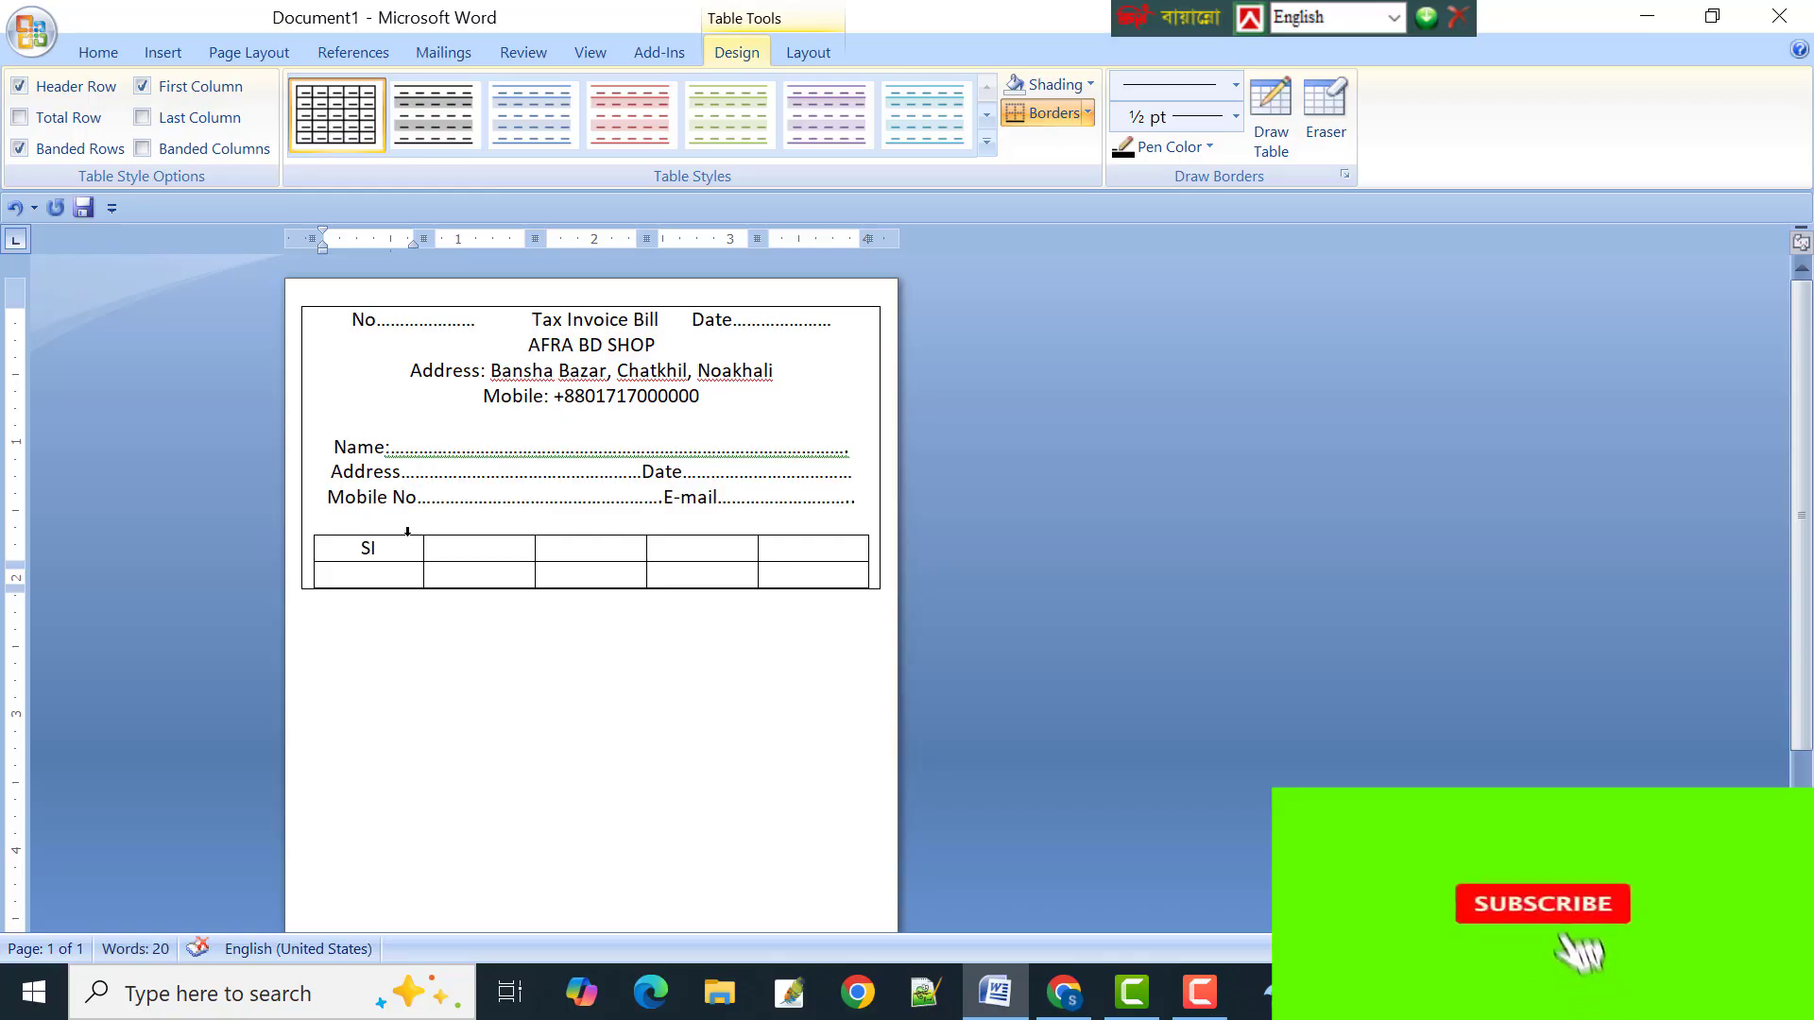
{"action": "key", "text": "BackSpace"}
{"action": "key", "text": "BackSpace"}
{"action": "key", "text": "BackSpace"}
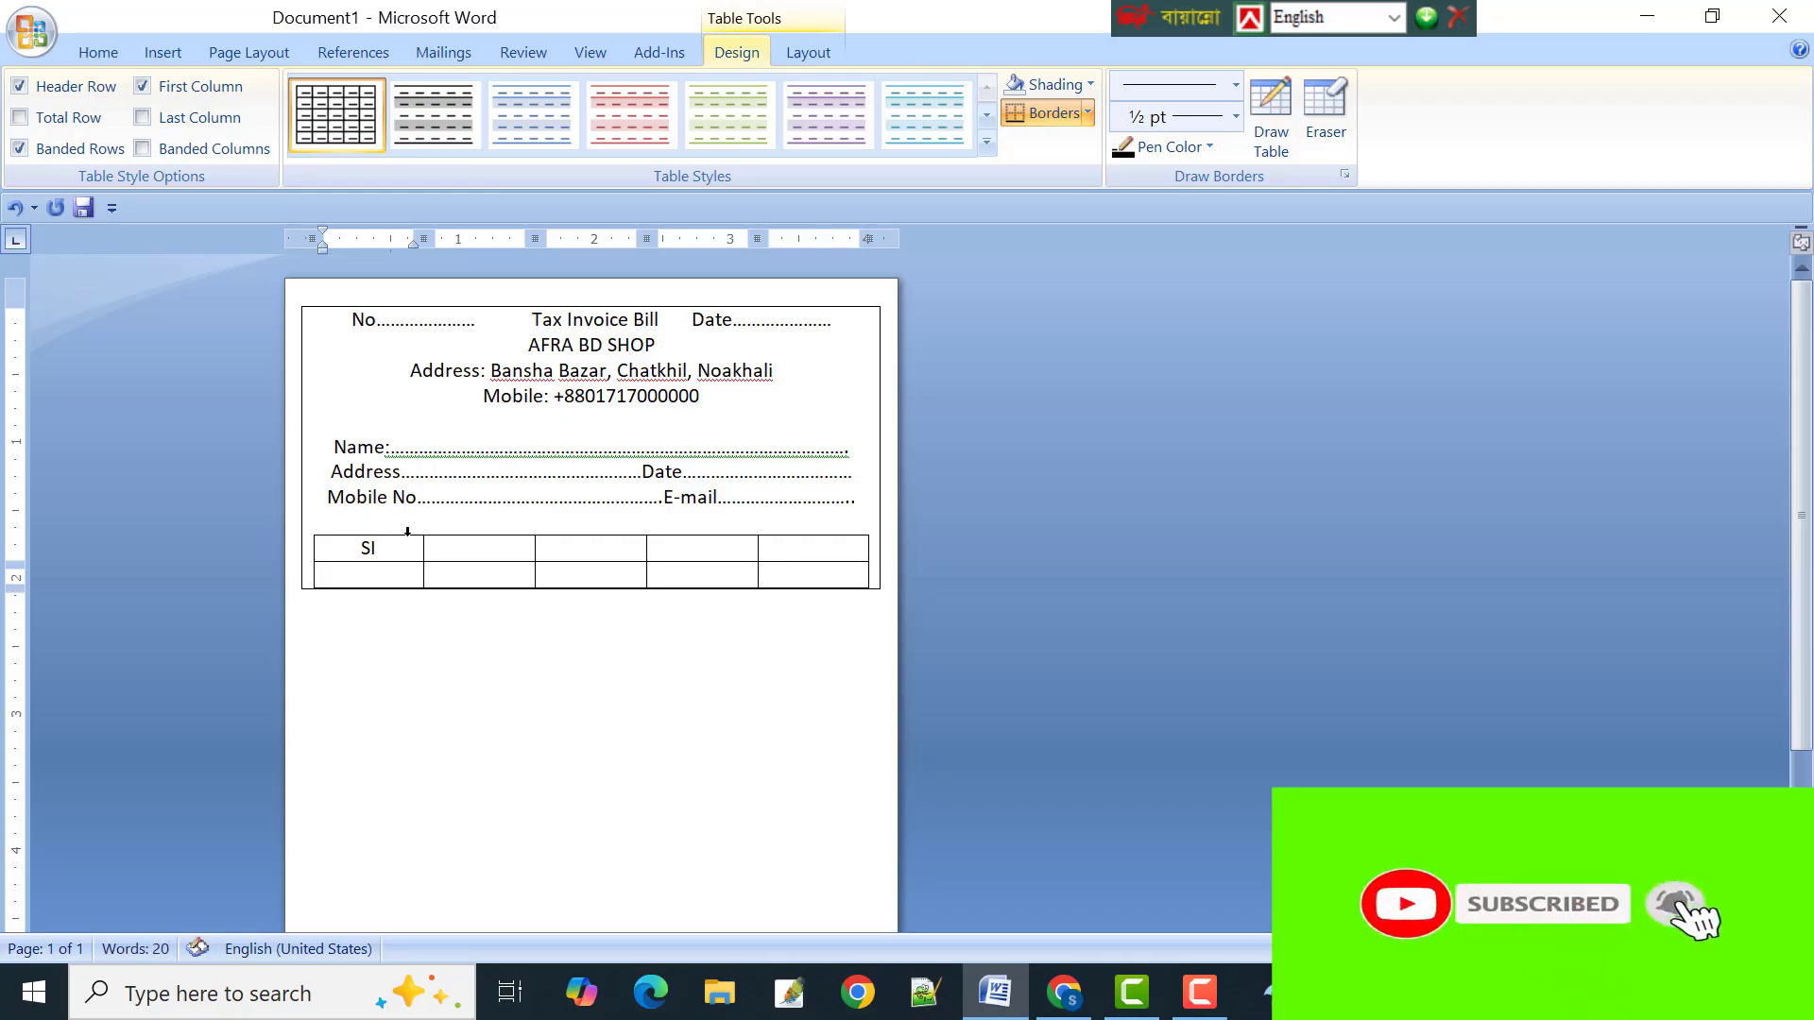
{"action": "type", "text": "b"}
{"action": "key", "text": "BackSpace"}
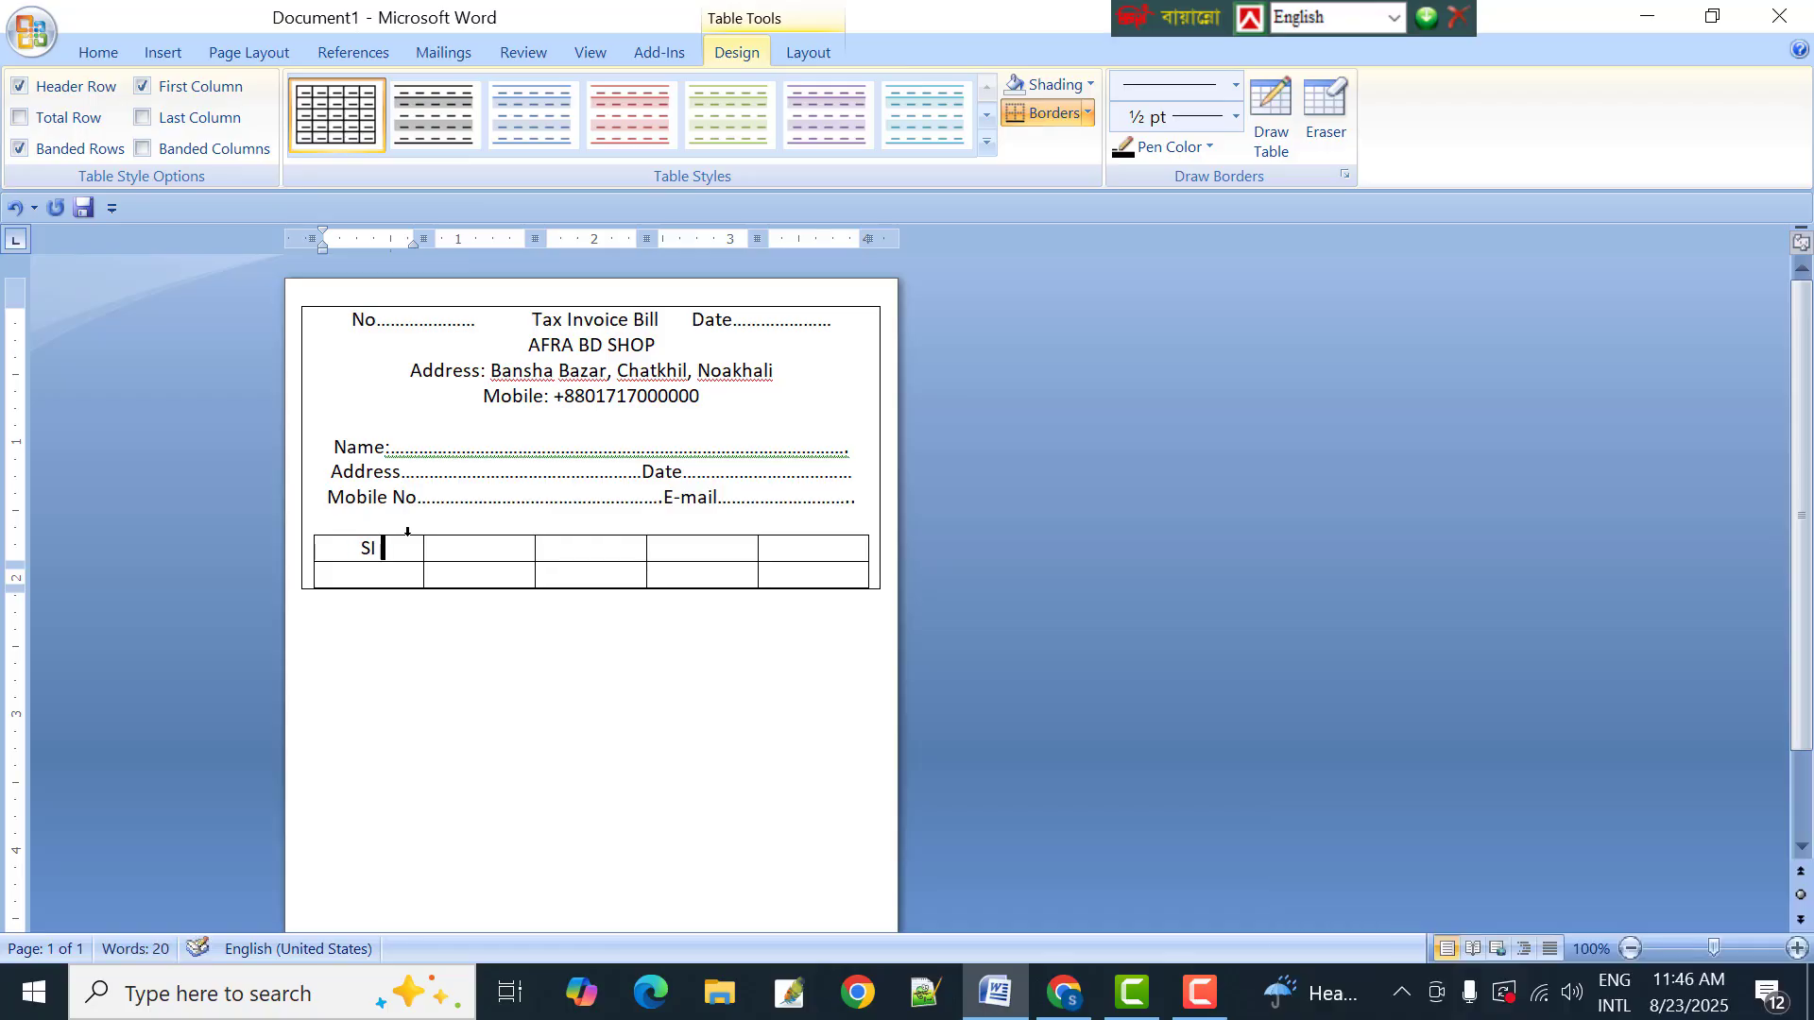
{"action": "type", "text": "no"}
{"action": "key", "text": "BackSpace"}
{"action": "key", "text": "BackSpace"}
{"action": "key", "text": "BackSpace"}
{"action": "key", "text": "BackSpace"}
{"action": "type", "text": "I NO."}
Enter "Descrioption" as the heading of the item table's second column
{"action": "left_click", "coordinate": [477, 553]}
{"action": "type", "text": "d"}
{"action": "key", "text": "BackSpace"}
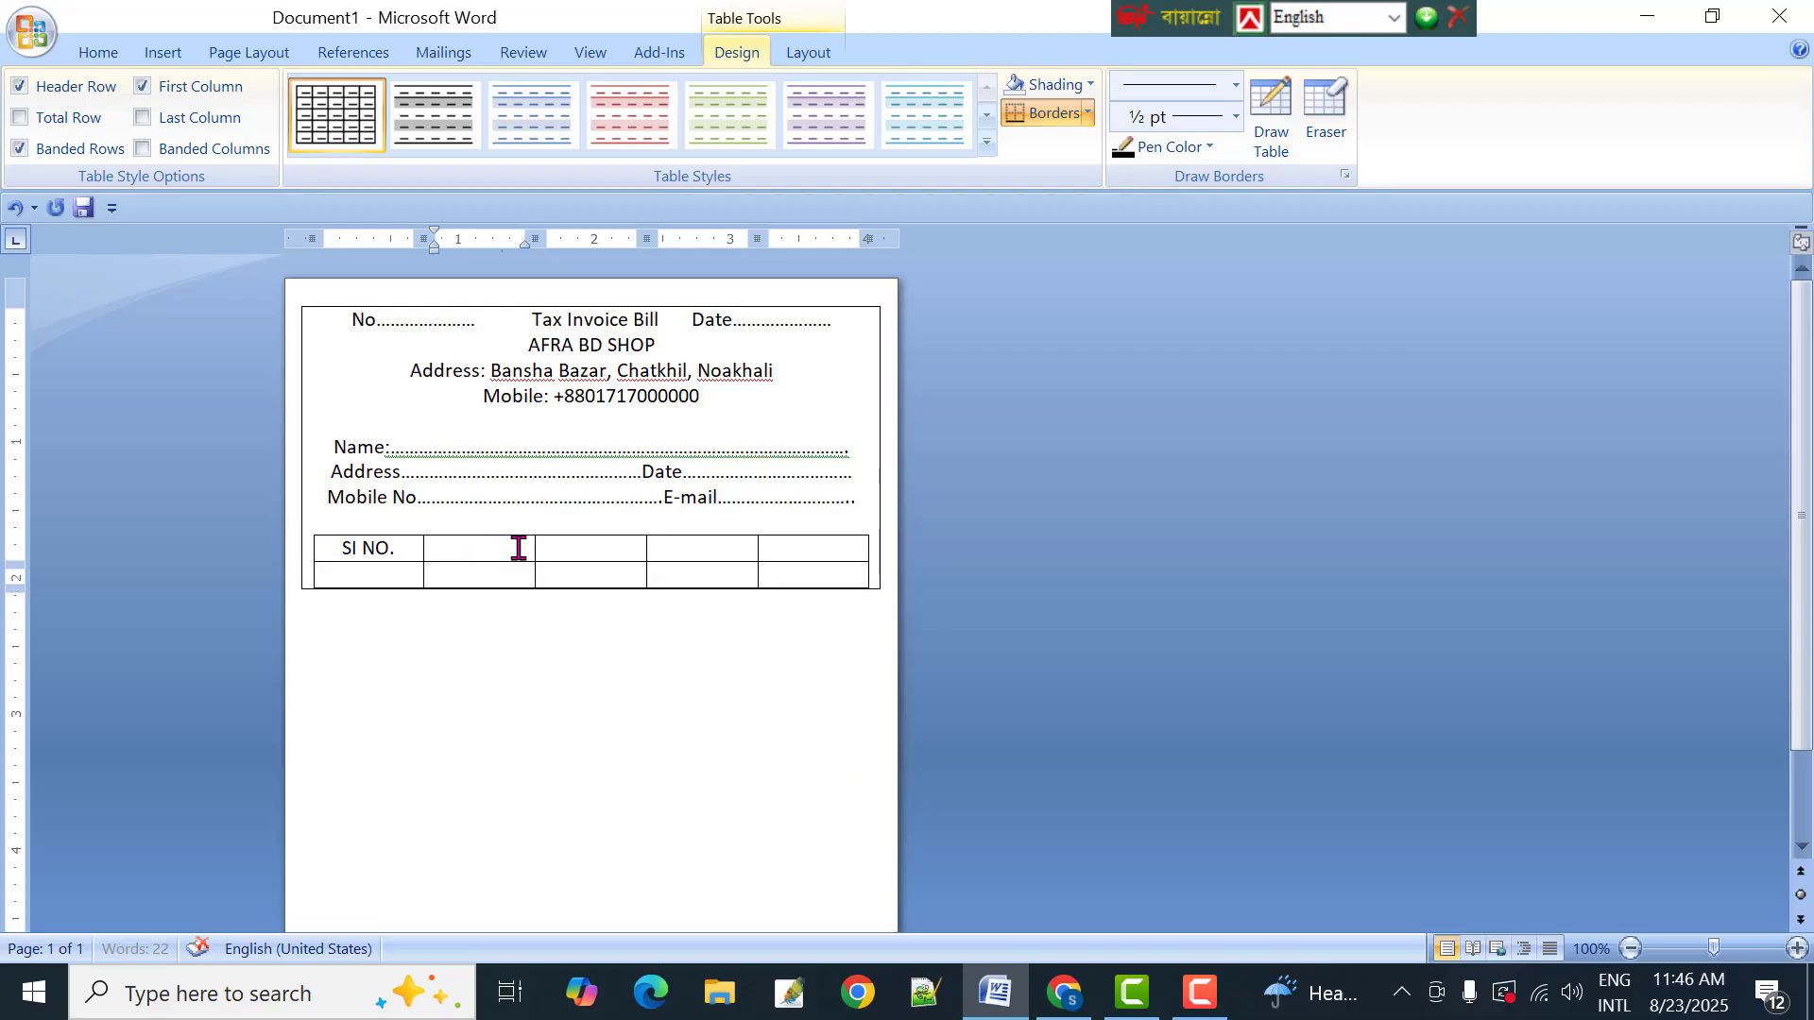
{"action": "type", "text": "Descrioption"}
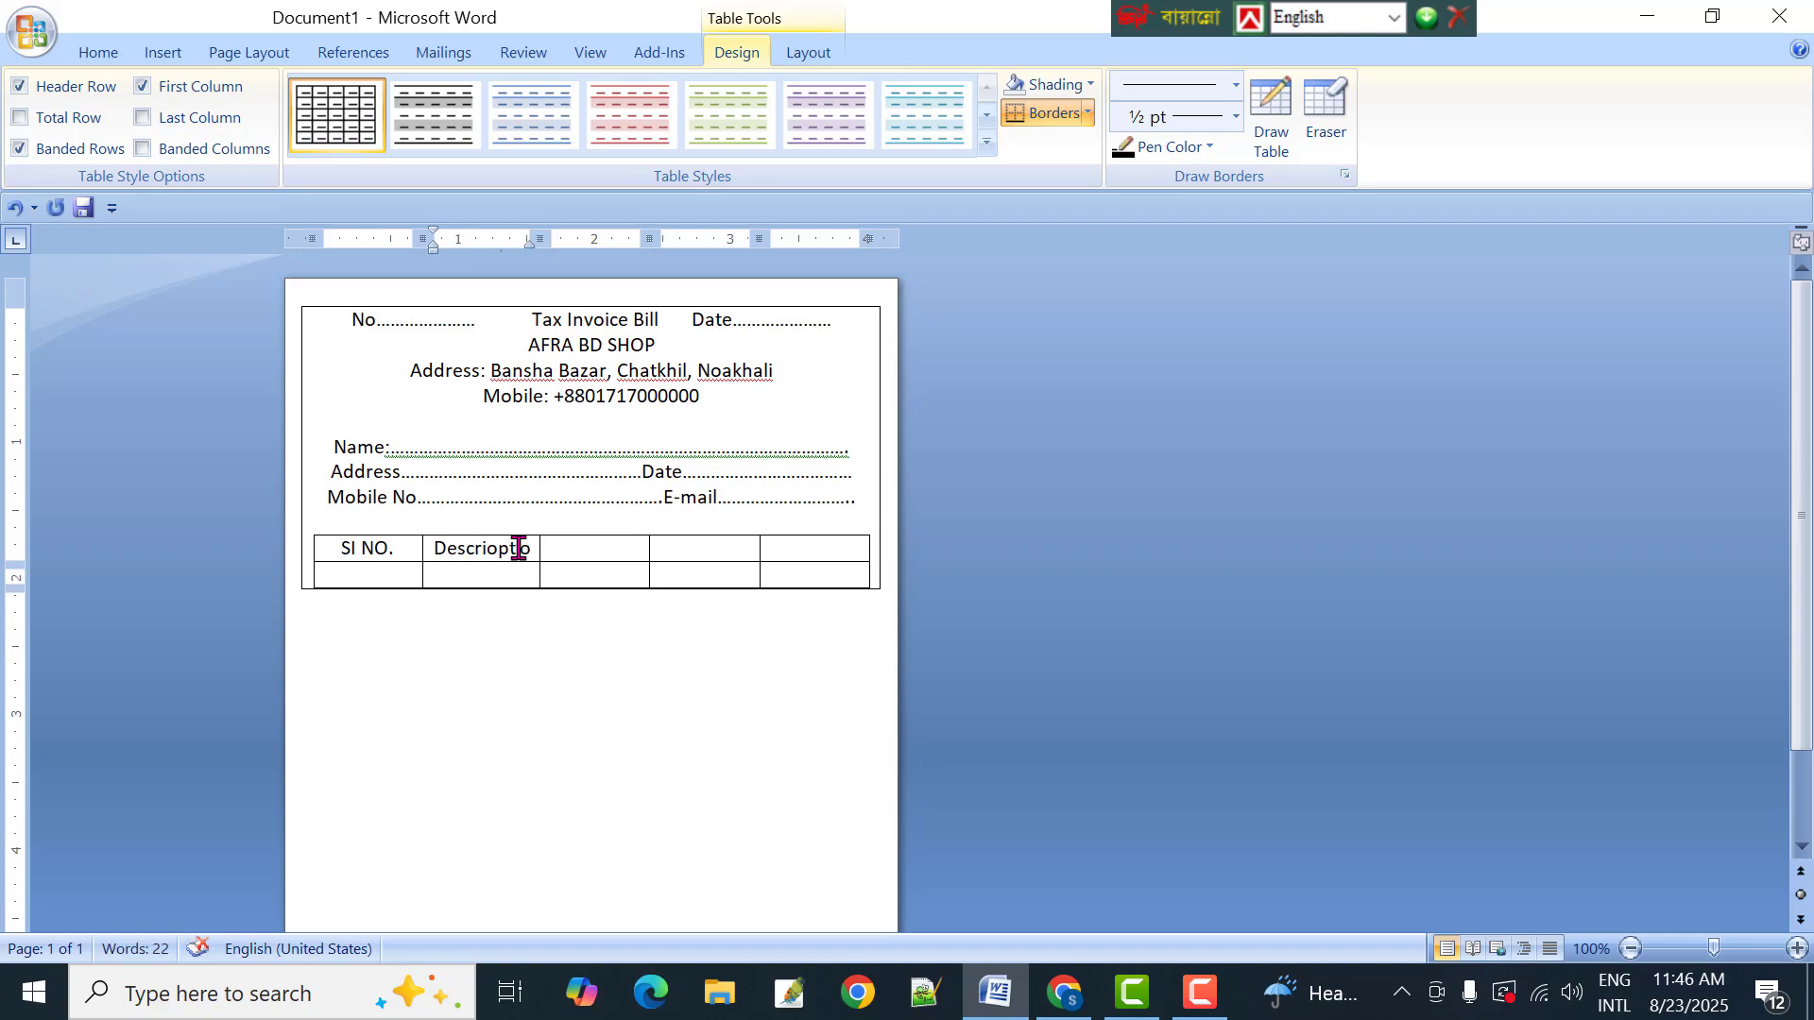
Enter "Qty" as the heading of the item table's third column
{"action": "left_click", "coordinate": [609, 548]}
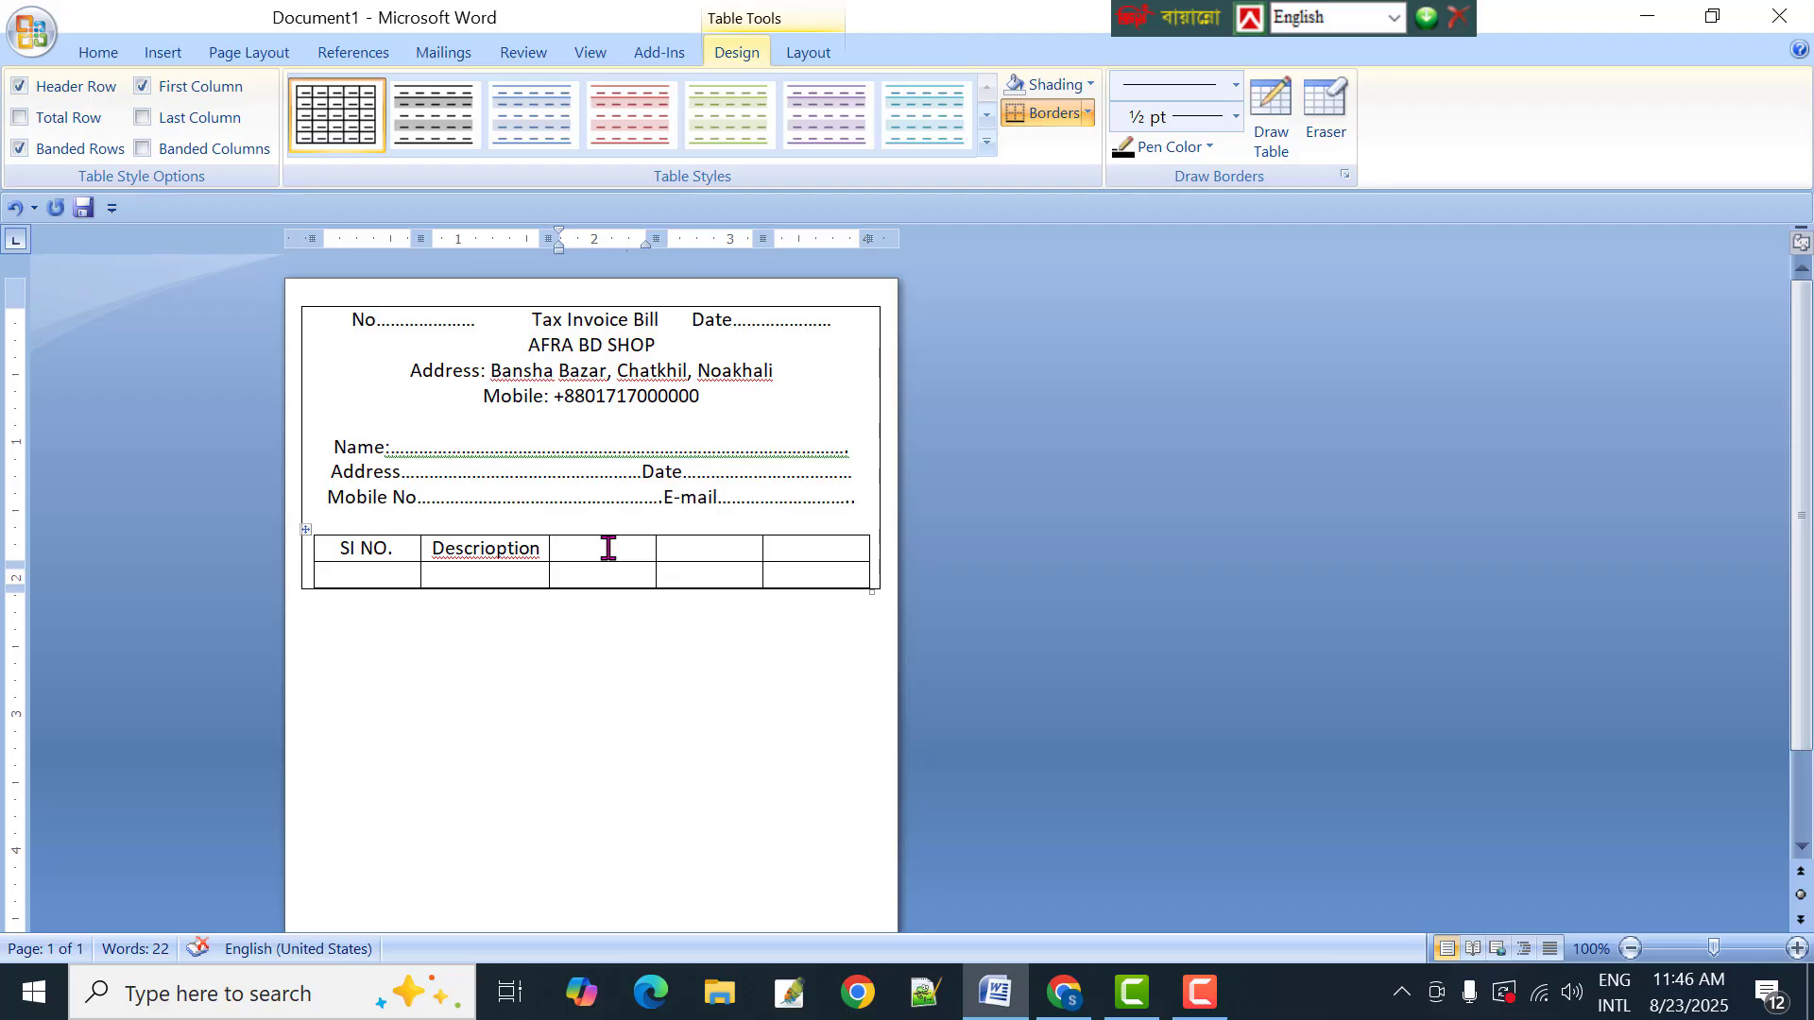
{"action": "type", "text": "q"}
{"action": "key", "text": "BackSpace"}
{"action": "type", "text": "QT"}
{"action": "key", "text": "BackSpace"}
{"action": "type", "text": "t"}
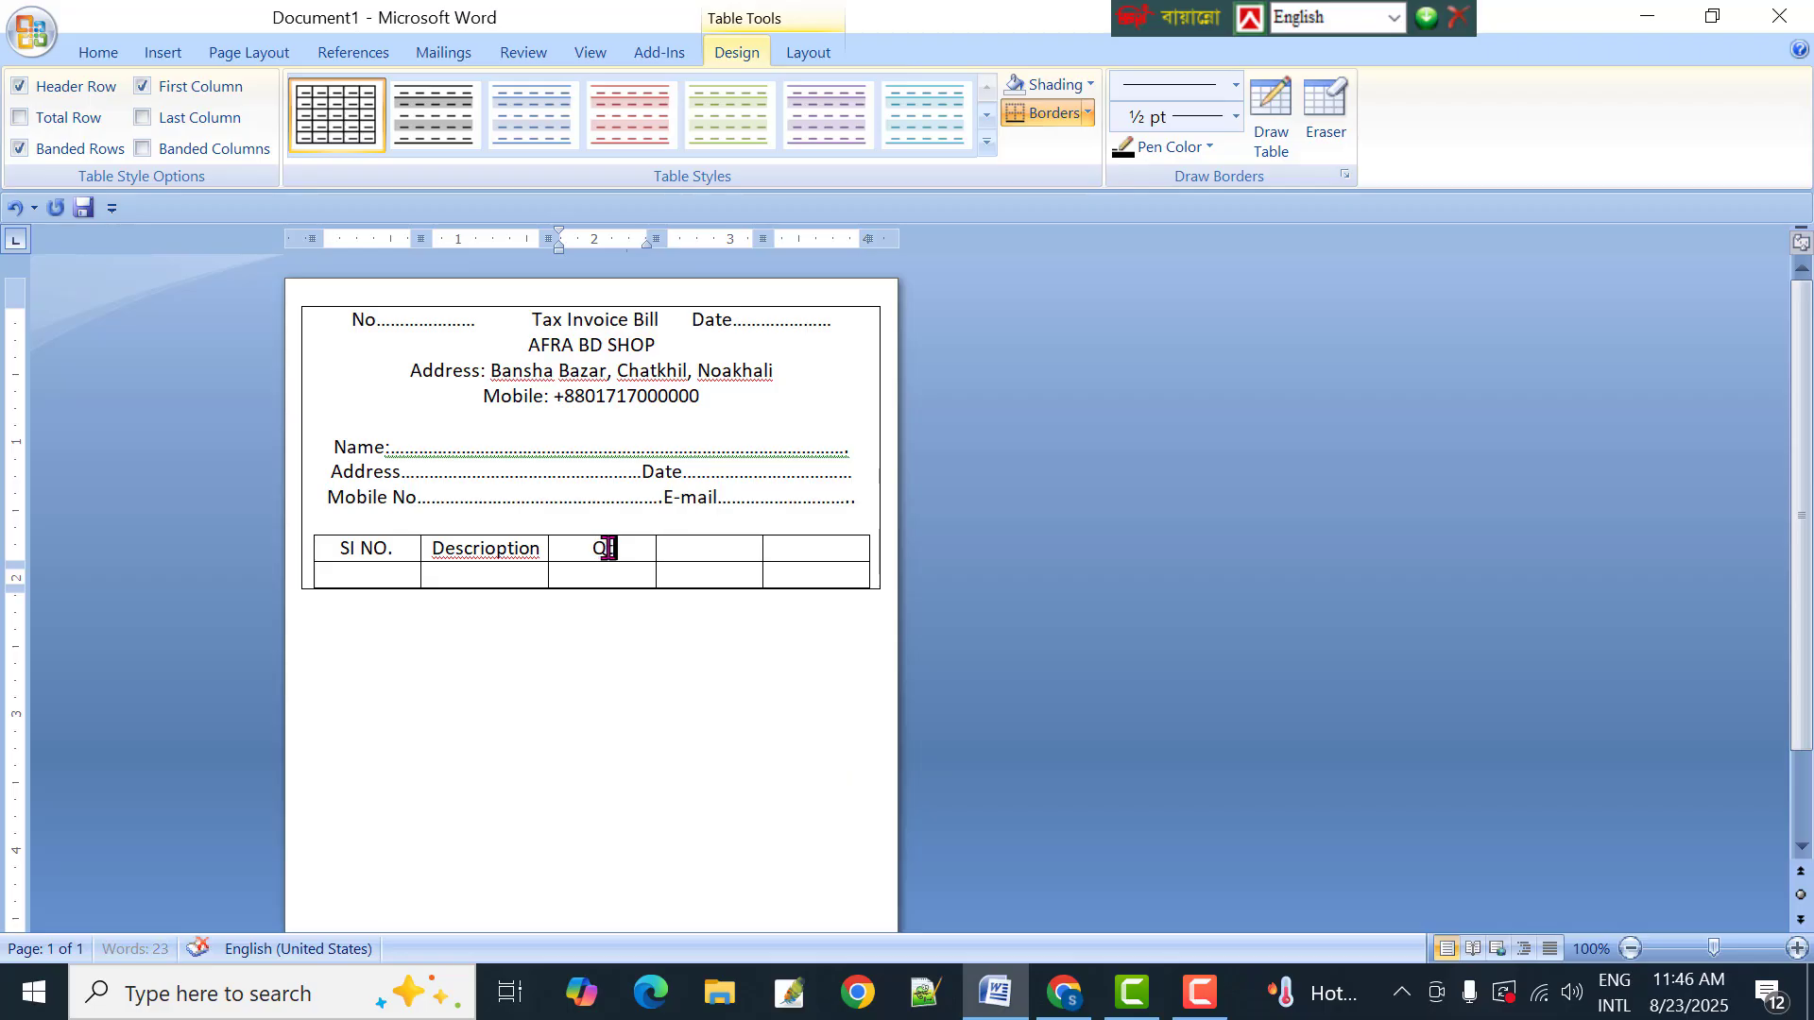
{"action": "type", "text": "c"}
{"action": "key", "text": "BackSpace"}
{"action": "type", "text": "y"}
Head the item table's last two columns "Rate" and "Amount"
{"action": "left_click", "coordinate": [694, 550]}
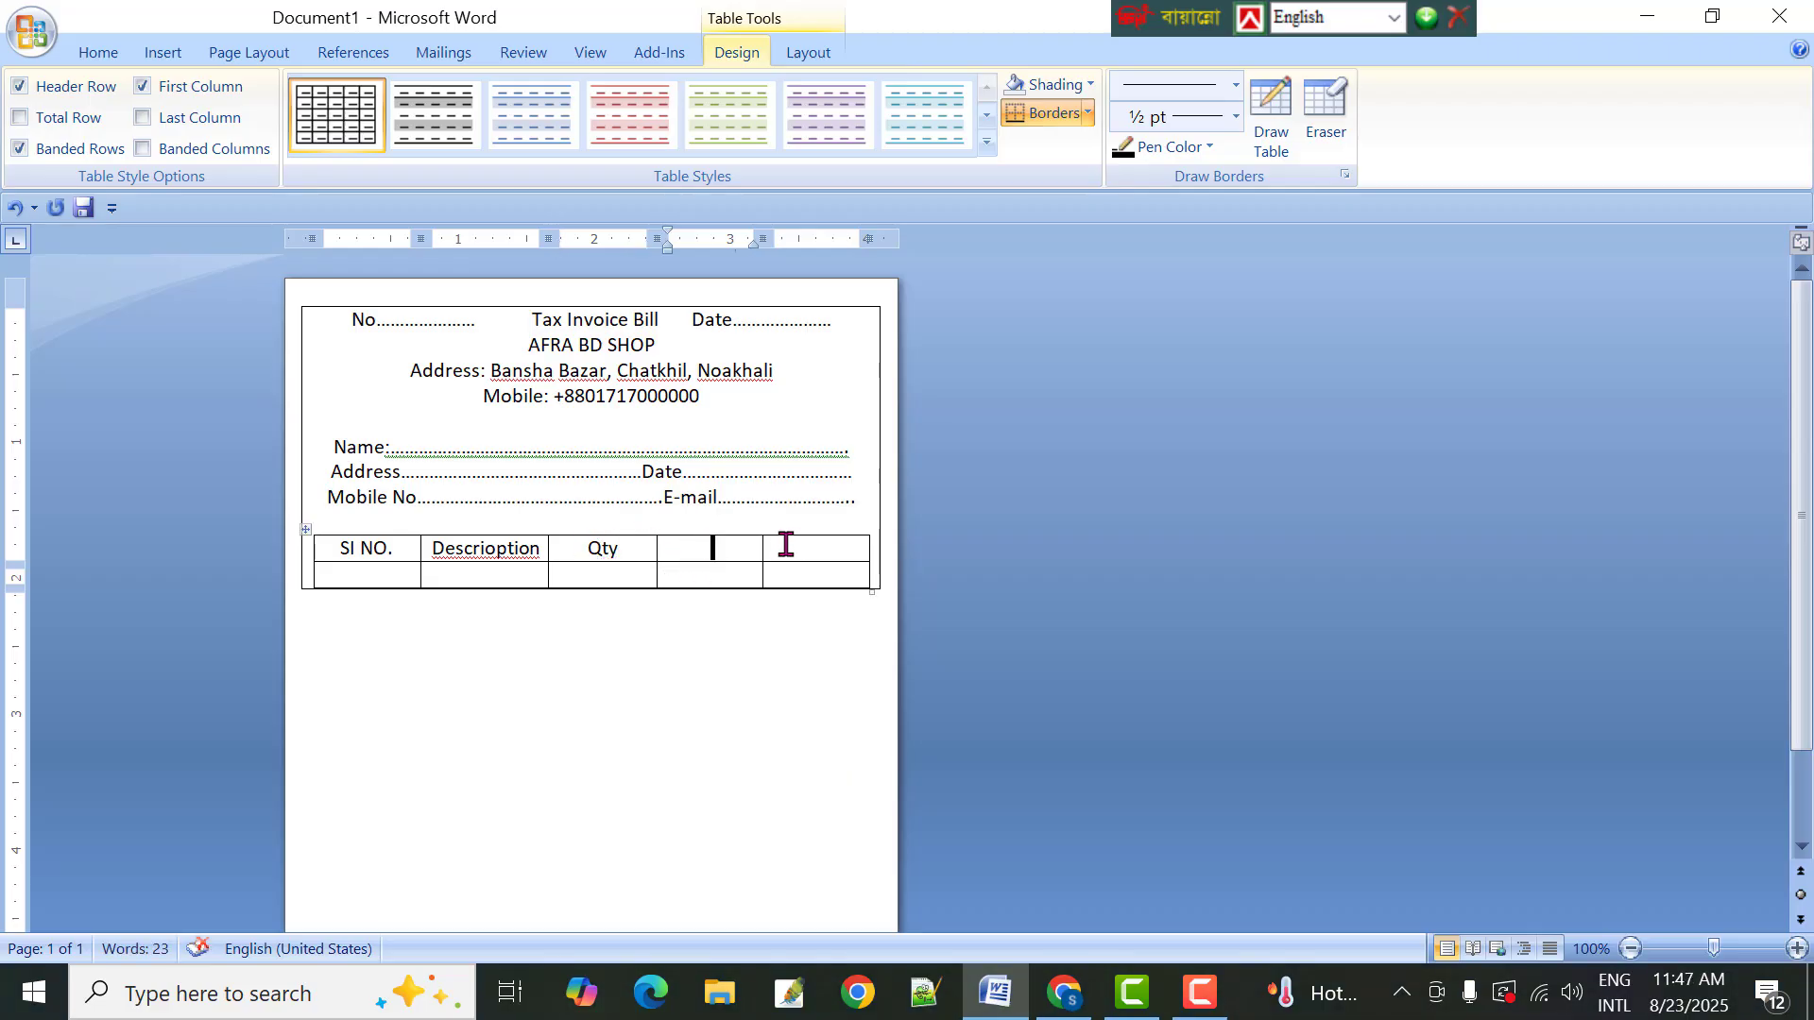
{"action": "type", "text": "Rate"}
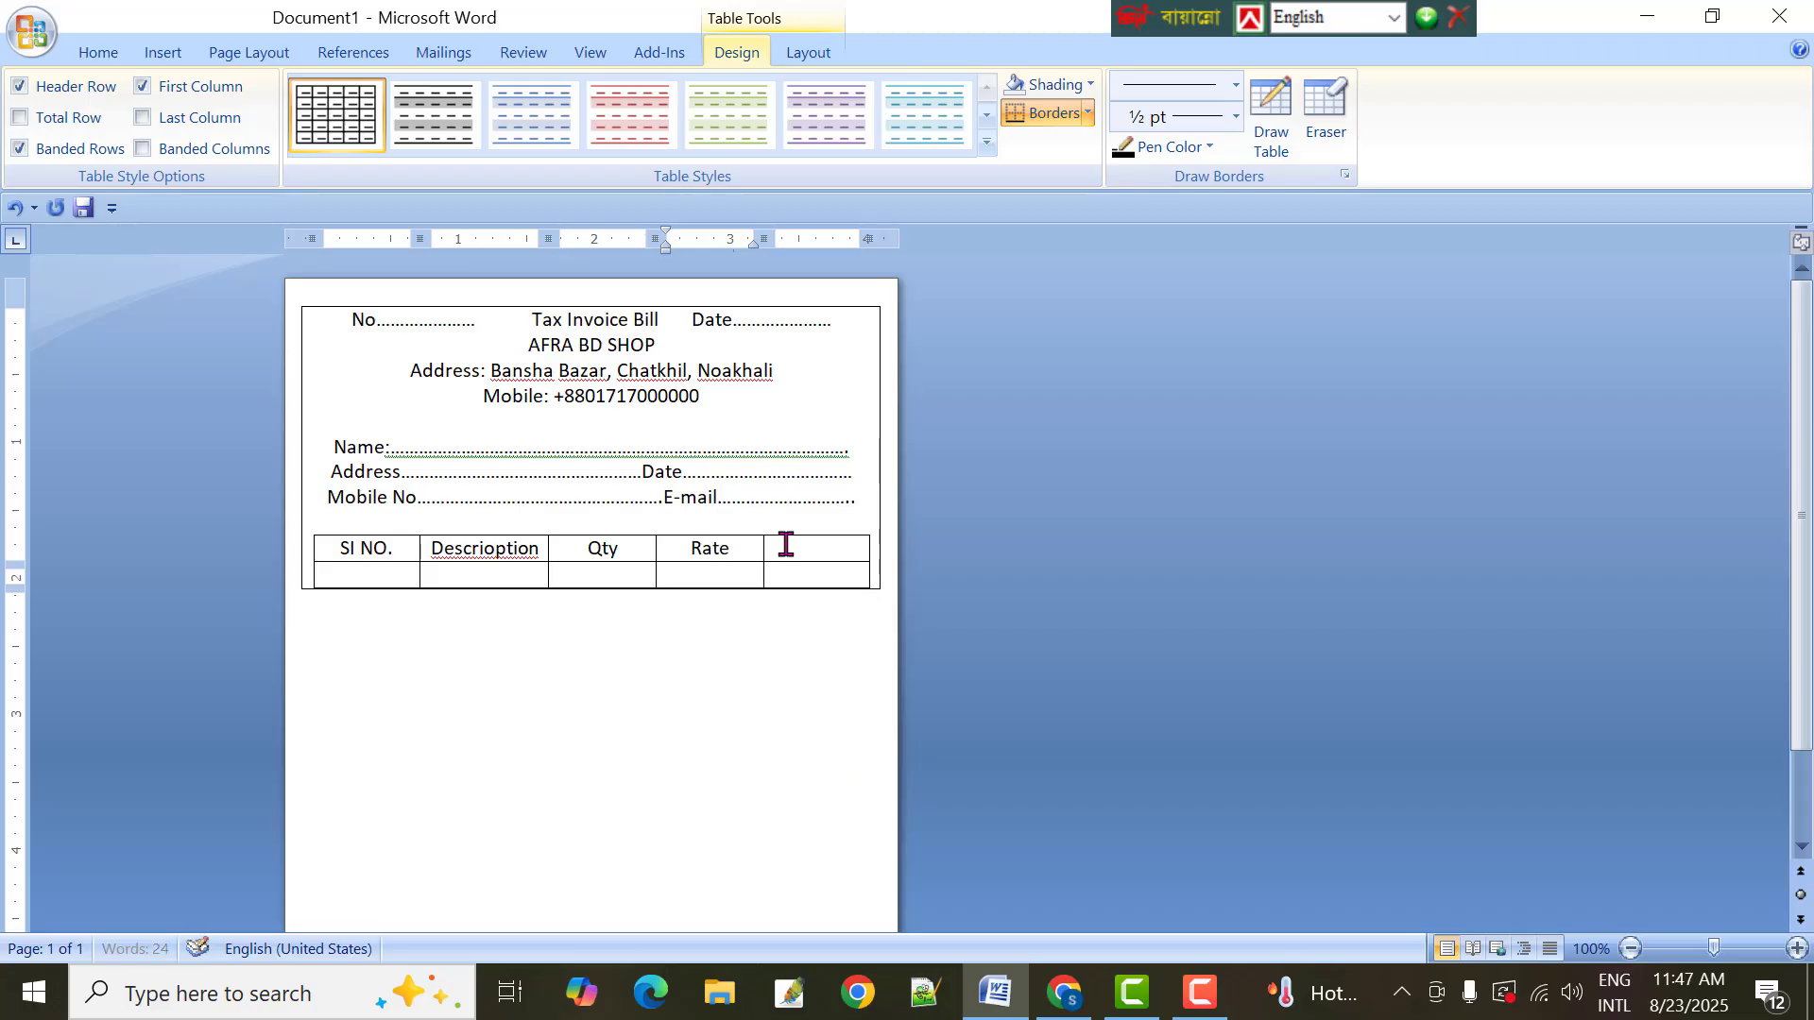
{"action": "left_click", "coordinate": [810, 555]}
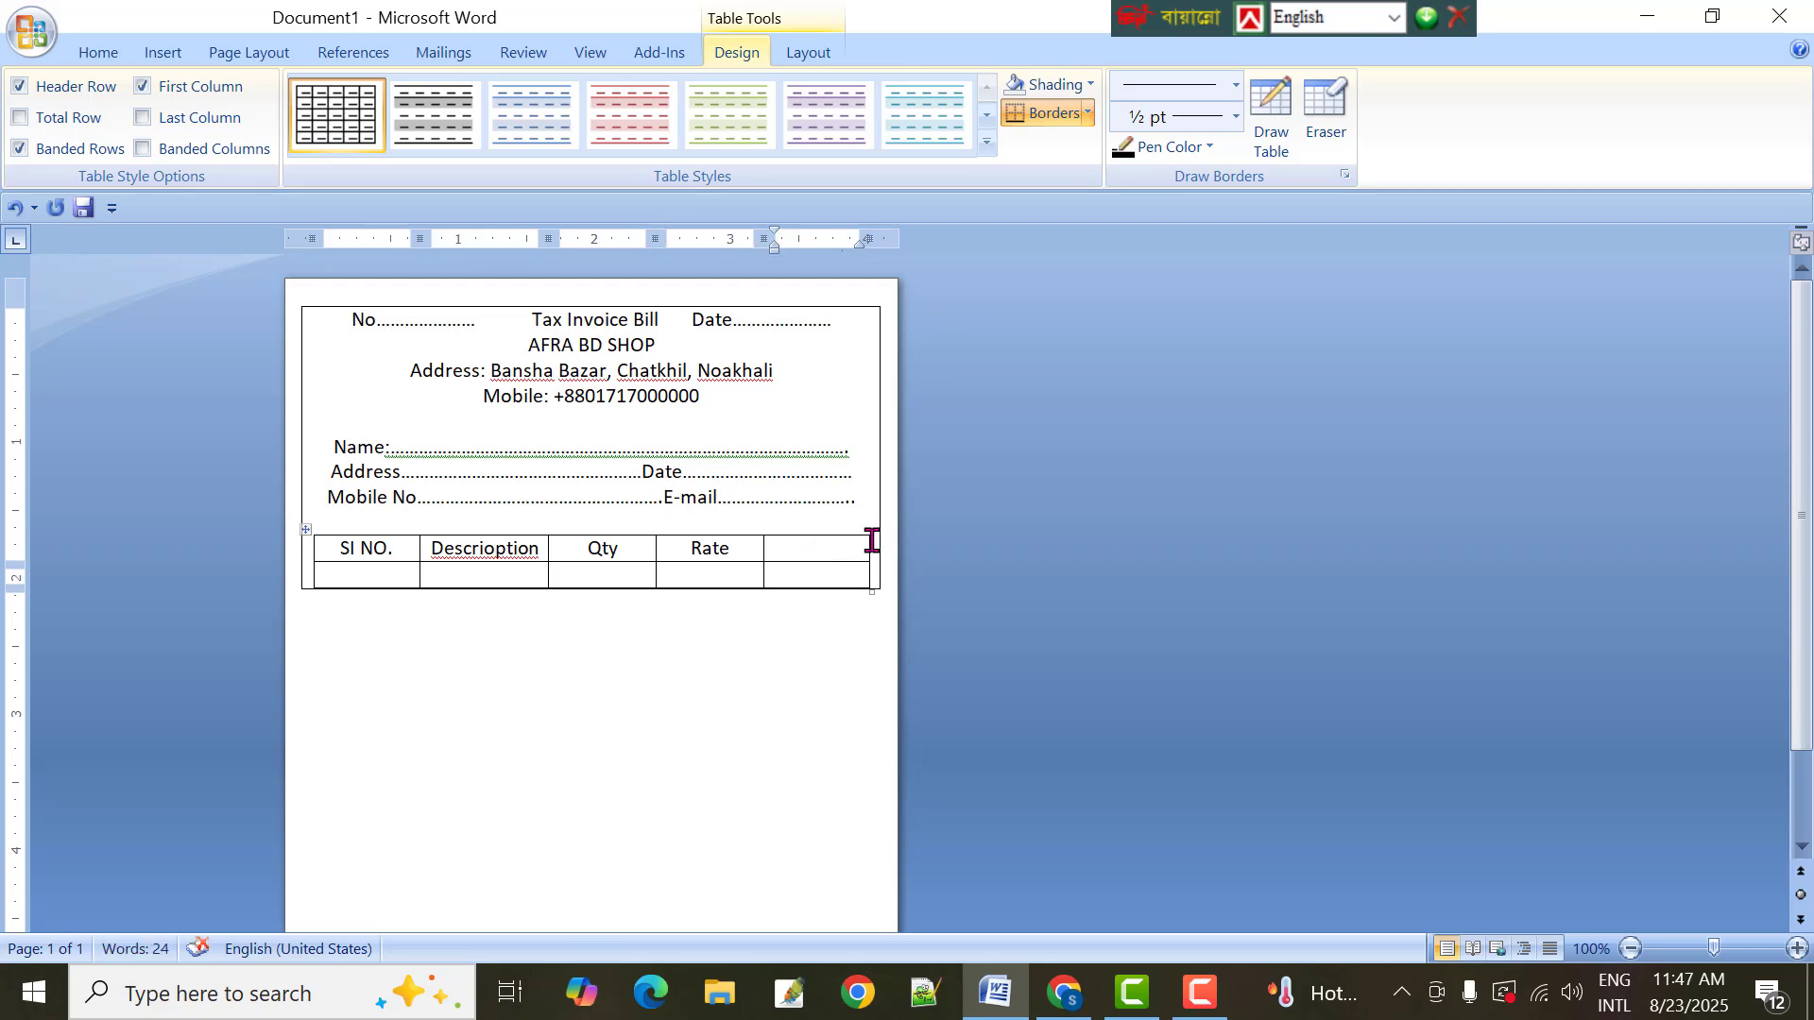
{"action": "type", "text": "Amount"}
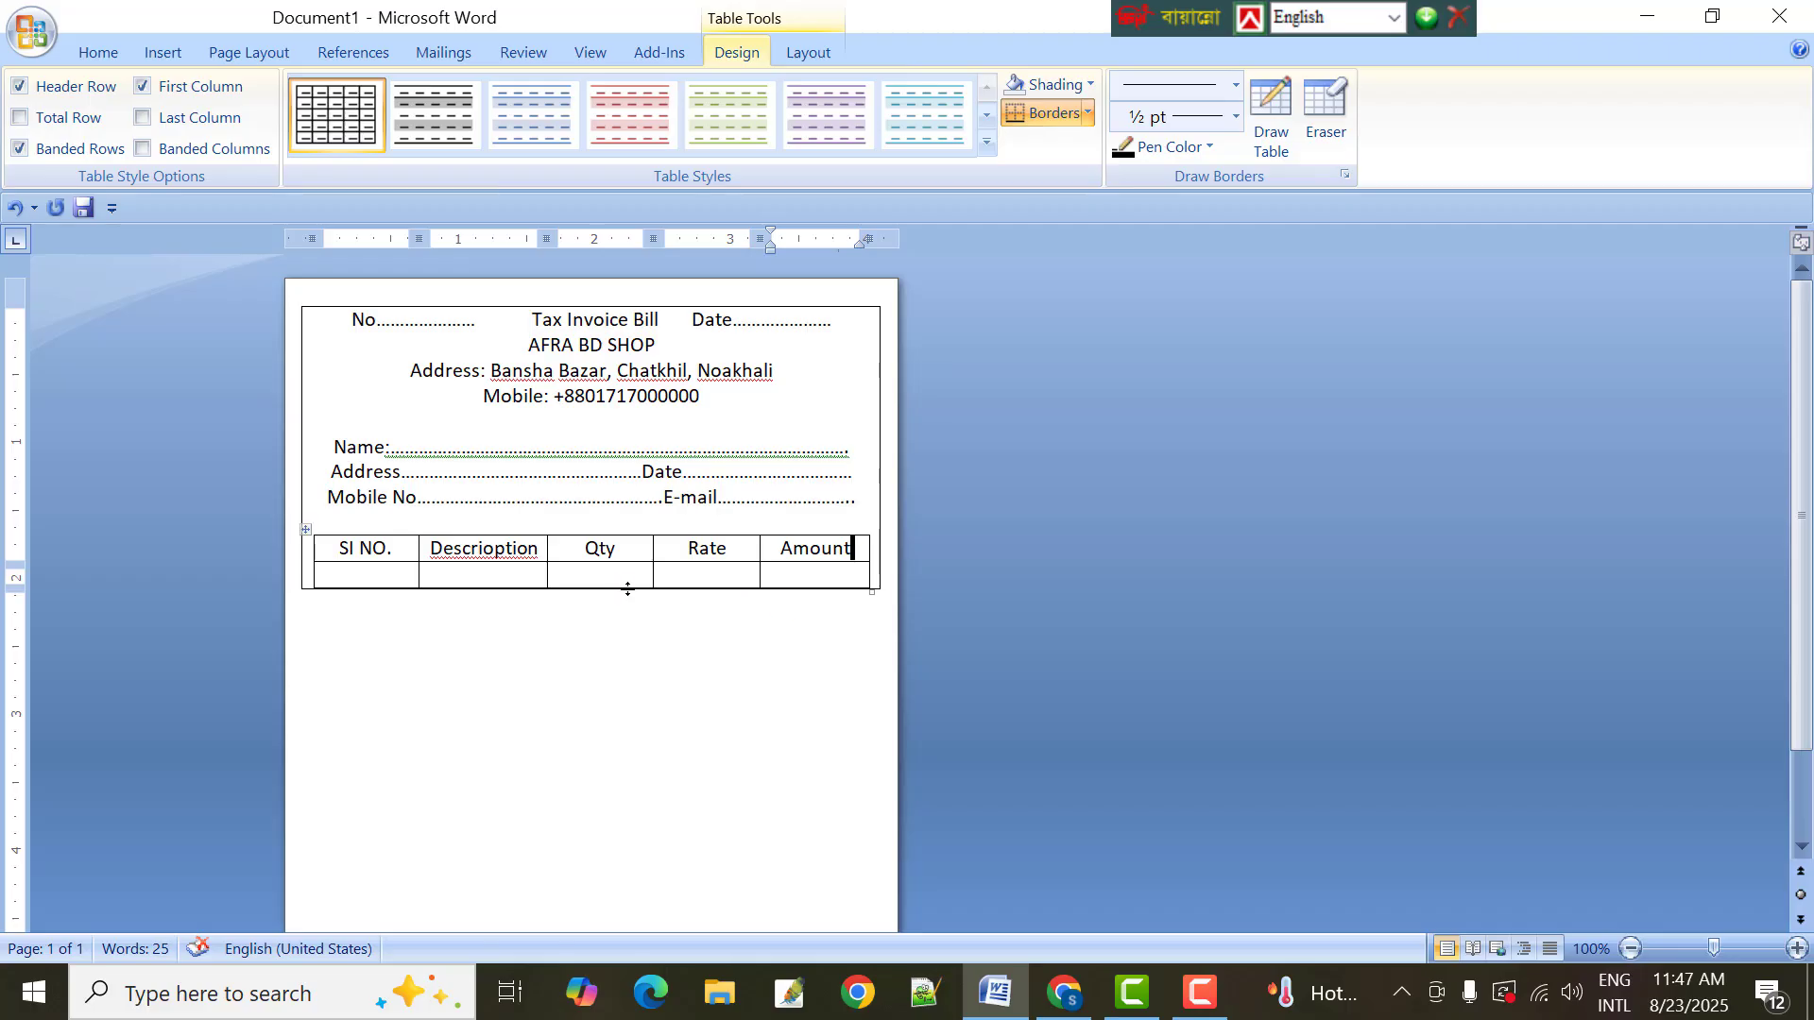
Stretch the item table's blank second row well down the page, extending it with 13 line breaks in the Qty cell
{"action": "left_click_drag", "start_coordinate": [628, 586], "coordinate": [676, 850]}
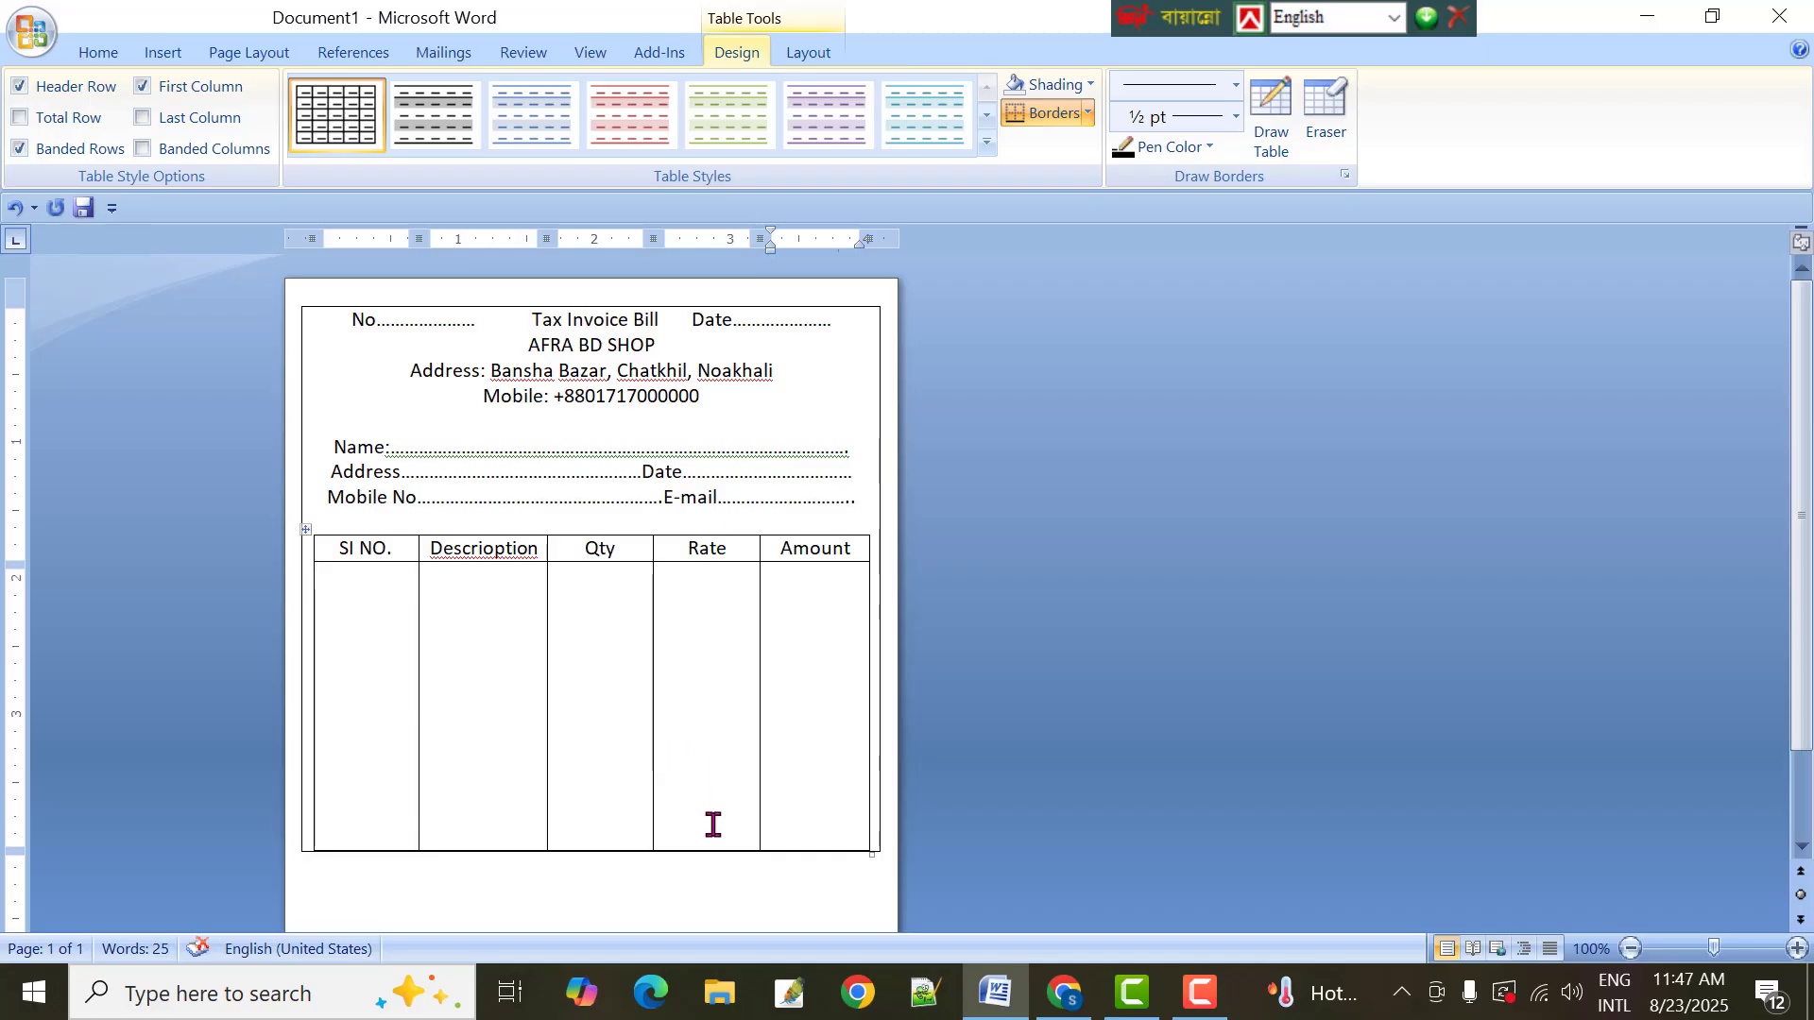
{"action": "left_click", "coordinate": [619, 830]}
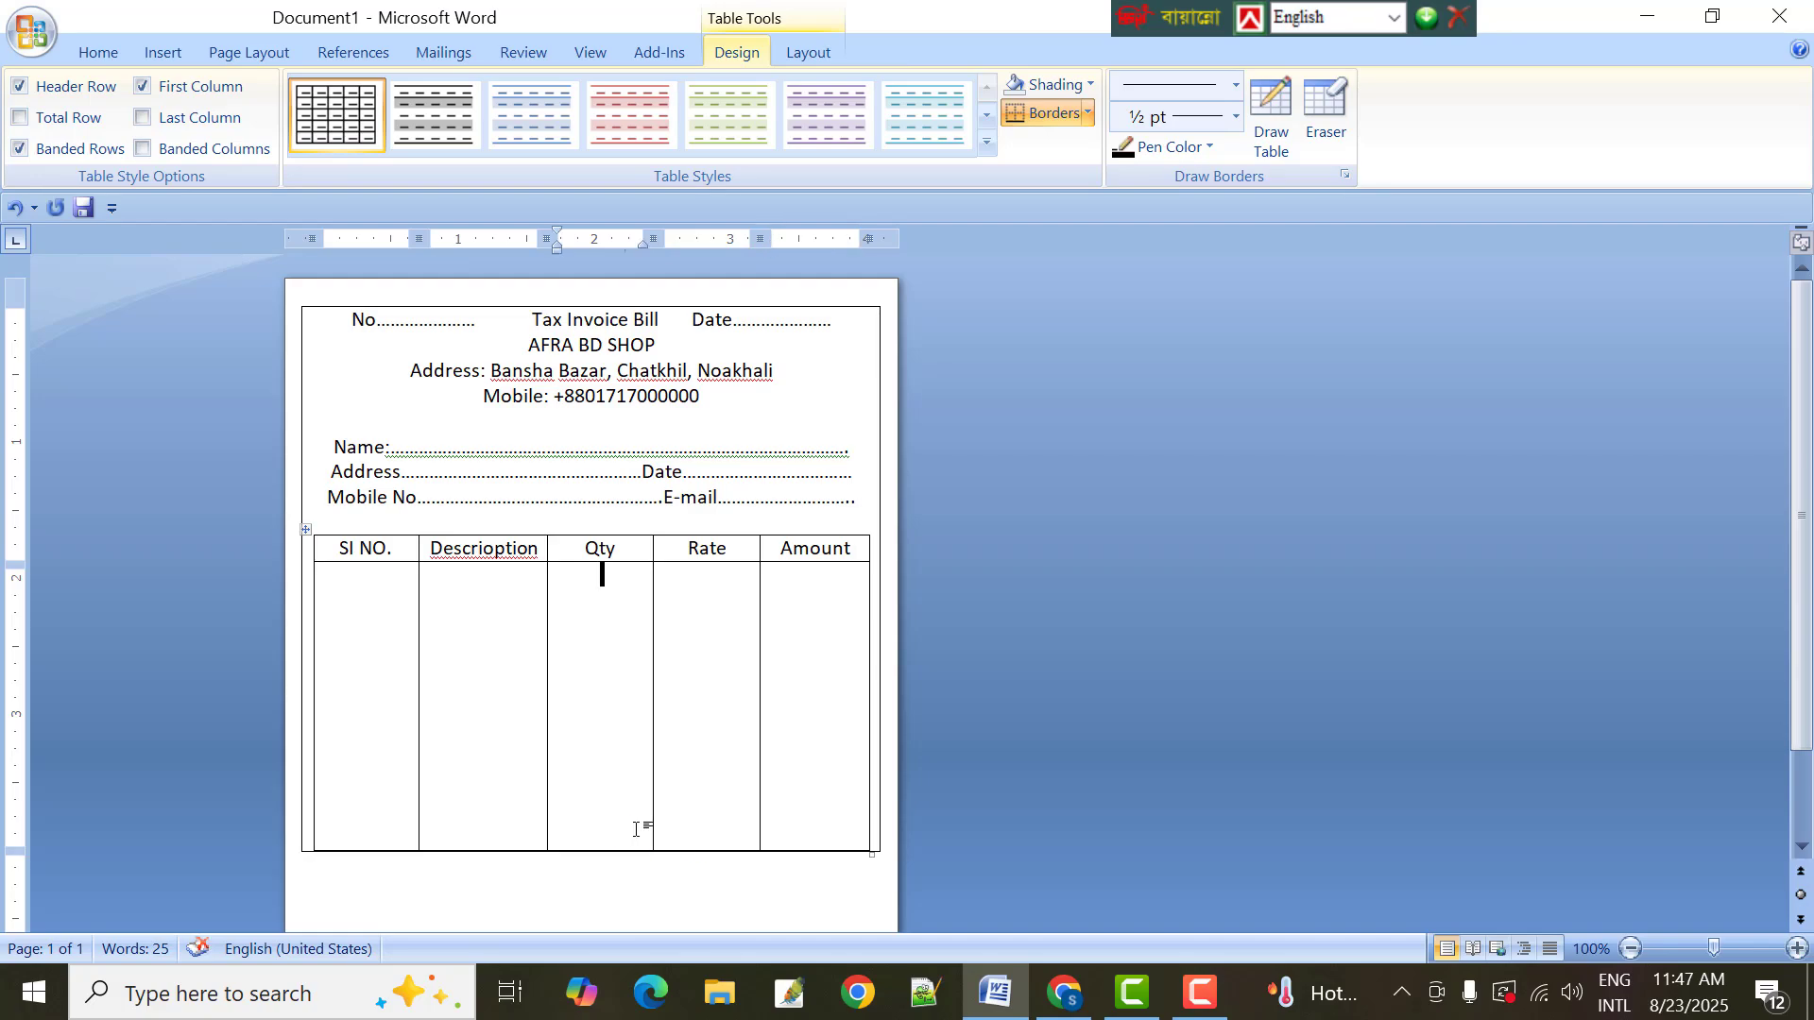
{"action": "key", "text": "Return"}
{"action": "key", "text": "Return"}
{"action": "key", "text": "Return"}
{"action": "key", "text": "Return"}
{"action": "key", "text": "Return"}
{"action": "key", "text": "Return"}
{"action": "key", "text": "Return"}
{"action": "key", "text": "Return"}
{"action": "key", "text": "Return"}
{"action": "key", "text": "Return"}
{"action": "key", "text": "Return"}
{"action": "key", "text": "Return"}
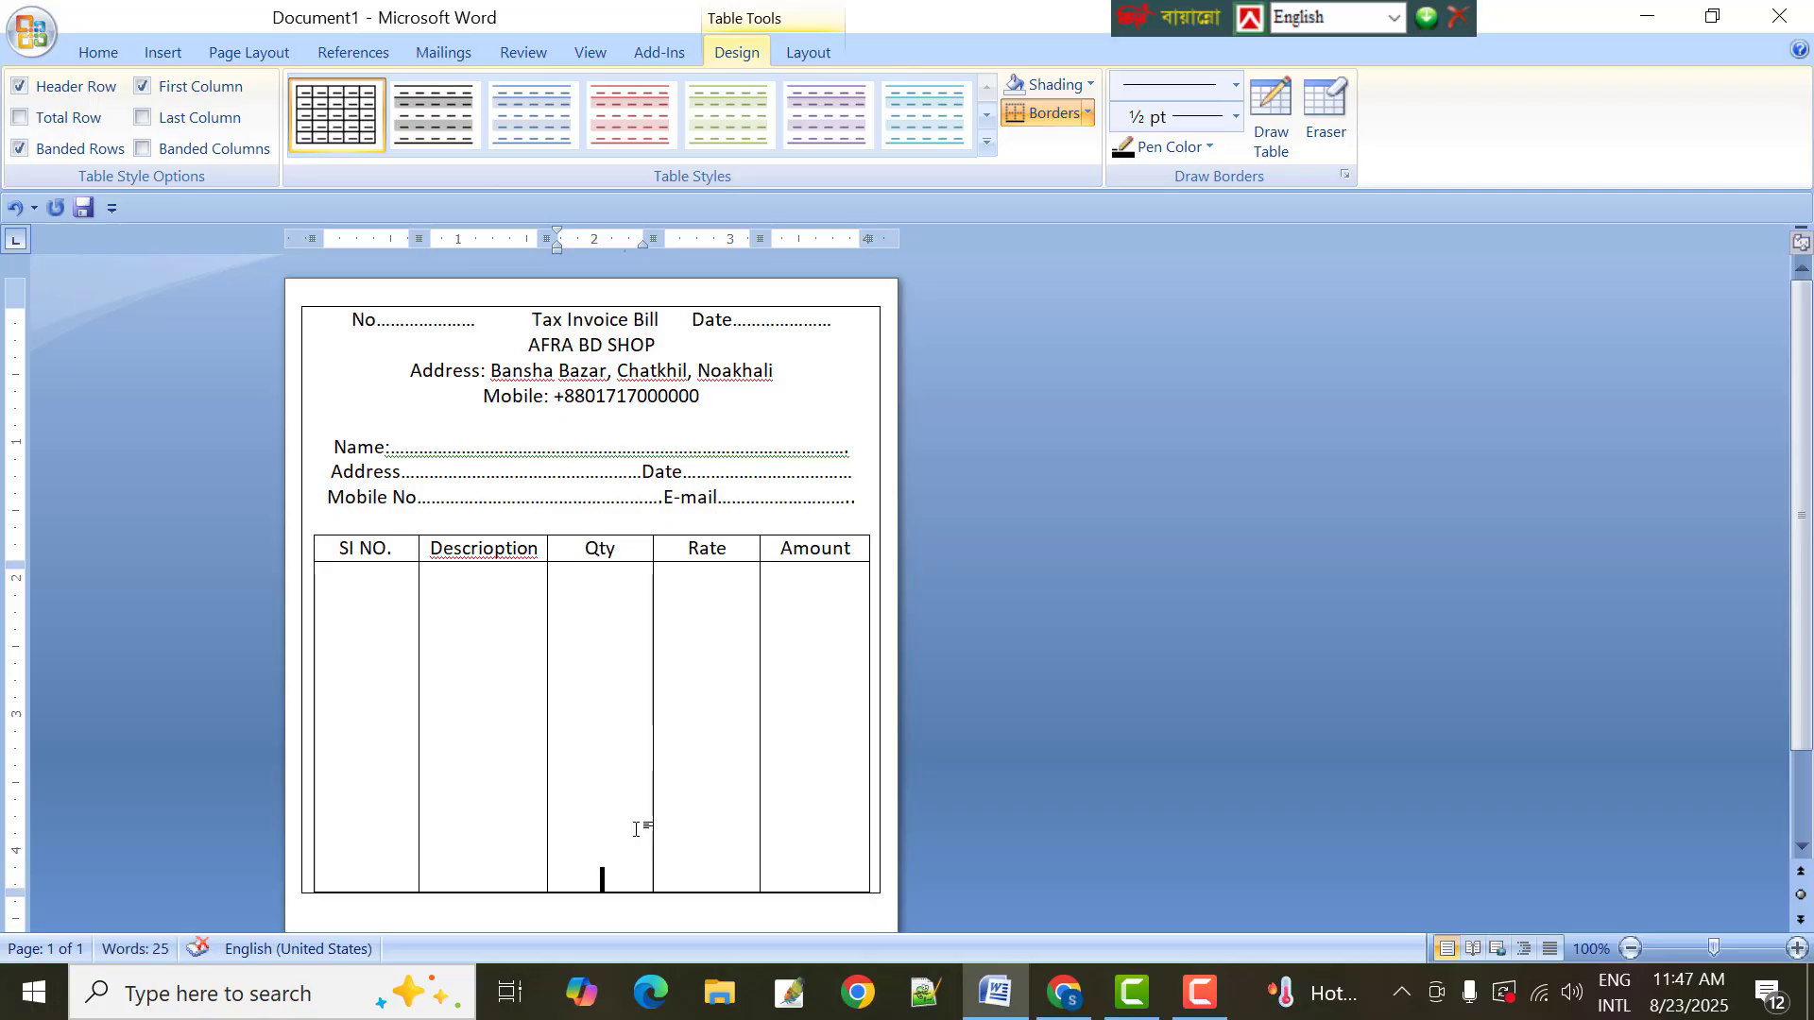
{"action": "key", "text": "Return"}
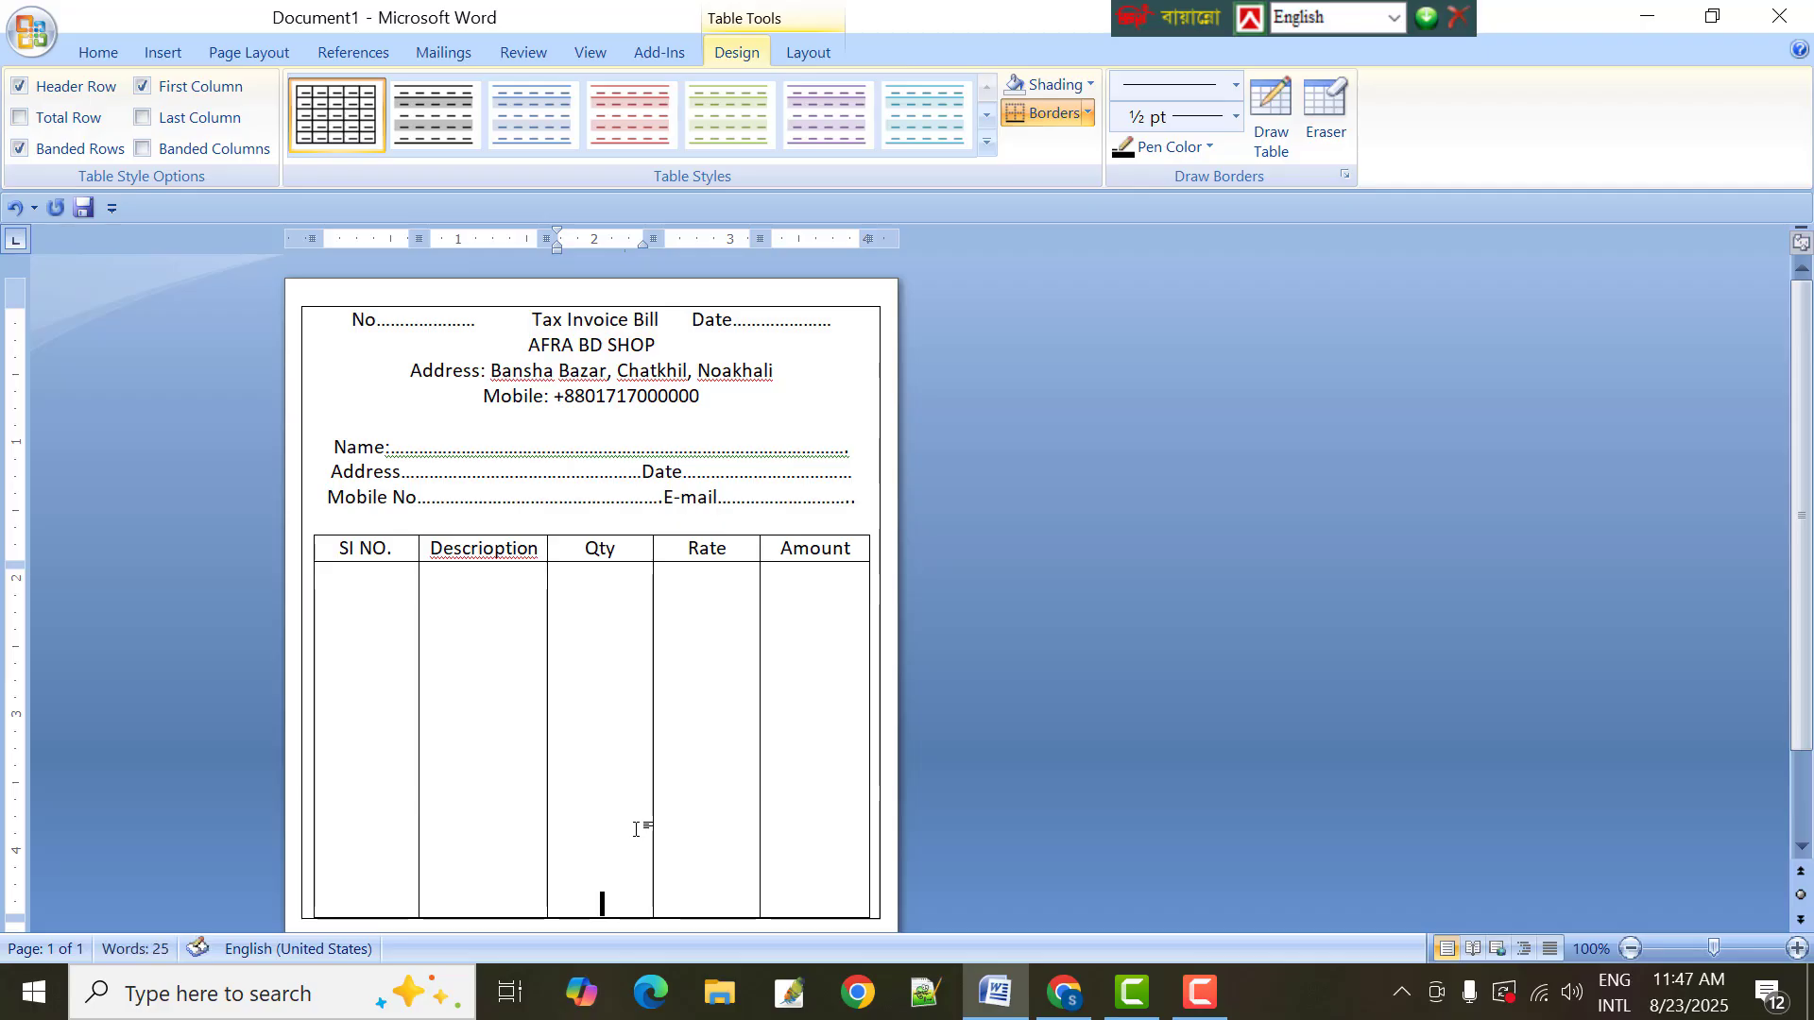
Draw two horizontal lines across the Qty, Rate and Amount columns in the lower part of the tall blank row
{"action": "scroll", "coordinate": [1028, 762], "scroll_direction": "down", "scroll_amount": 1}
{"action": "scroll", "coordinate": [1028, 762], "scroll_direction": "up", "scroll_amount": 1}
{"action": "scroll", "coordinate": [936, 742], "scroll_direction": "down", "scroll_amount": 2}
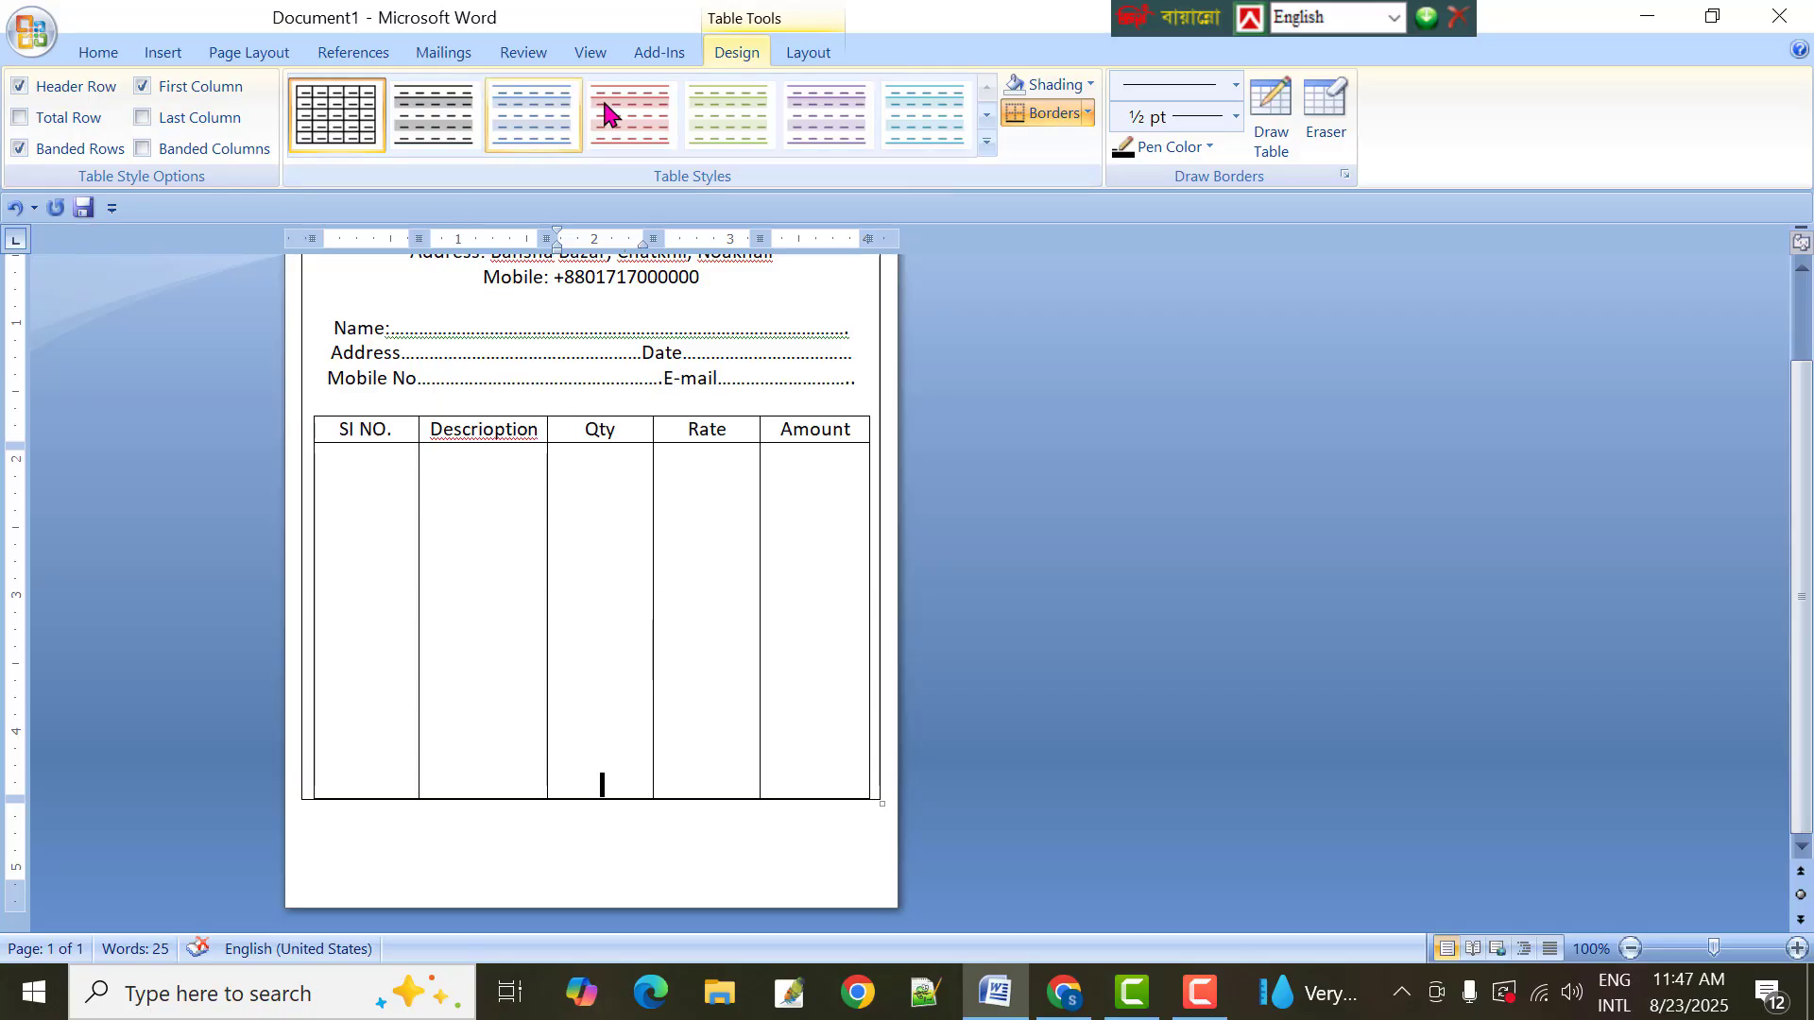
{"action": "left_click", "coordinate": [1270, 102]}
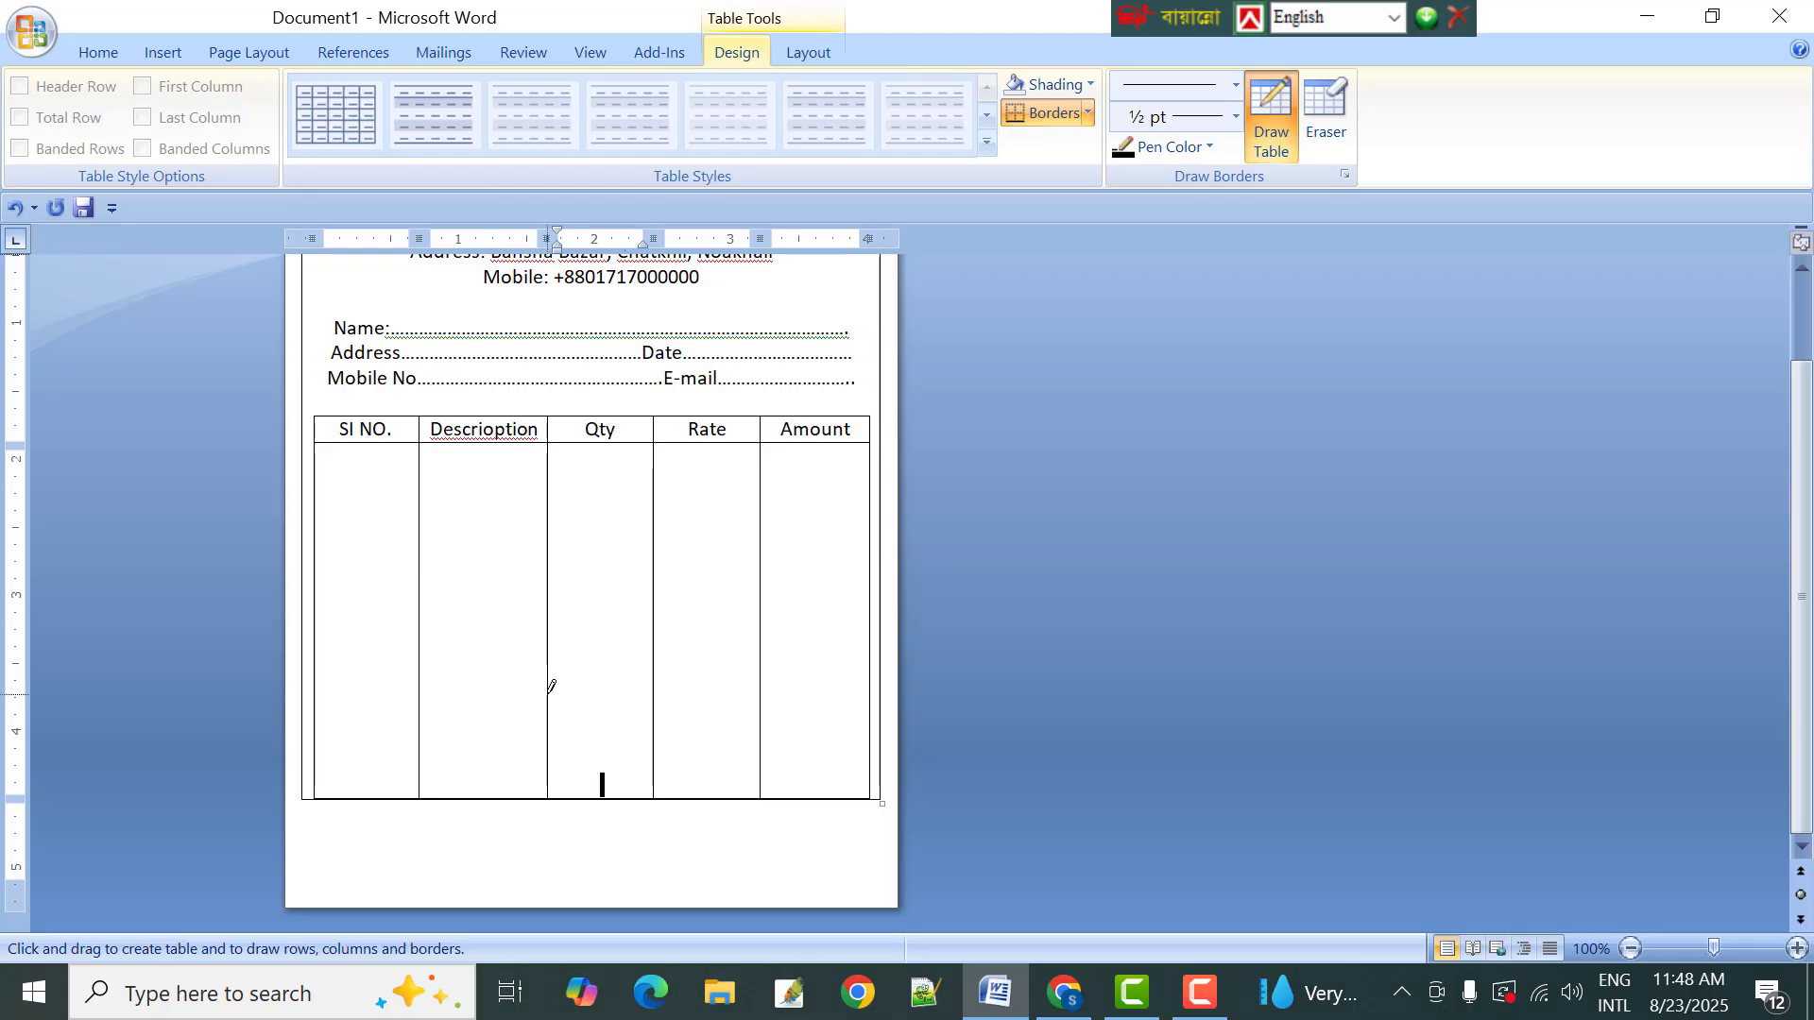
{"action": "left_click_drag", "start_coordinate": [555, 695], "coordinate": [682, 693]}
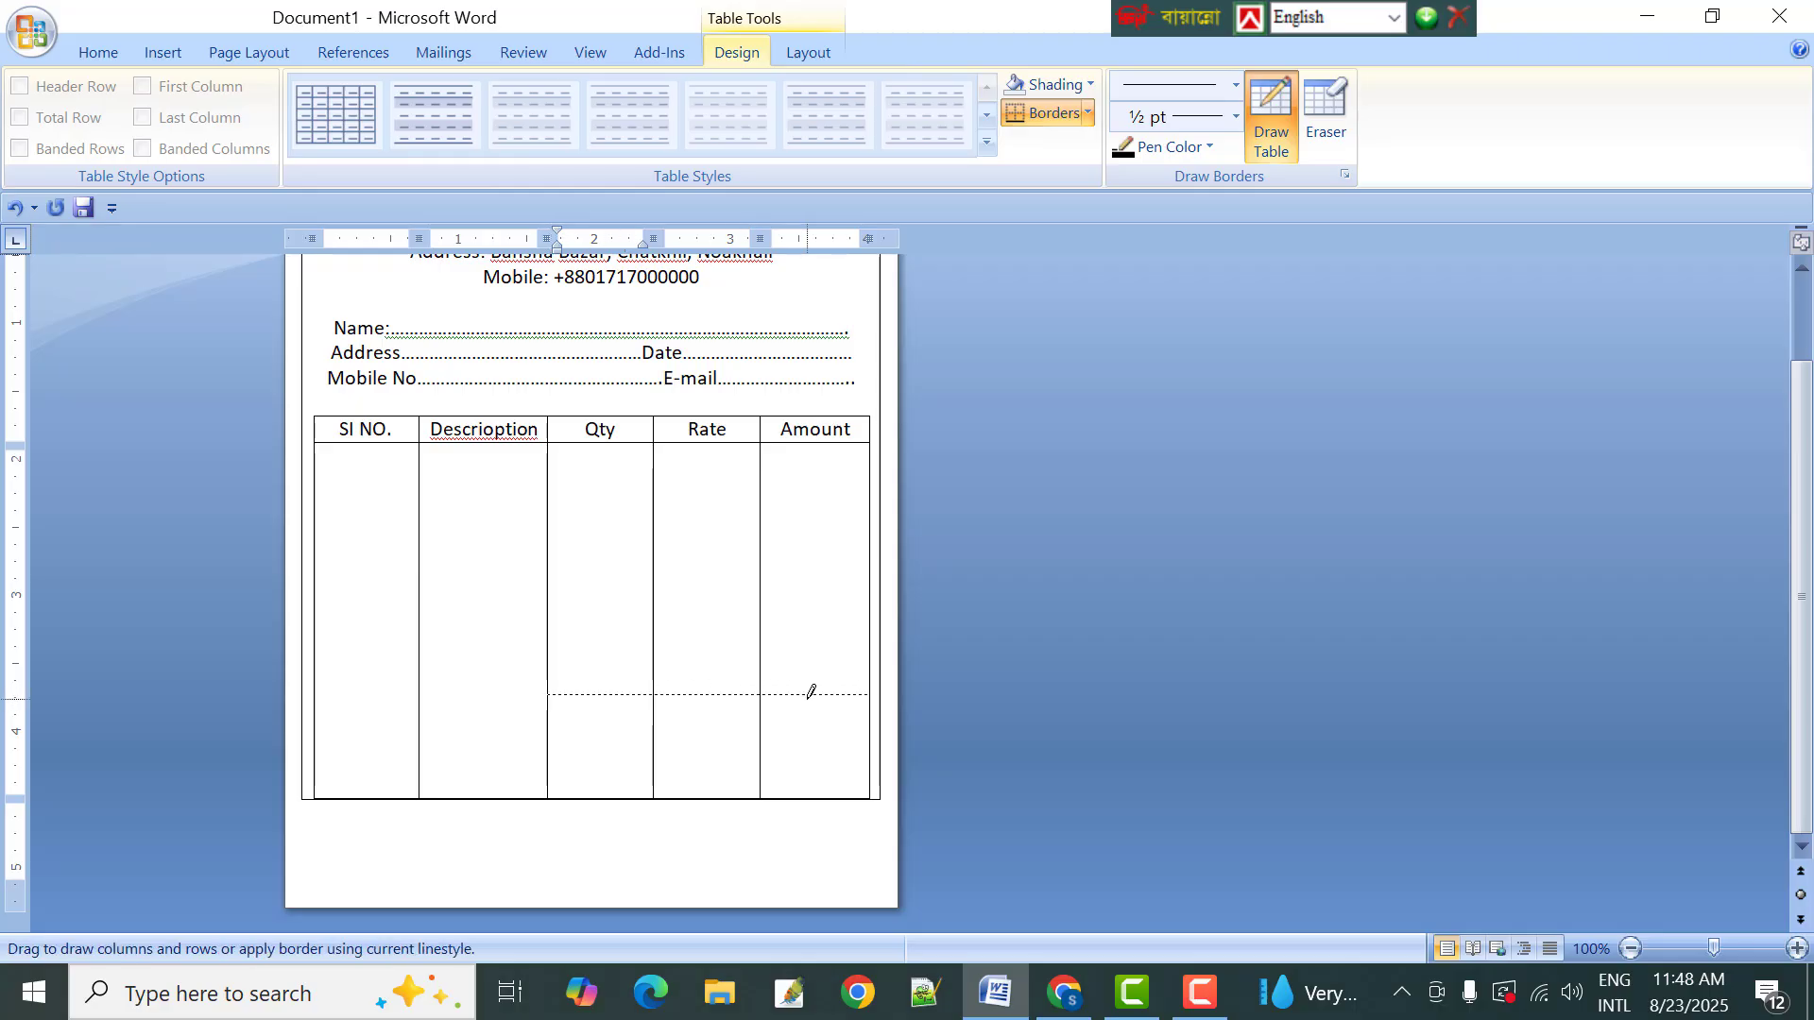
{"action": "left_click_drag", "start_coordinate": [812, 693], "coordinate": [845, 695]}
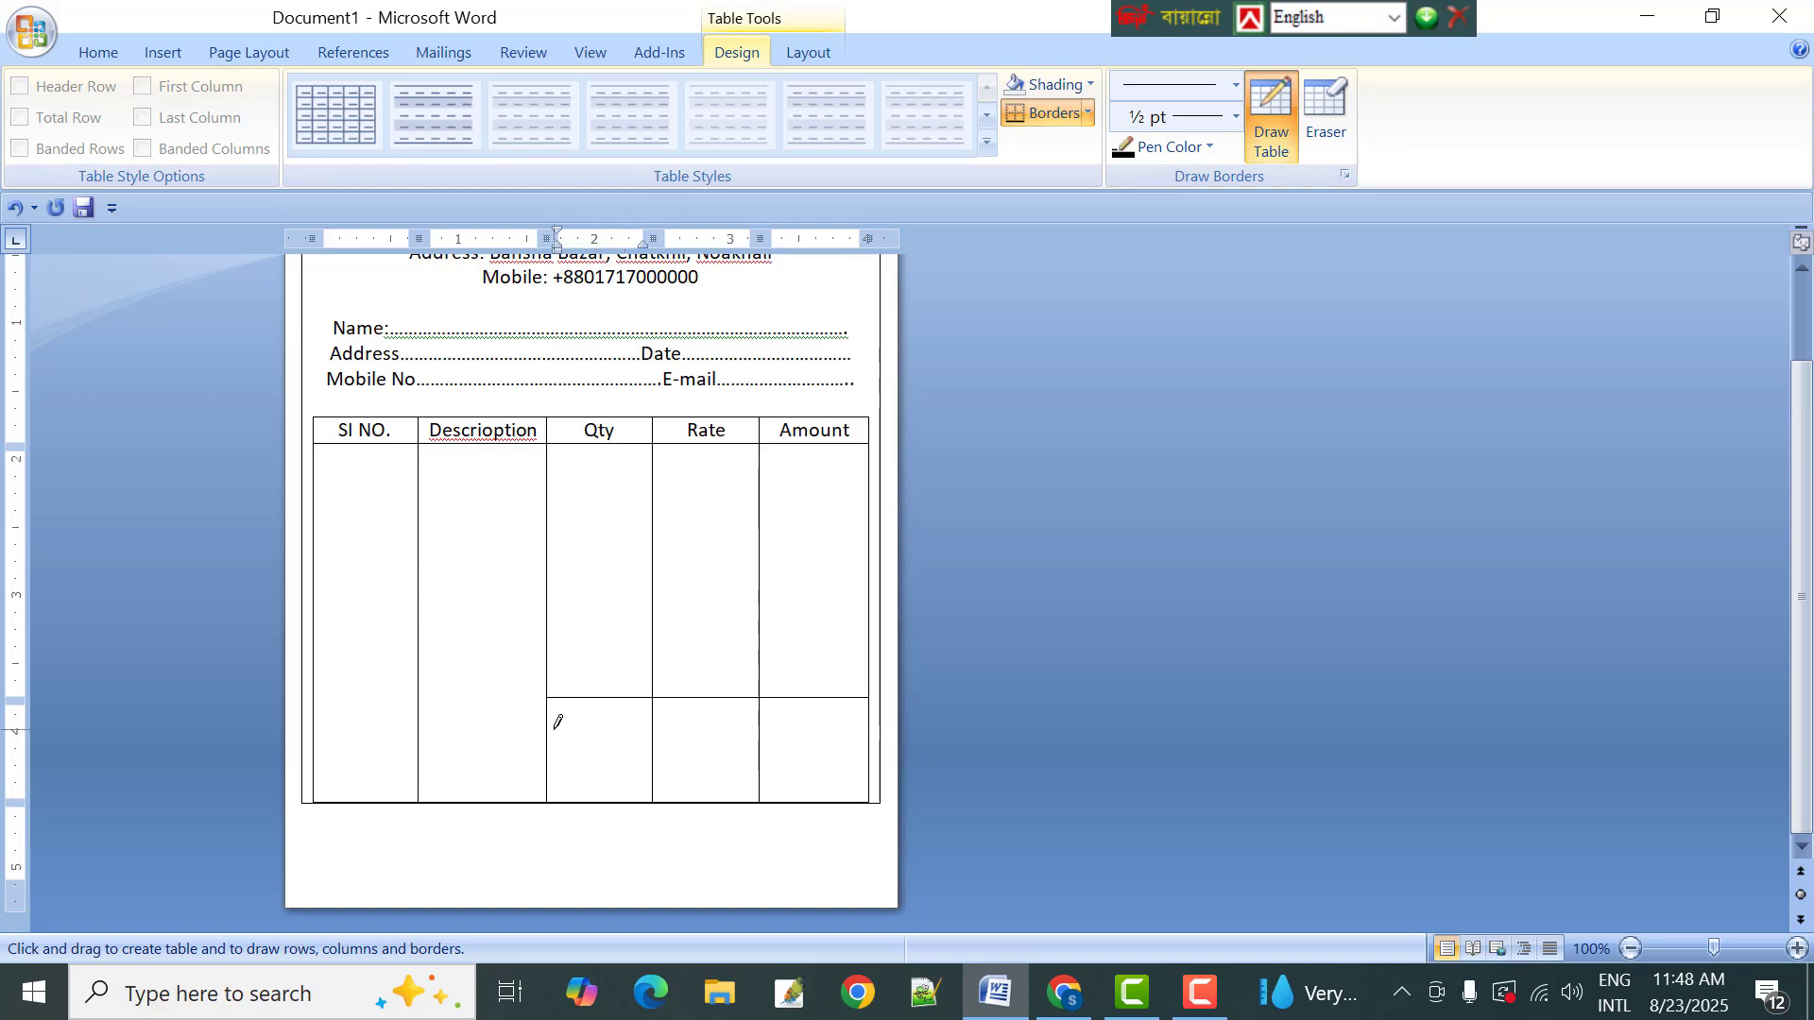
{"action": "left_click_drag", "start_coordinate": [549, 724], "coordinate": [835, 723]}
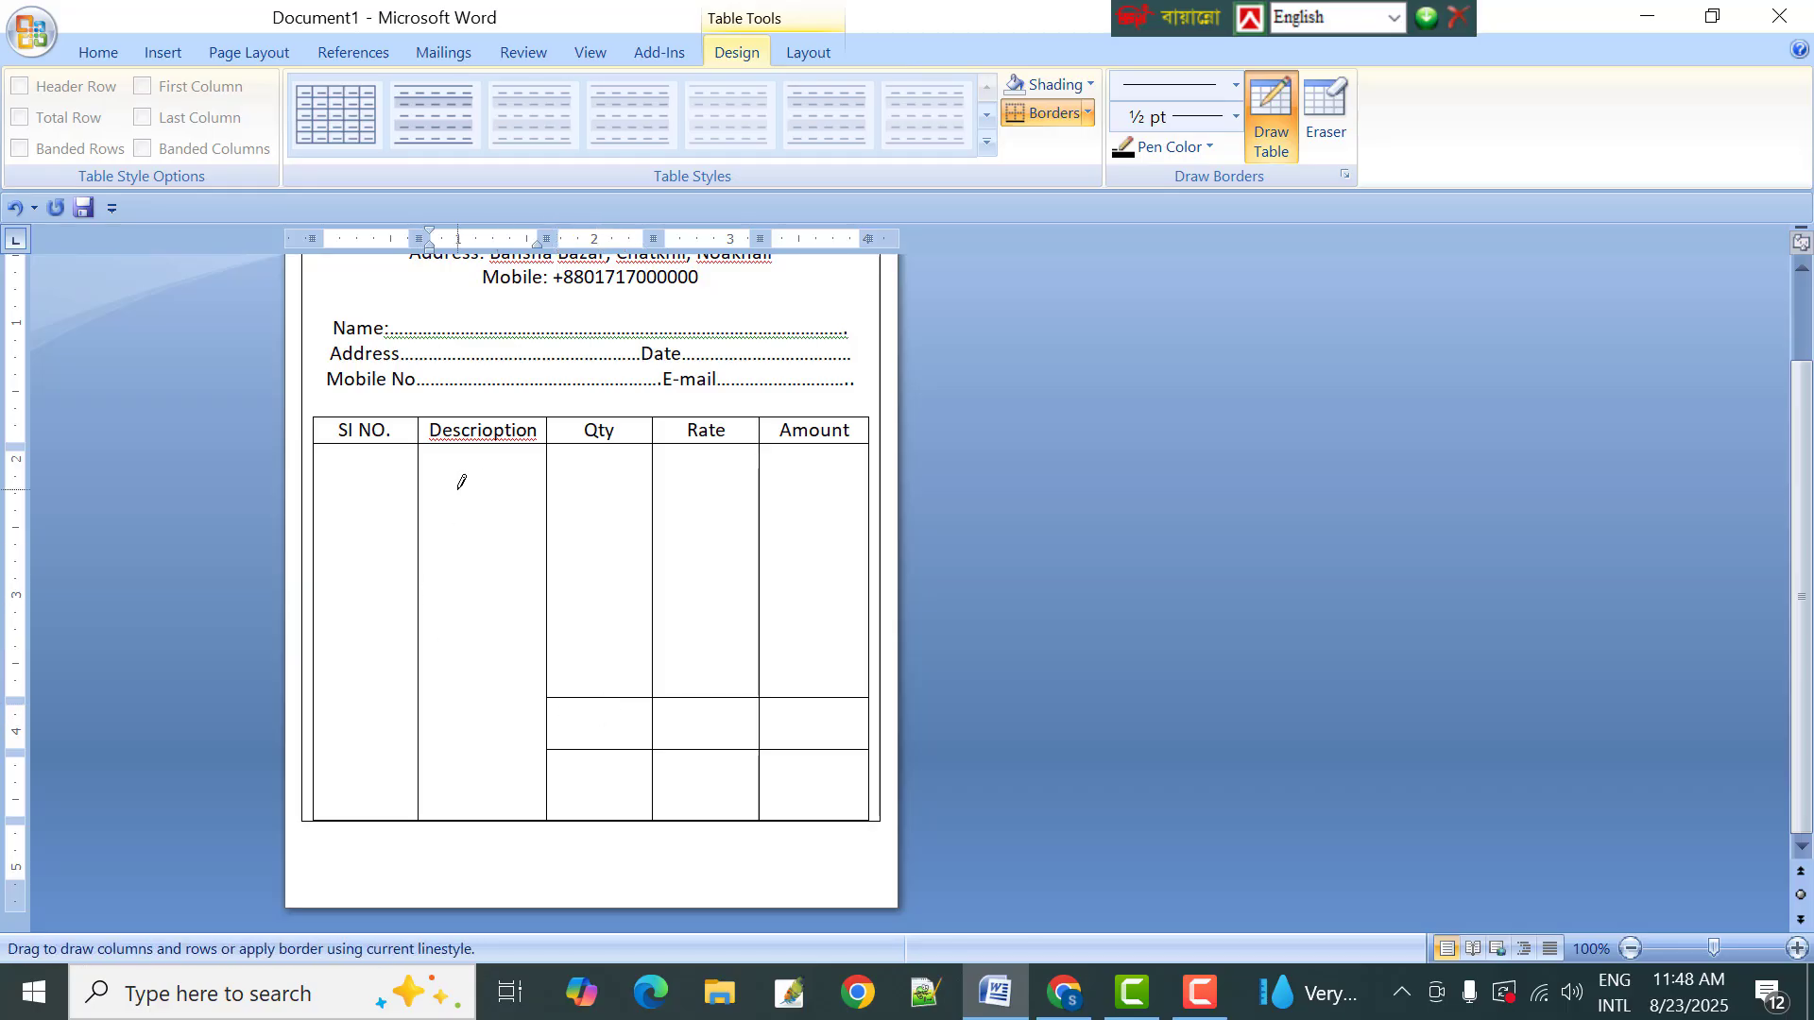
{"action": "key", "text": "Escape"}
Adjust the item table's column widths: narrow the SI NO., Qty and Rate columns and widen the description column
{"action": "left_click_drag", "start_coordinate": [418, 422], "coordinate": [387, 424]}
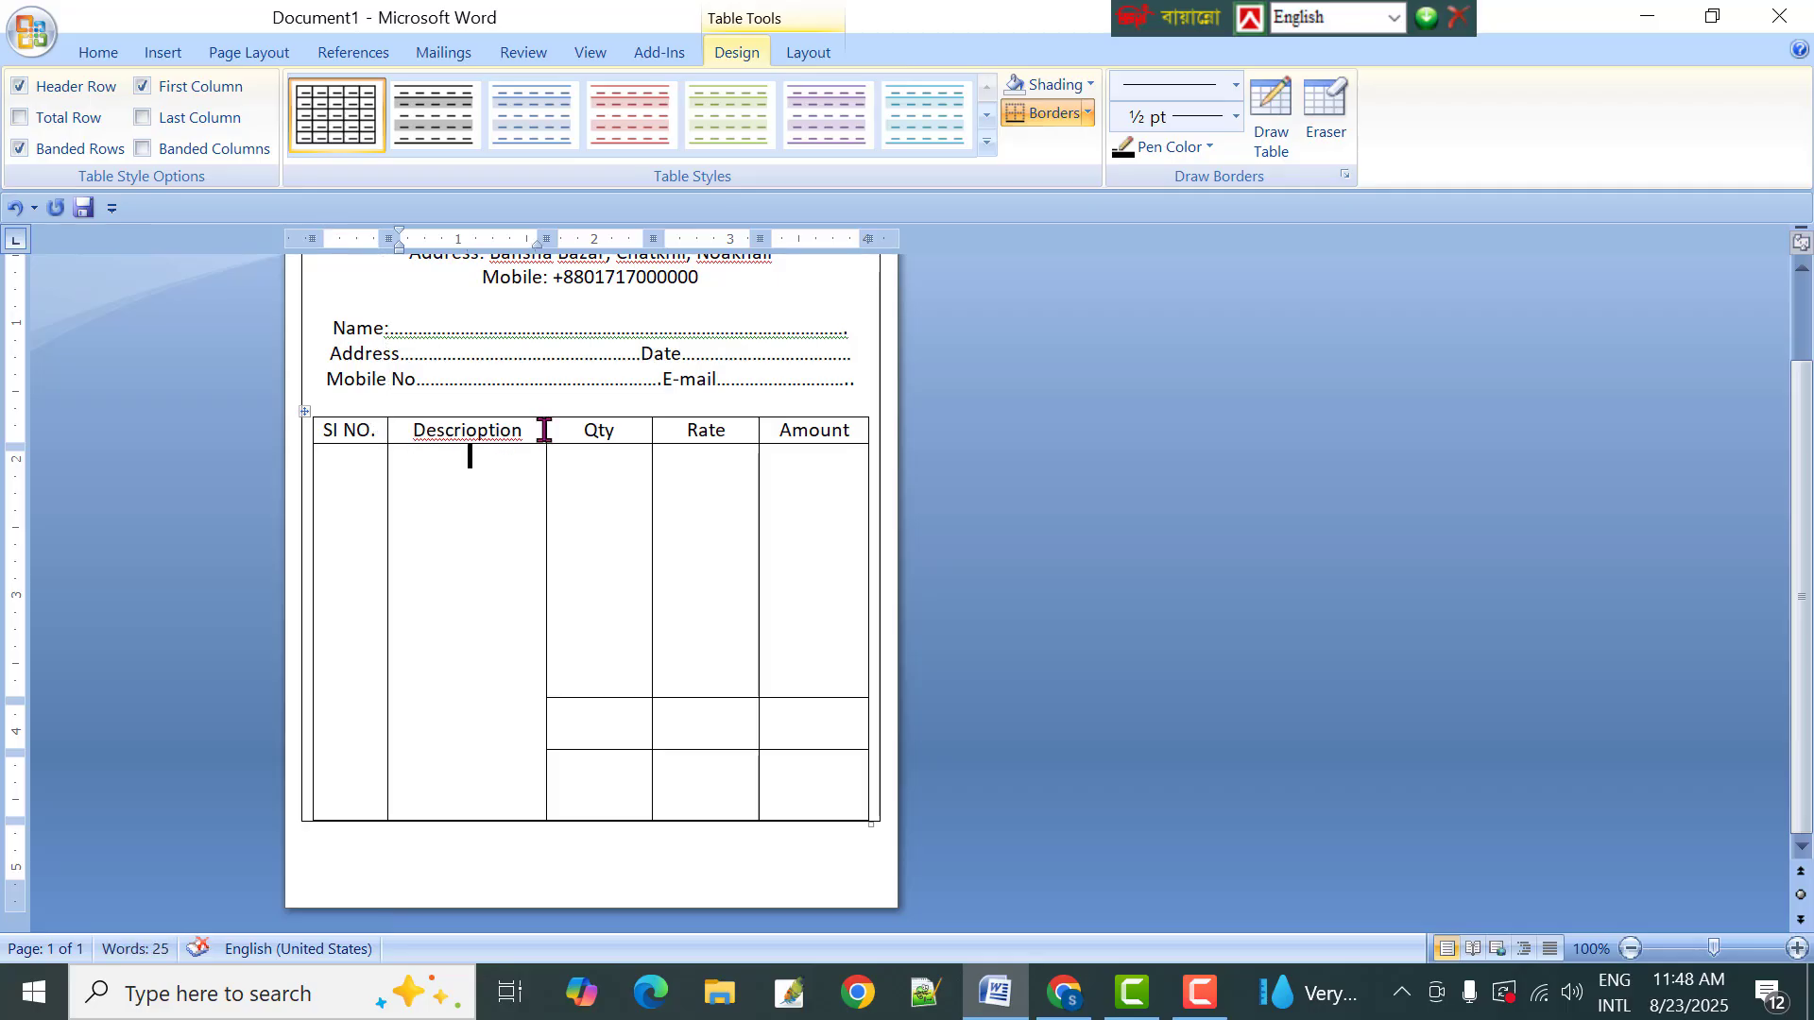
{"action": "left_click_drag", "start_coordinate": [548, 427], "coordinate": [564, 428]}
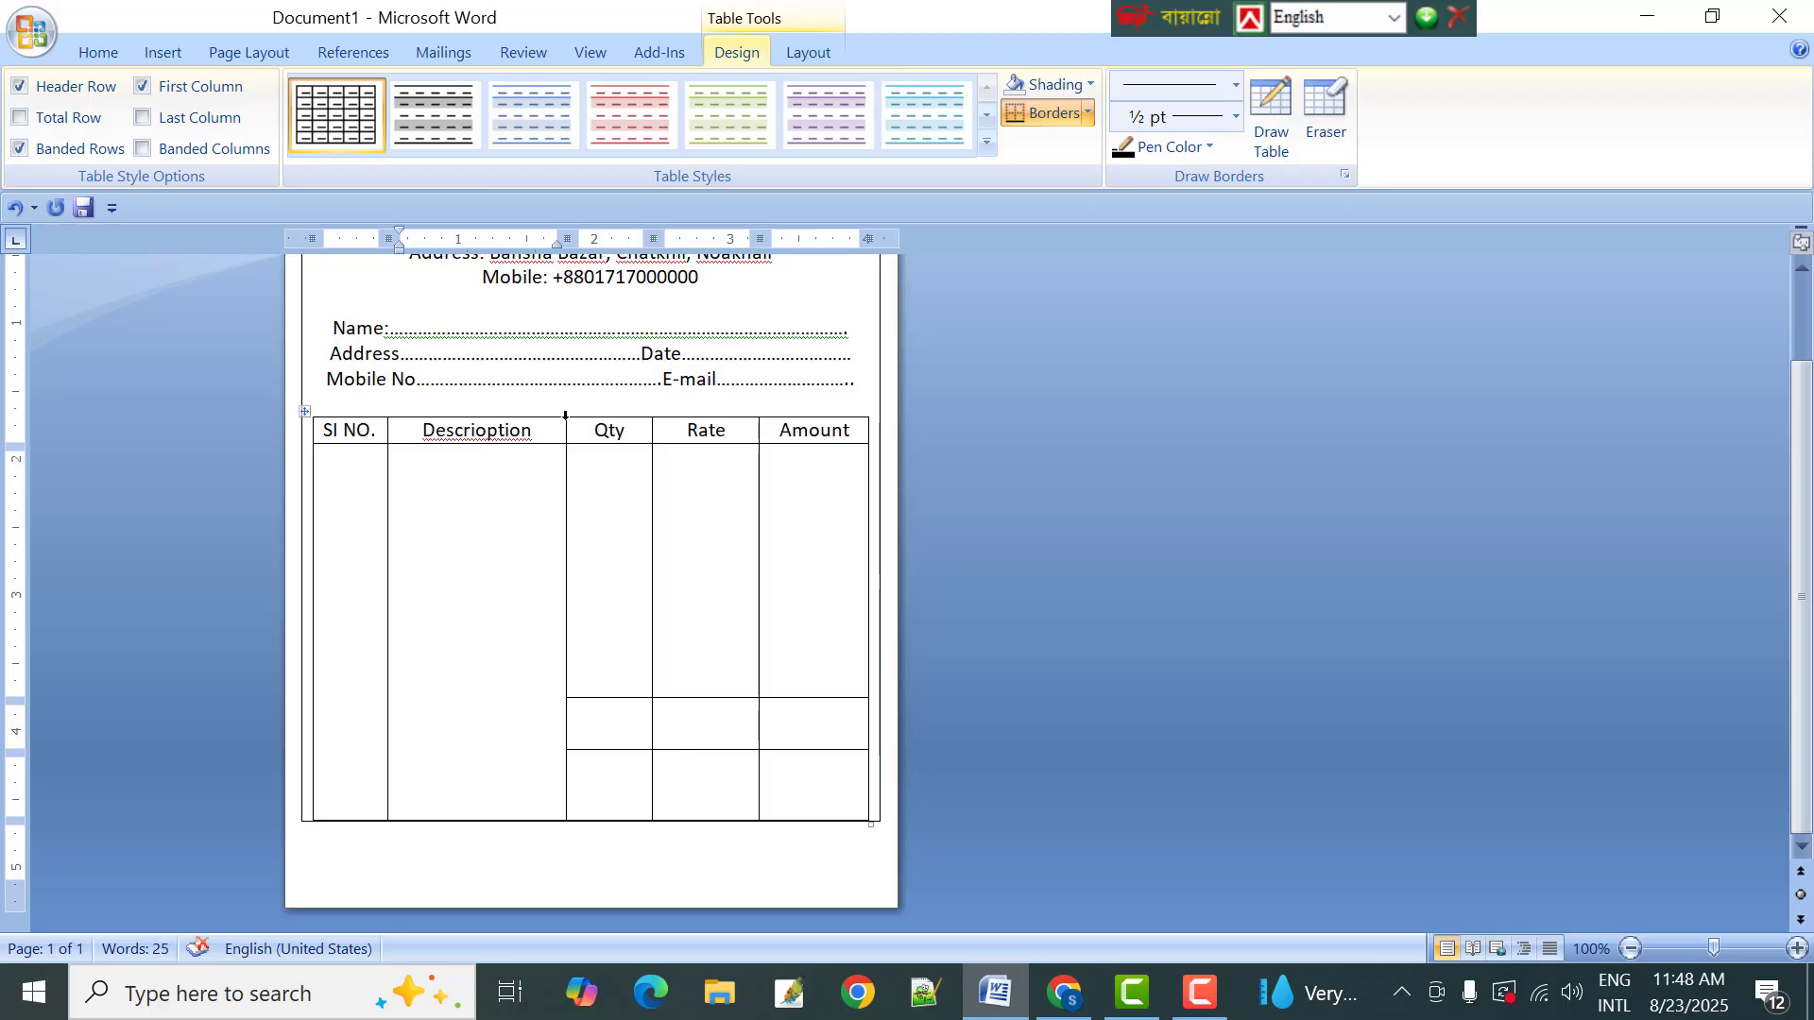
{"action": "left_click_drag", "start_coordinate": [565, 427], "coordinate": [677, 428]}
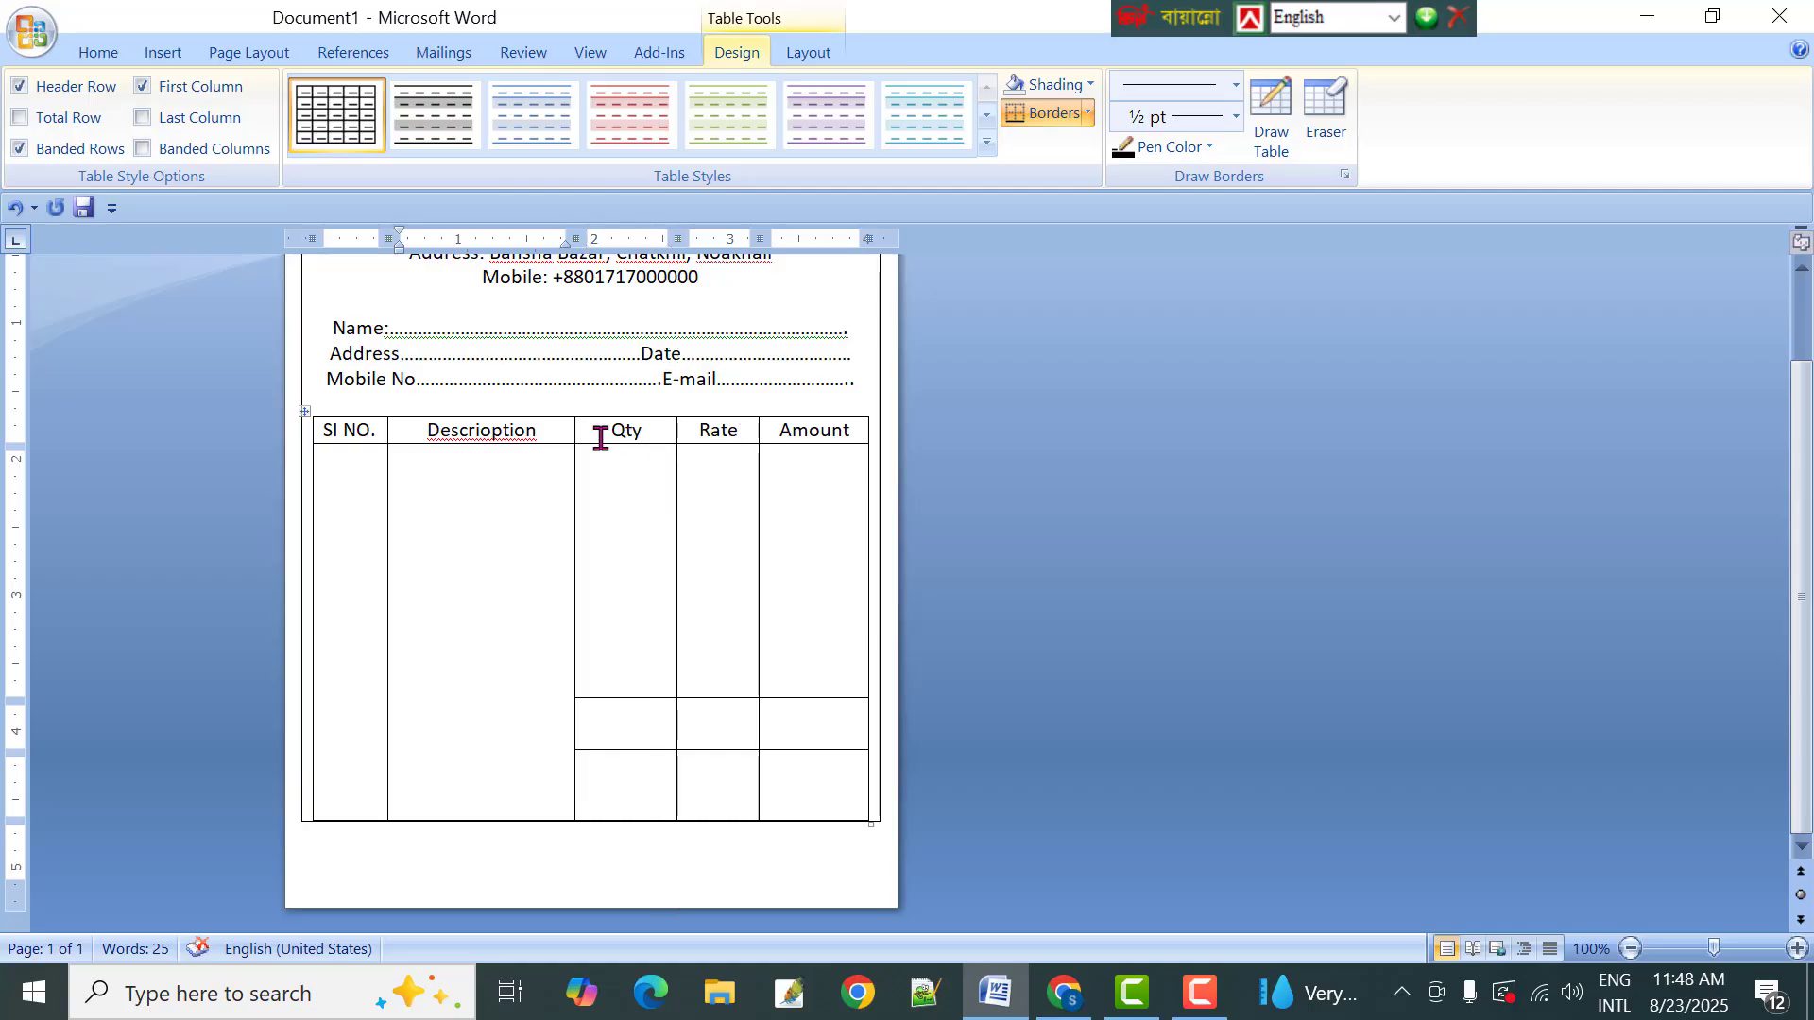
{"action": "left_click_drag", "start_coordinate": [572, 428], "coordinate": [583, 428]}
Label the two lower cells of the Qty column "Total" and, beneath it, "Due tk"
{"action": "left_click", "coordinate": [628, 735]}
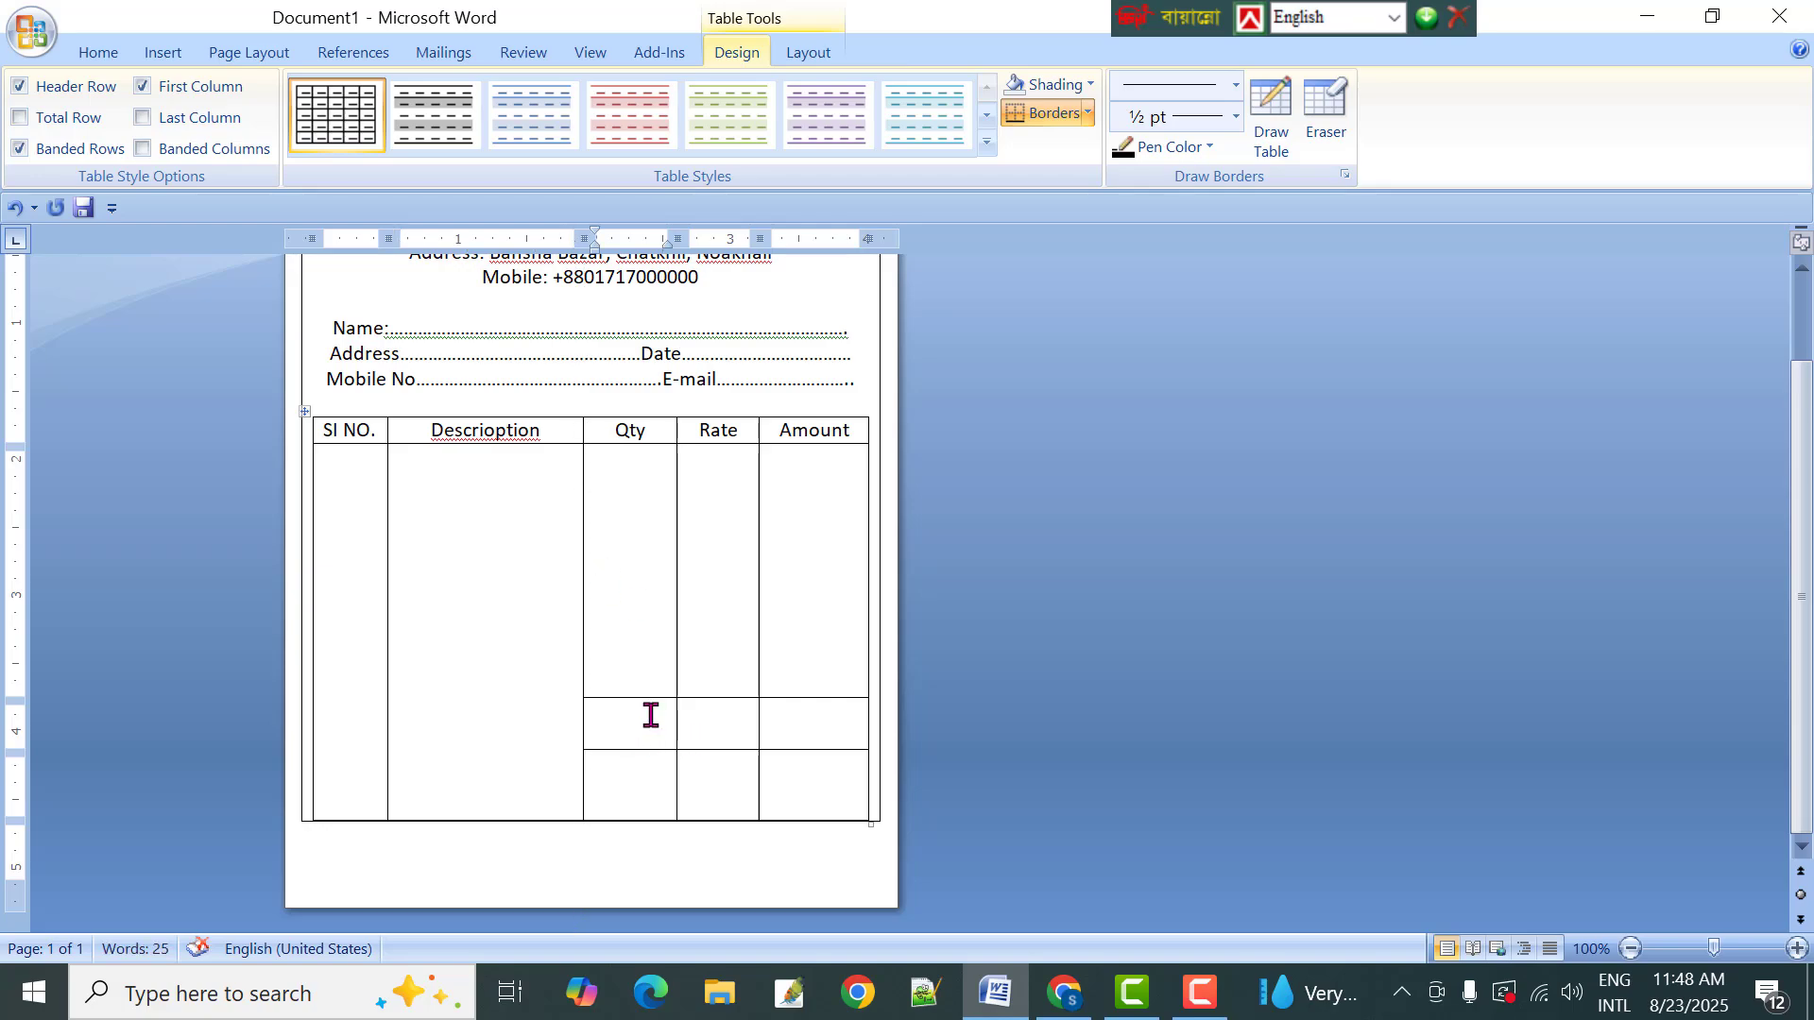
{"action": "type", "text": "Tota"}
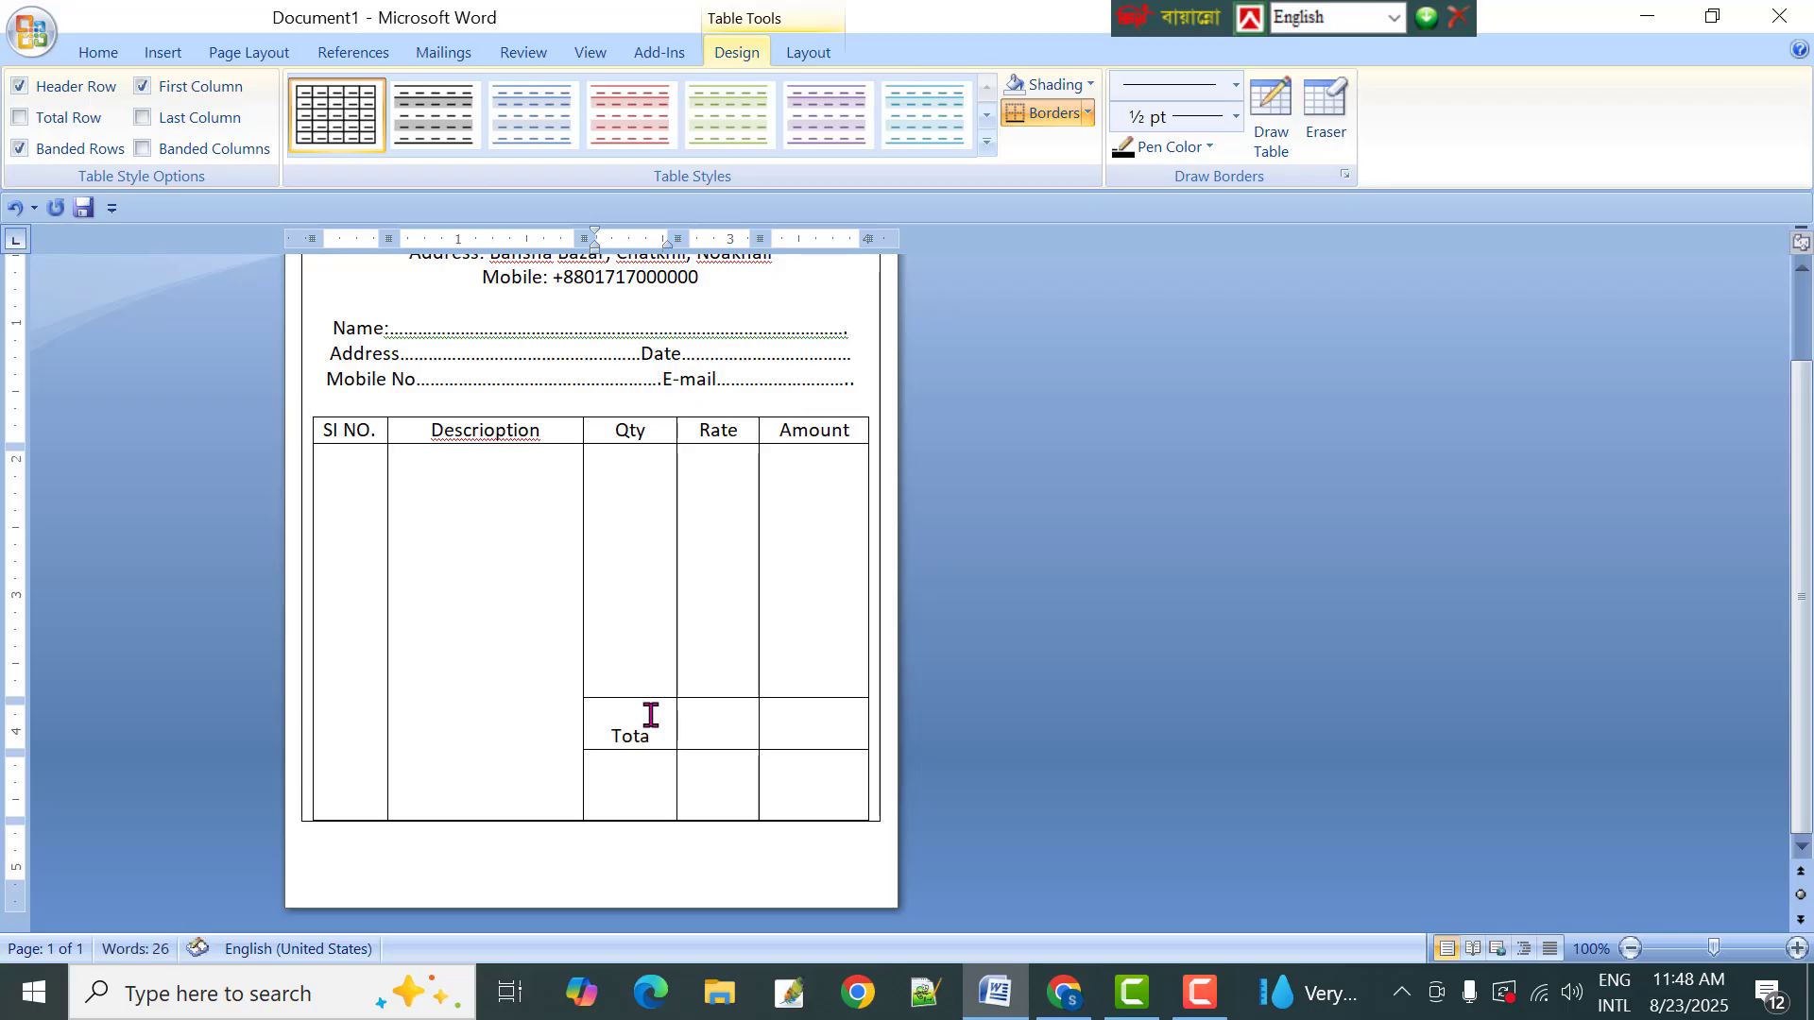
{"action": "type", "text": "l"}
{"action": "left_click", "coordinate": [650, 773]}
{"action": "type", "text": "Due t"}
{"action": "type", "text": "h"}
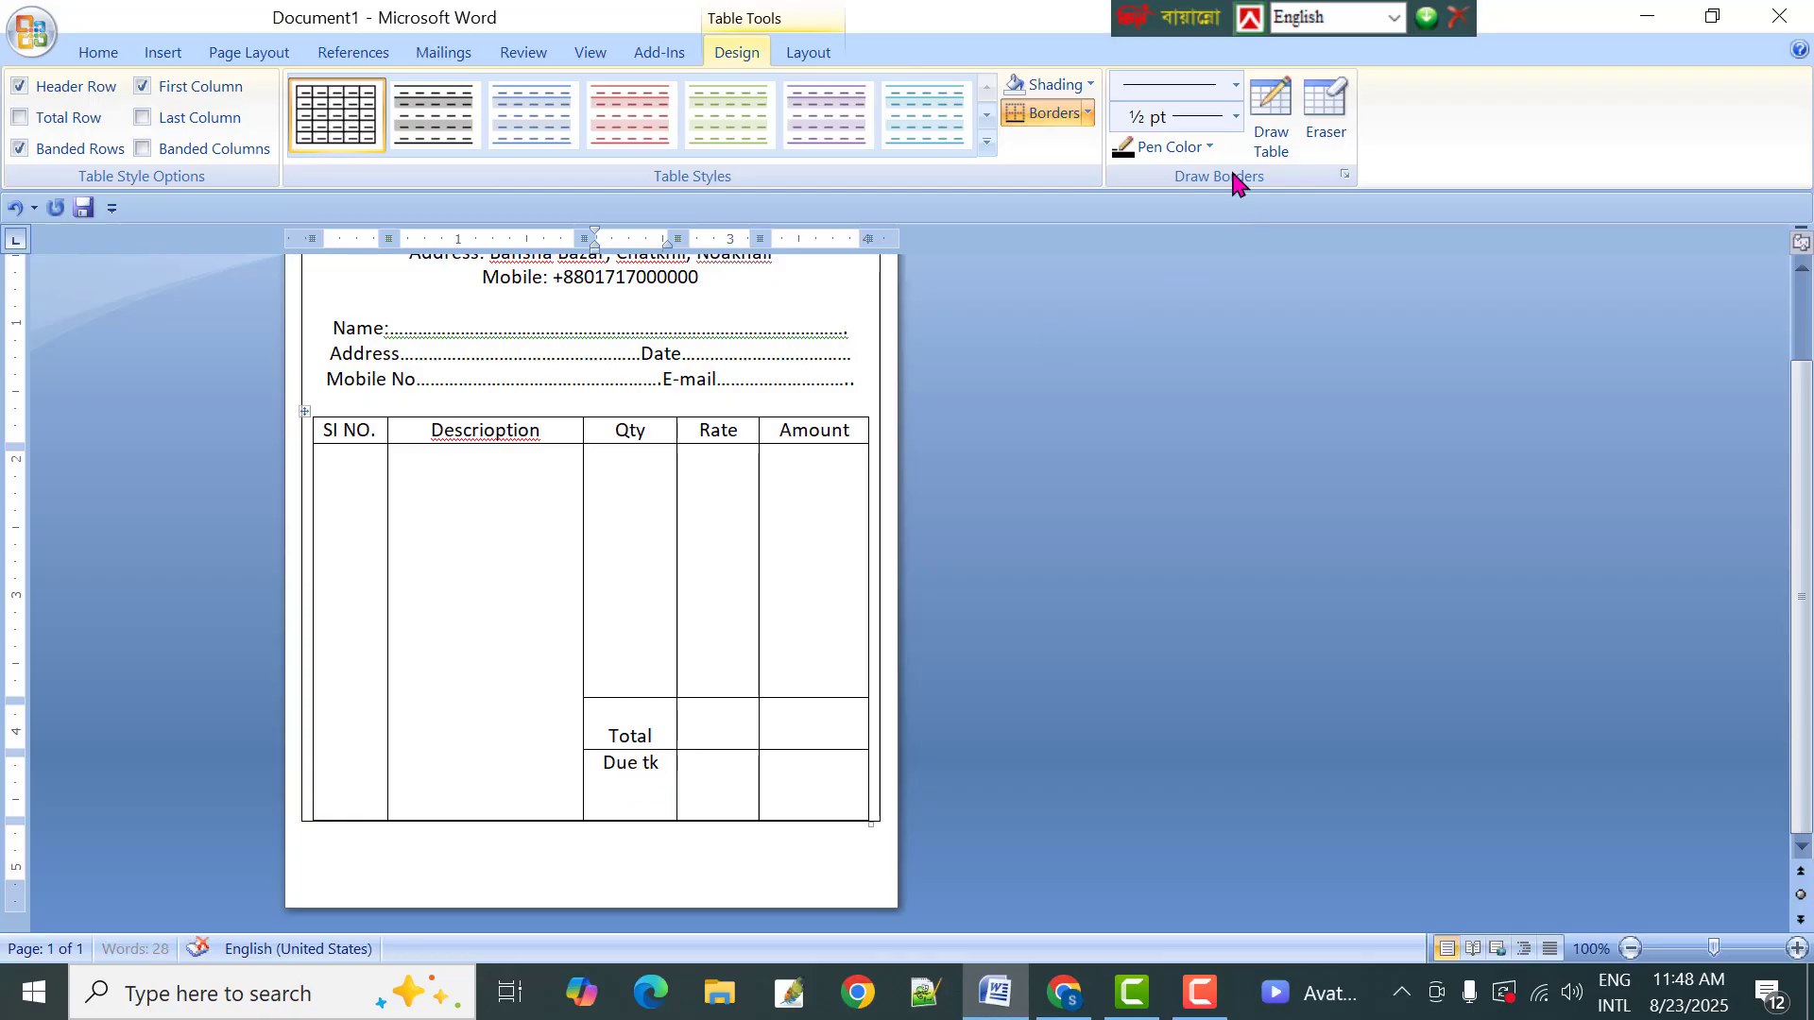
Draw a horizontal line below "Due tk" across the Qty, Rate and Amount columns and place the cursor in the cell beneath that label
{"action": "left_click", "coordinate": [1271, 115]}
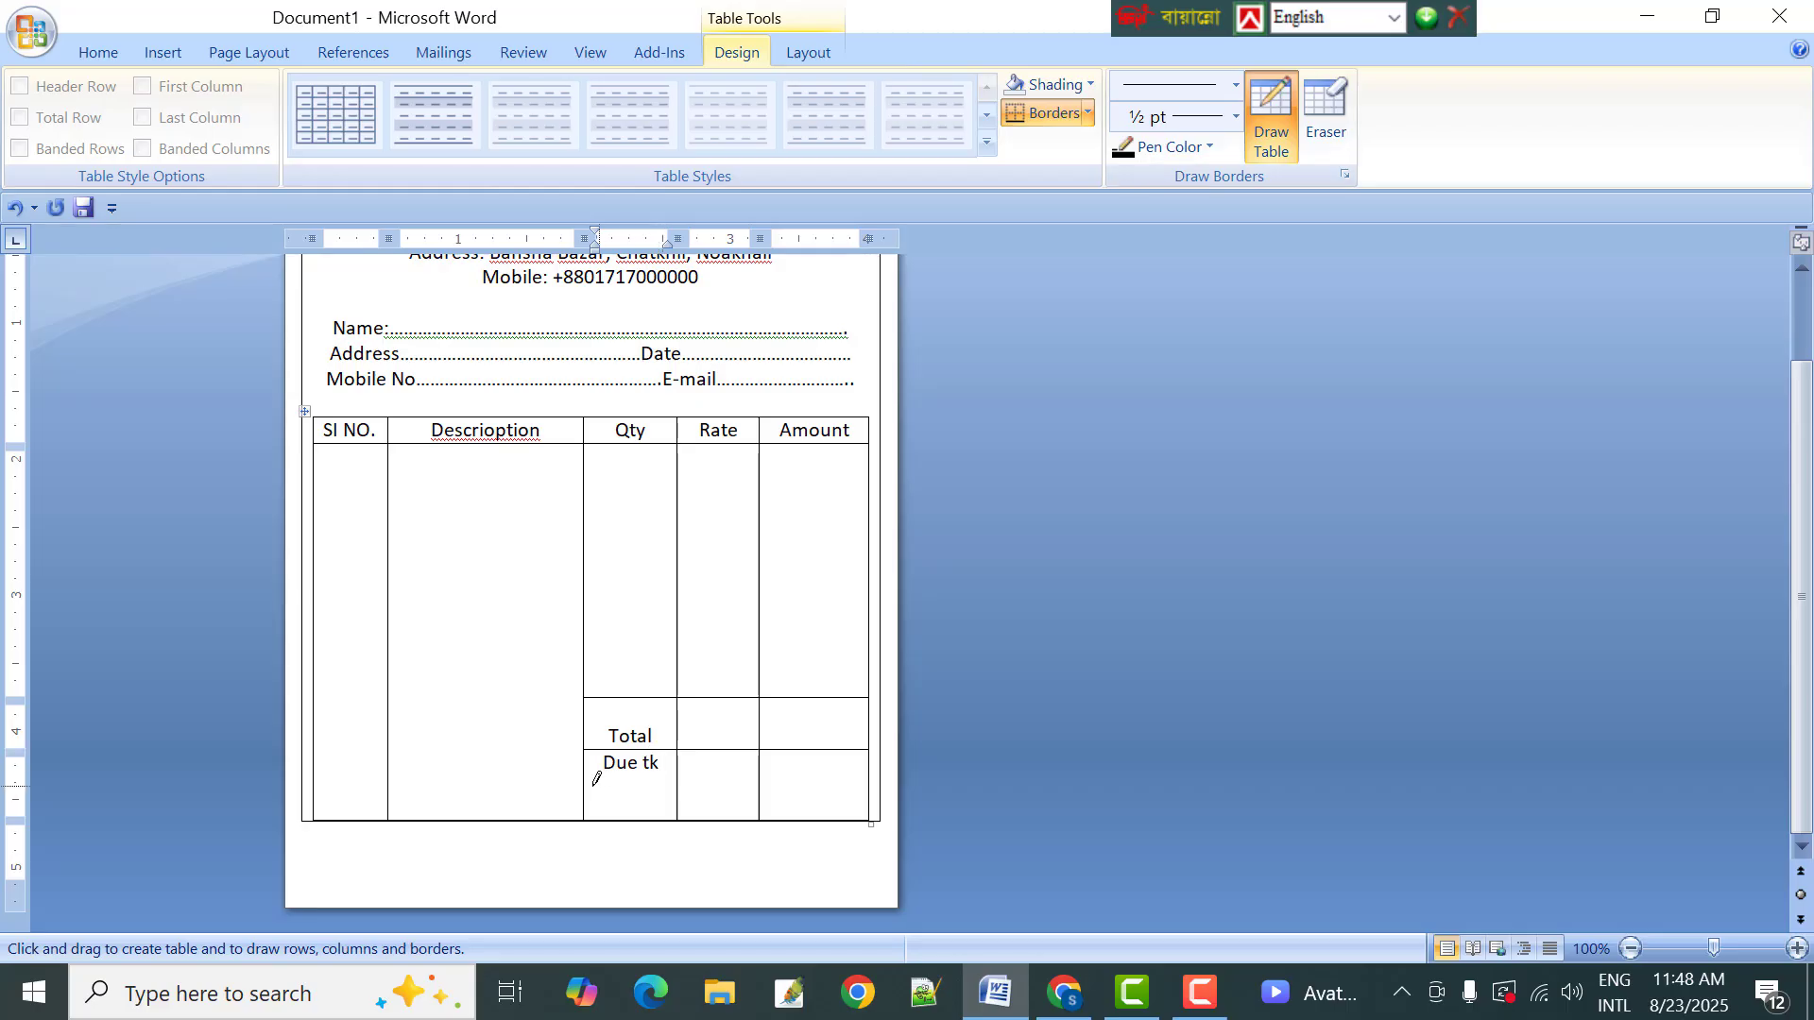
{"action": "left_click_drag", "start_coordinate": [587, 777], "coordinate": [831, 777]}
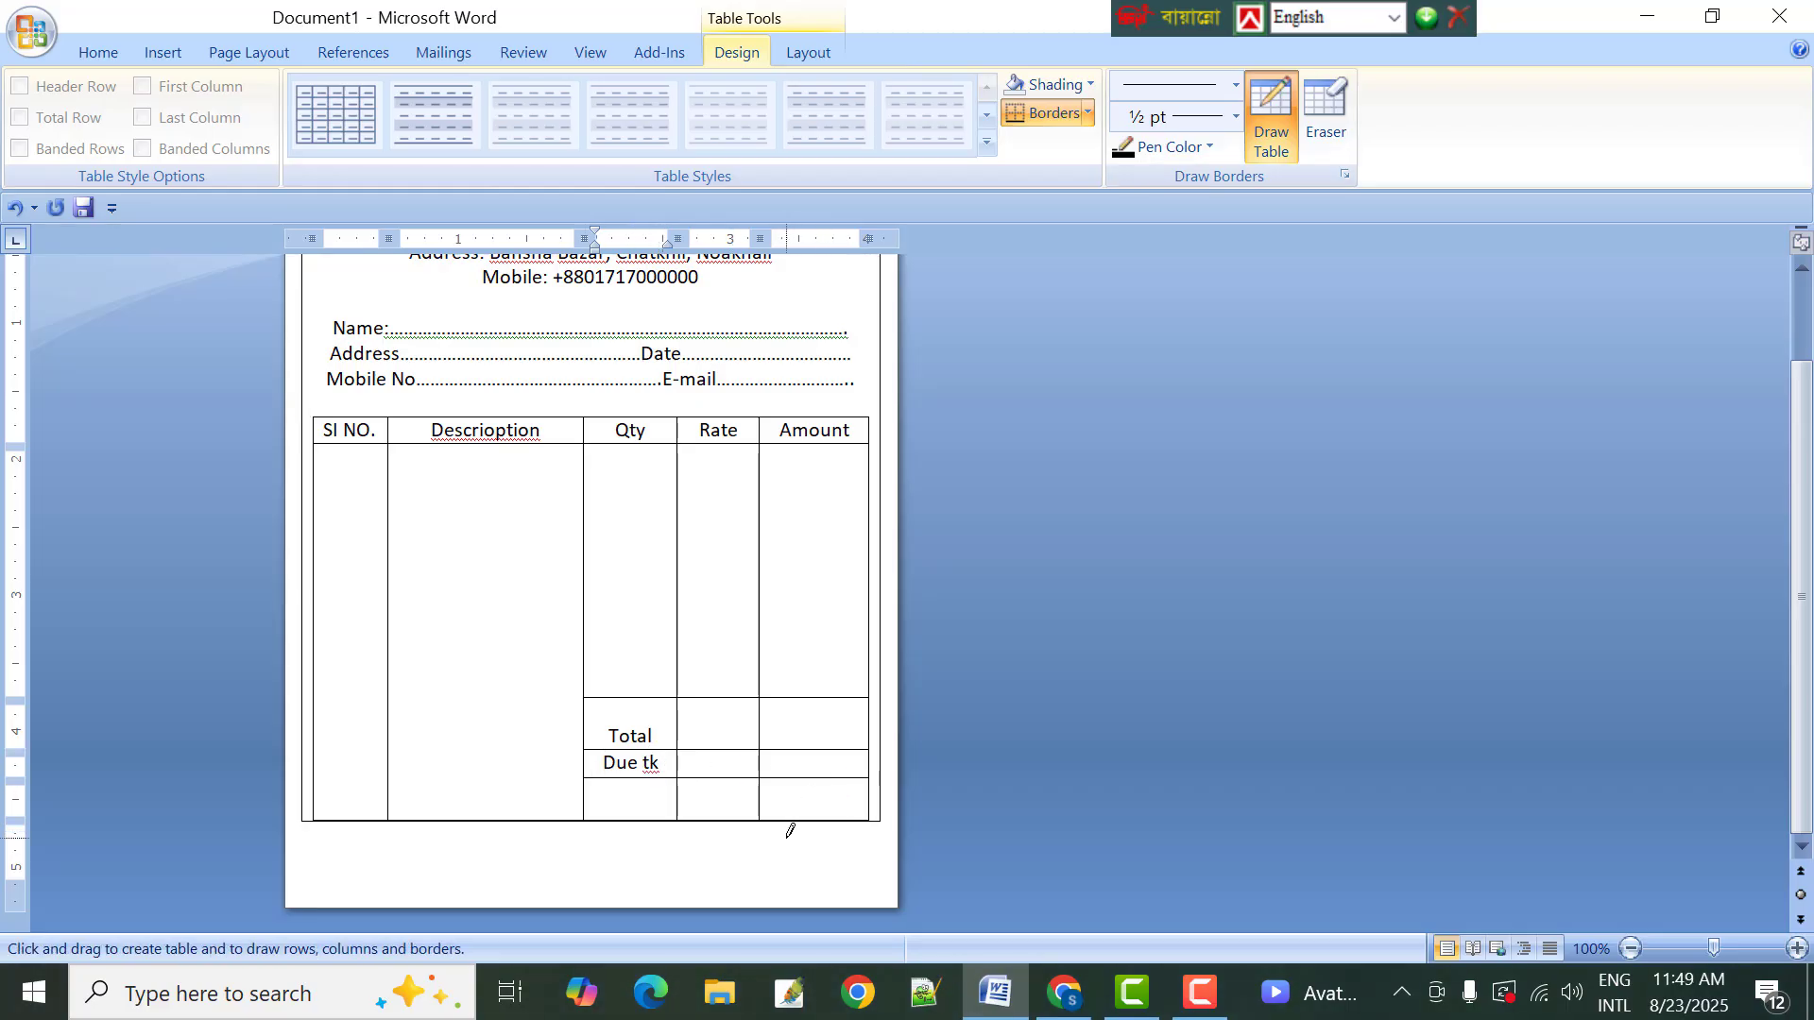
{"action": "left_click", "coordinate": [635, 808]}
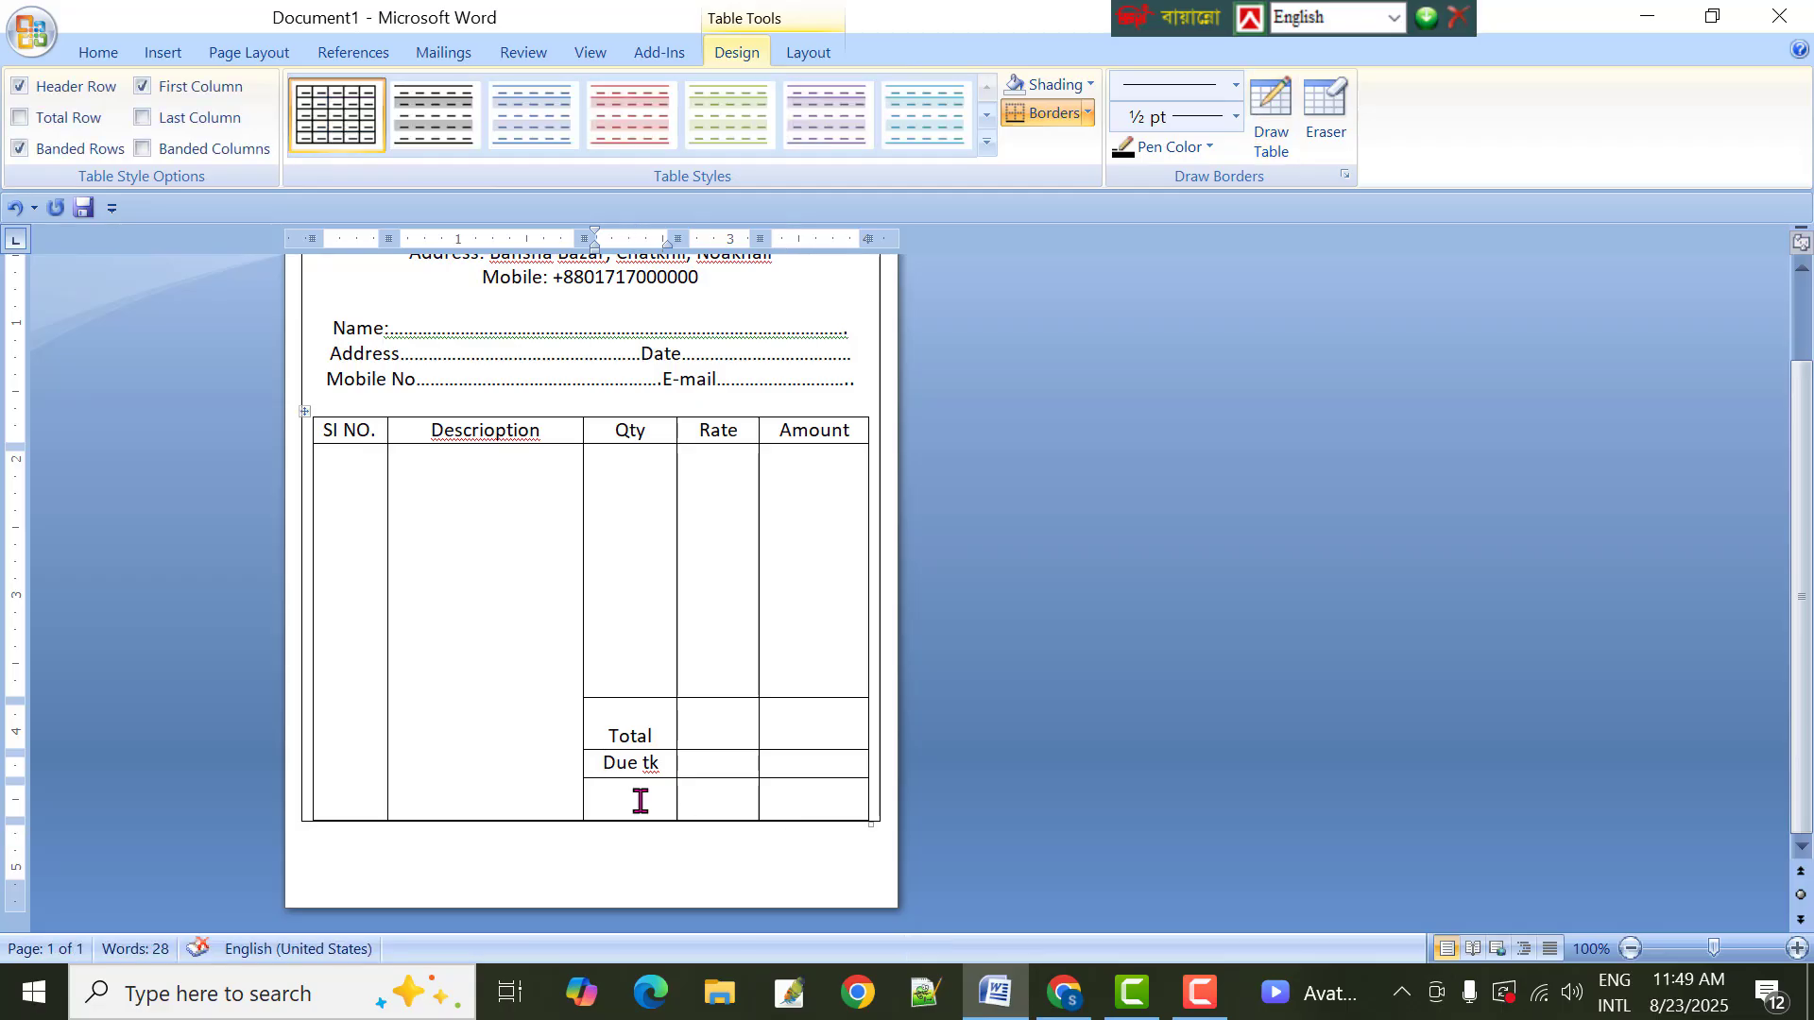
Label the cell beneath "Due tk" as "Total tk" and draw a horizontal line below it across the full width of the item table
{"action": "type", "text": "Total tk"}
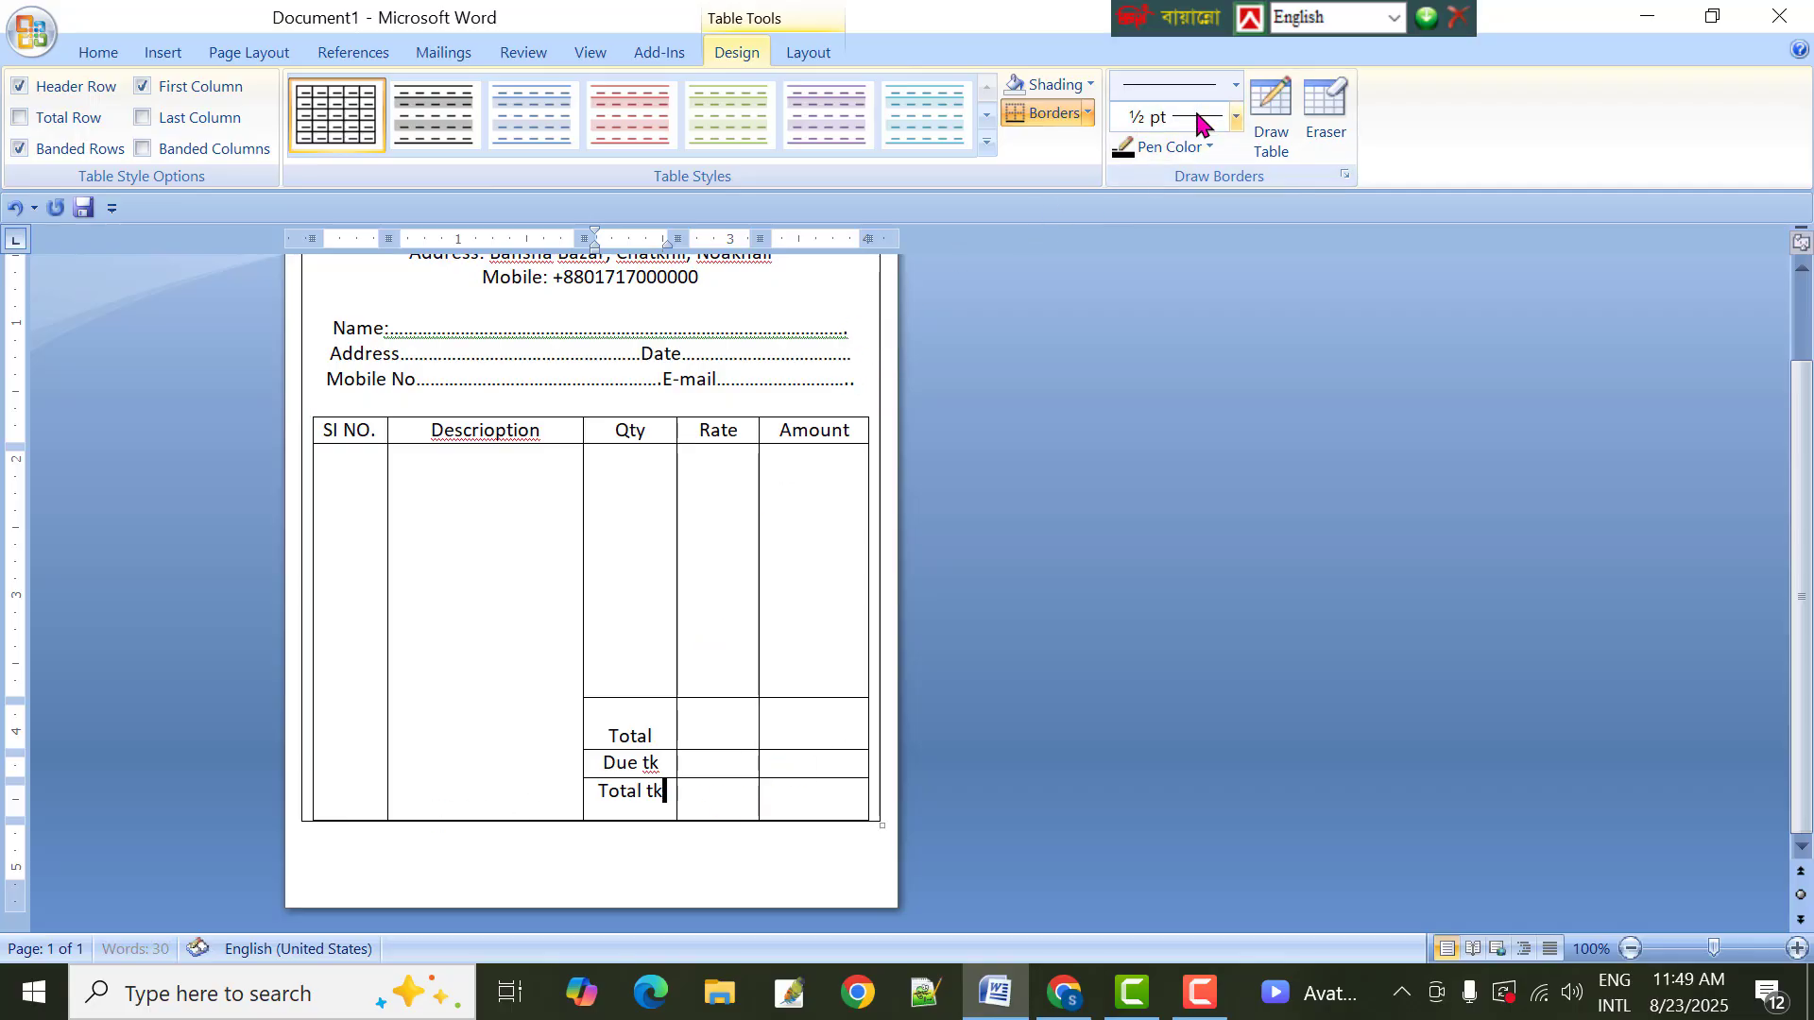
{"action": "left_click", "coordinate": [1212, 1006]}
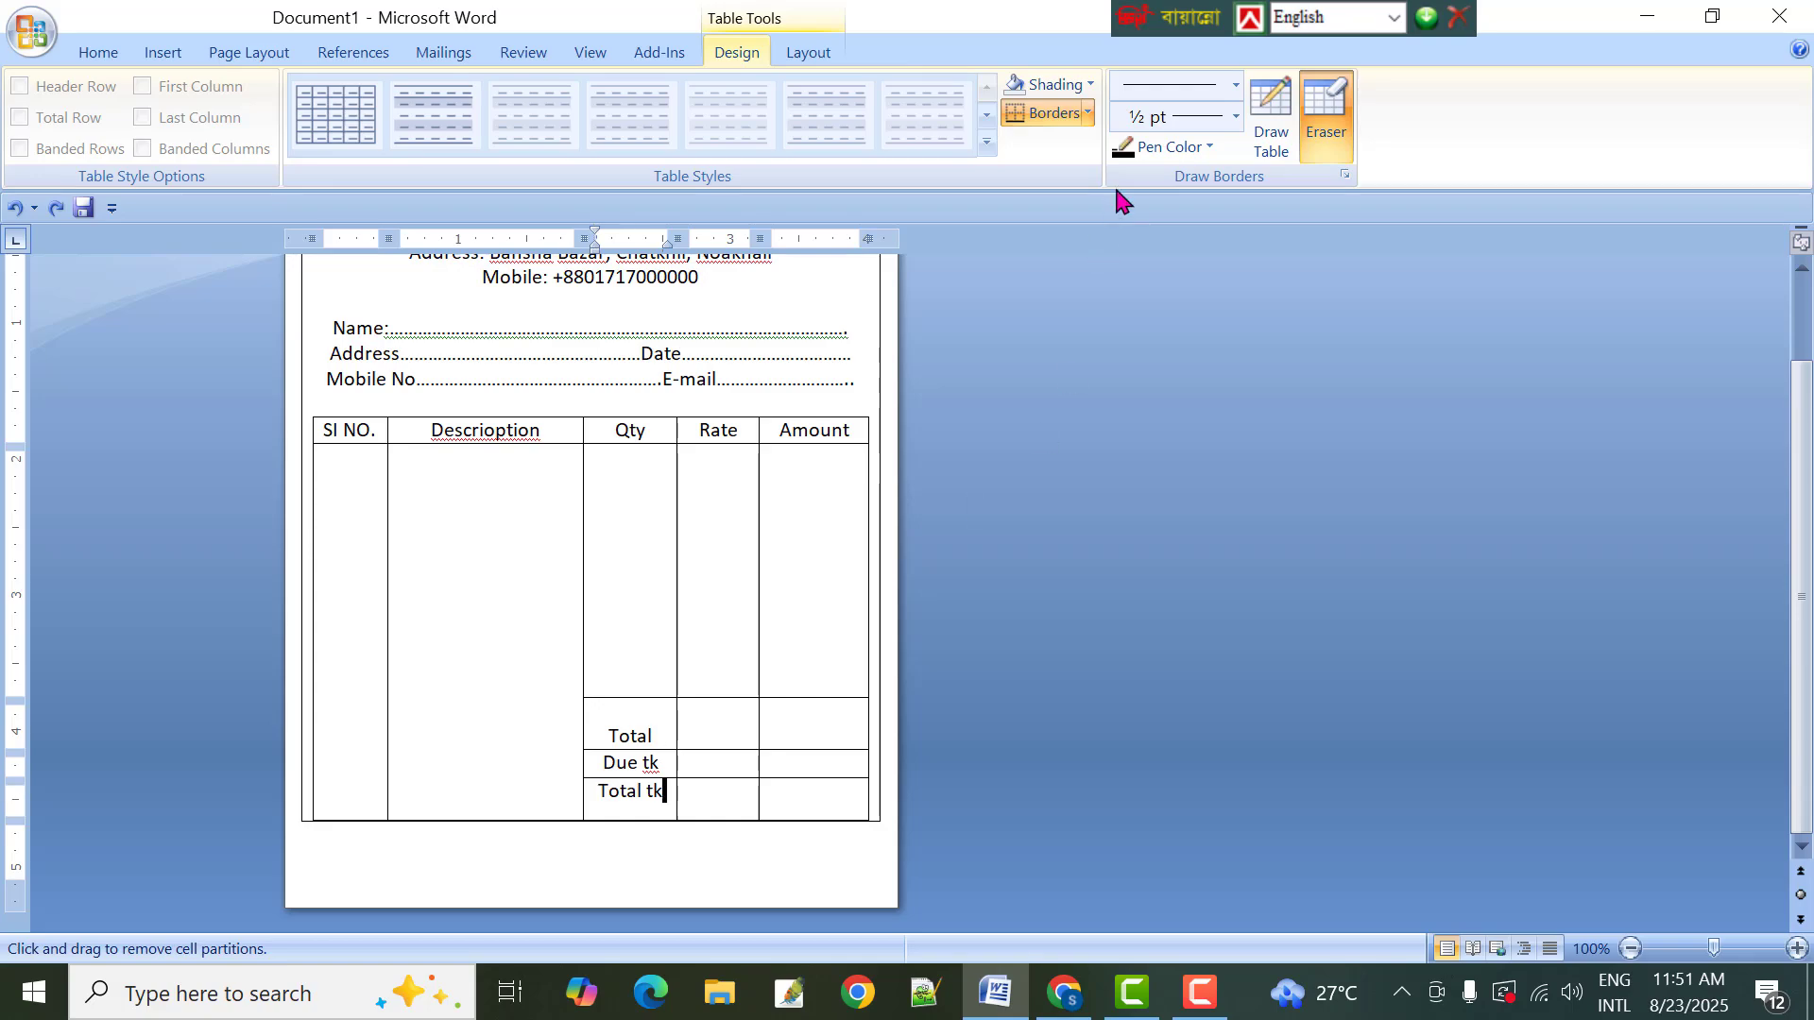
{"action": "left_click", "coordinate": [1265, 108]}
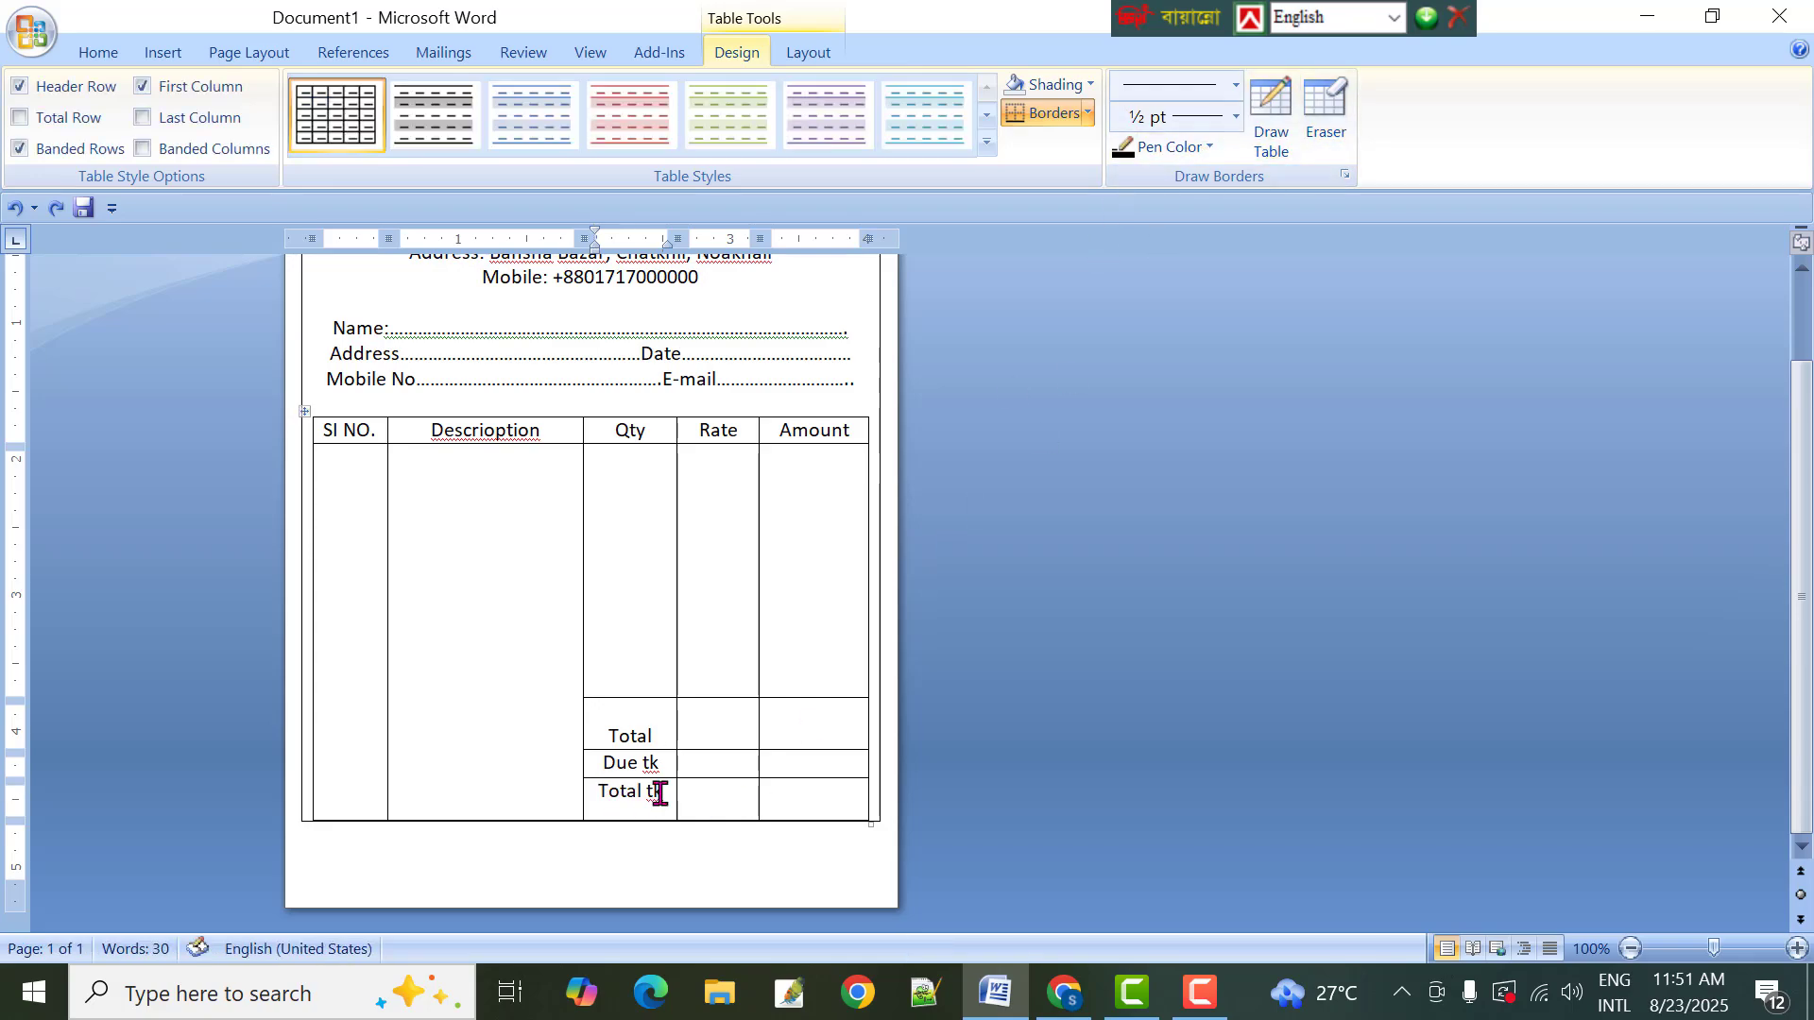
{"action": "left_click", "coordinate": [1271, 111]}
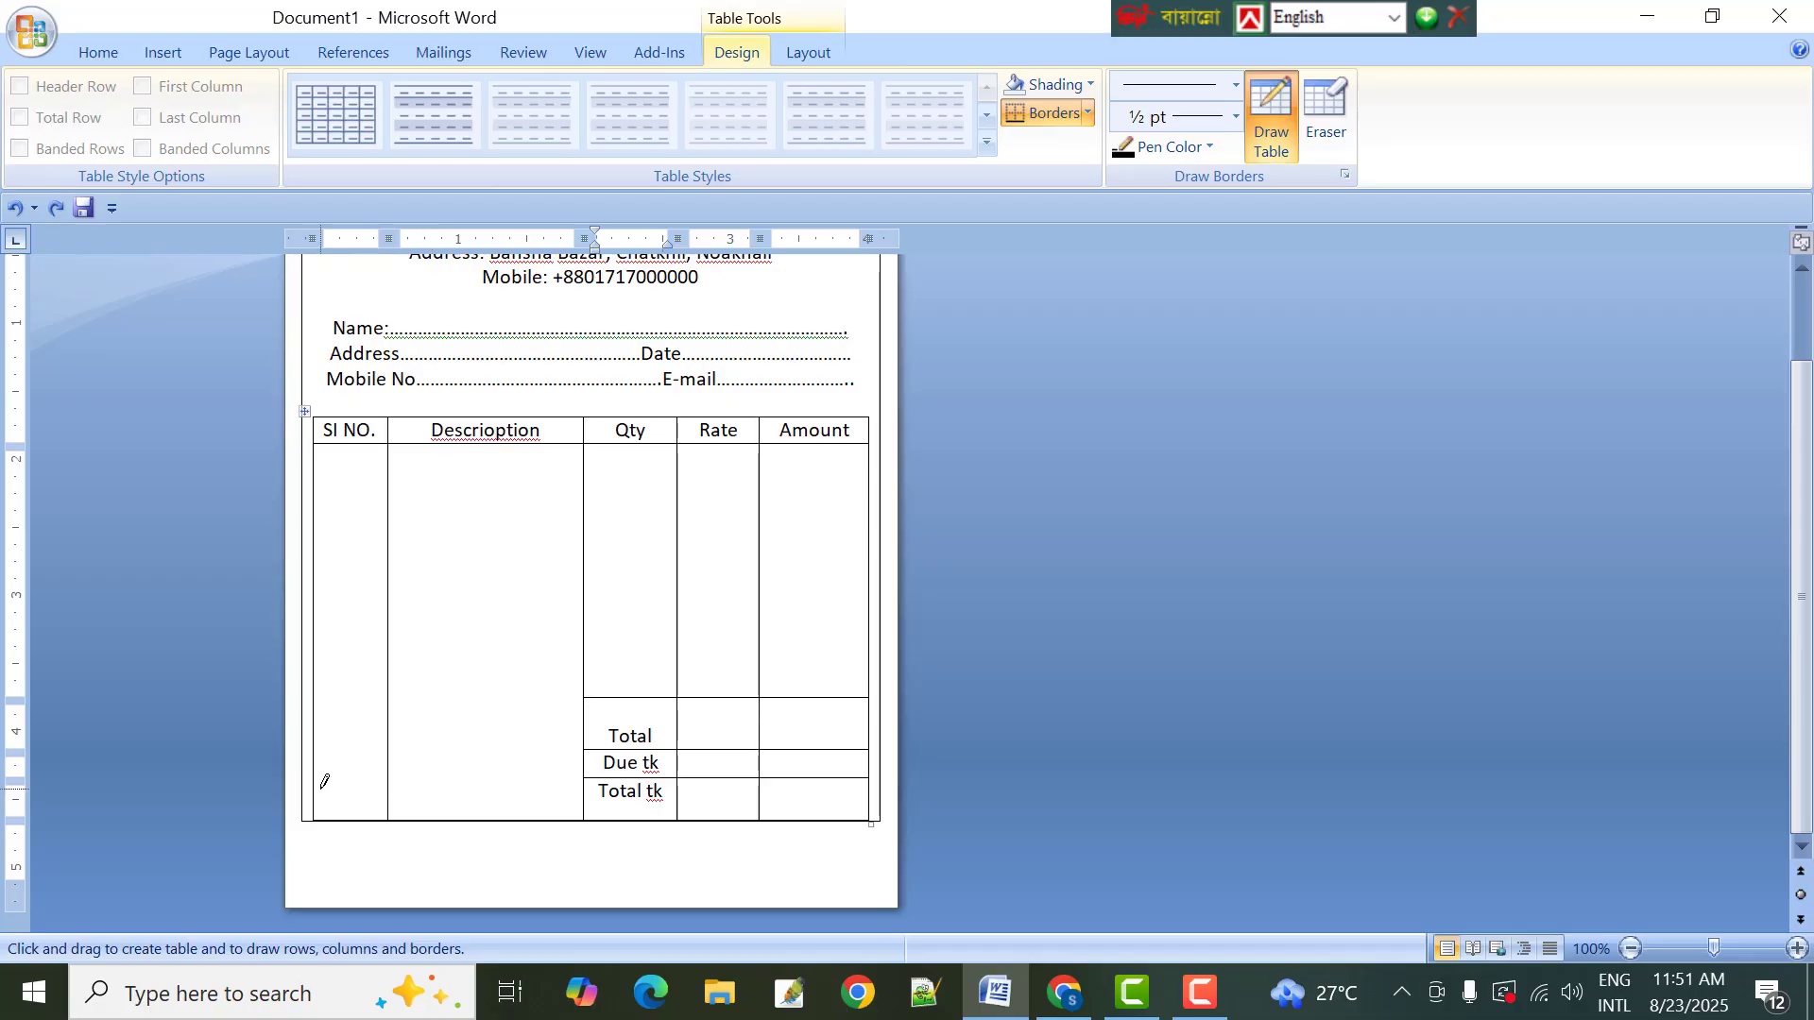
{"action": "left_click_drag", "start_coordinate": [317, 797], "coordinate": [408, 800]}
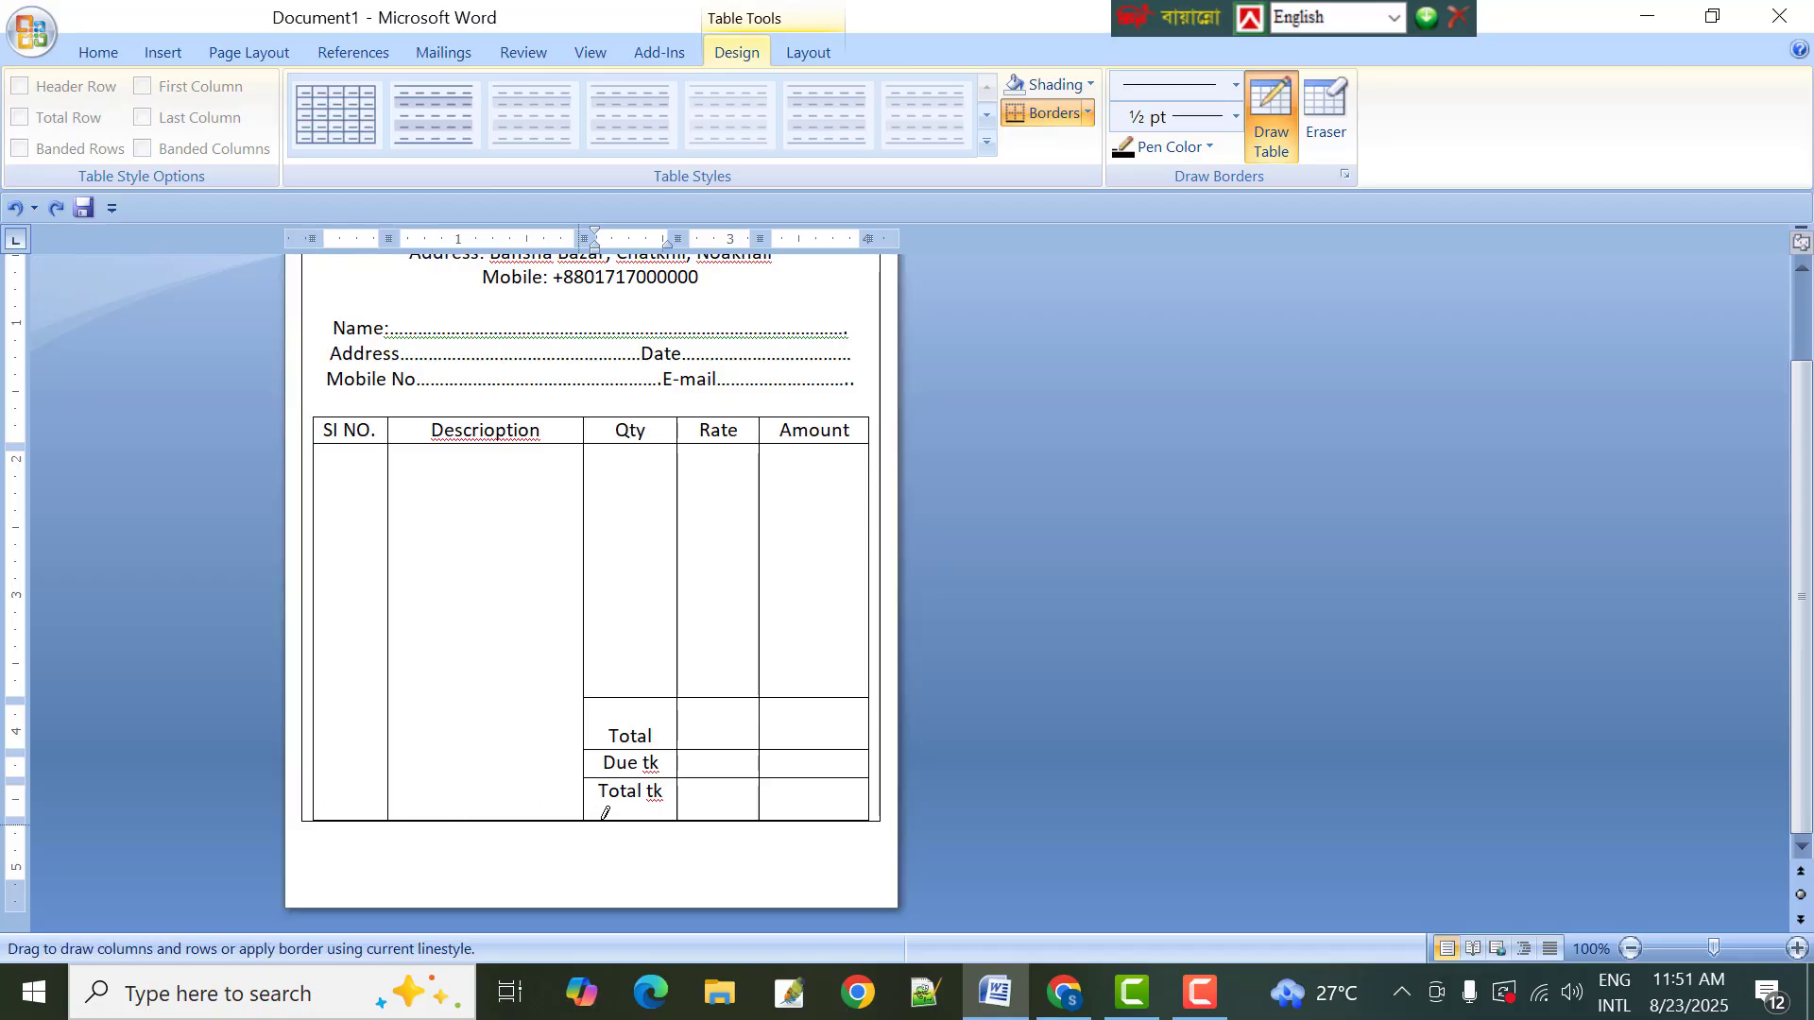
{"action": "left_click_drag", "start_coordinate": [850, 804], "coordinate": [851, 804]}
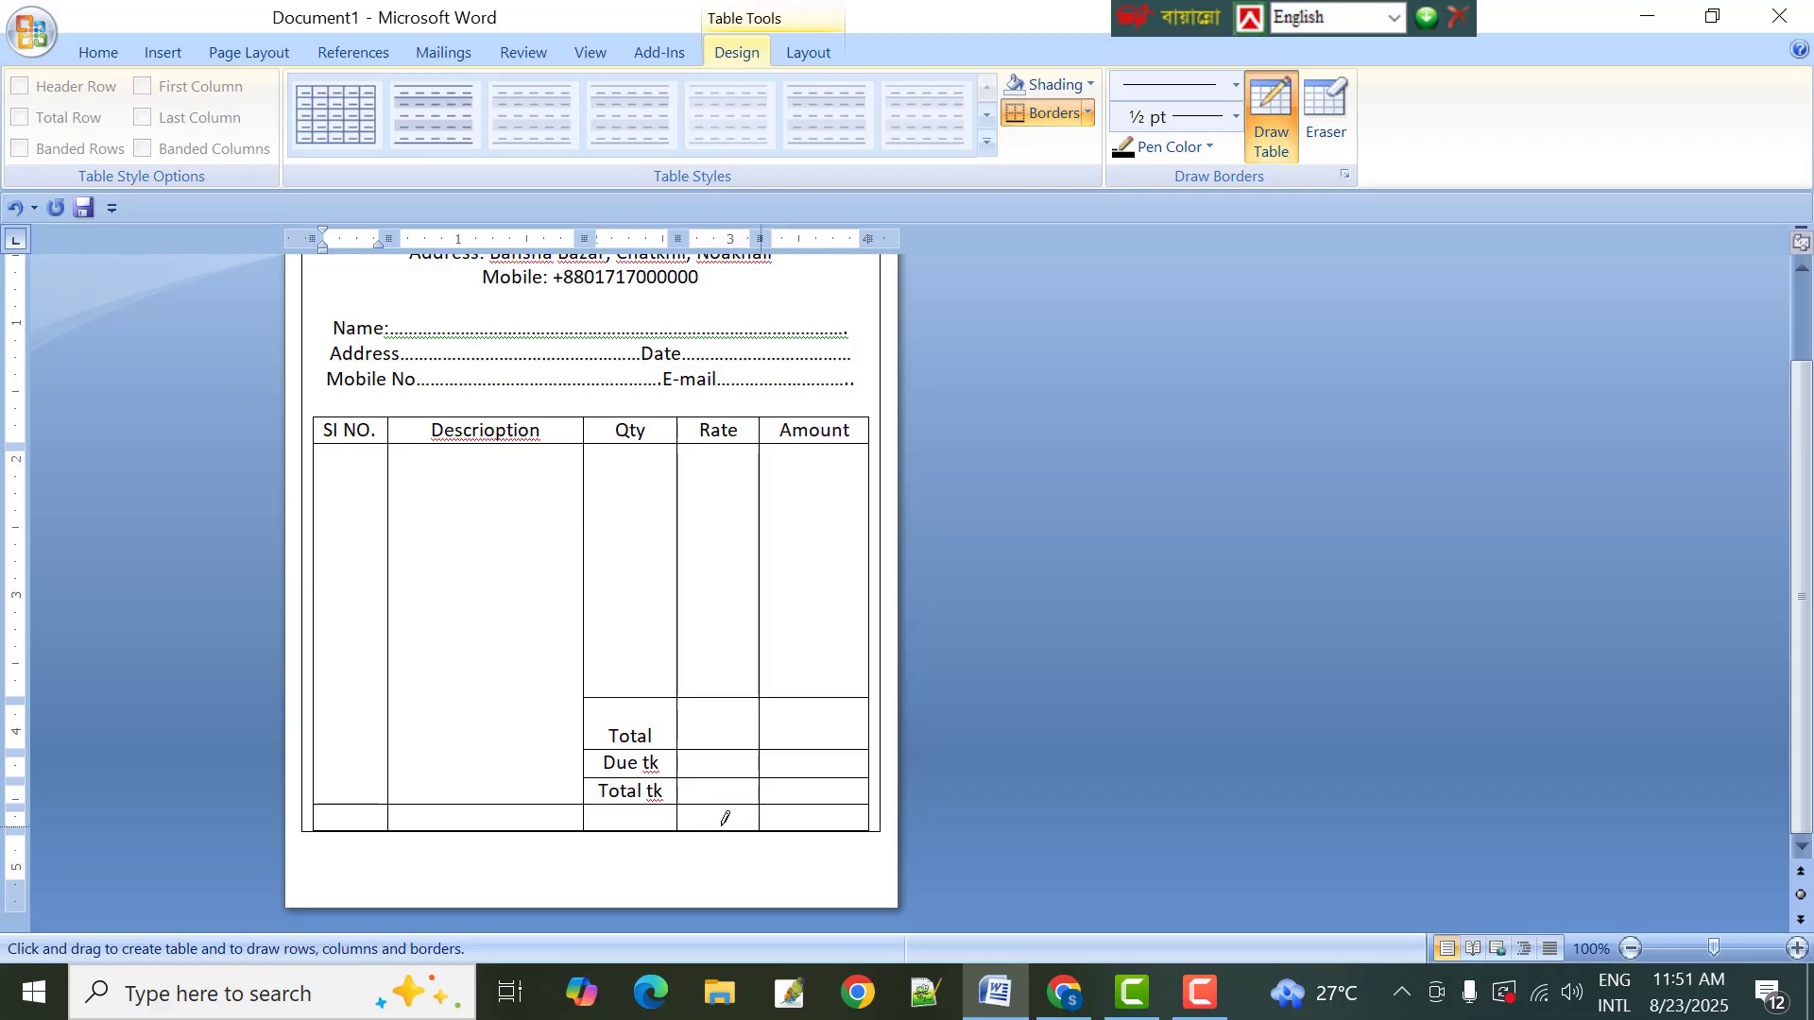
Erase all the vertical dividers in the new bottom row so that it becomes one full-width cell
{"action": "left_click", "coordinate": [1334, 107]}
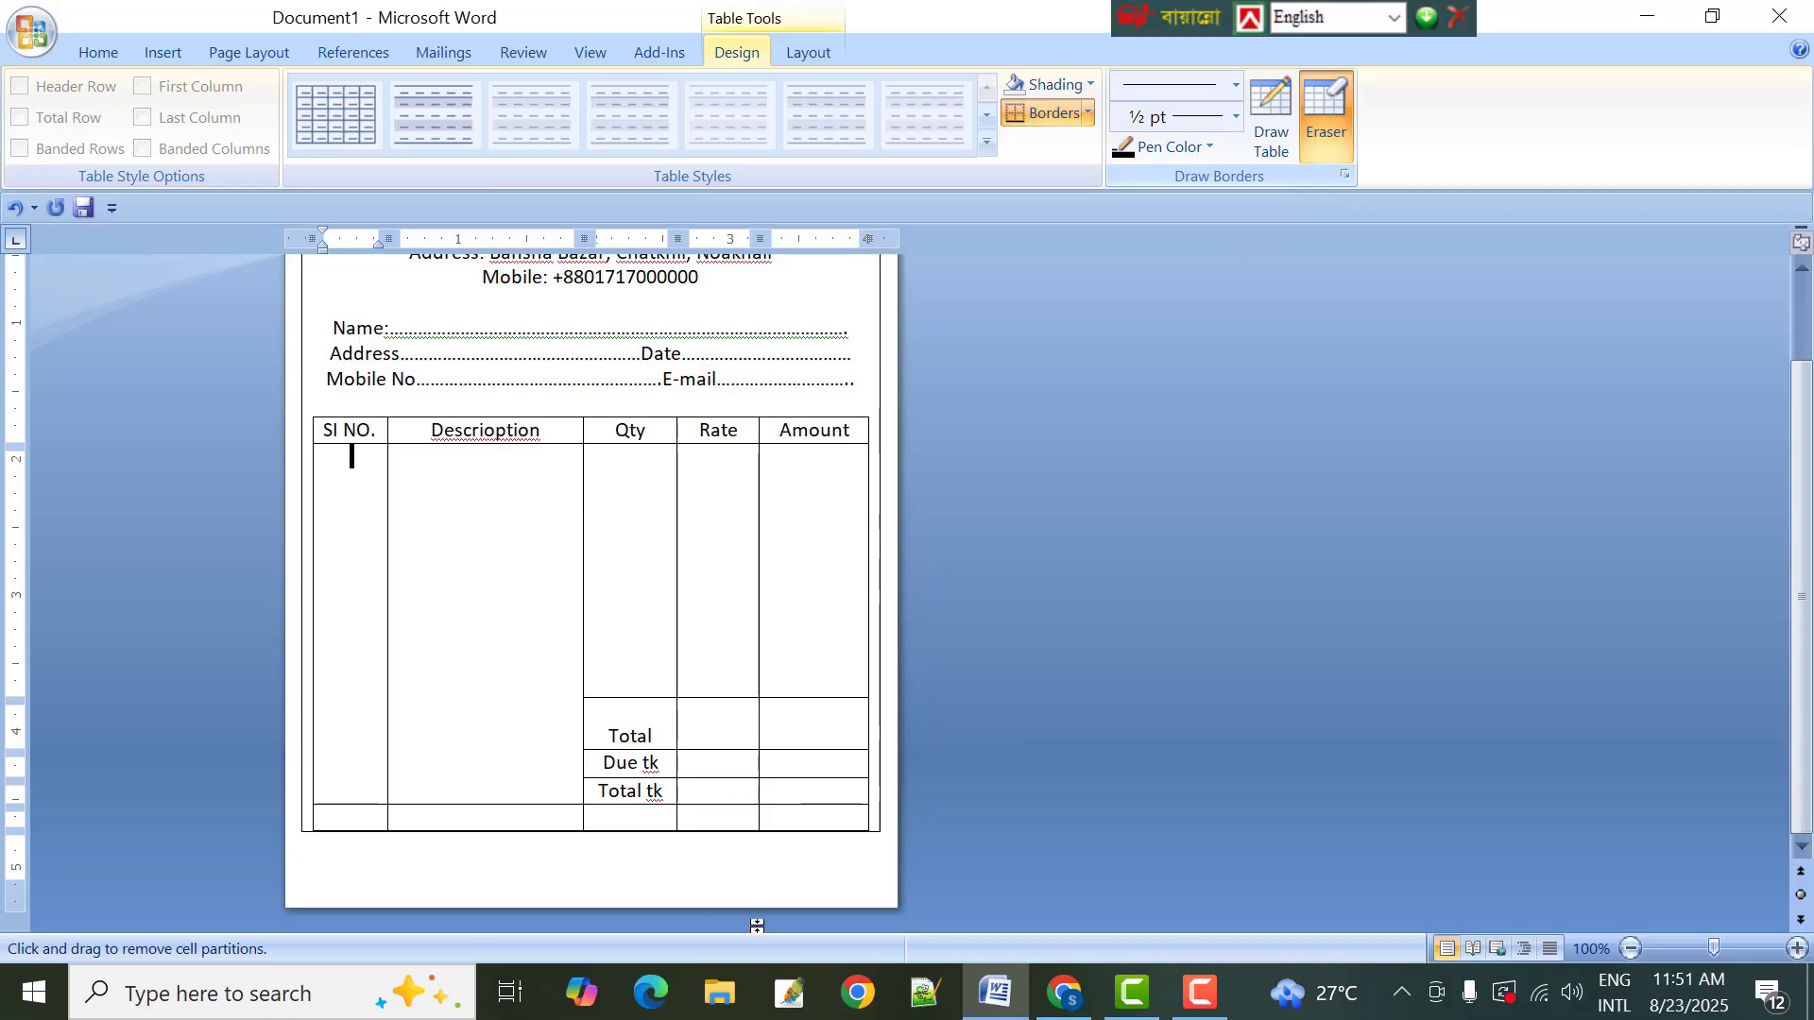
{"action": "left_click", "coordinate": [761, 815]}
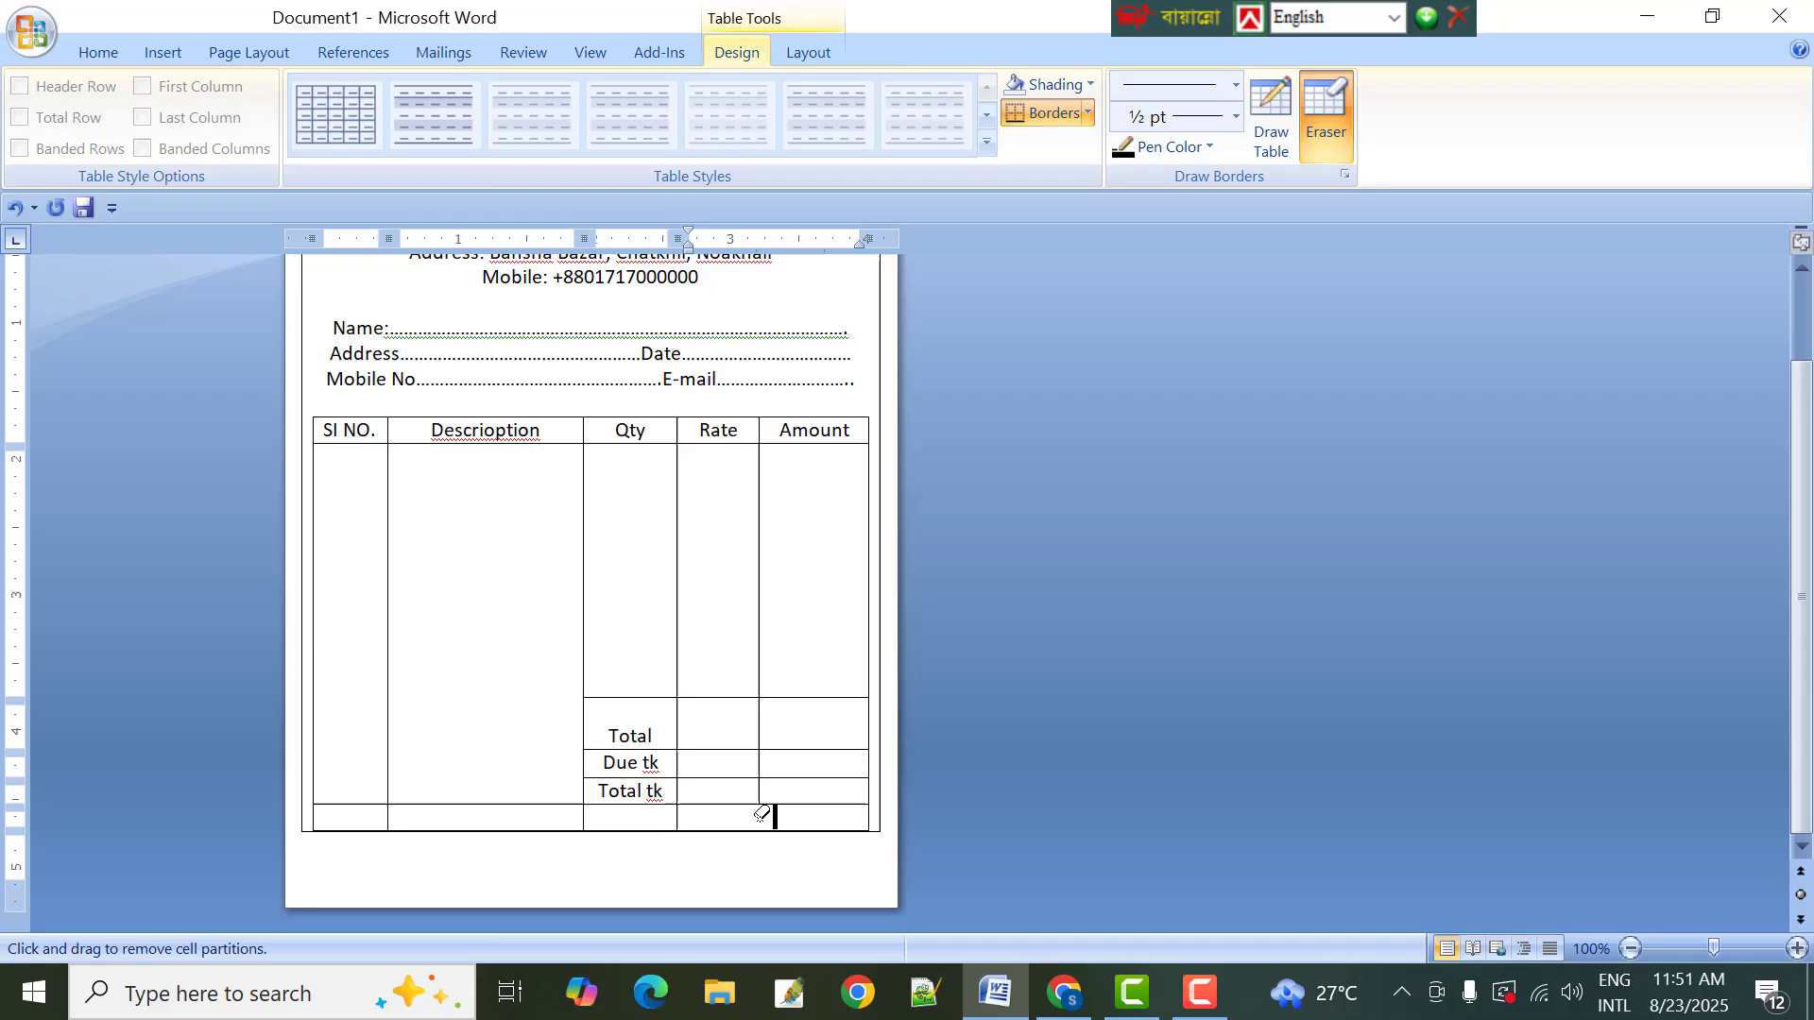
{"action": "left_click", "coordinate": [678, 815]}
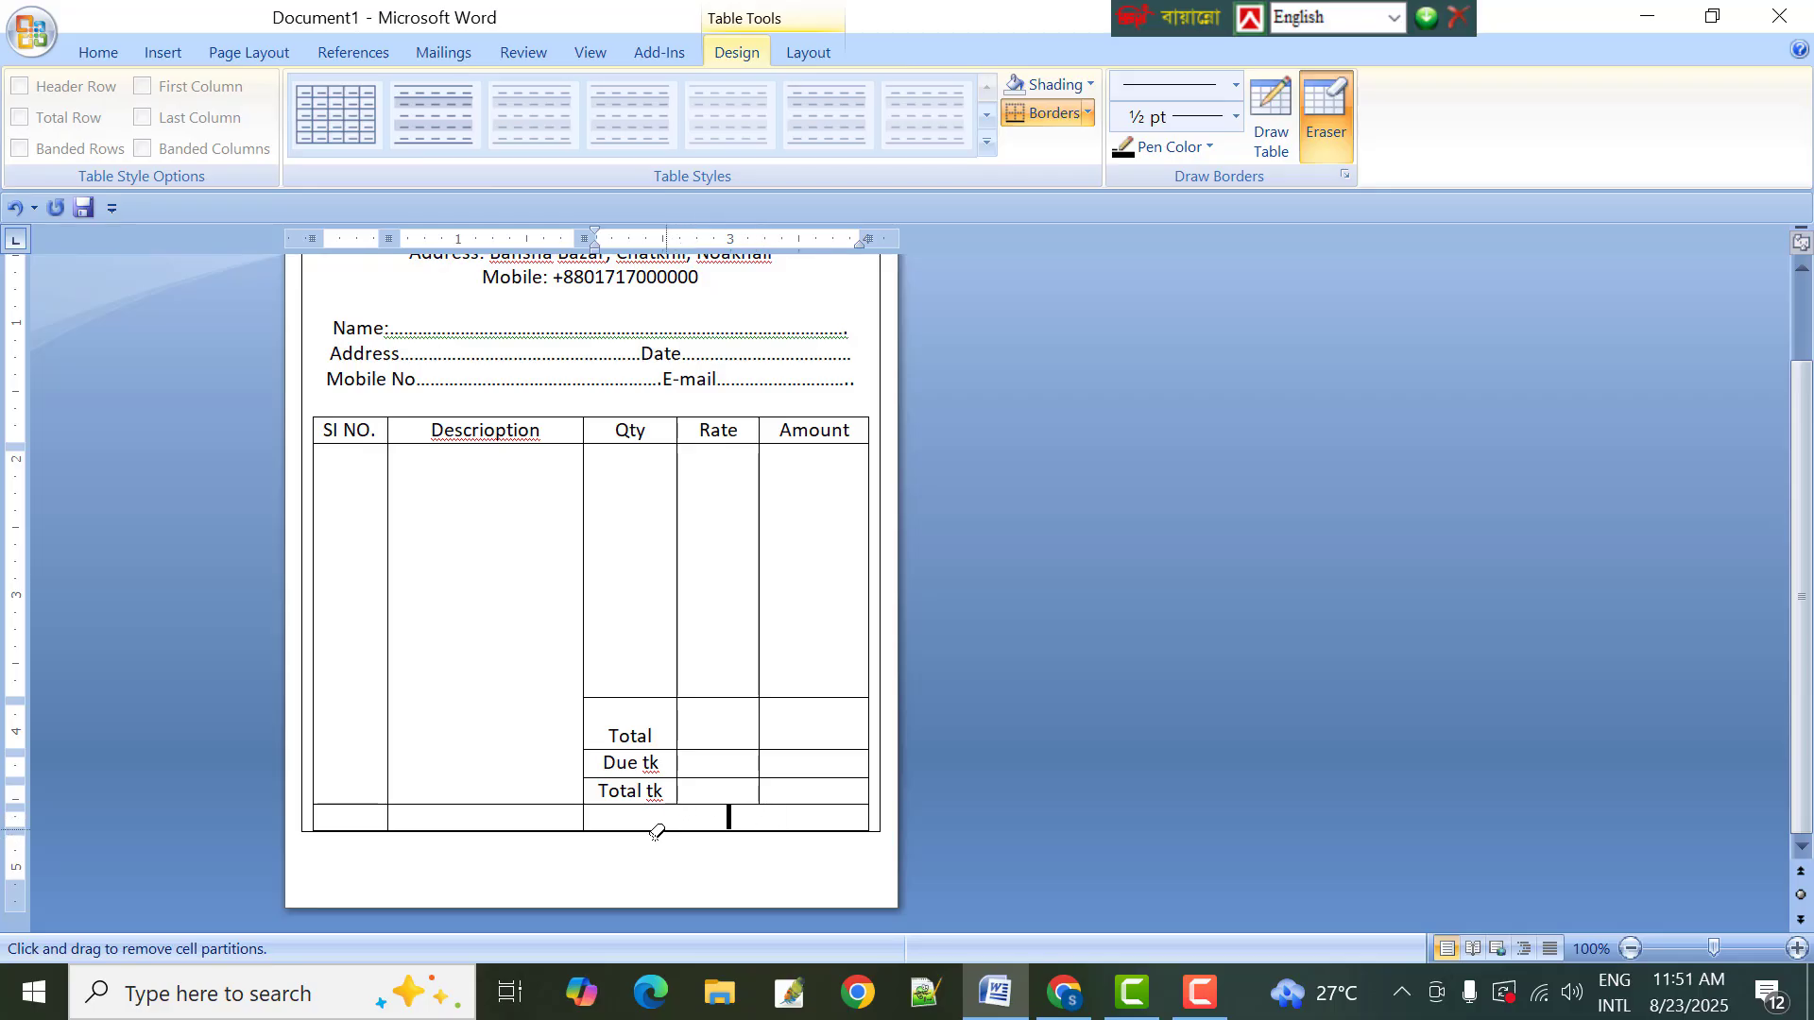
{"action": "left_click", "coordinate": [585, 814]}
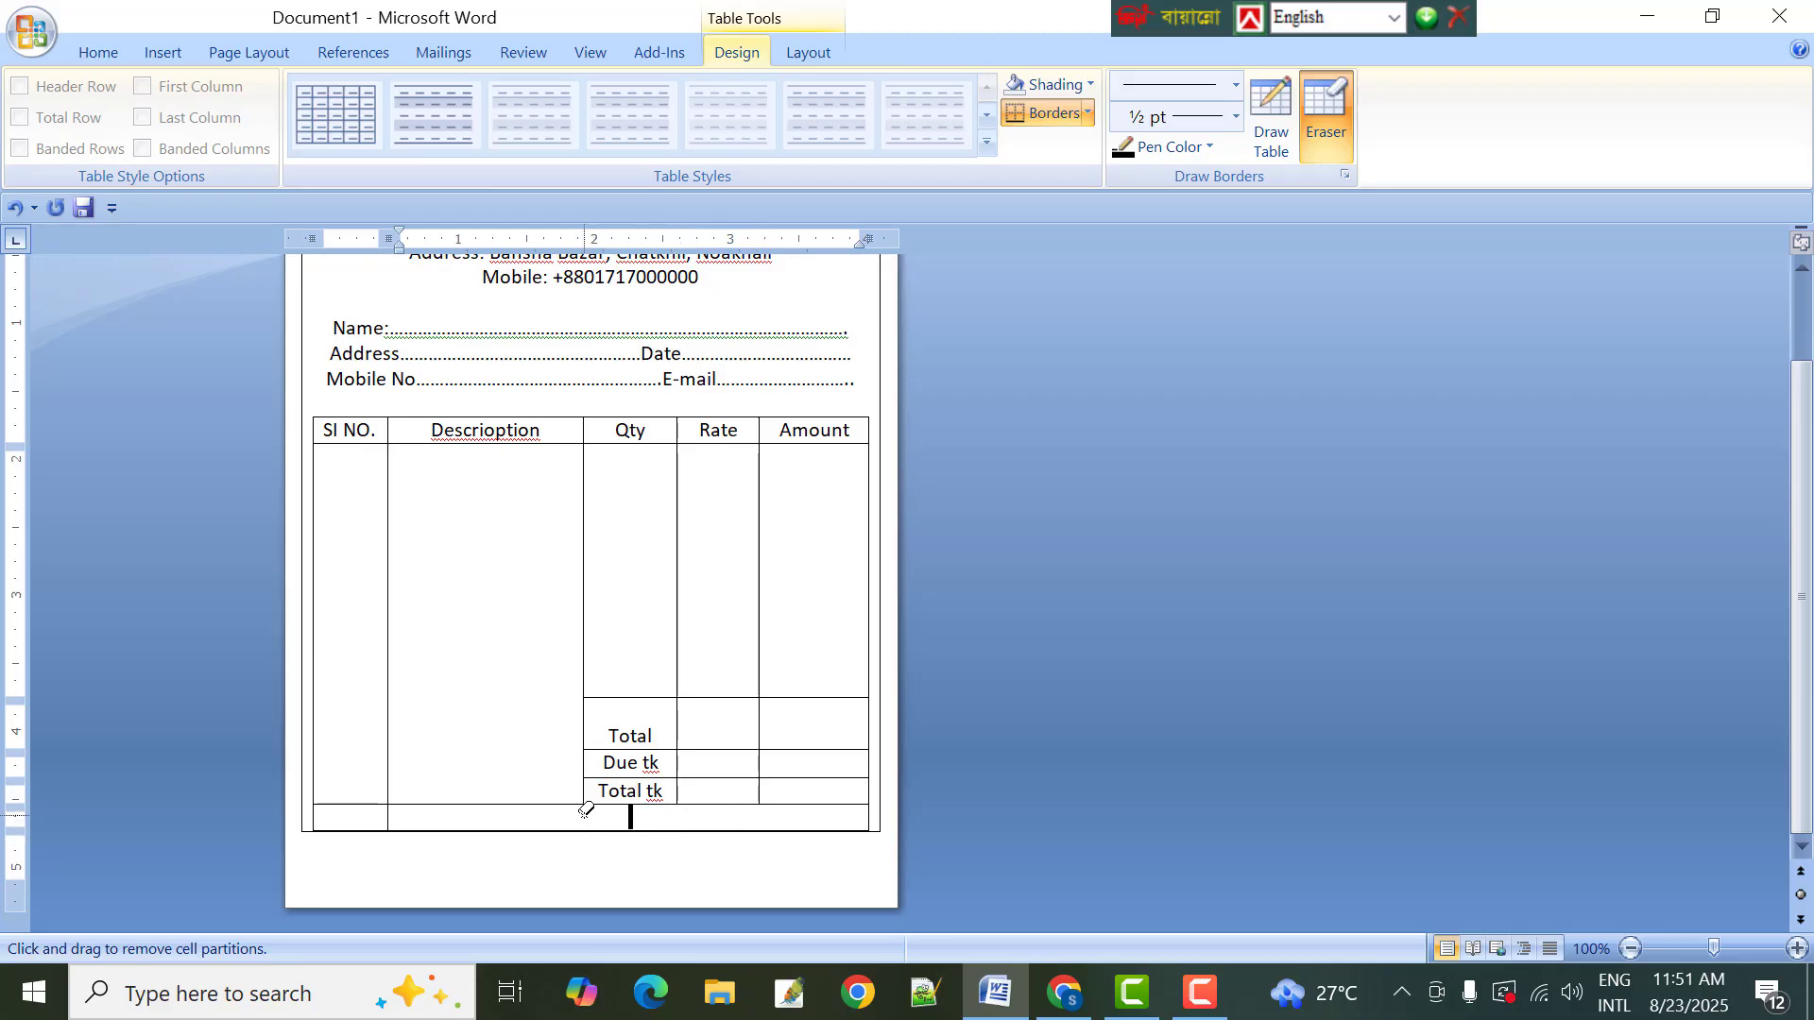
{"action": "left_click", "coordinate": [389, 815]}
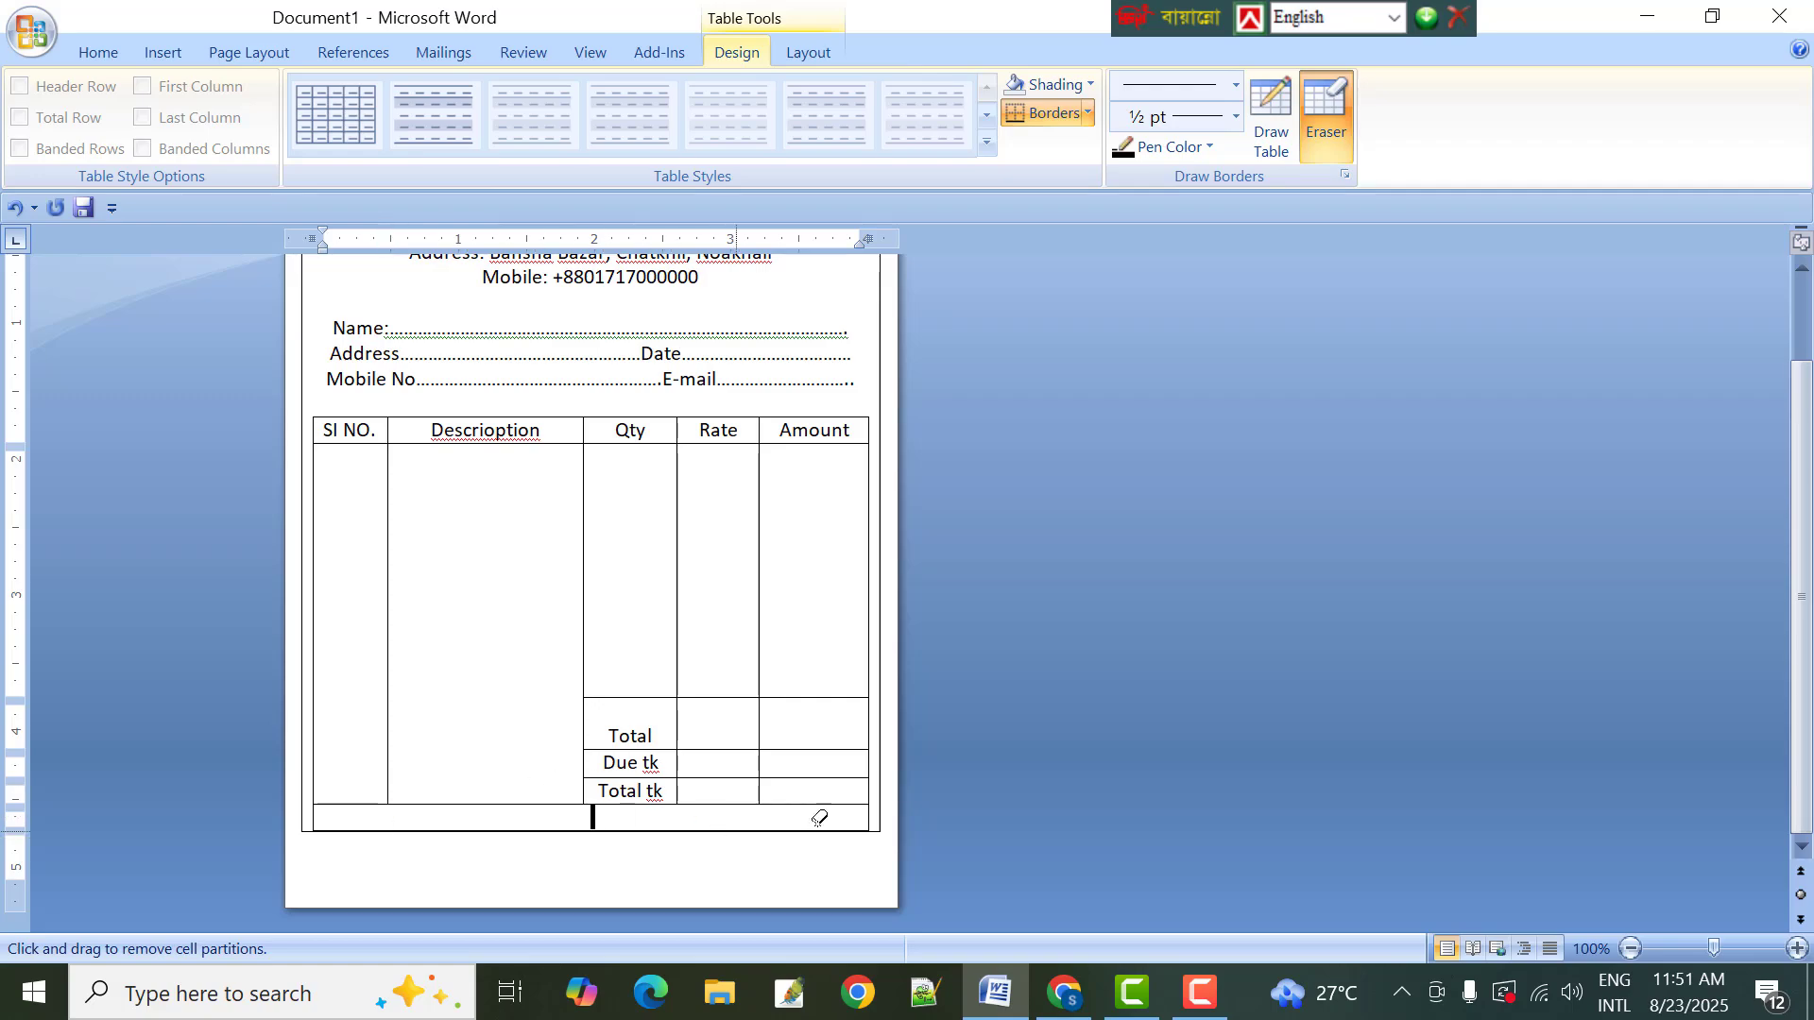
{"action": "double_click", "coordinate": [485, 633]}
{"action": "left_click", "coordinate": [486, 666]}
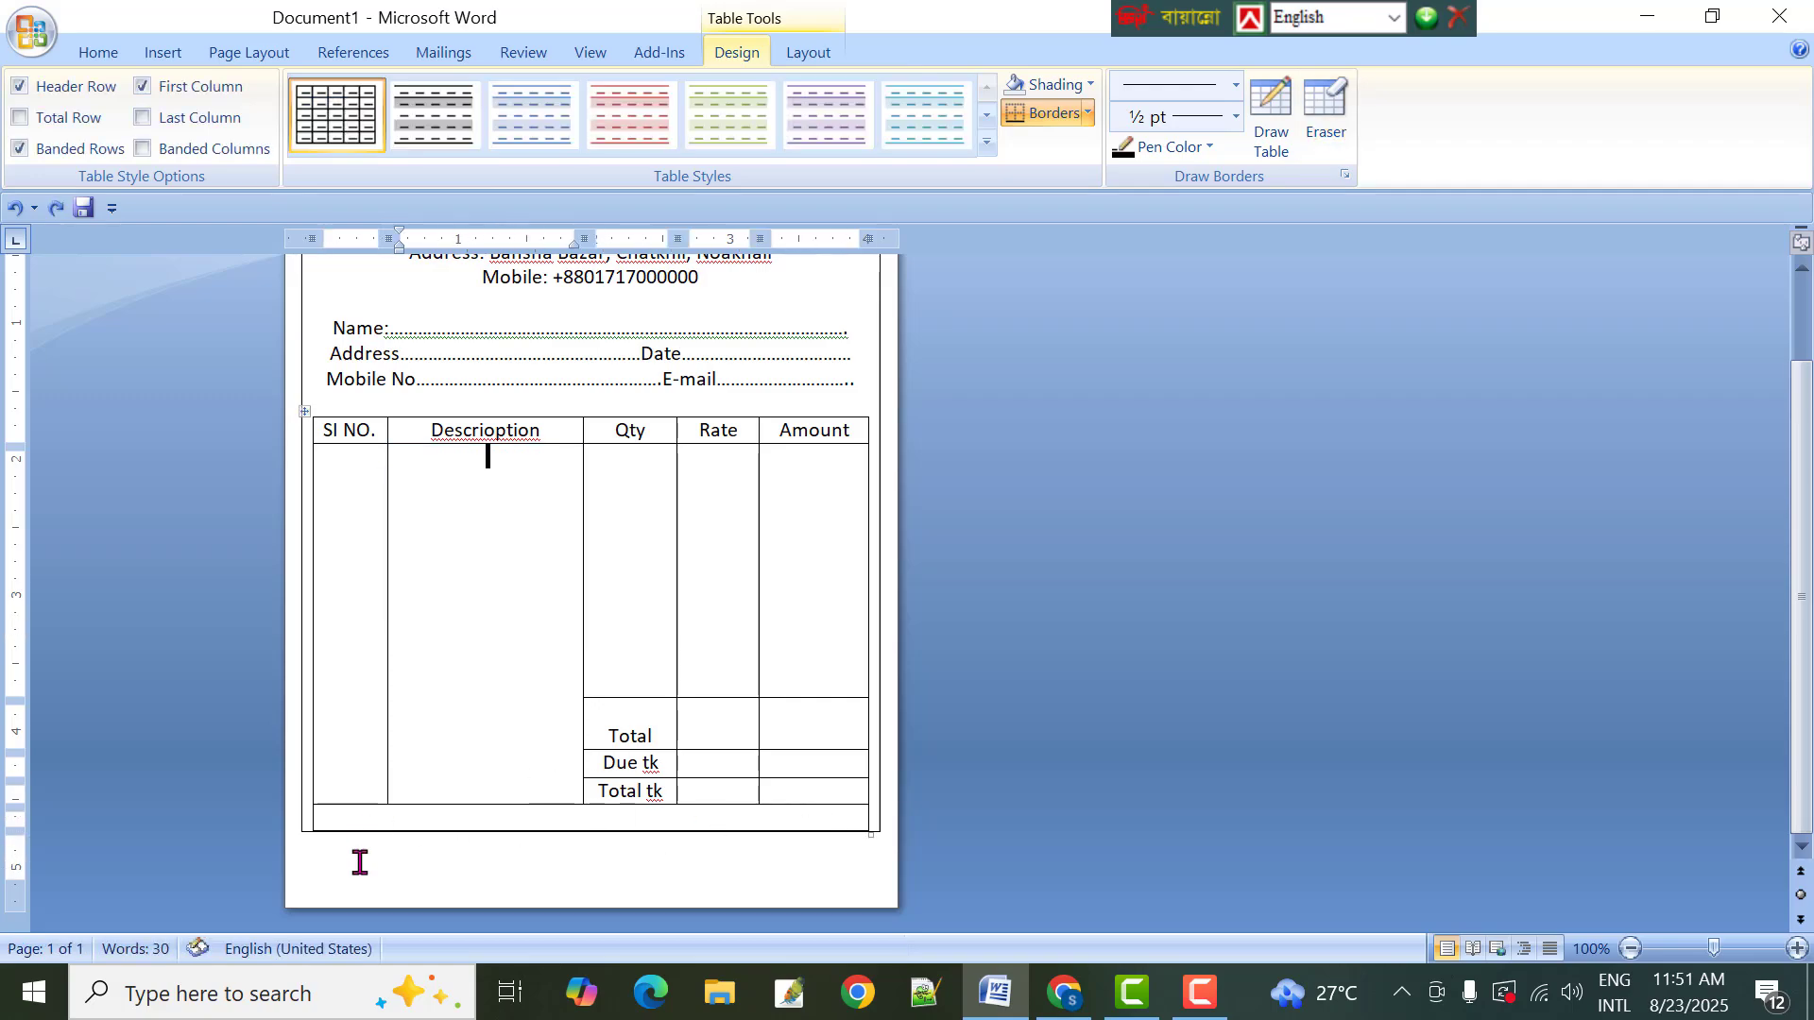
Enter "Inword...." near the left end of the merged bottom row
{"action": "left_click", "coordinate": [482, 816]}
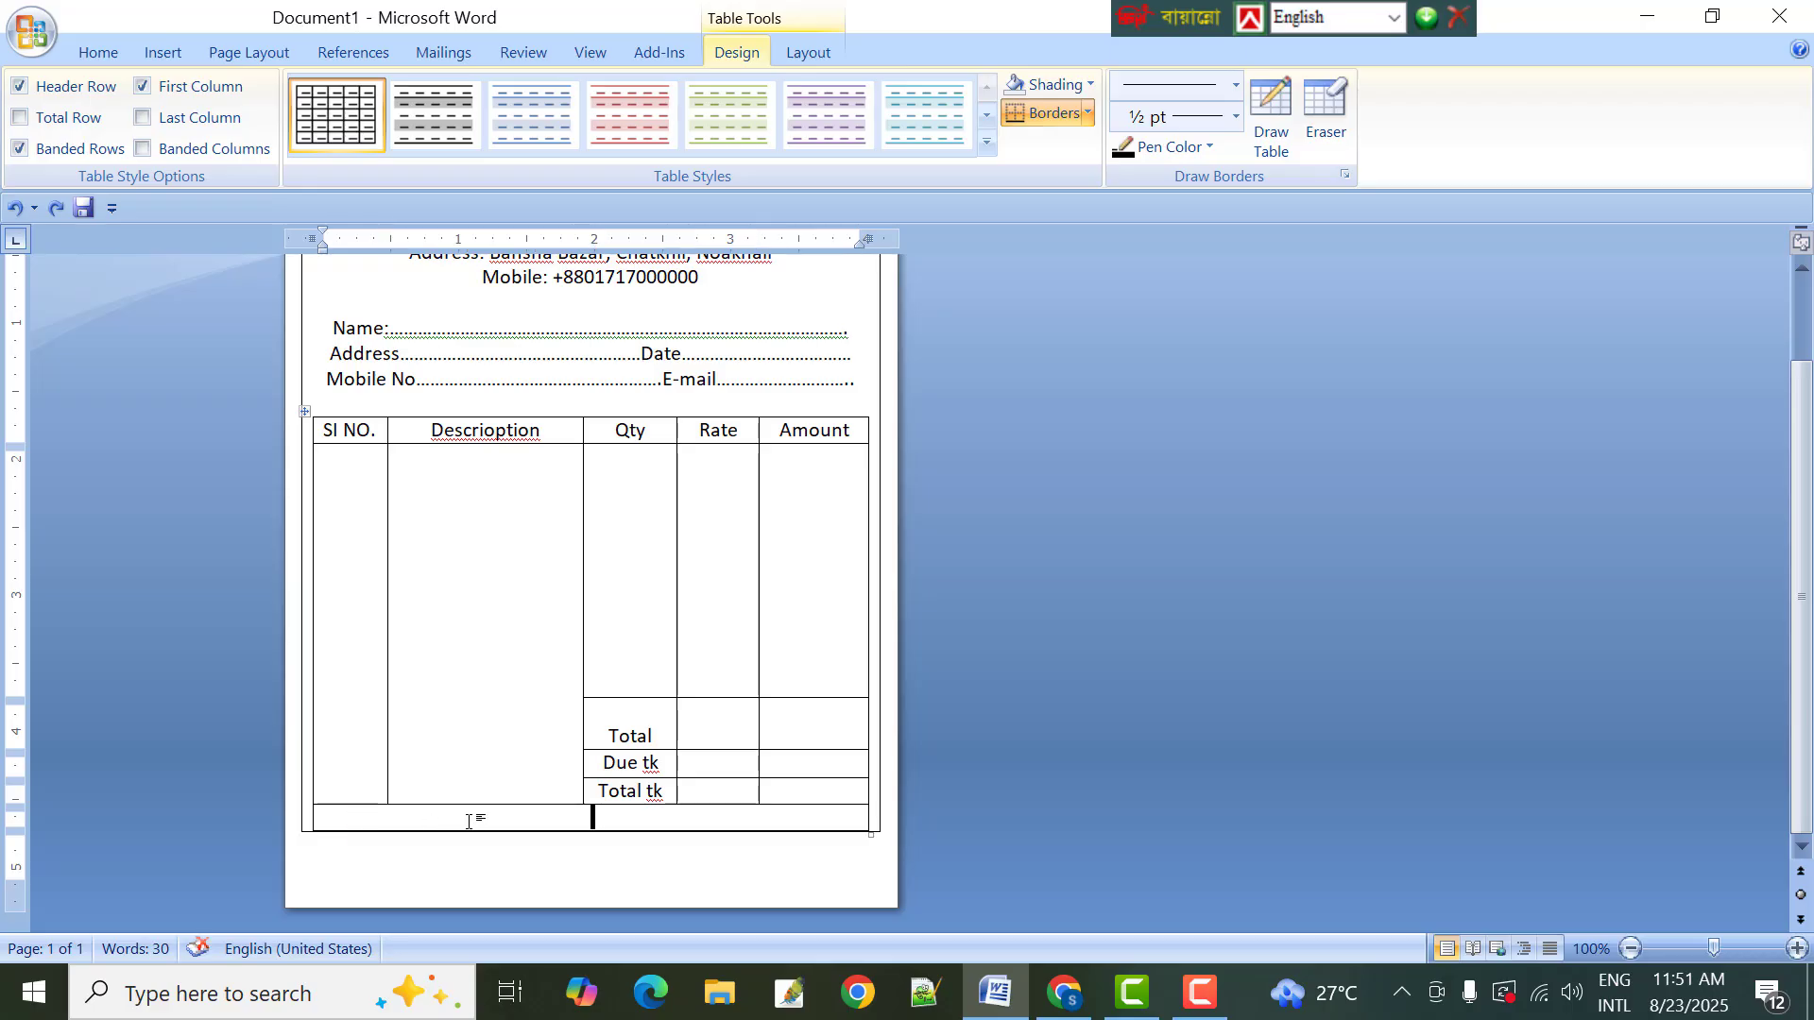
{"action": "left_click", "coordinate": [468, 822]}
{"action": "double_click", "coordinate": [432, 822]}
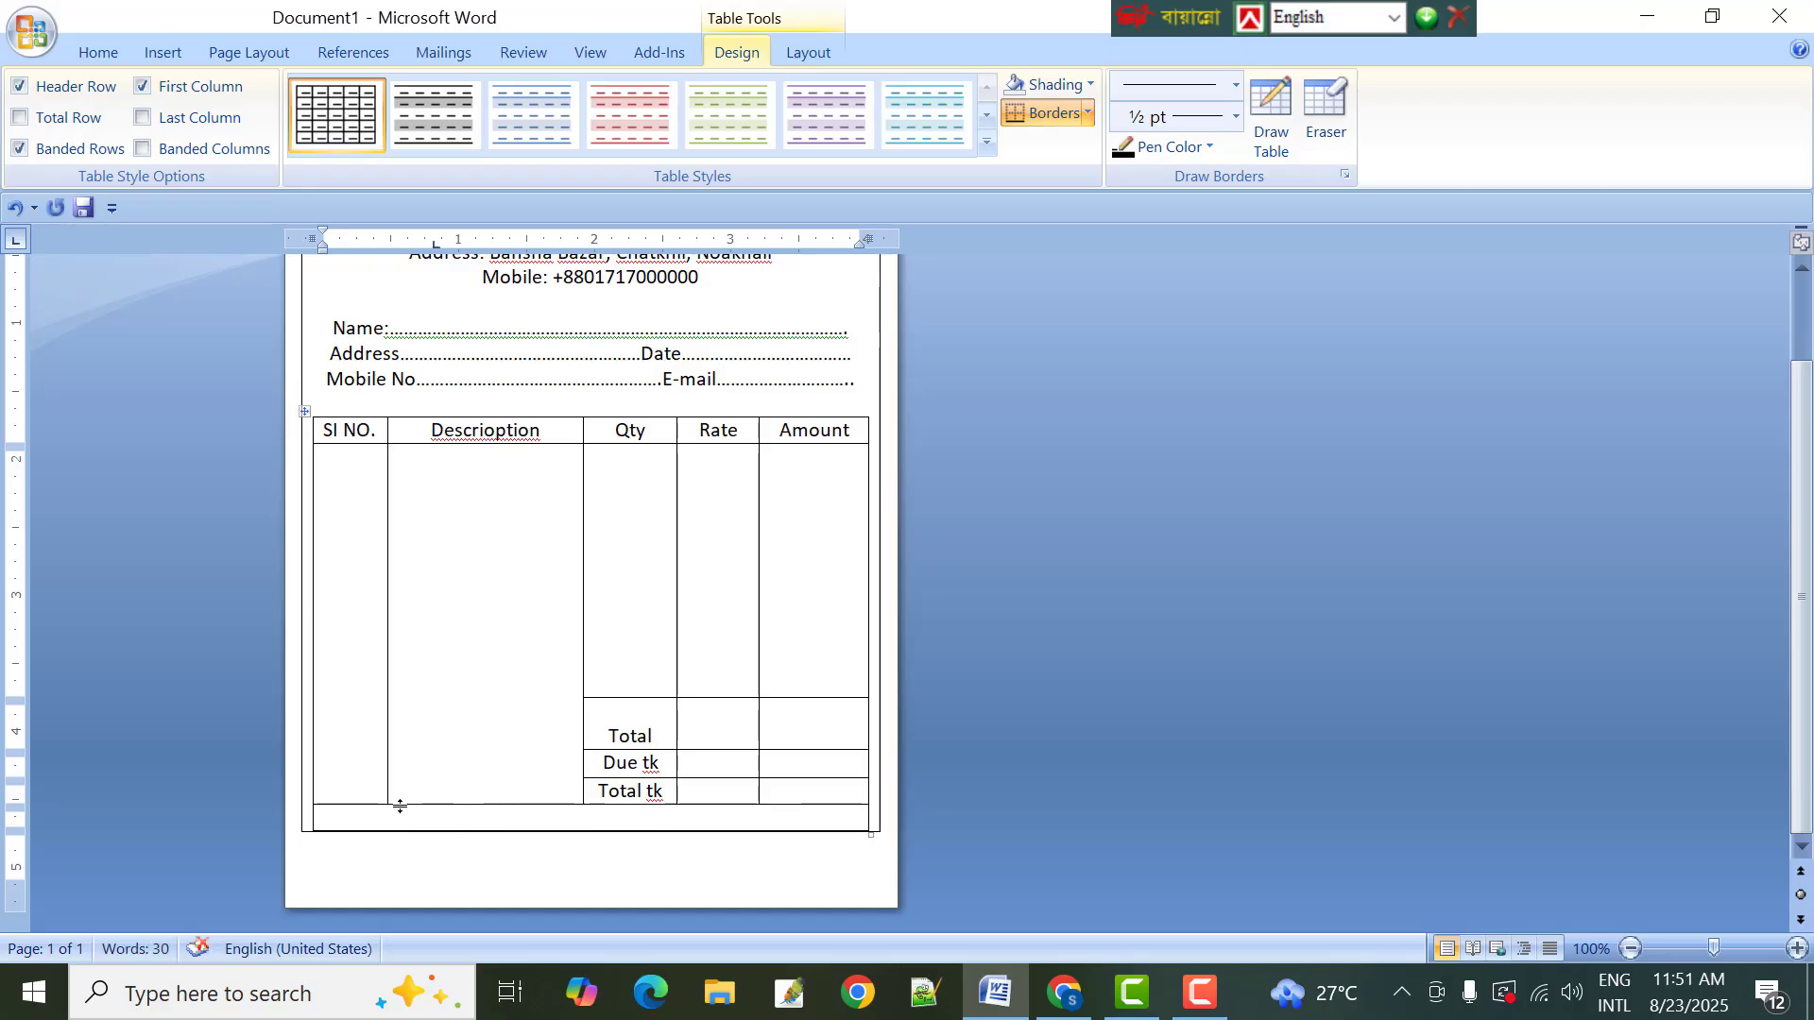
{"action": "double_click", "coordinate": [352, 820]}
{"action": "type", "text": "Inw"}
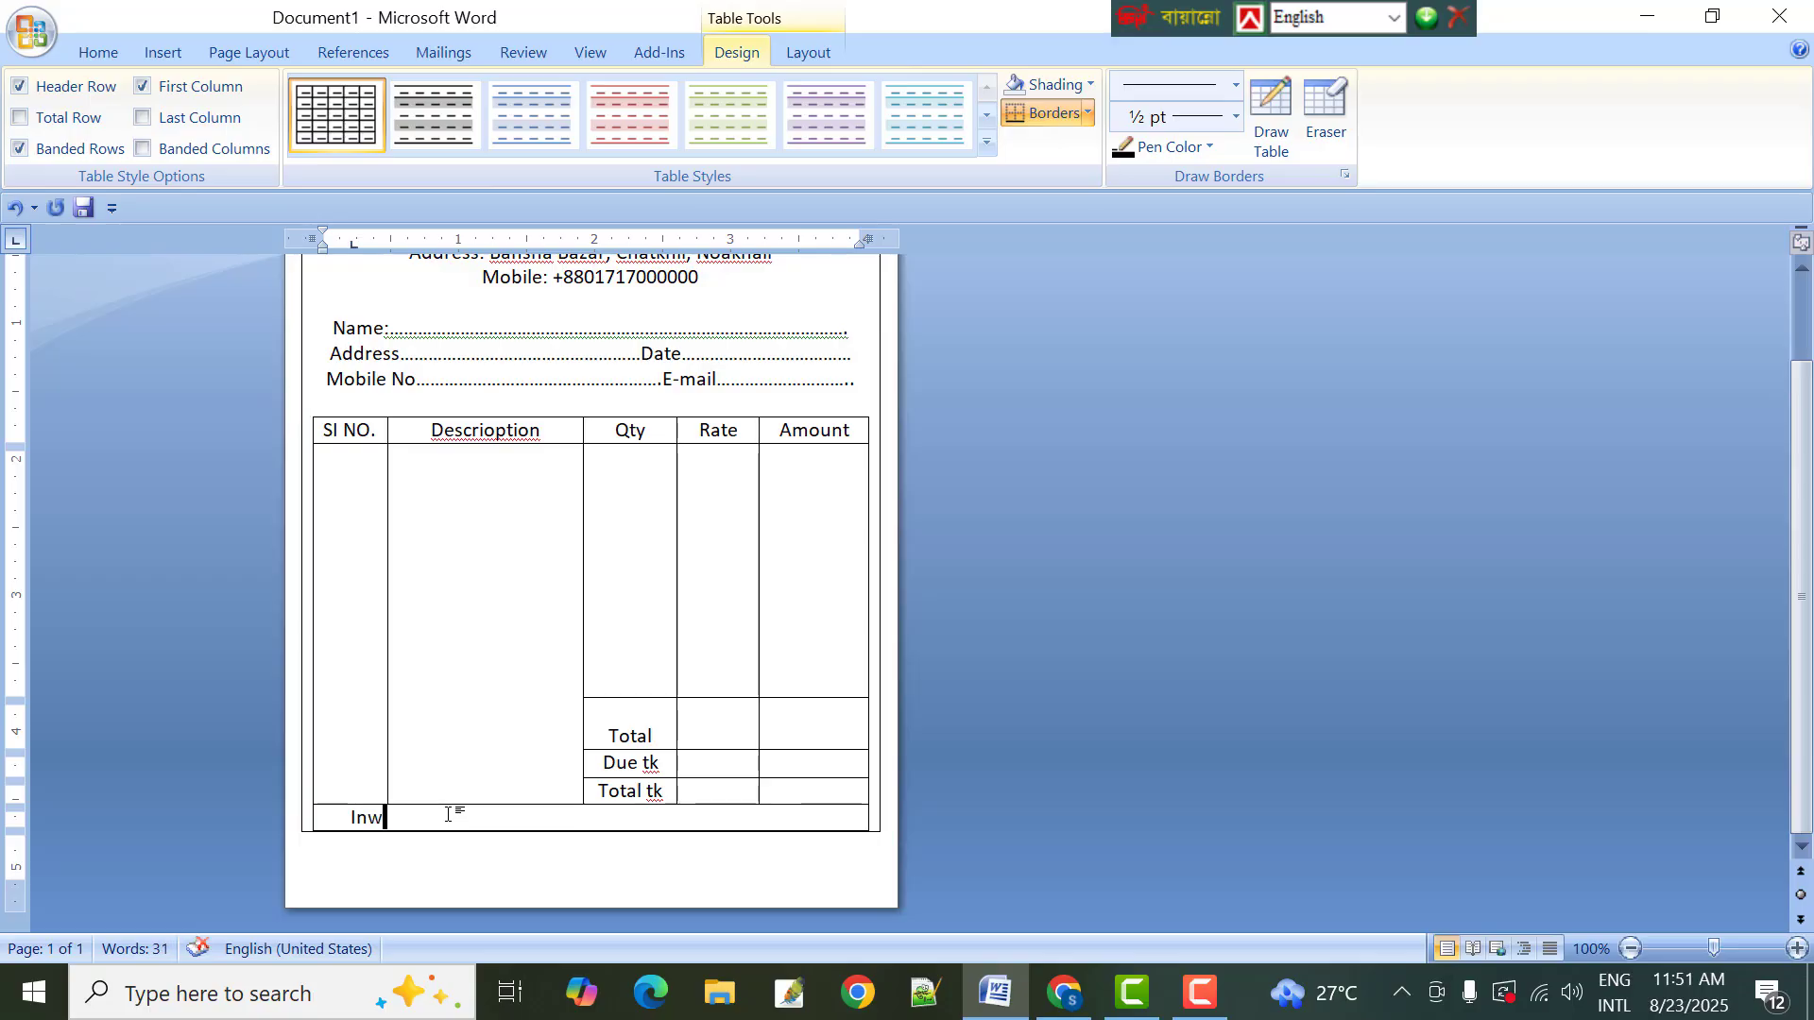
{"action": "type", "text": "ord...."}
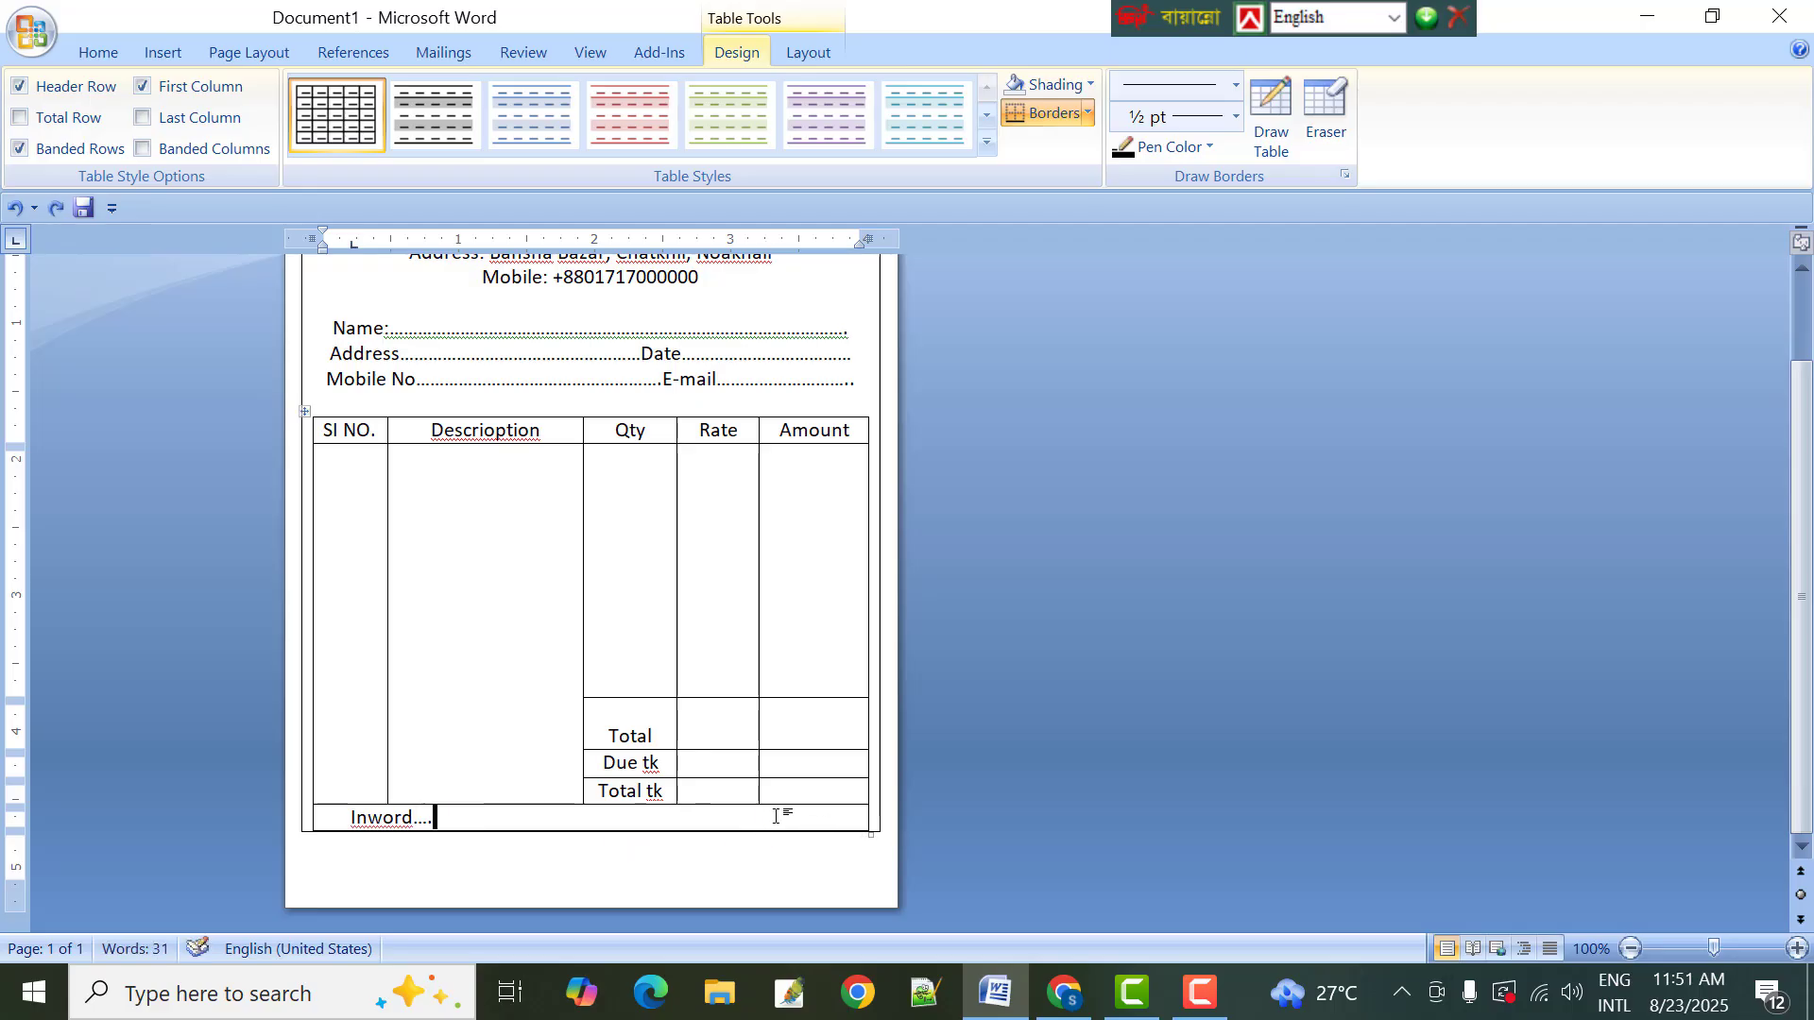
Enter the label "Signutre" at the right end of the bottom row, on the same line as "Inword...."
{"action": "double_click", "coordinate": [778, 816]}
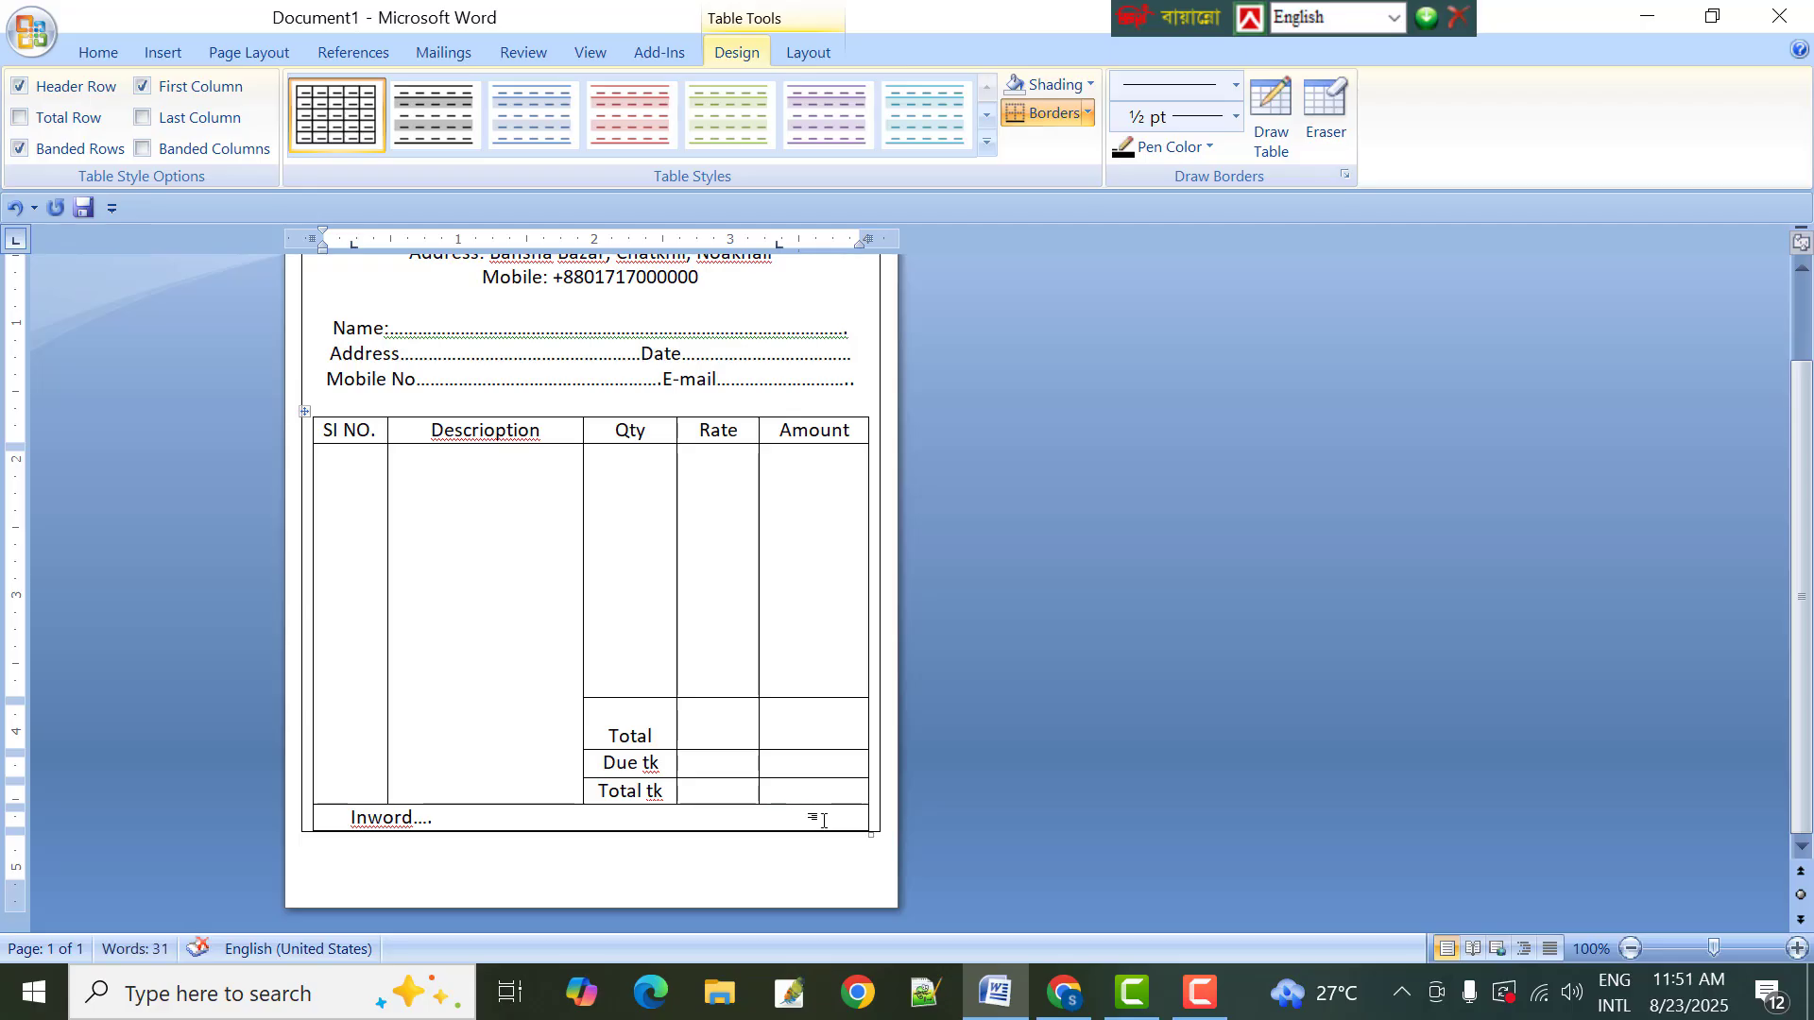
{"action": "type", "text": "Sign"}
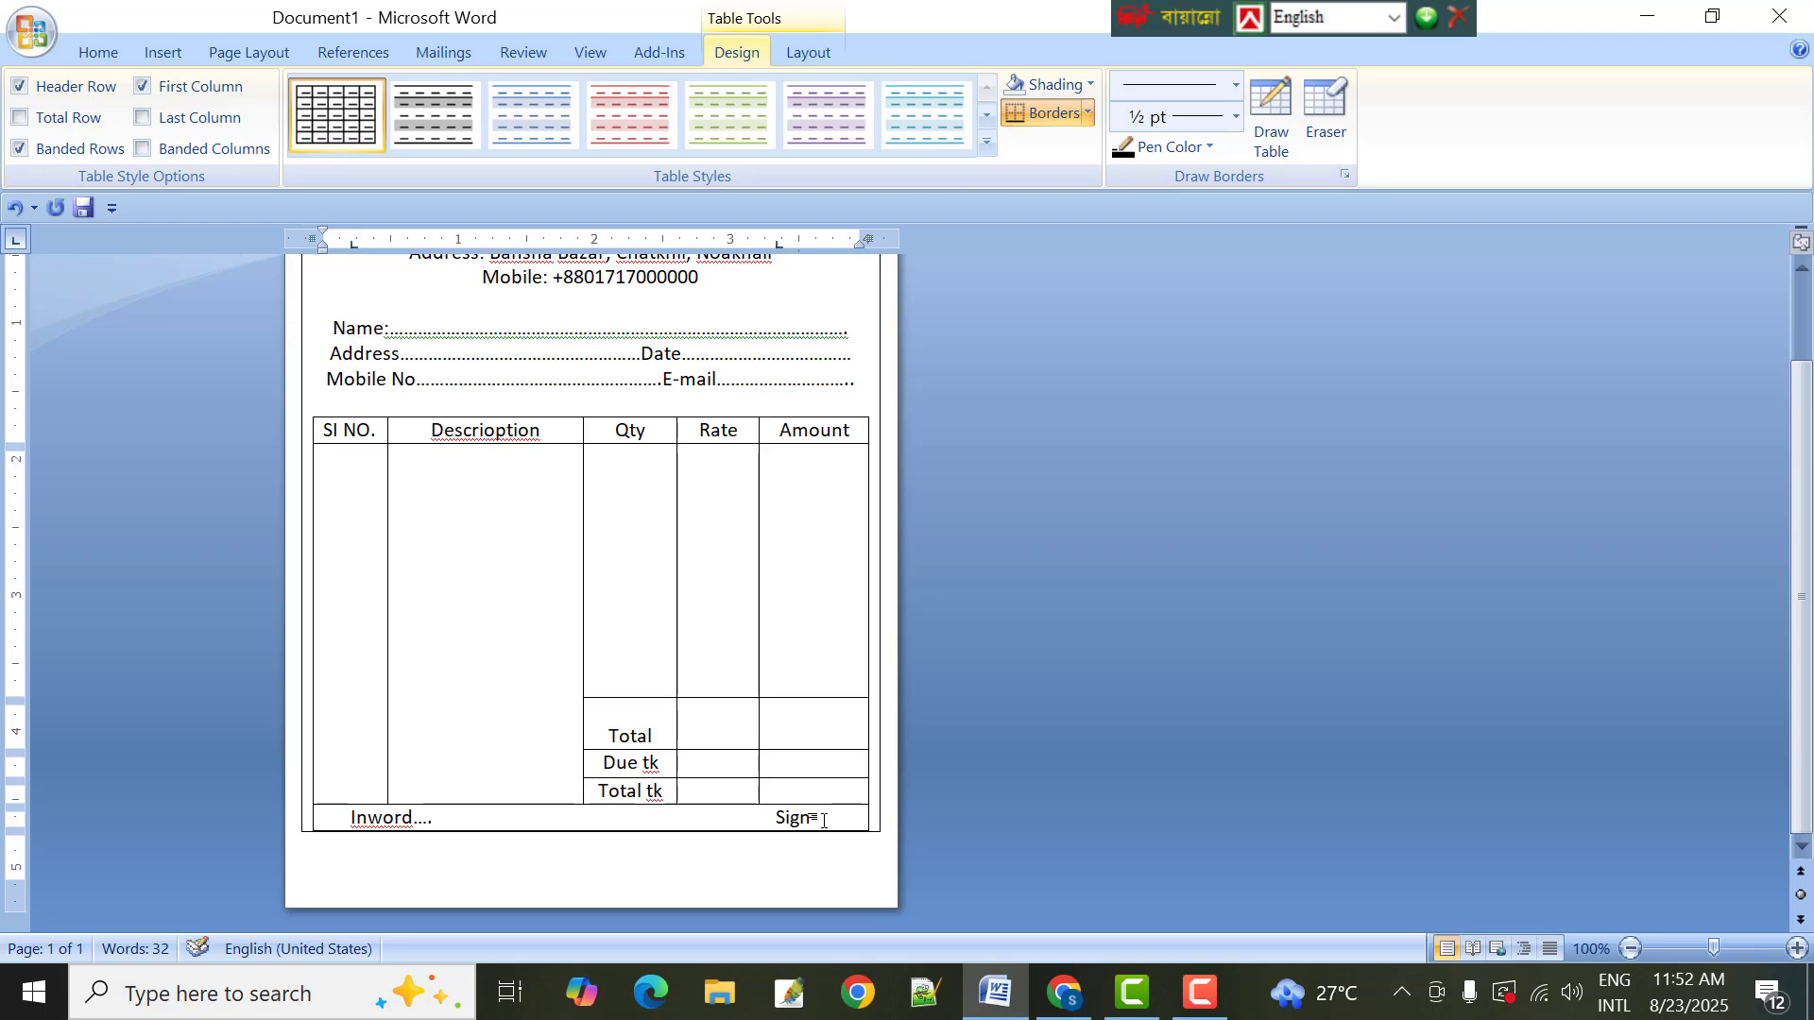
{"action": "type", "text": "utrew"}
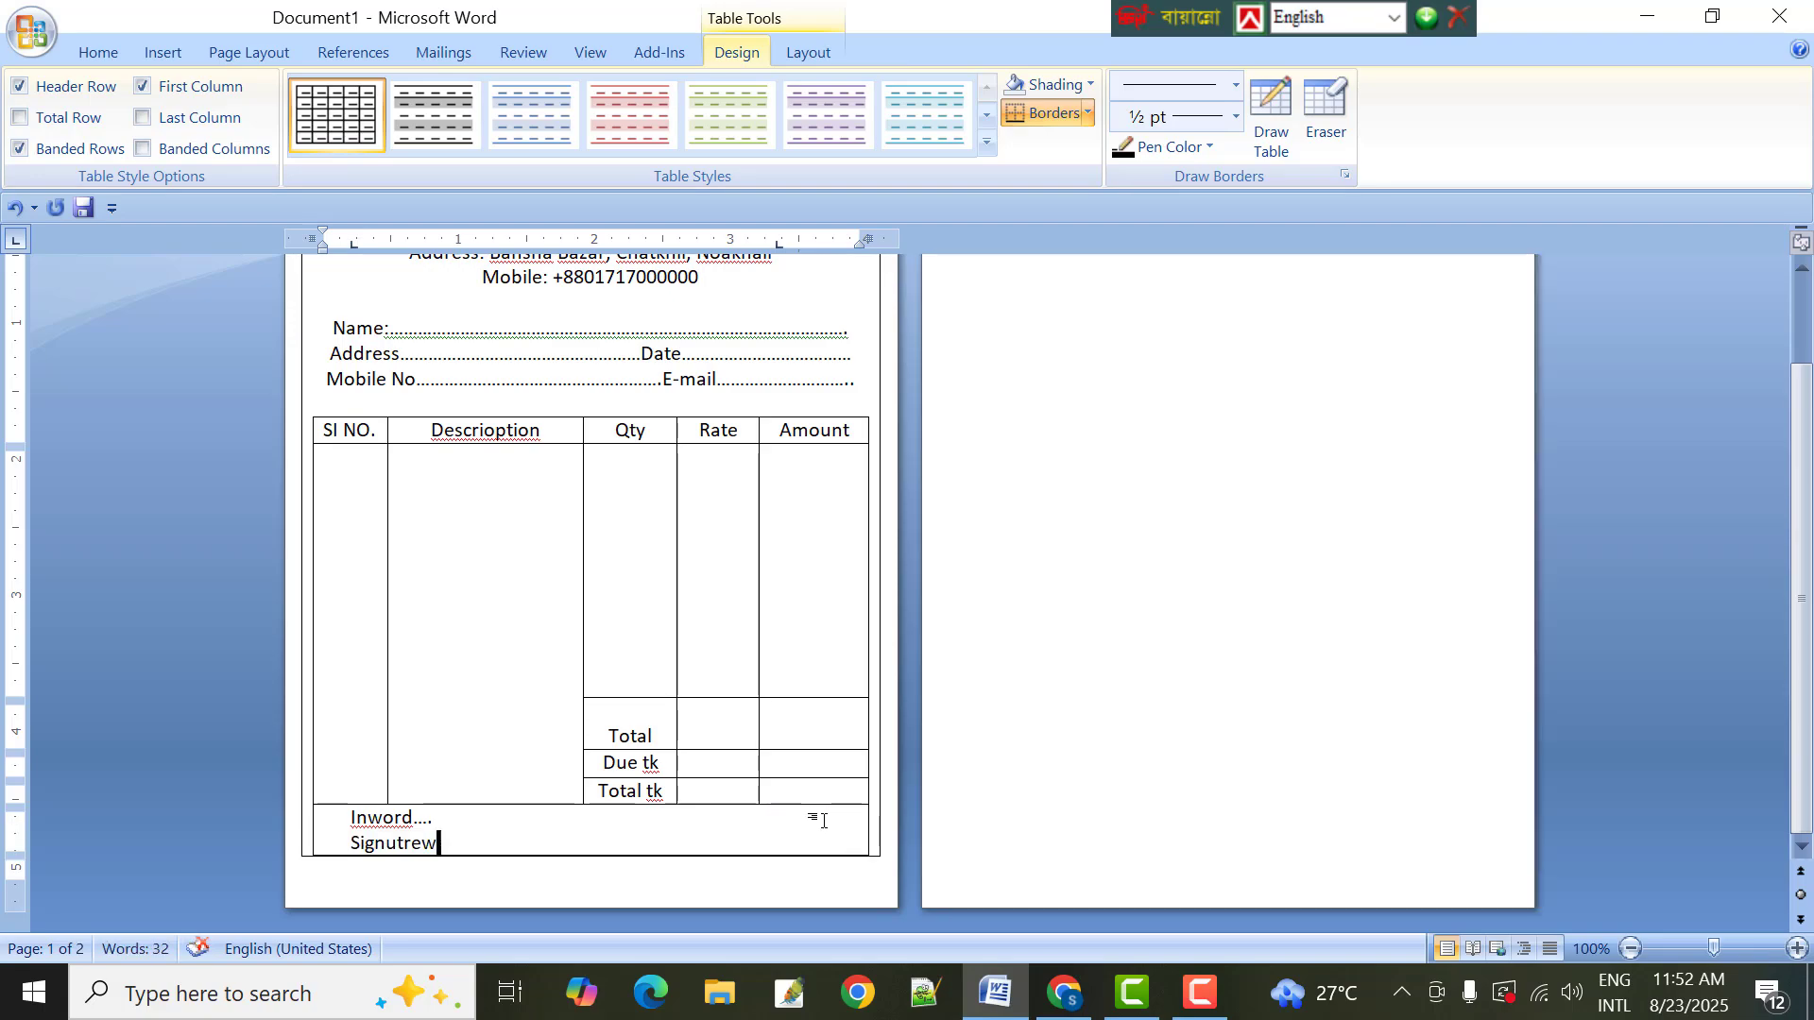
{"action": "key", "text": "BackSpace"}
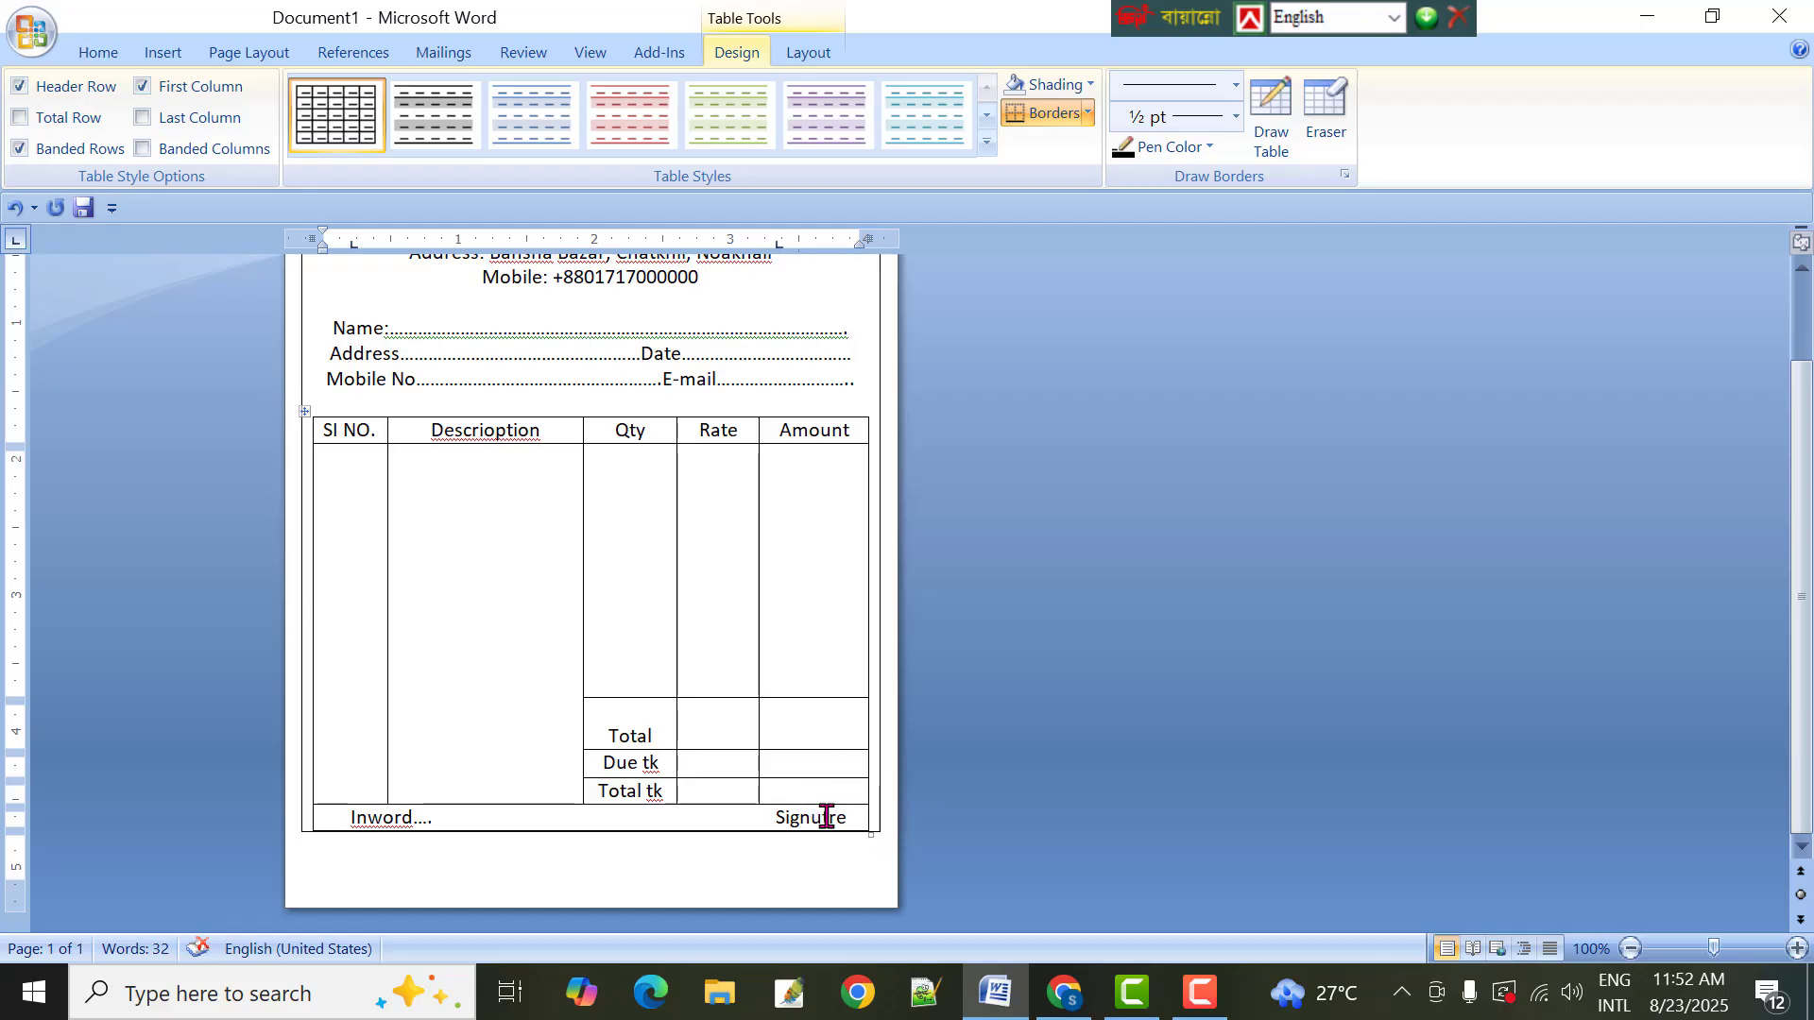
Draw a horizontal line shape about 0.67" long directly above the "Signutre" label
{"action": "left_click", "coordinate": [154, 58]}
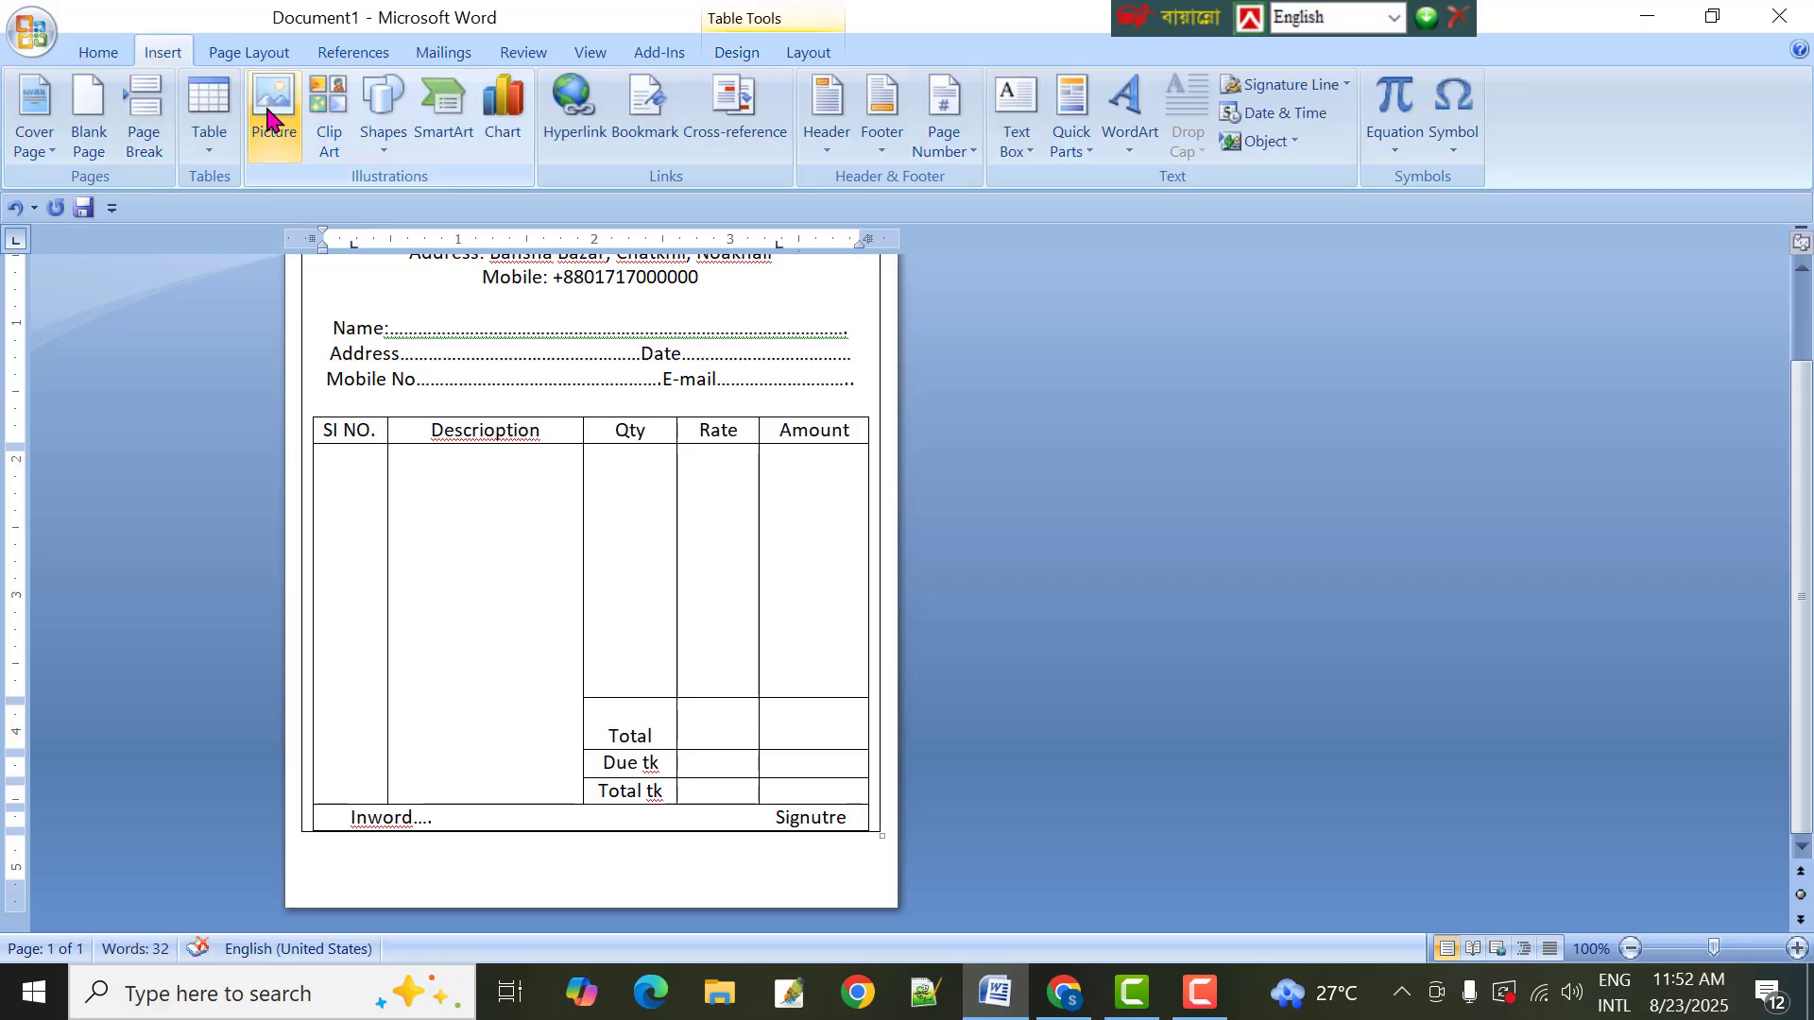
{"action": "left_click", "coordinate": [391, 146]}
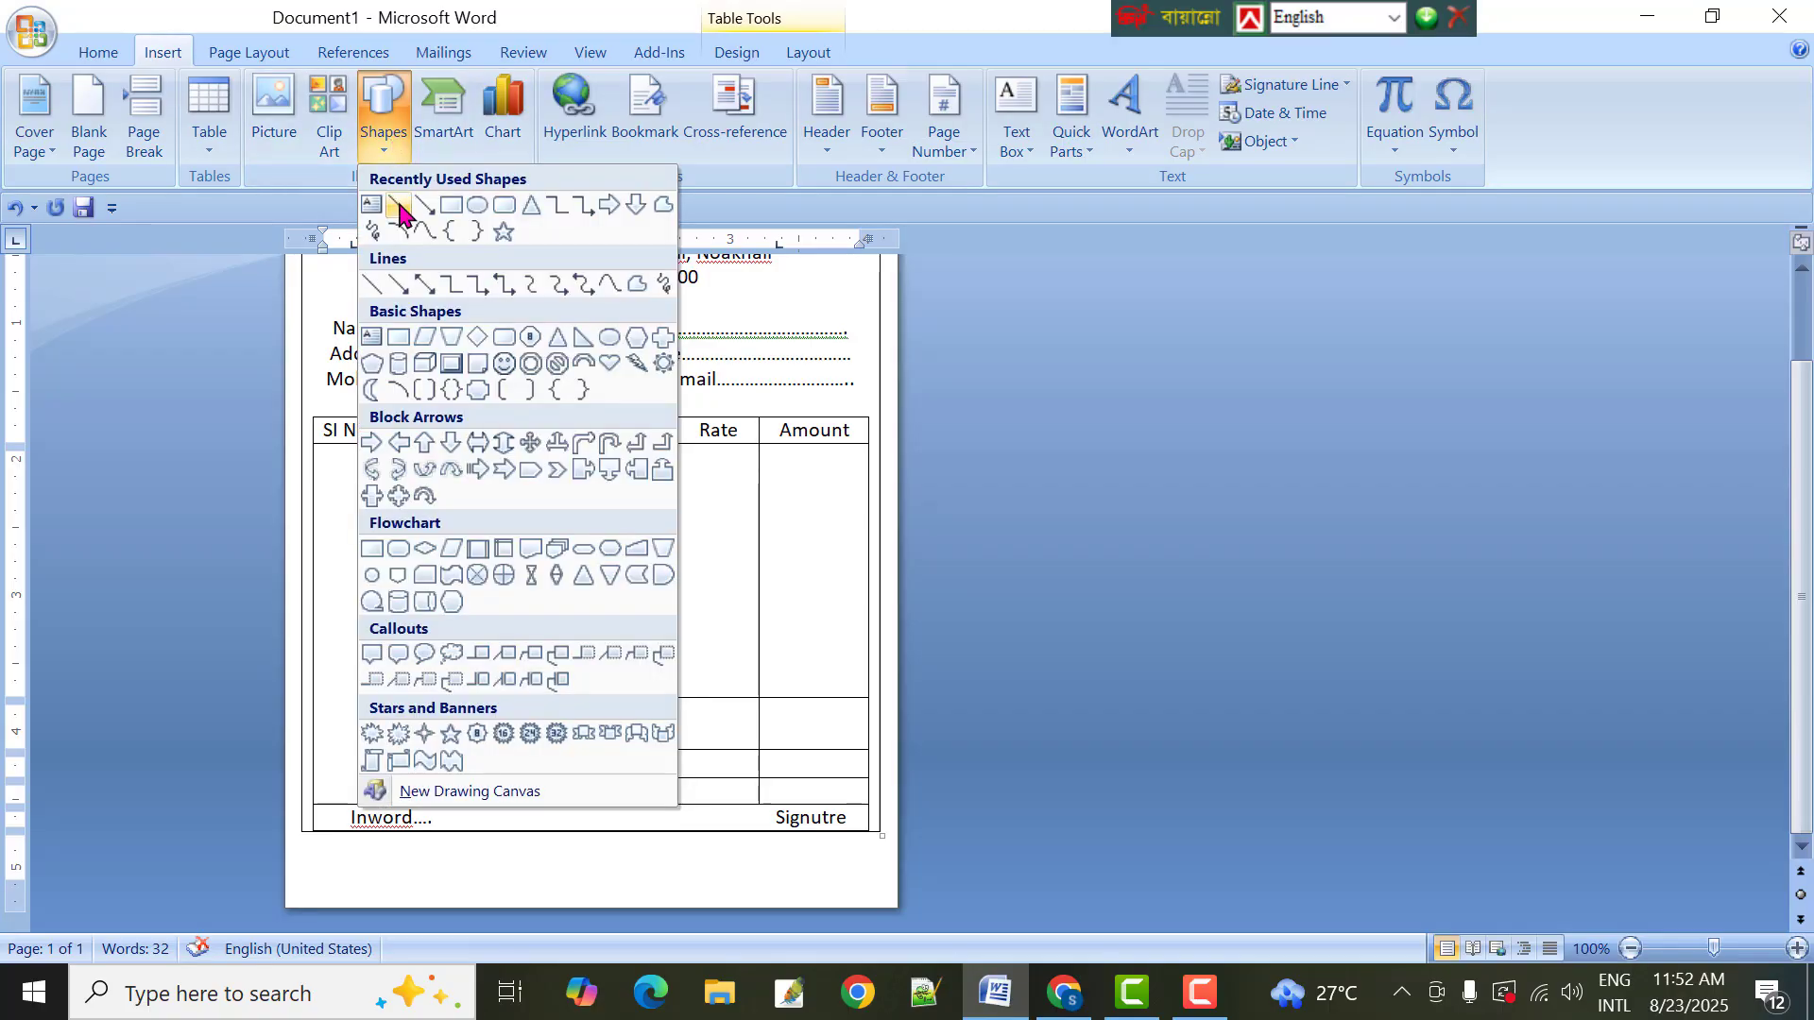
{"action": "left_click", "coordinate": [399, 205]}
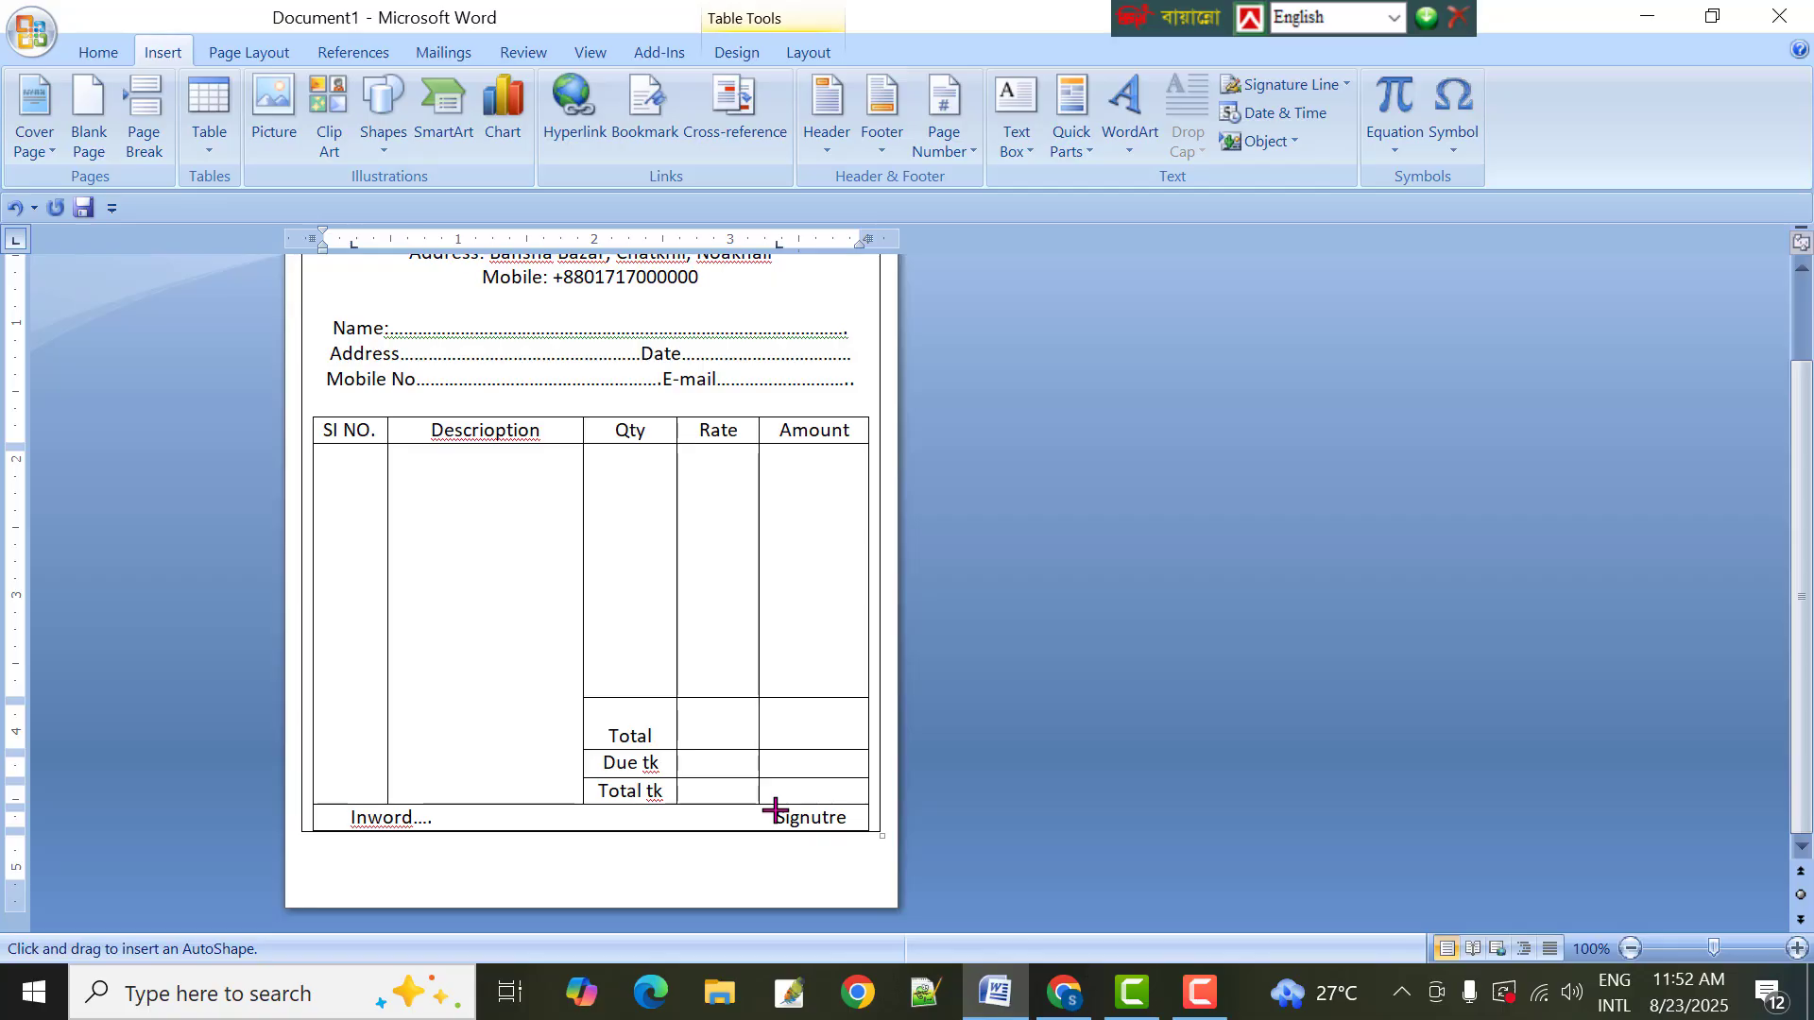
{"action": "left_click_drag", "start_coordinate": [778, 811], "coordinate": [867, 810]}
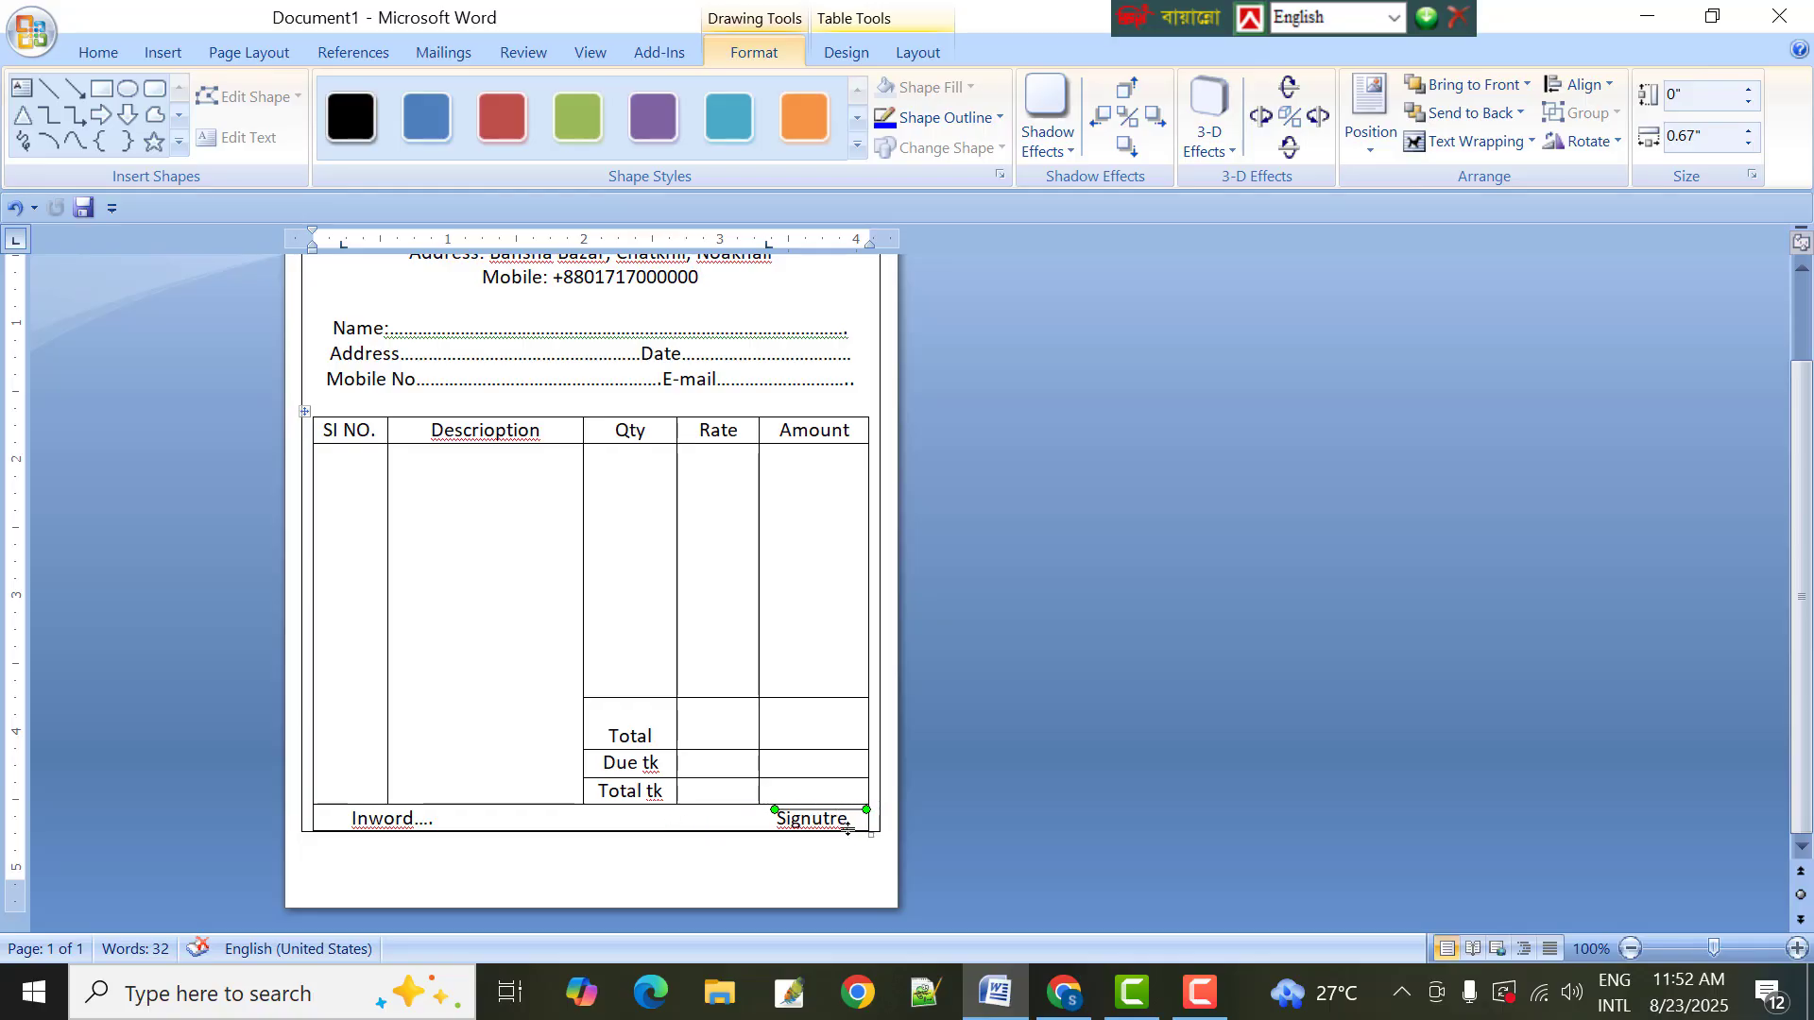
Add a blank line beneath "Signutre" in the bottom row, keeping the label on the "Inword...." line
{"action": "left_click", "coordinate": [856, 822]}
{"action": "key", "text": "Return"}
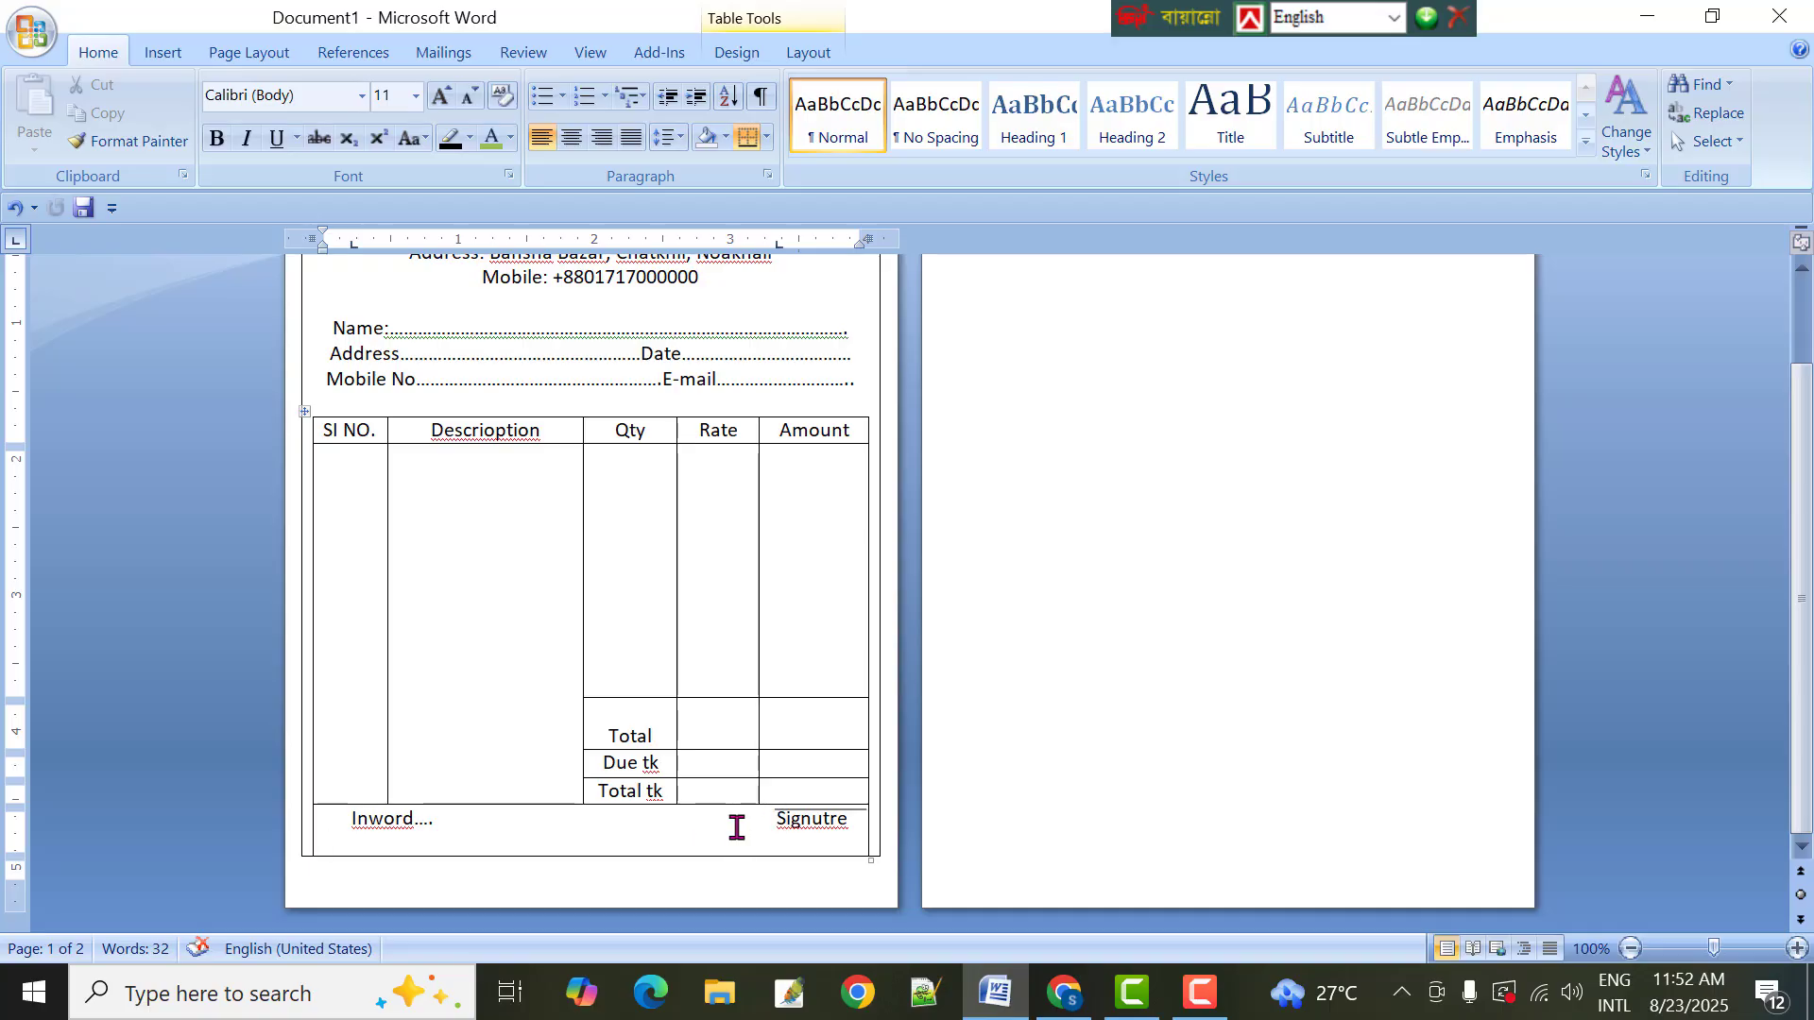
{"action": "key", "text": "ctrl+z"}
{"action": "key", "text": "Return"}
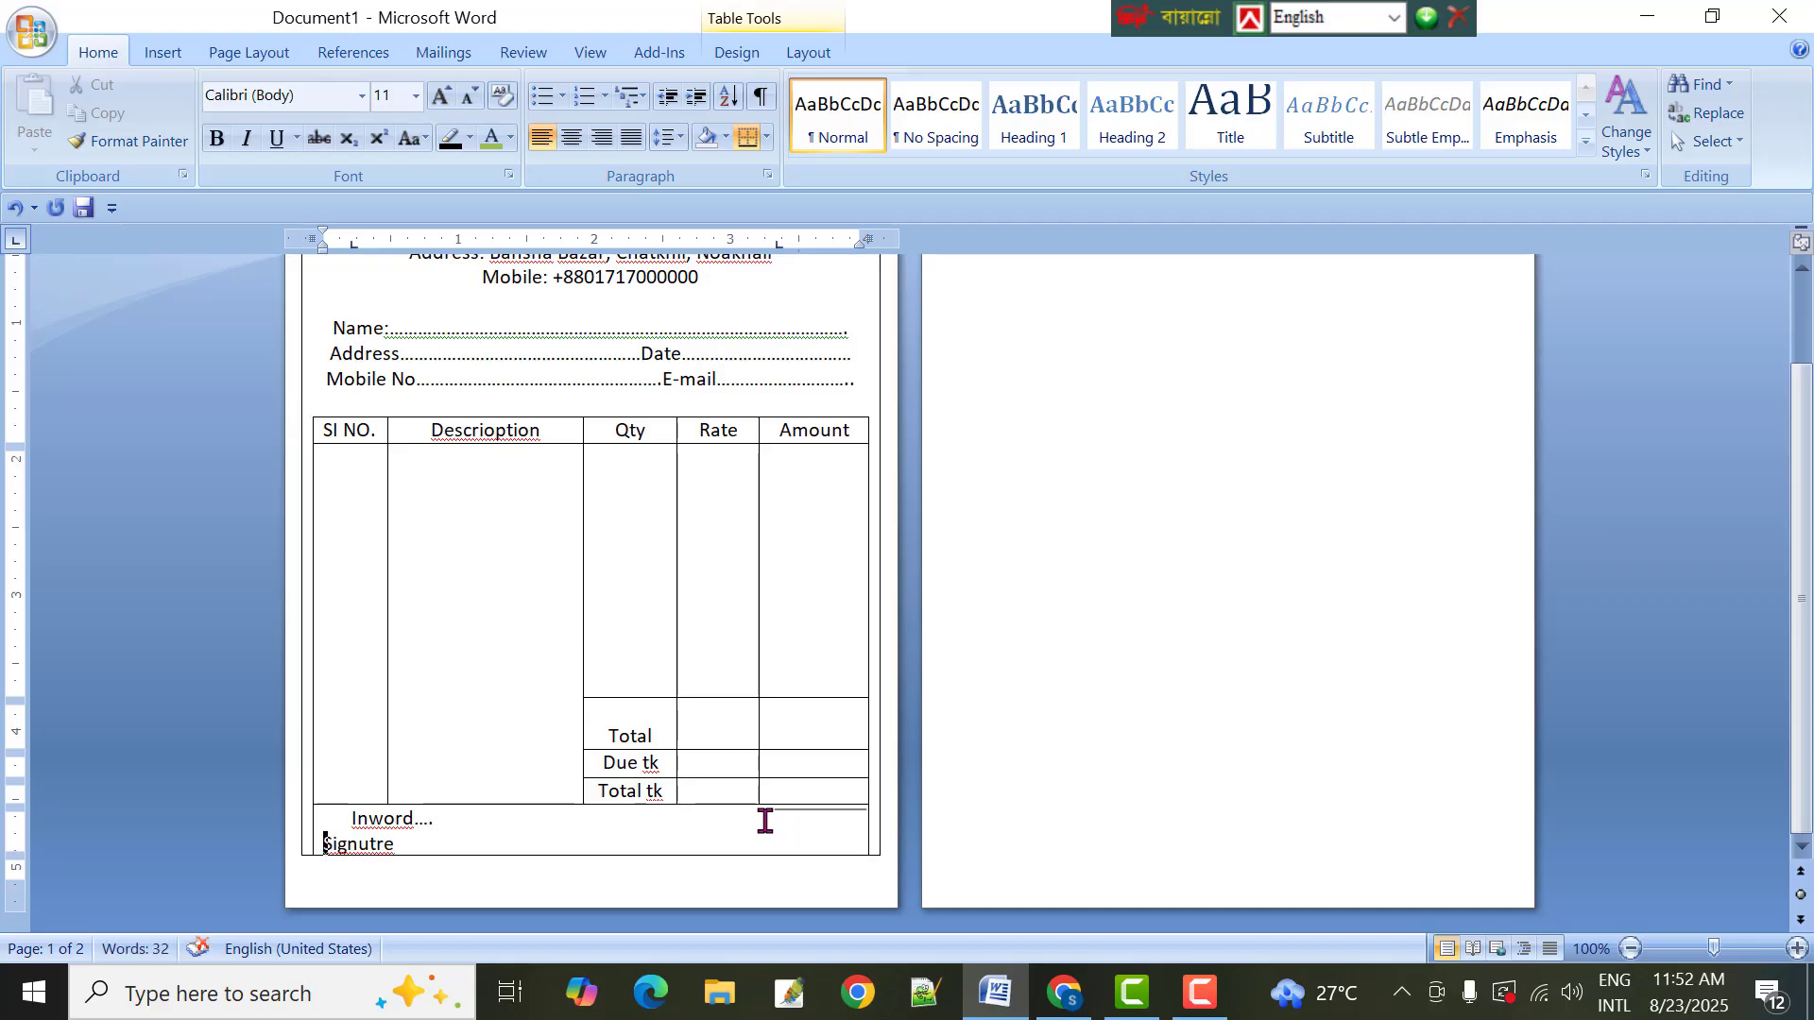
{"action": "key", "text": "BackSpace"}
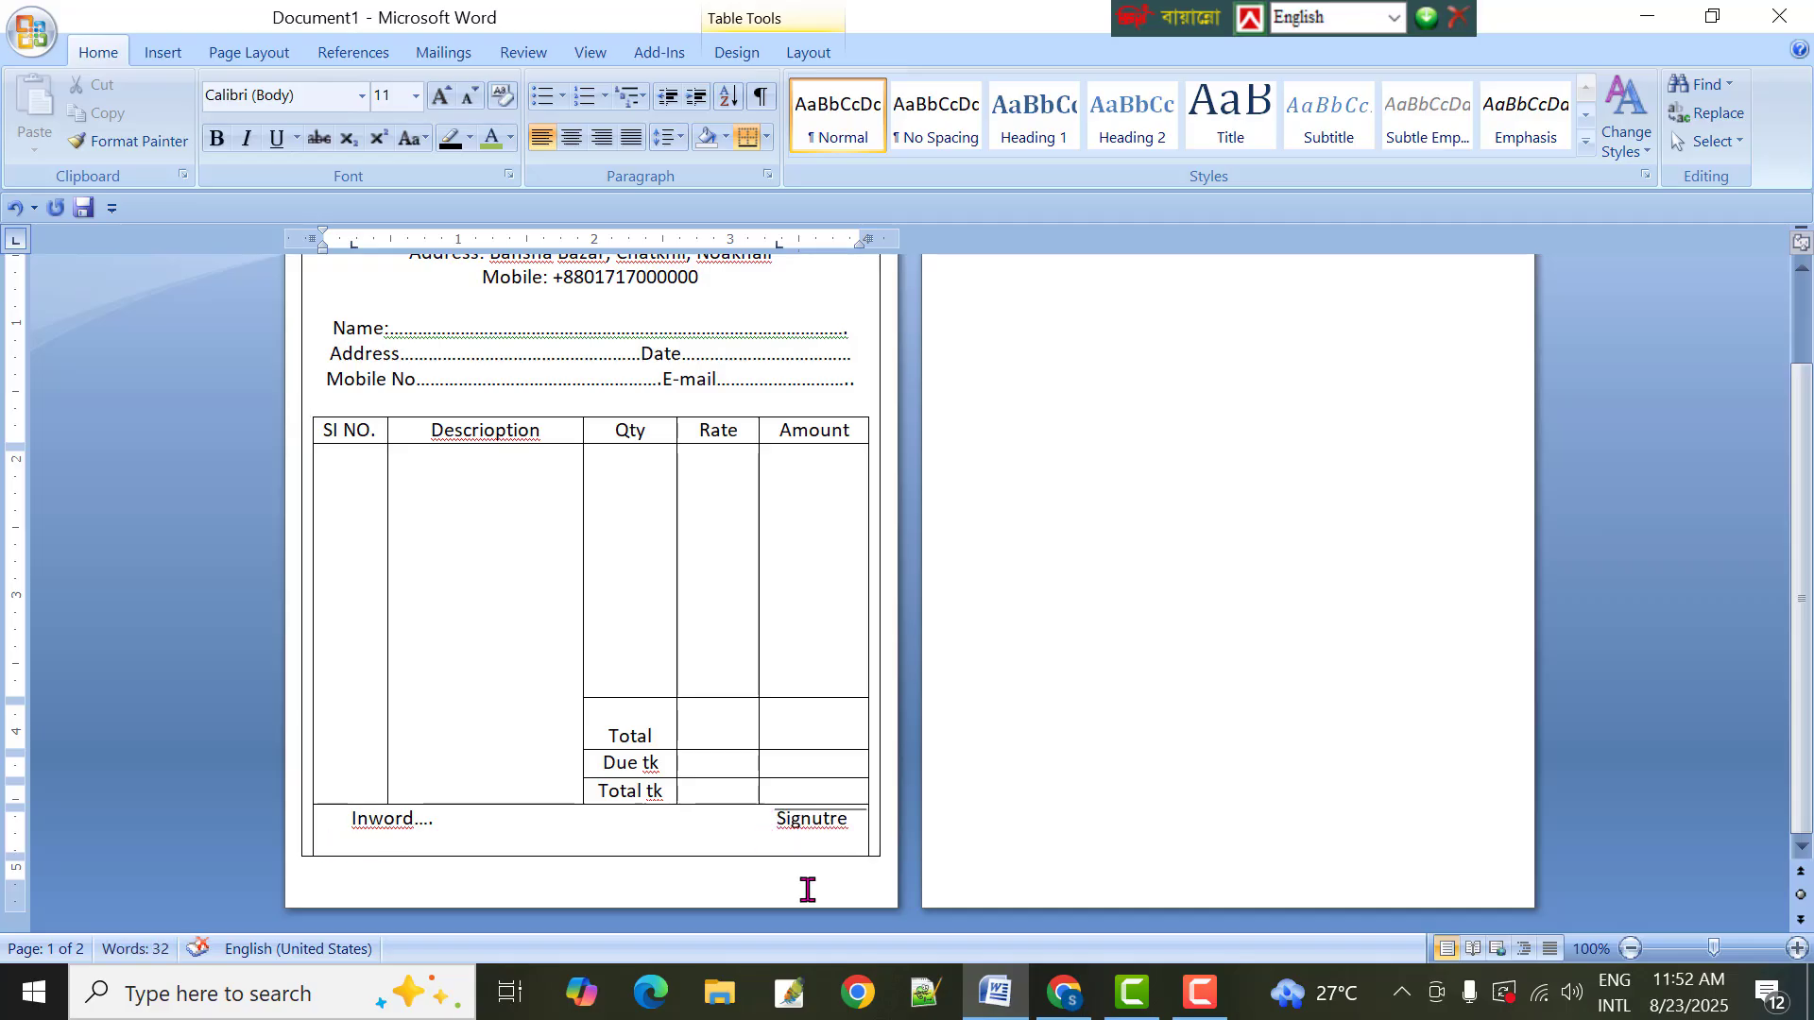
{"action": "left_click", "coordinate": [646, 837]}
Format the shop name "AFRA BD SHOP" in the header as bold with font size 22
{"action": "scroll", "coordinate": [651, 703], "scroll_direction": "up", "scroll_amount": 3}
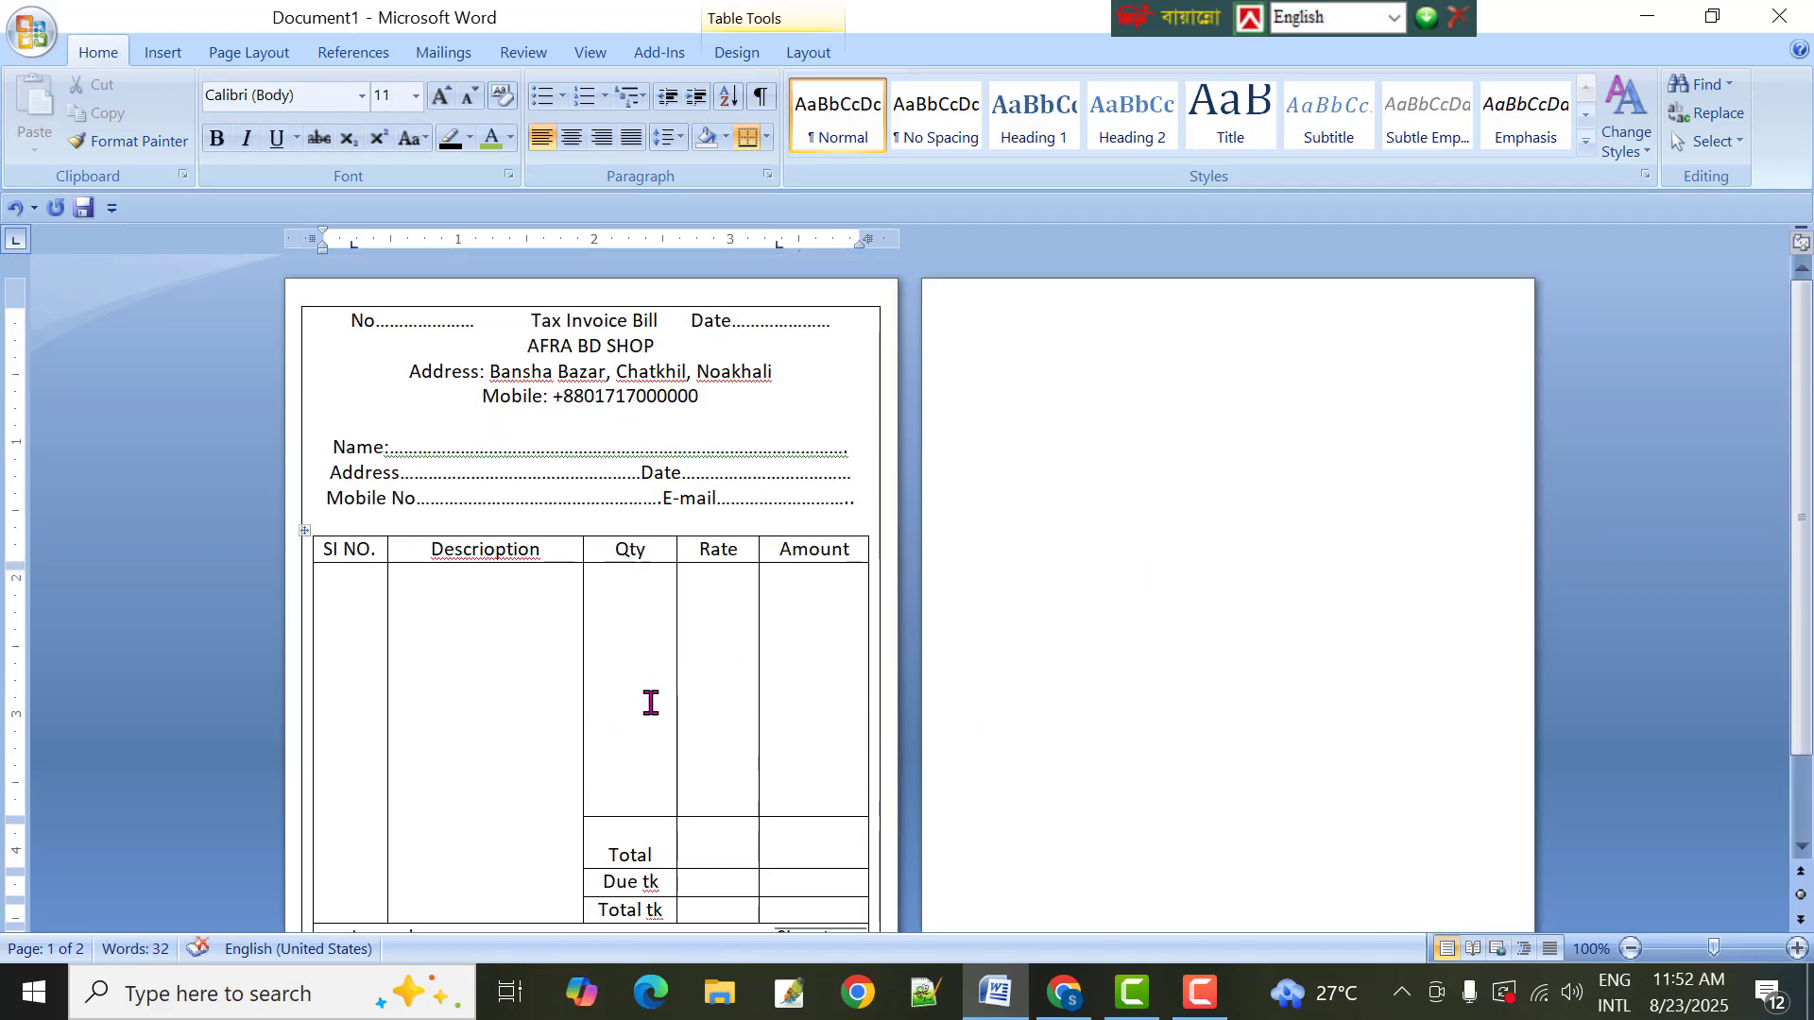
{"action": "scroll", "coordinate": [651, 703], "scroll_direction": "down", "scroll_amount": 1}
{"action": "scroll", "coordinate": [648, 699], "scroll_direction": "up", "scroll_amount": 1}
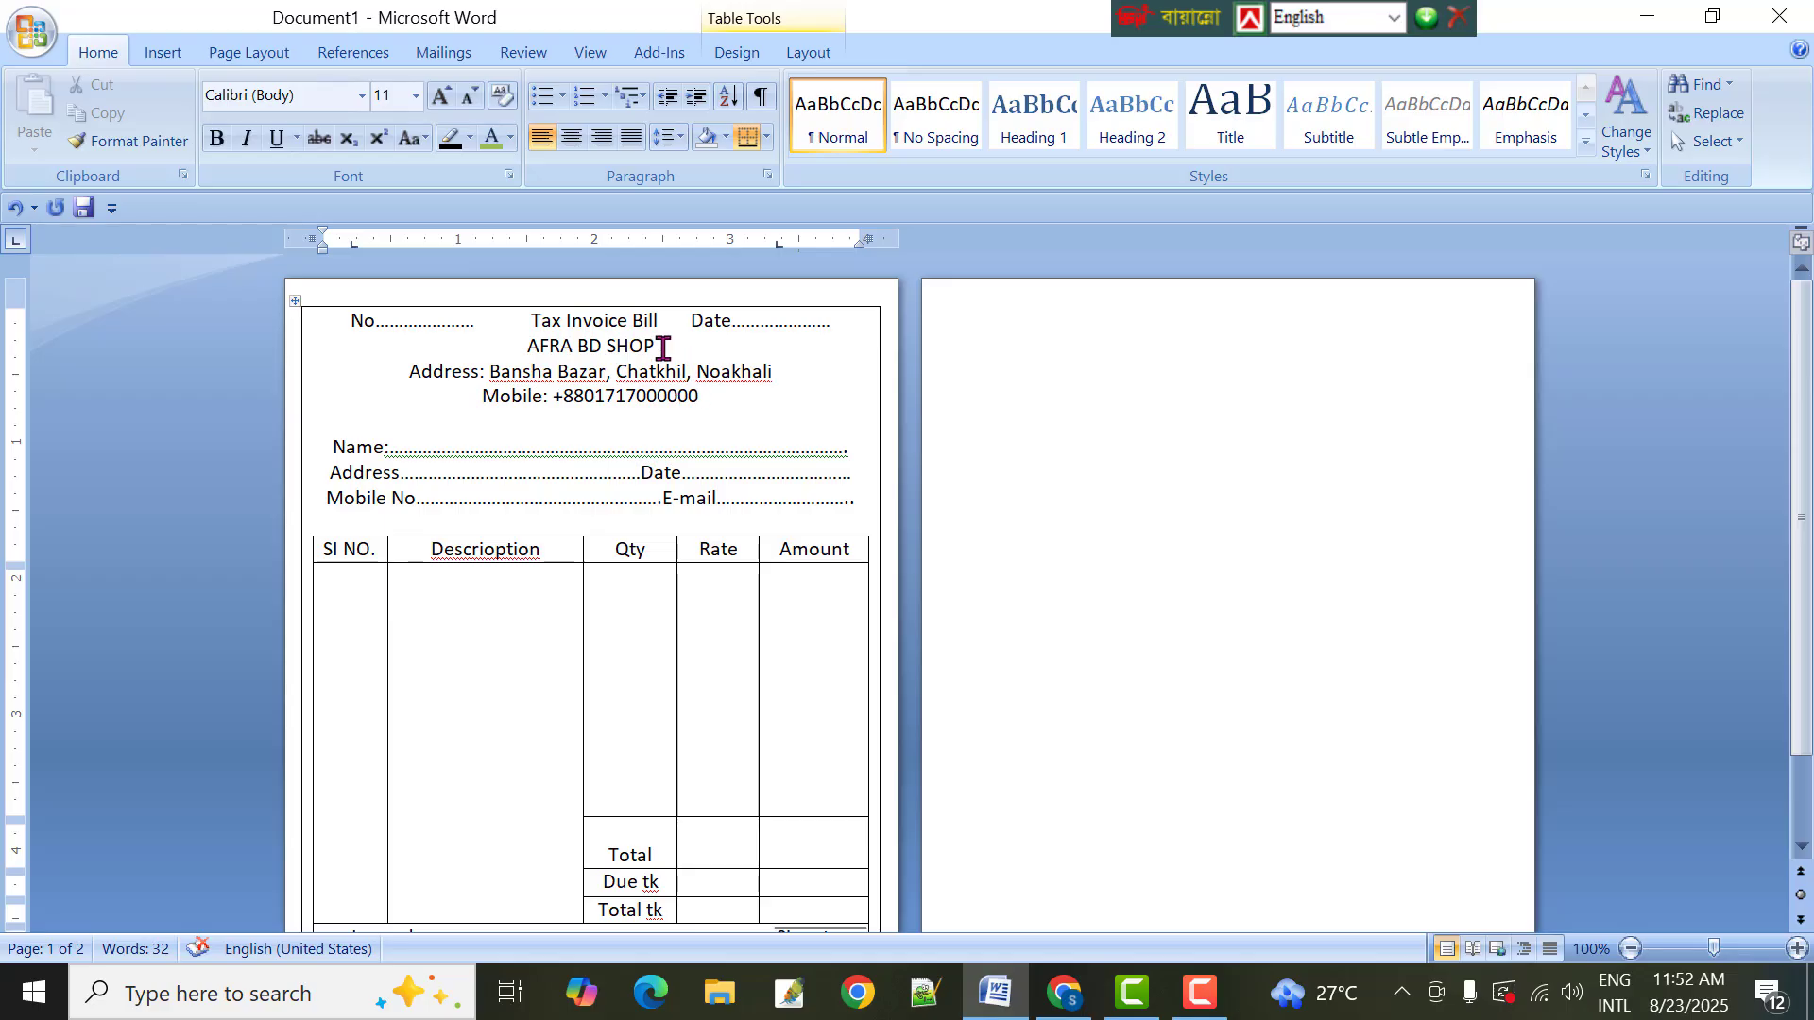
{"action": "left_click_drag", "start_coordinate": [663, 349], "coordinate": [527, 348]}
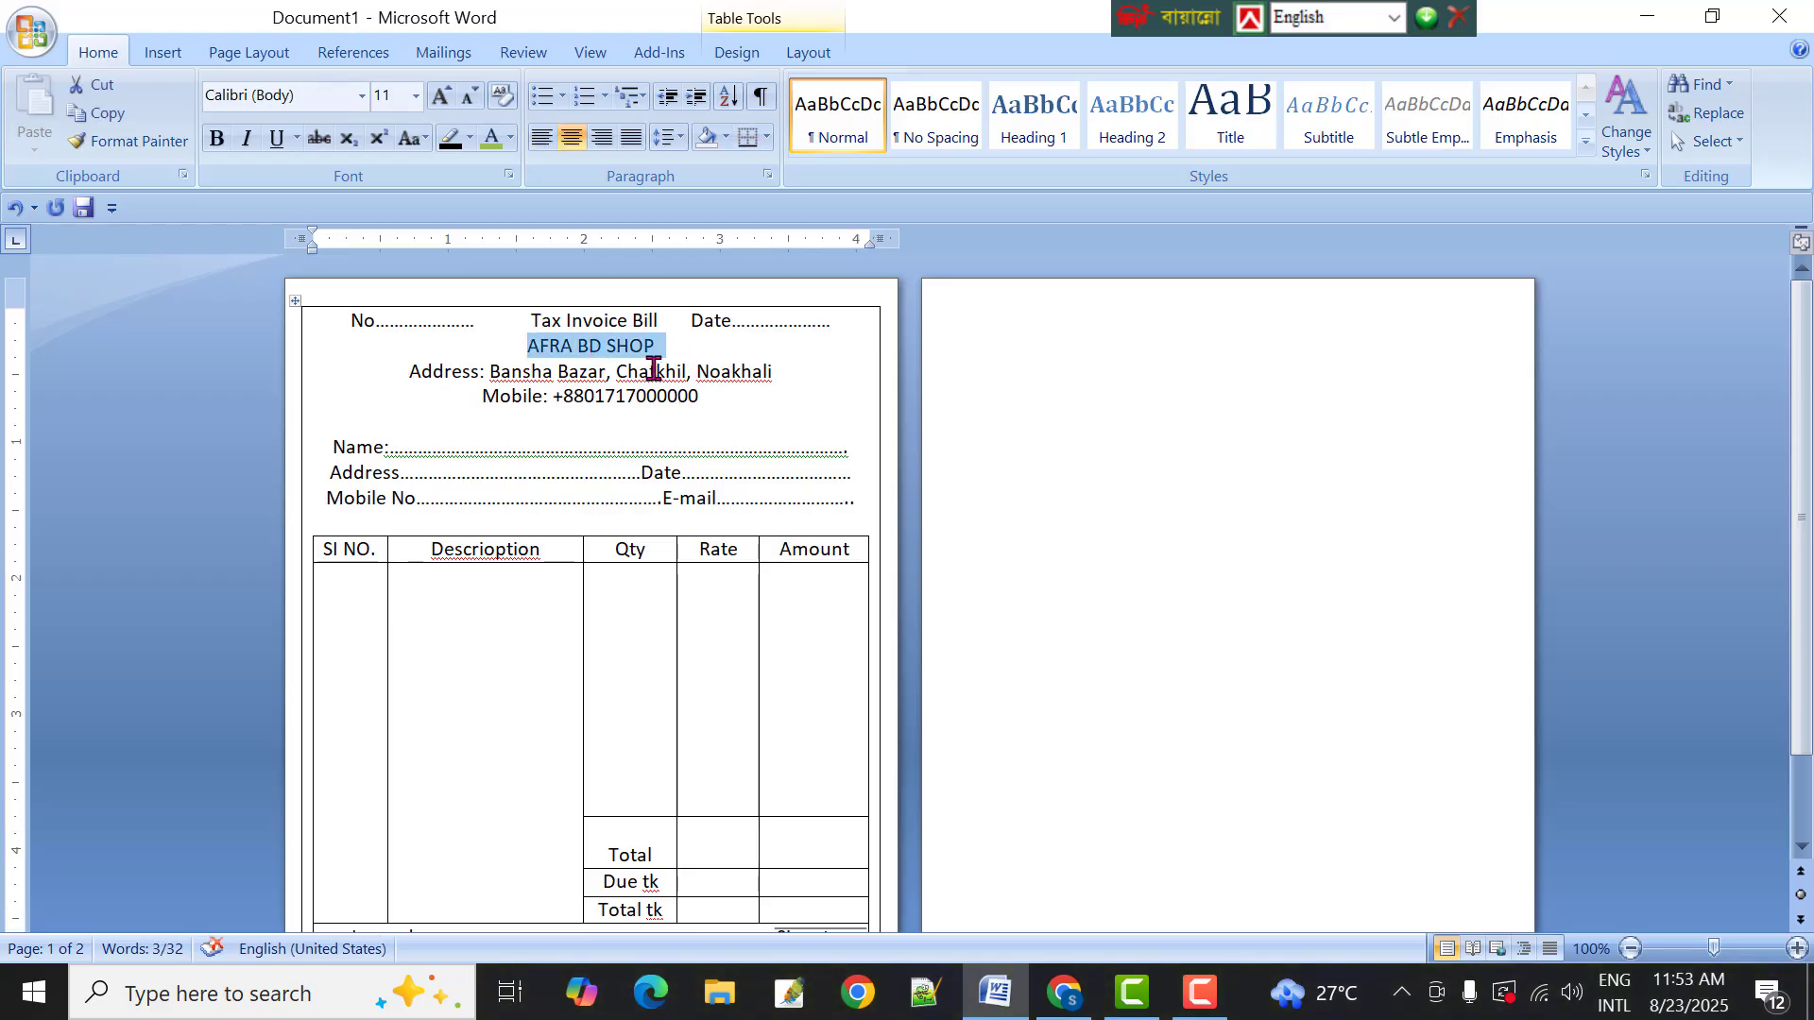
{"action": "left_click", "coordinate": [415, 96]}
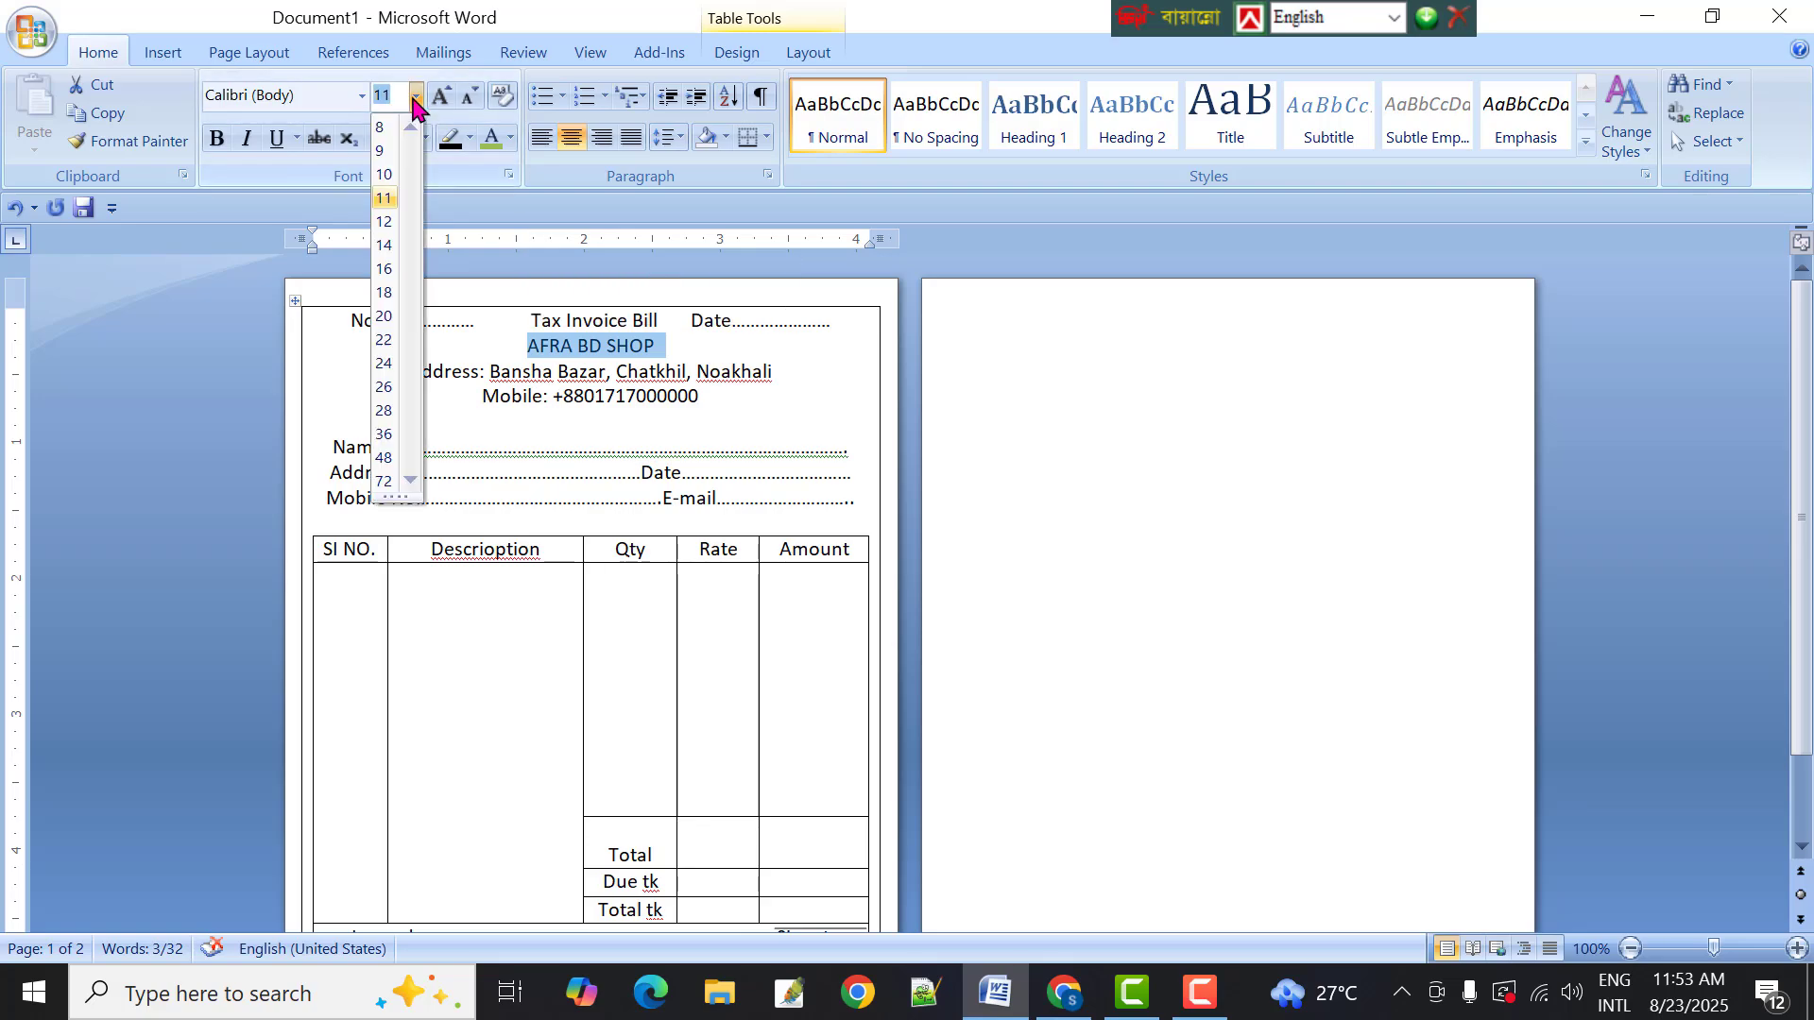
{"action": "left_click", "coordinate": [393, 348]}
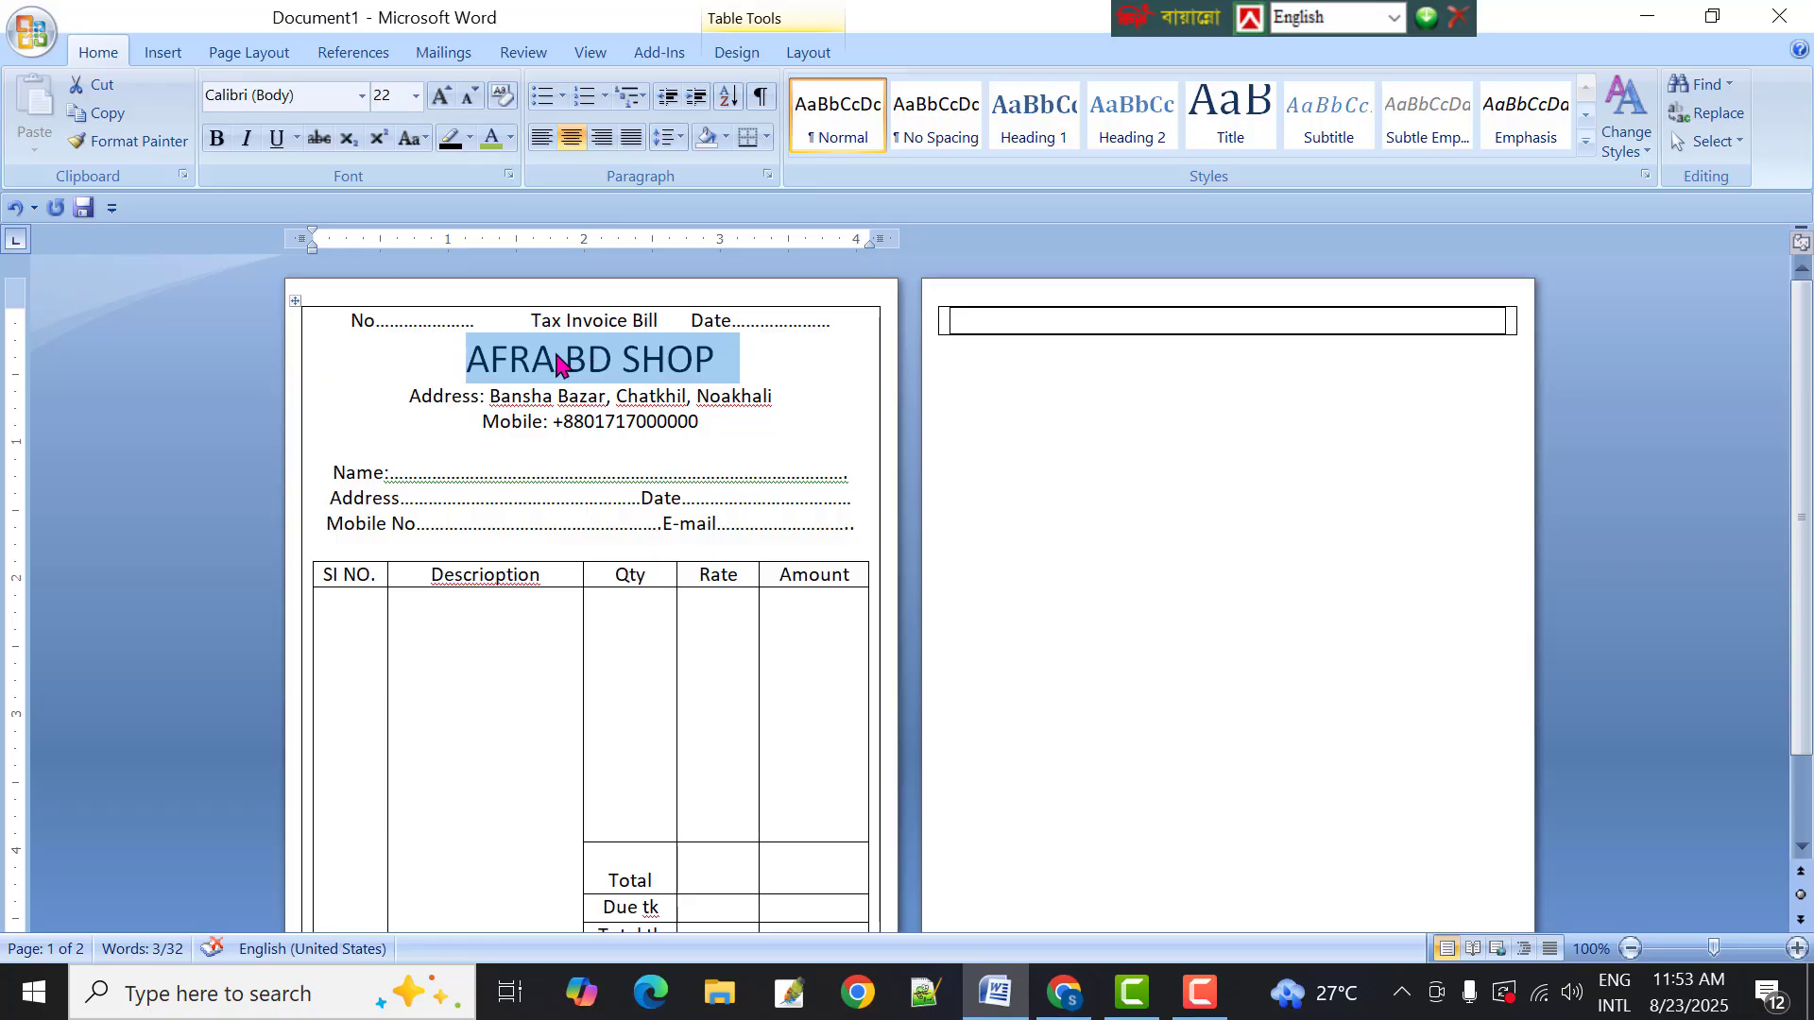
{"action": "left_click", "coordinate": [218, 140]}
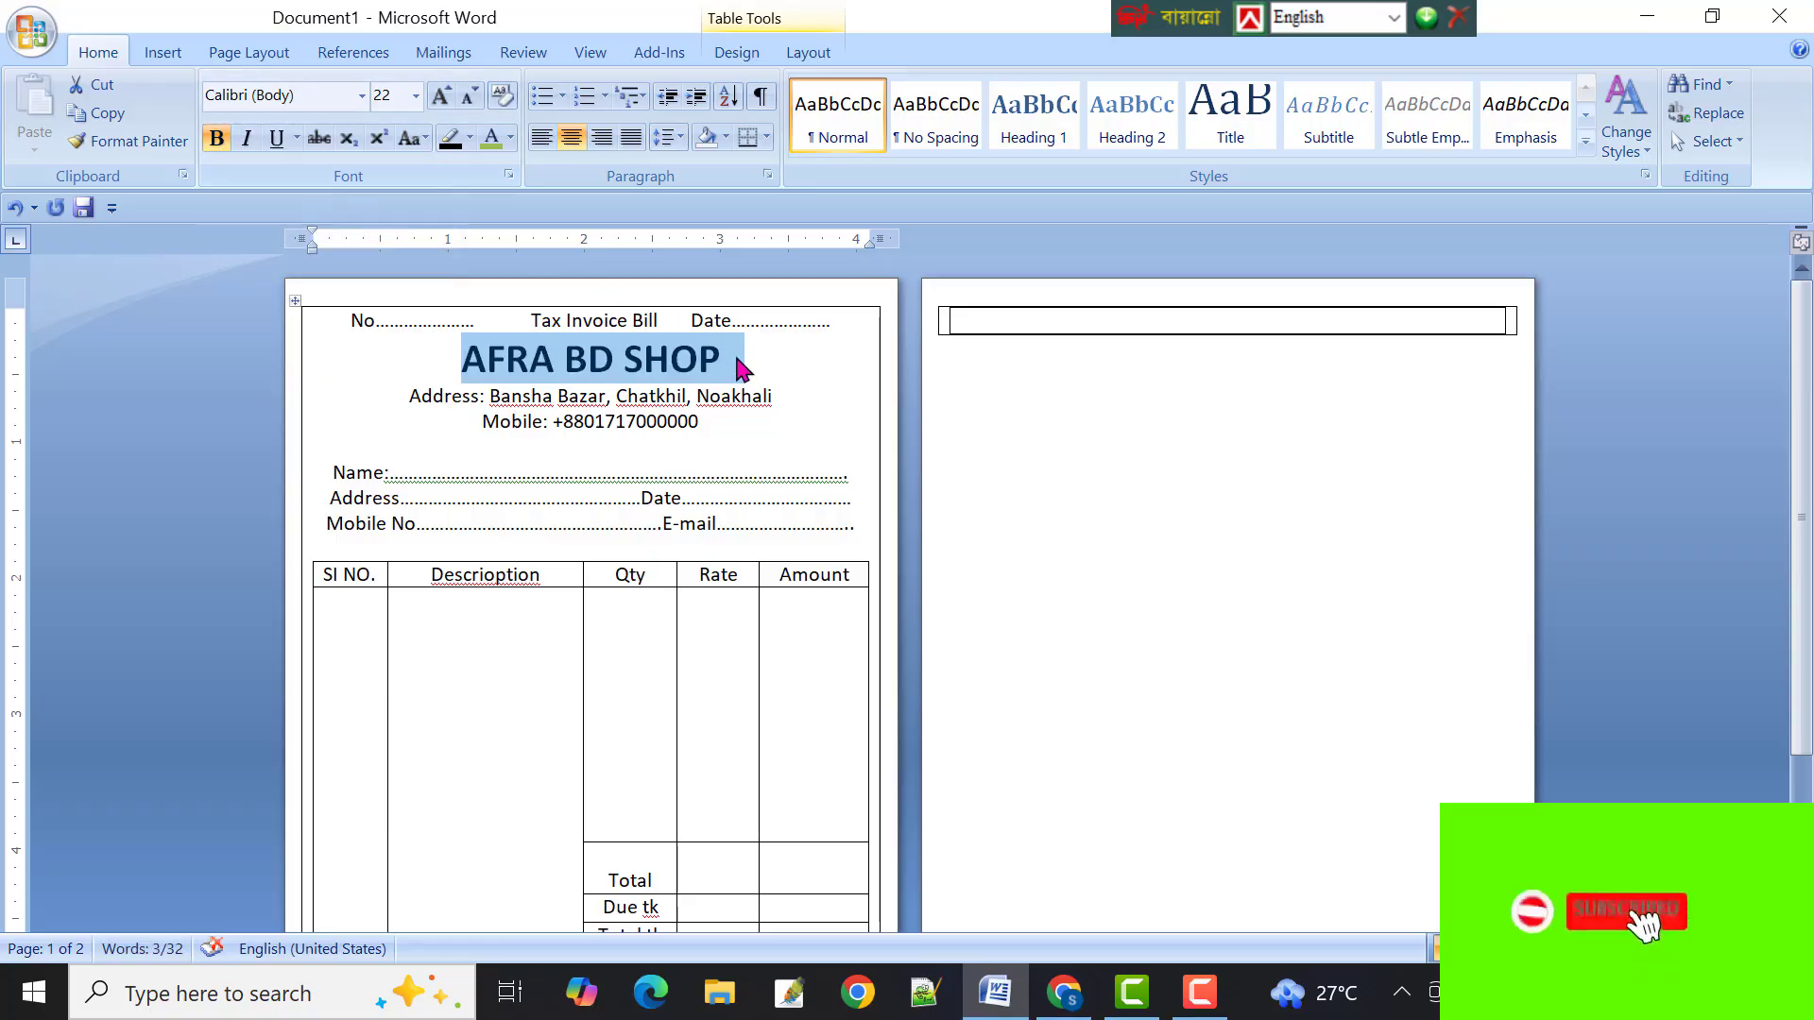
{"action": "left_click", "coordinate": [780, 366]}
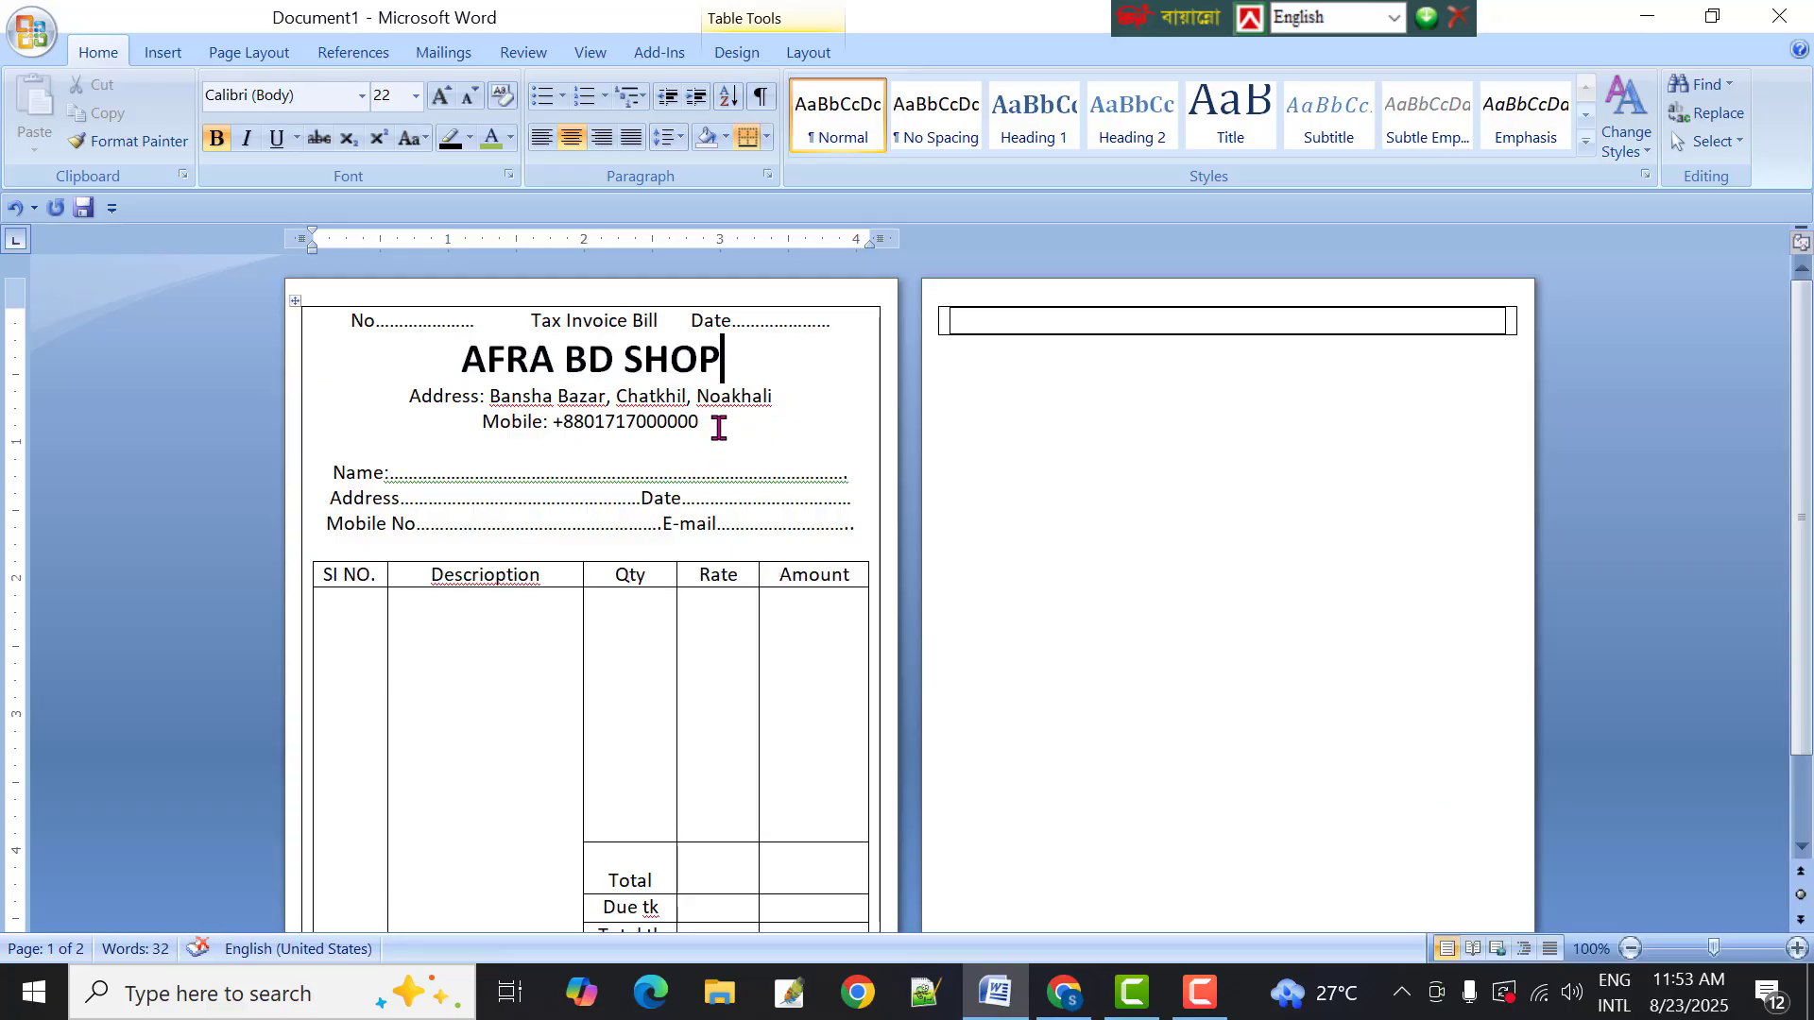
Italicize the shop's address and mobile number lines beneath the "AFRA BD SHOP" heading
{"action": "left_click_drag", "start_coordinate": [725, 425], "coordinate": [401, 407]}
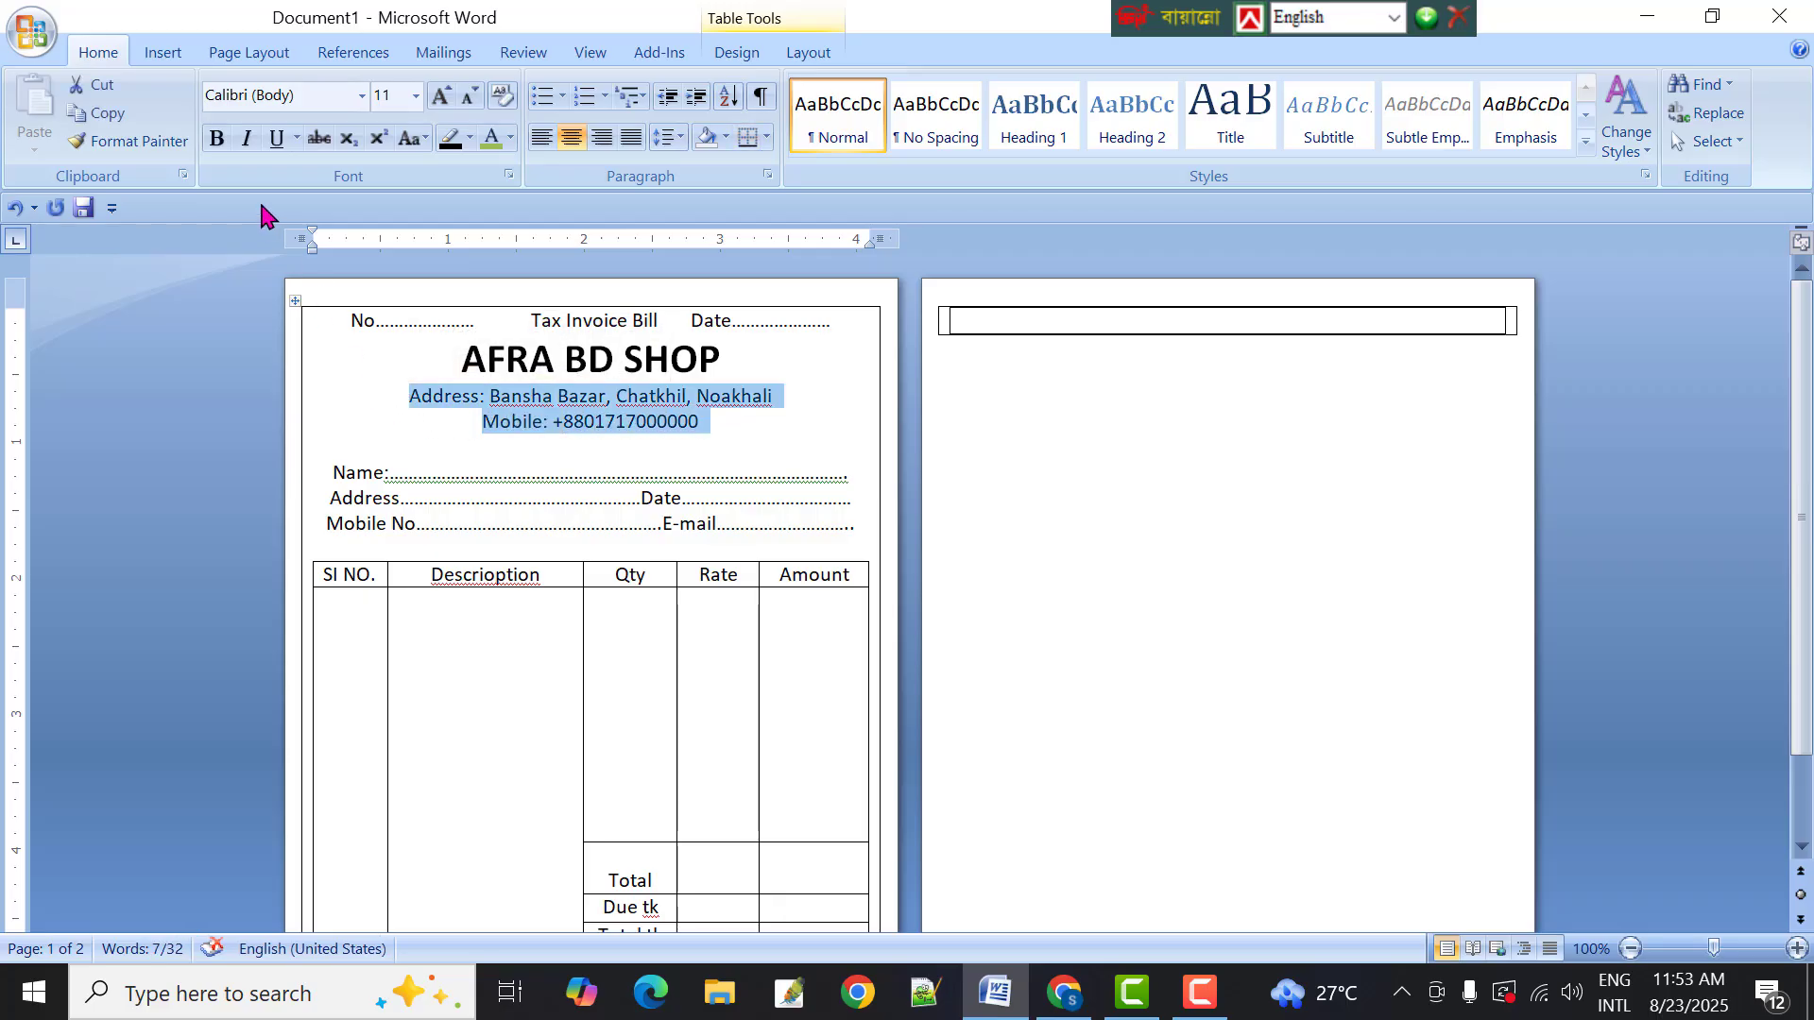
{"action": "left_click", "coordinate": [248, 142]}
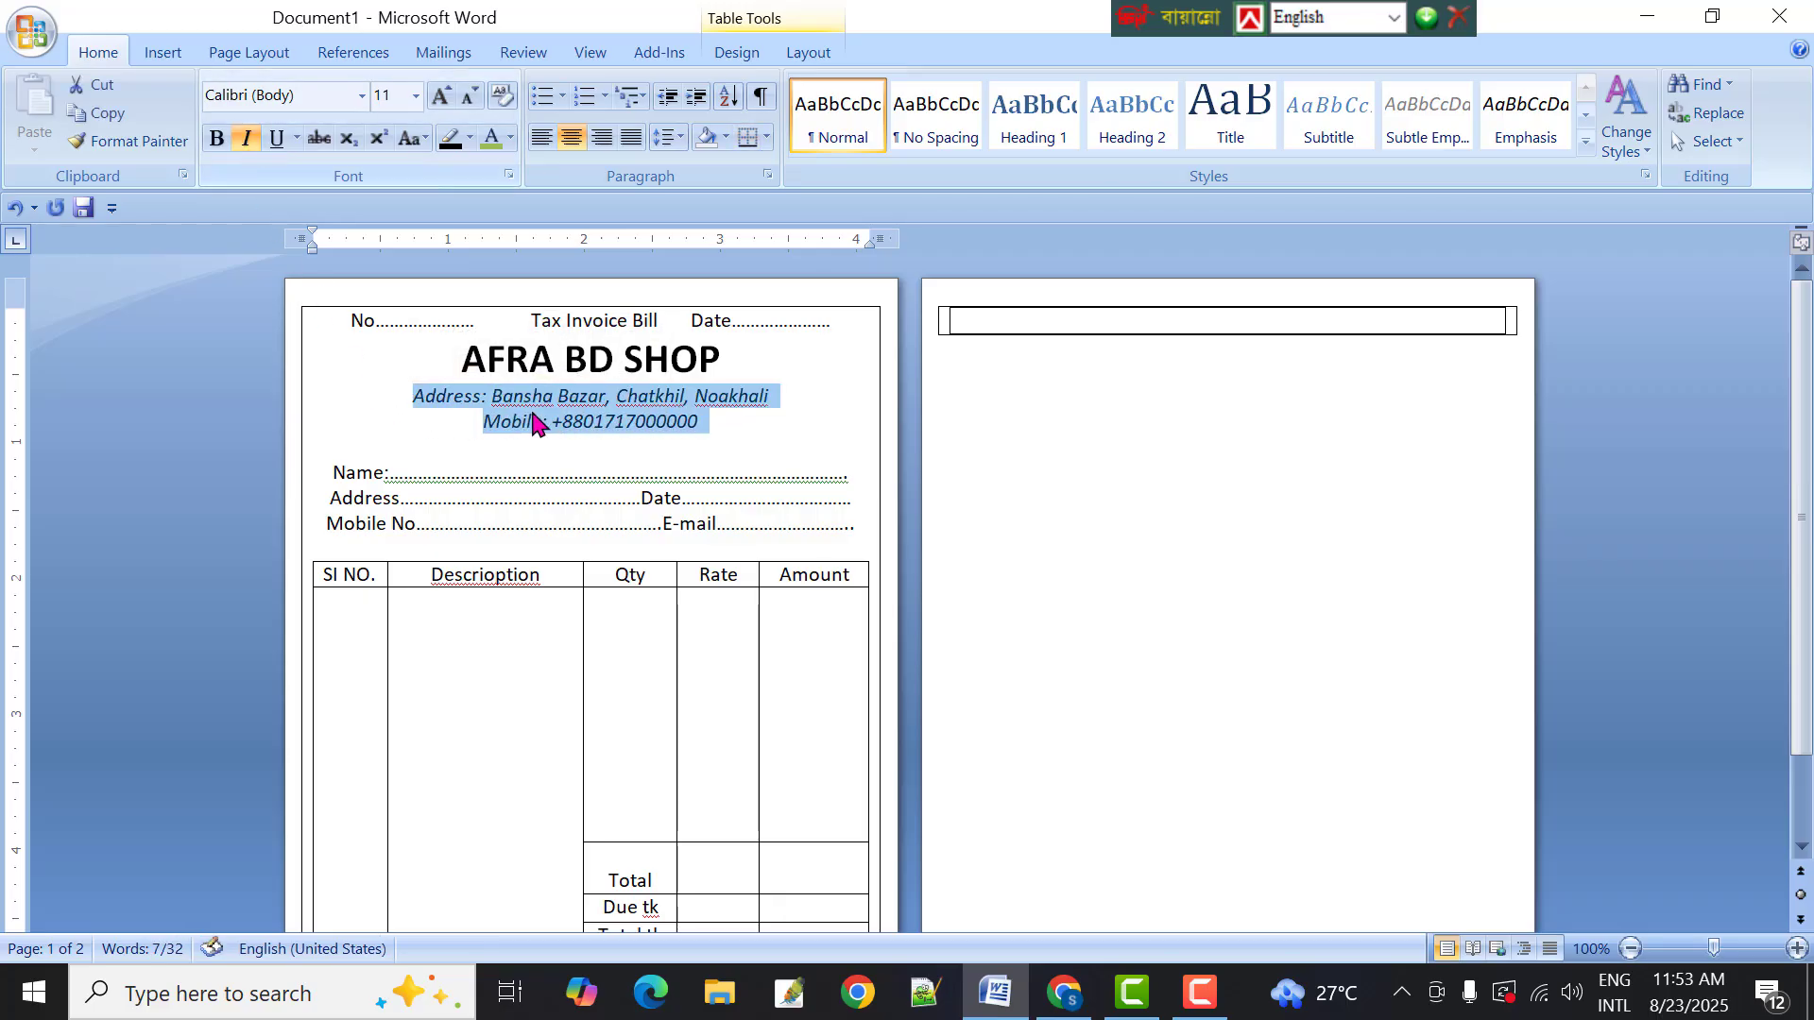
{"action": "left_click", "coordinate": [804, 391]}
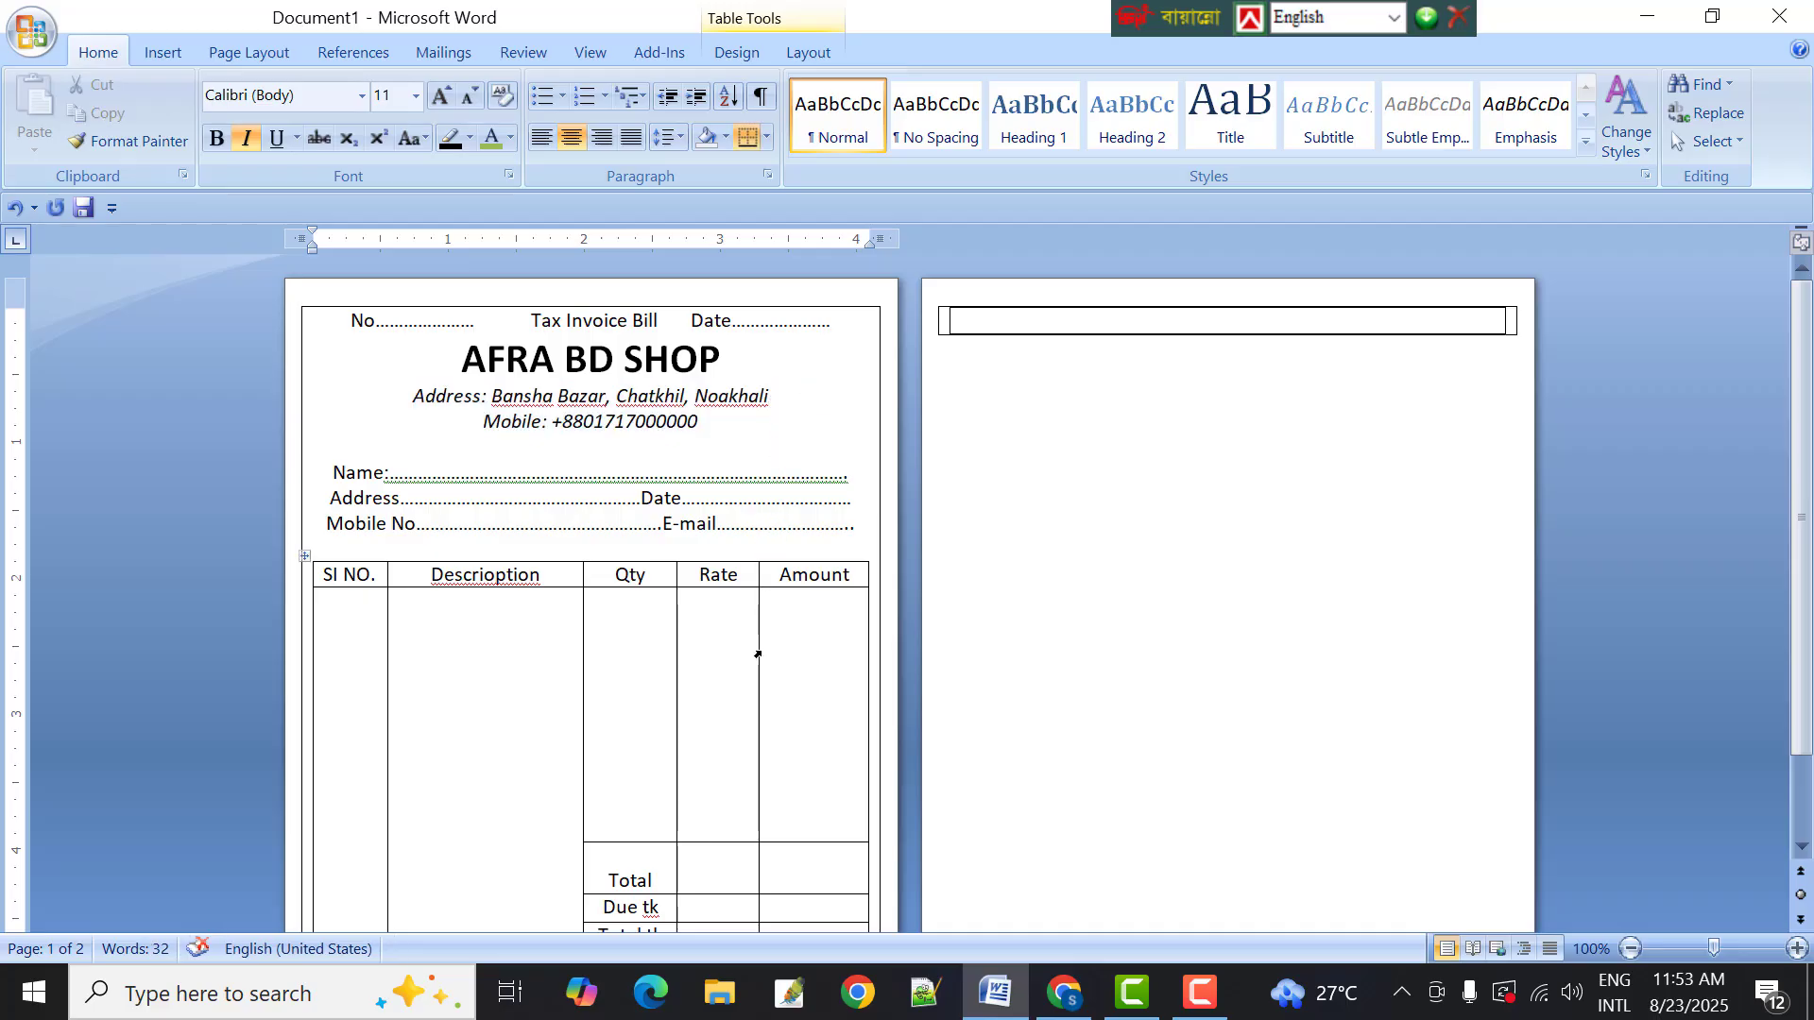
Shade the whole outer invoice table light pink, using the lightest tint of the red theme color
{"action": "scroll", "coordinate": [758, 654], "scroll_direction": "down", "scroll_amount": 1}
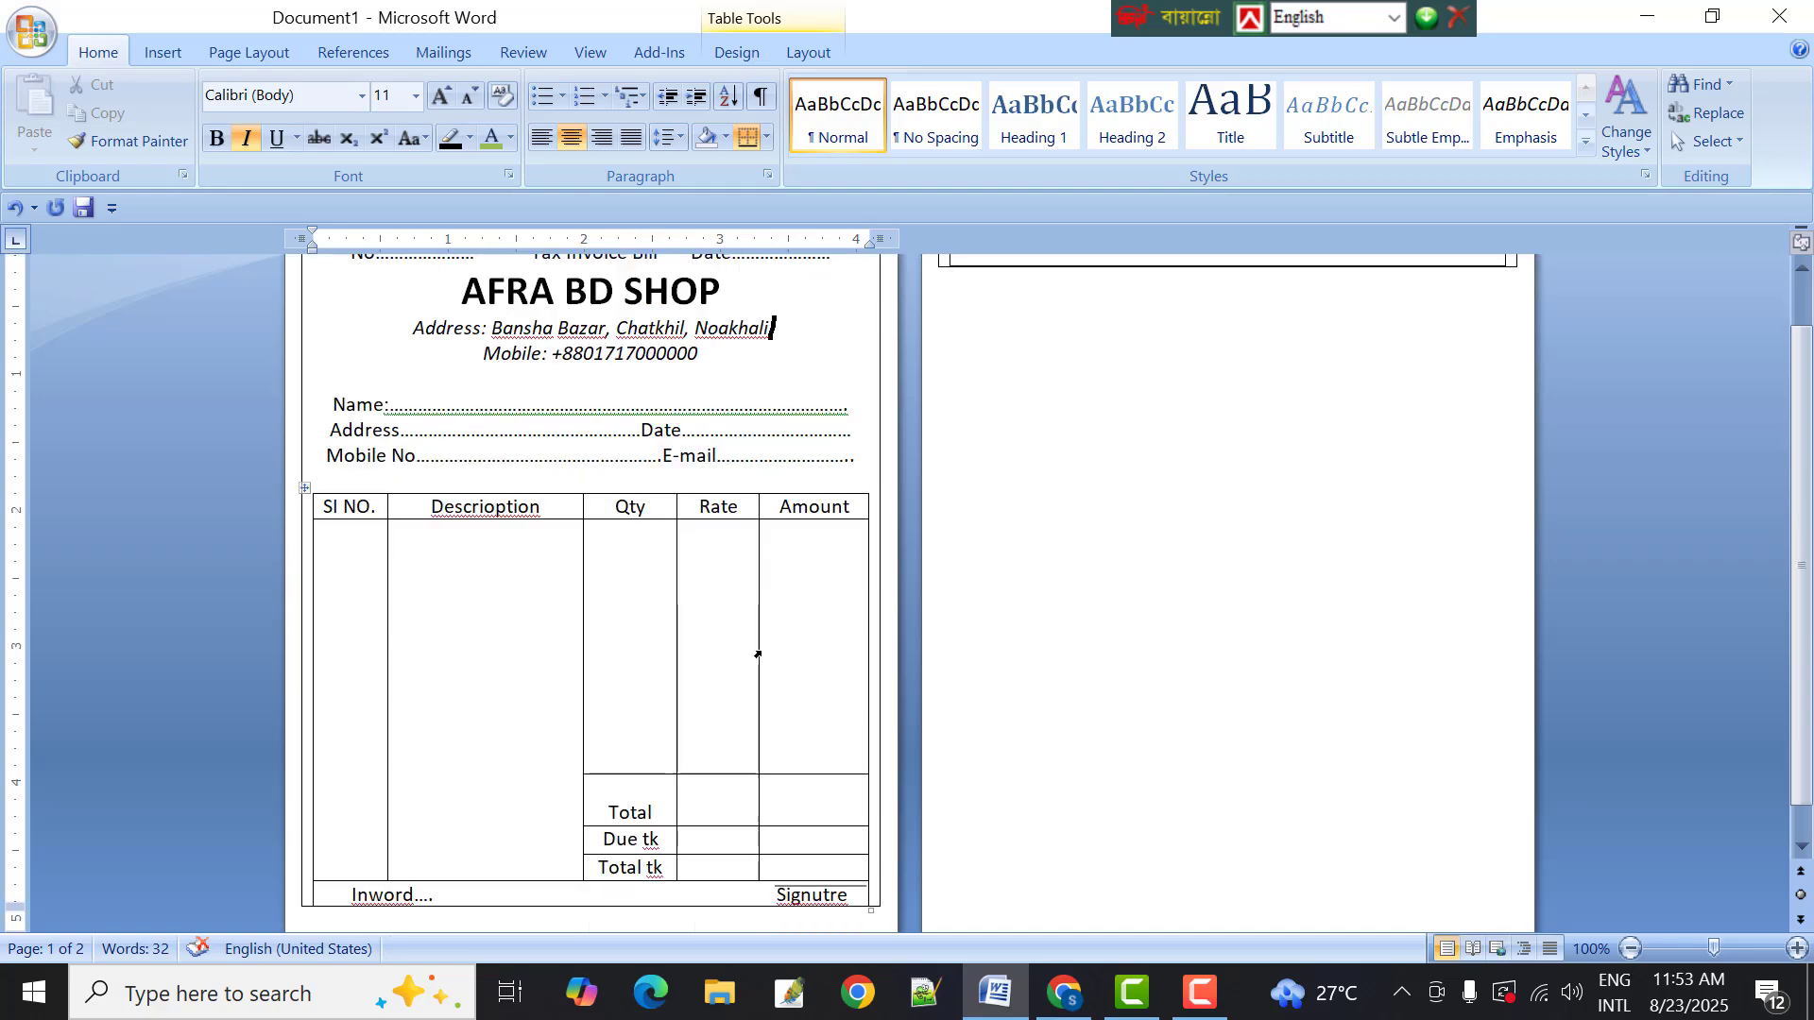
{"action": "scroll", "coordinate": [757, 654], "scroll_direction": "down", "scroll_amount": 1}
{"action": "scroll", "coordinate": [759, 651], "scroll_direction": "up", "scroll_amount": 2}
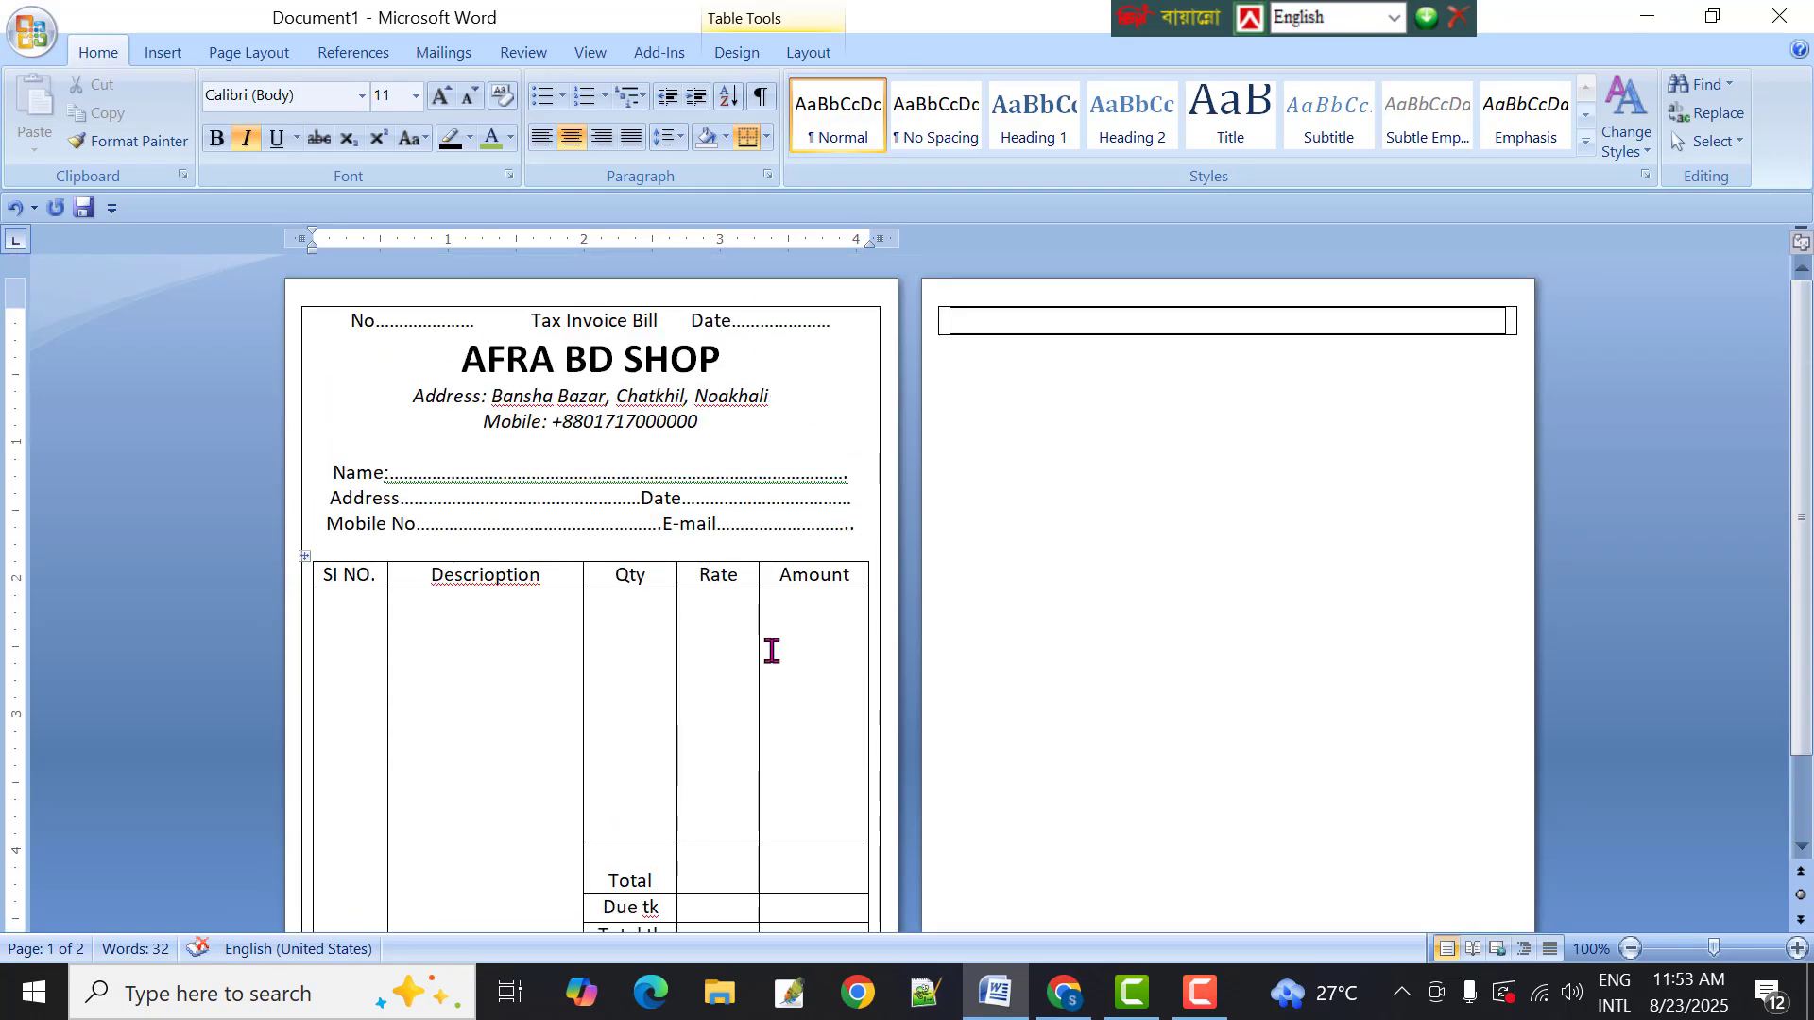
{"action": "scroll", "coordinate": [771, 651], "scroll_direction": "down", "scroll_amount": 1}
{"action": "scroll", "coordinate": [765, 652], "scroll_direction": "up", "scroll_amount": 1}
{"action": "left_click", "coordinate": [742, 53]}
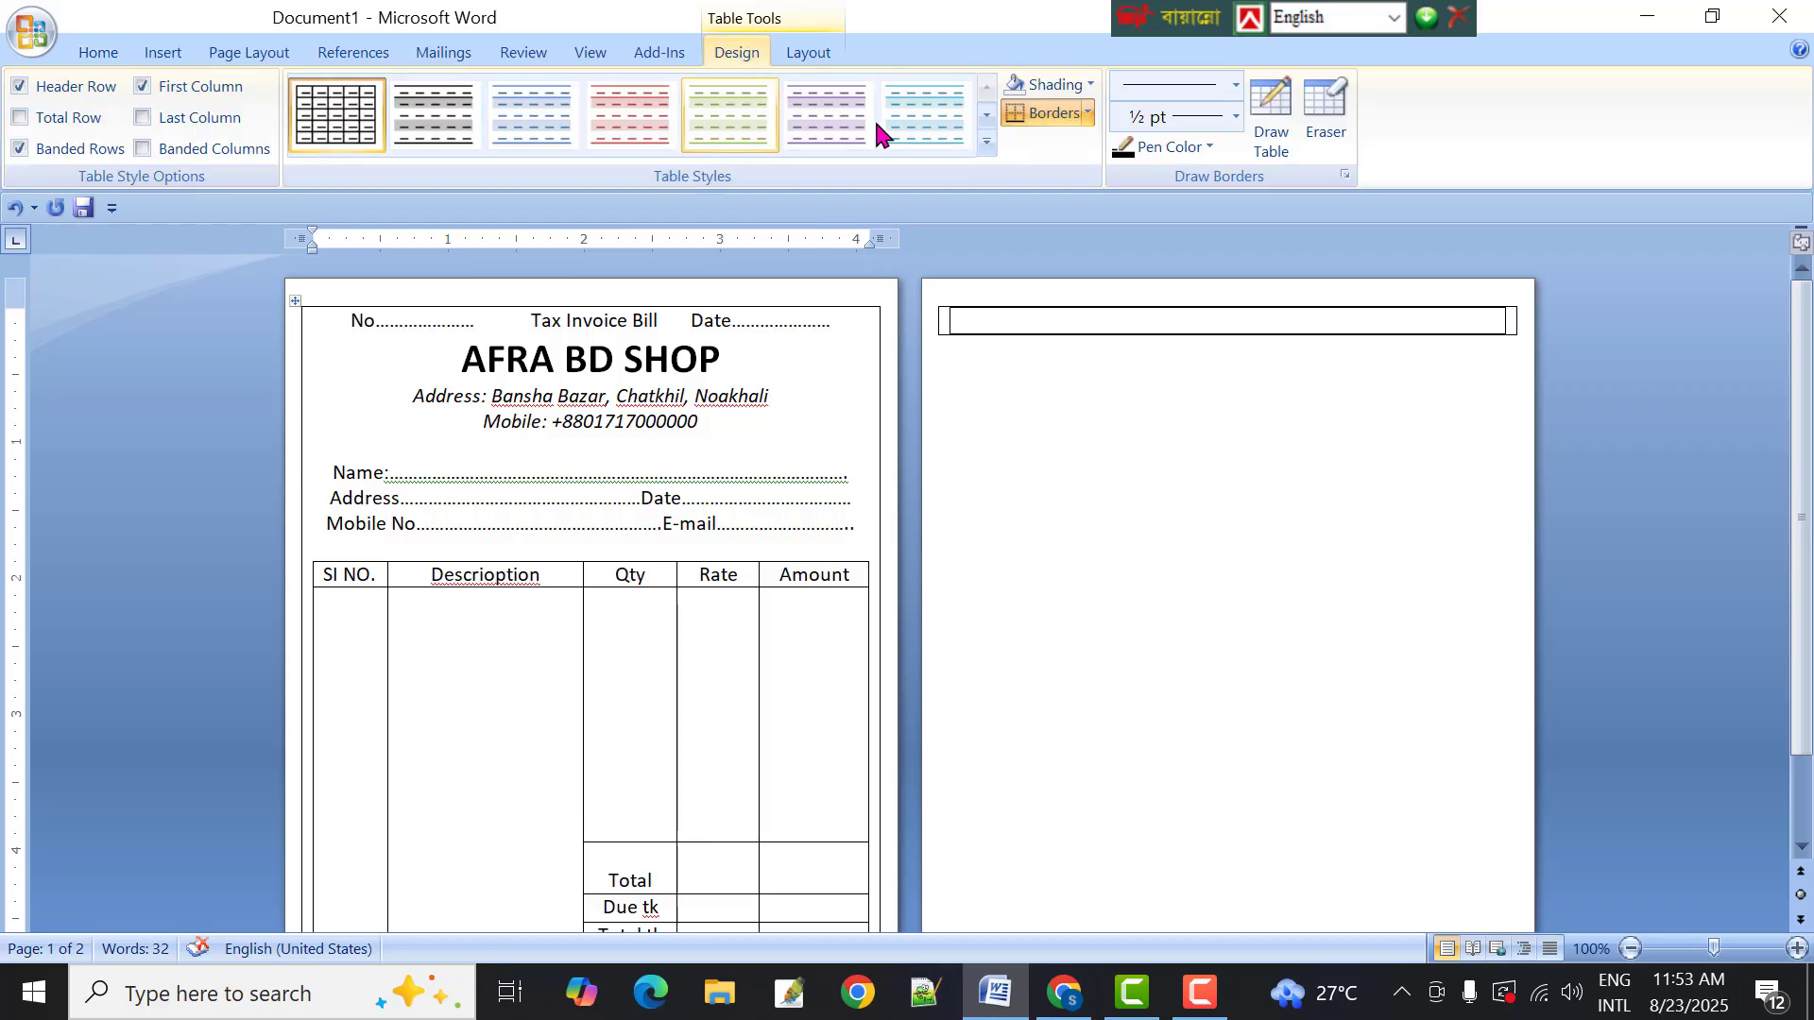
{"action": "left_click", "coordinate": [1092, 86]}
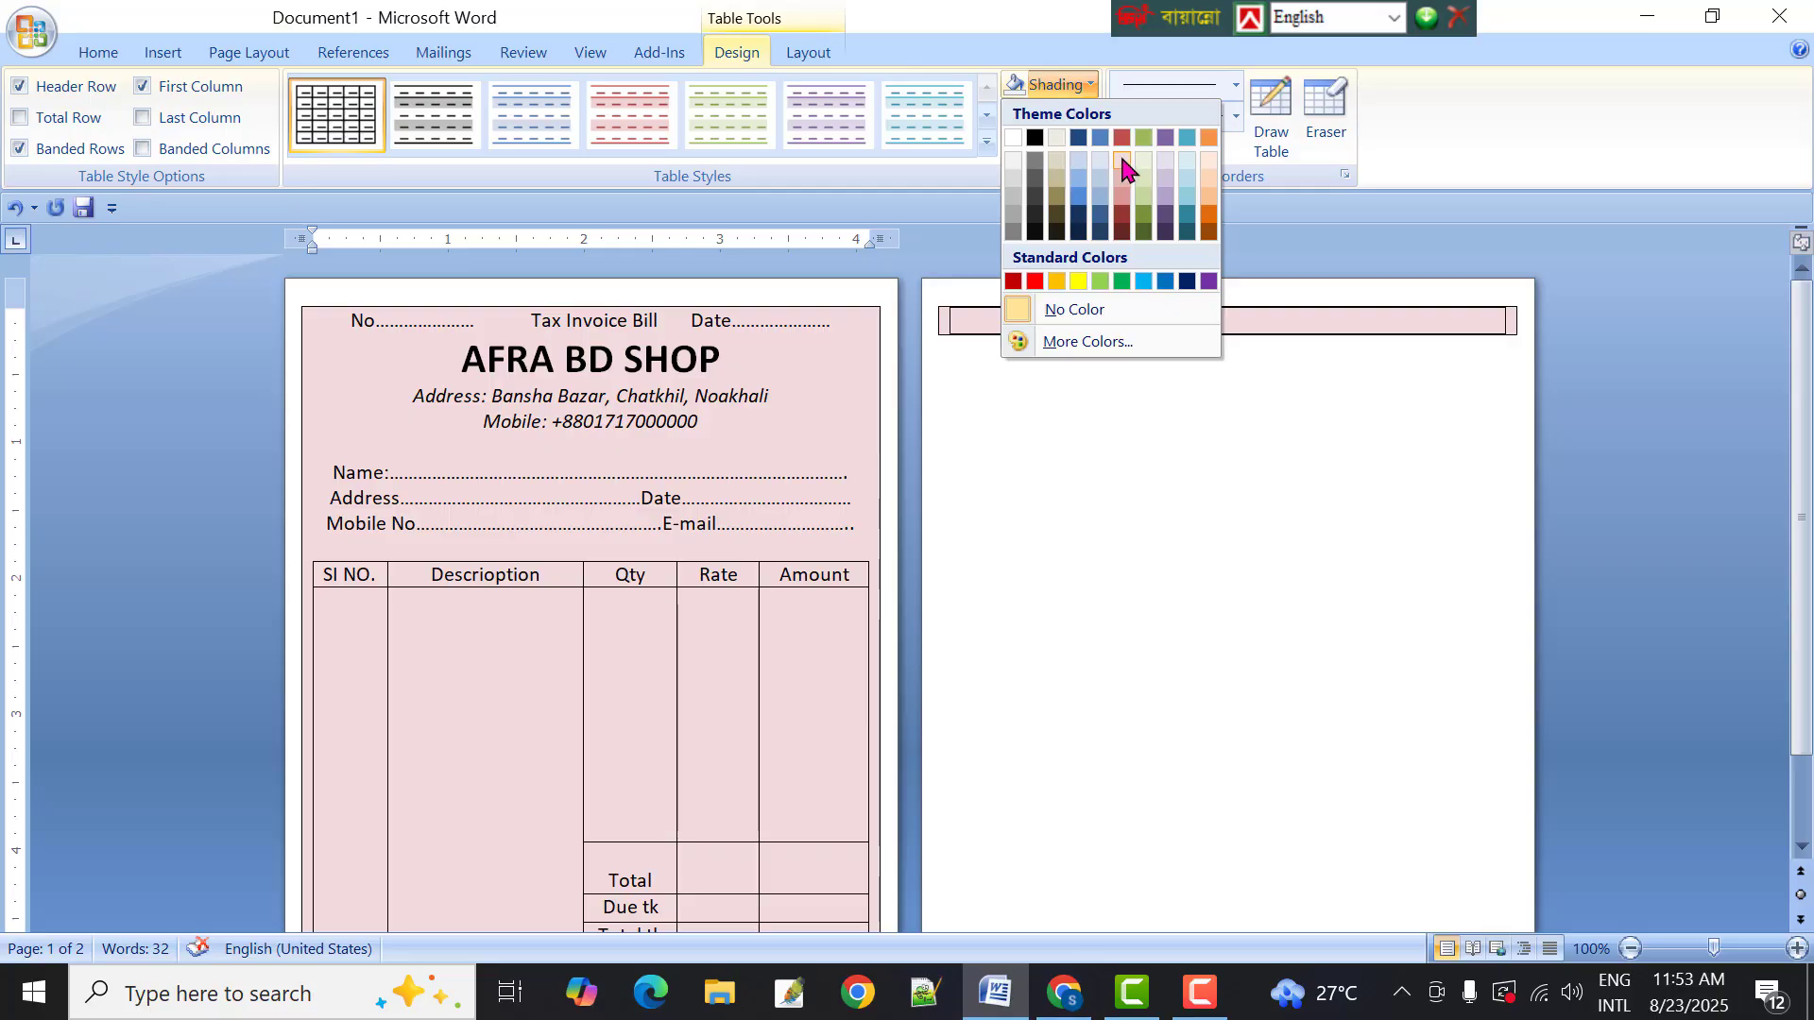
{"action": "left_click", "coordinate": [1122, 162]}
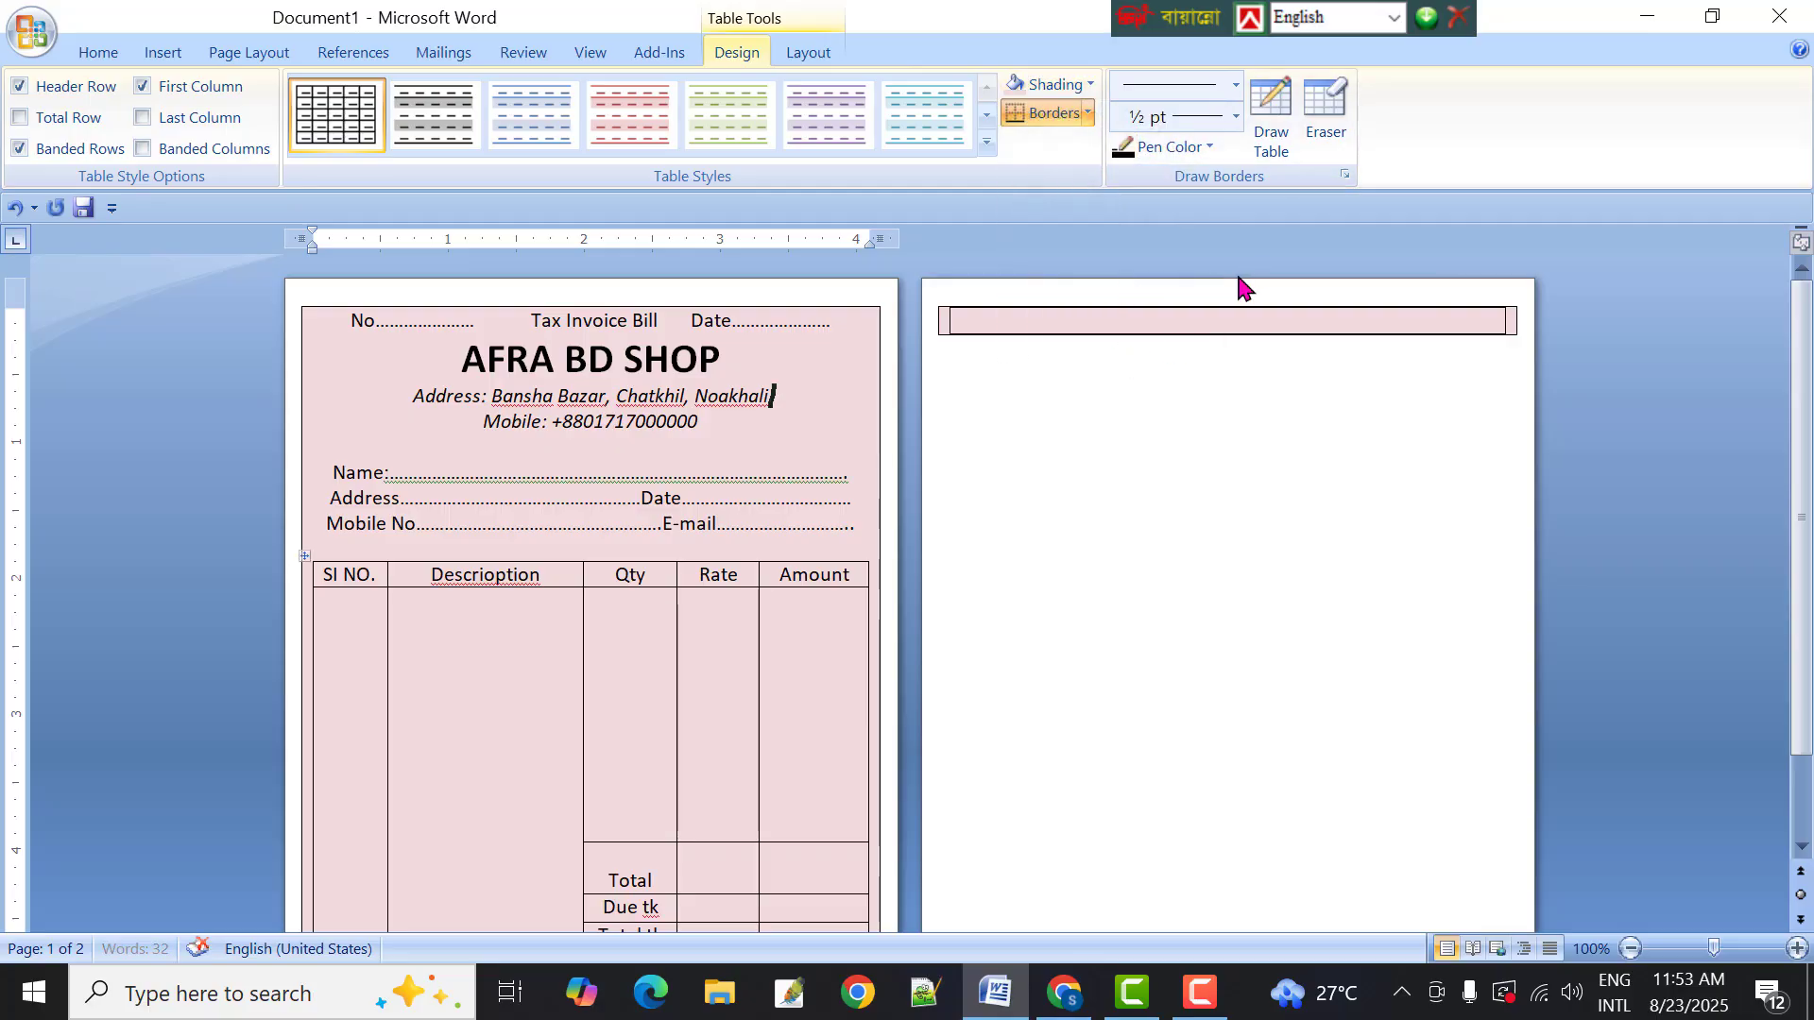
{"action": "left_click", "coordinate": [936, 558]}
{"action": "scroll", "coordinate": [708, 539], "scroll_direction": "down", "scroll_amount": 3}
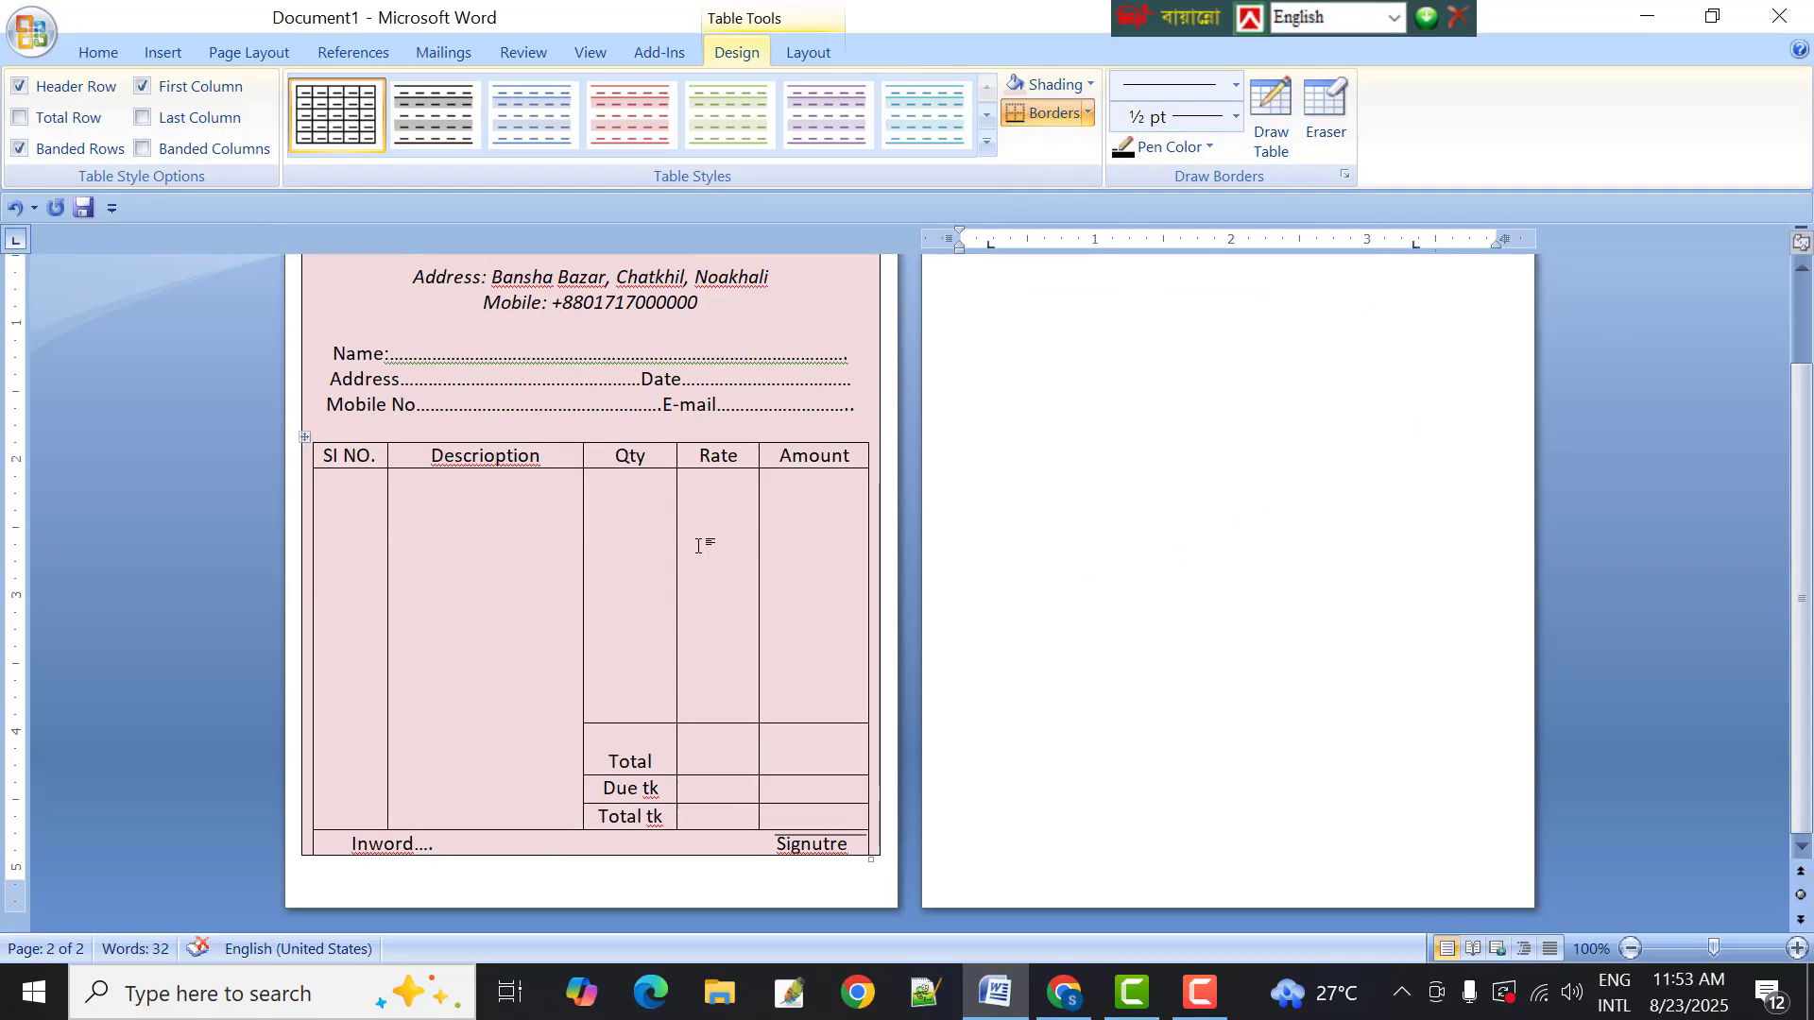
{"action": "scroll", "coordinate": [657, 626], "scroll_direction": "up", "scroll_amount": 2}
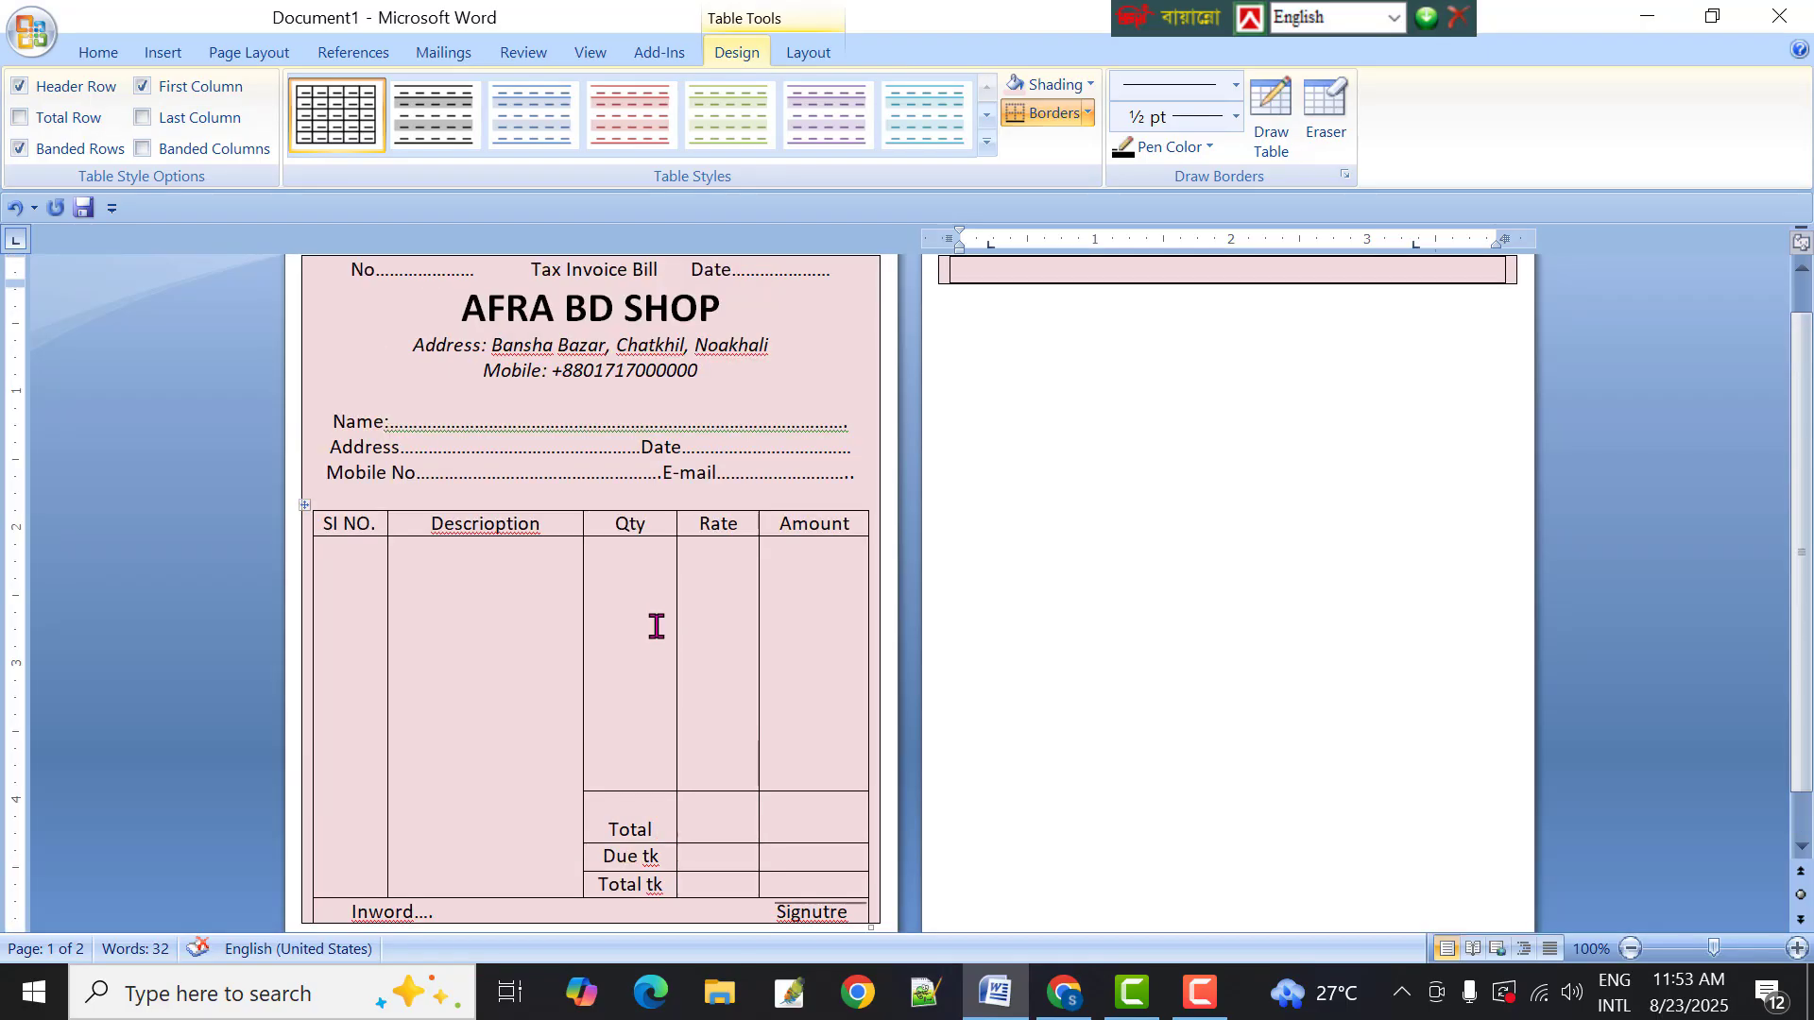
{"action": "scroll", "coordinate": [657, 626], "scroll_direction": "up", "scroll_amount": 1}
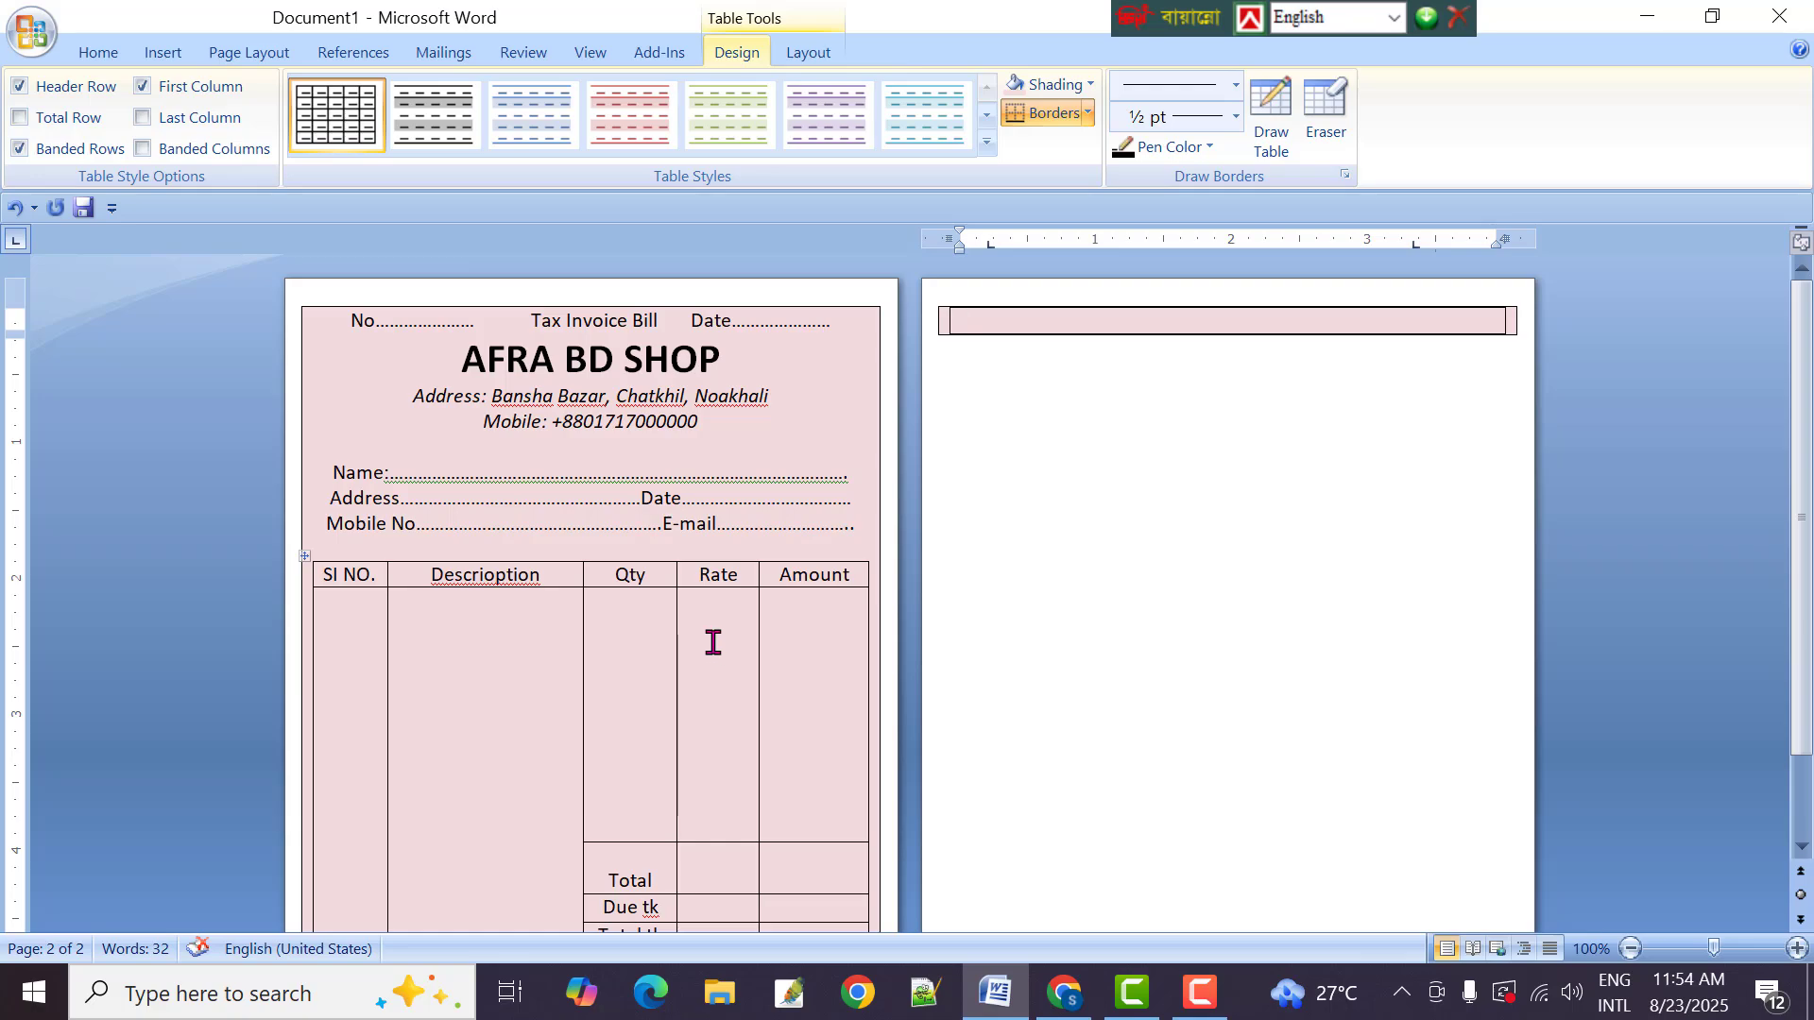
{"action": "scroll", "coordinate": [713, 643], "scroll_direction": "down", "scroll_amount": 2}
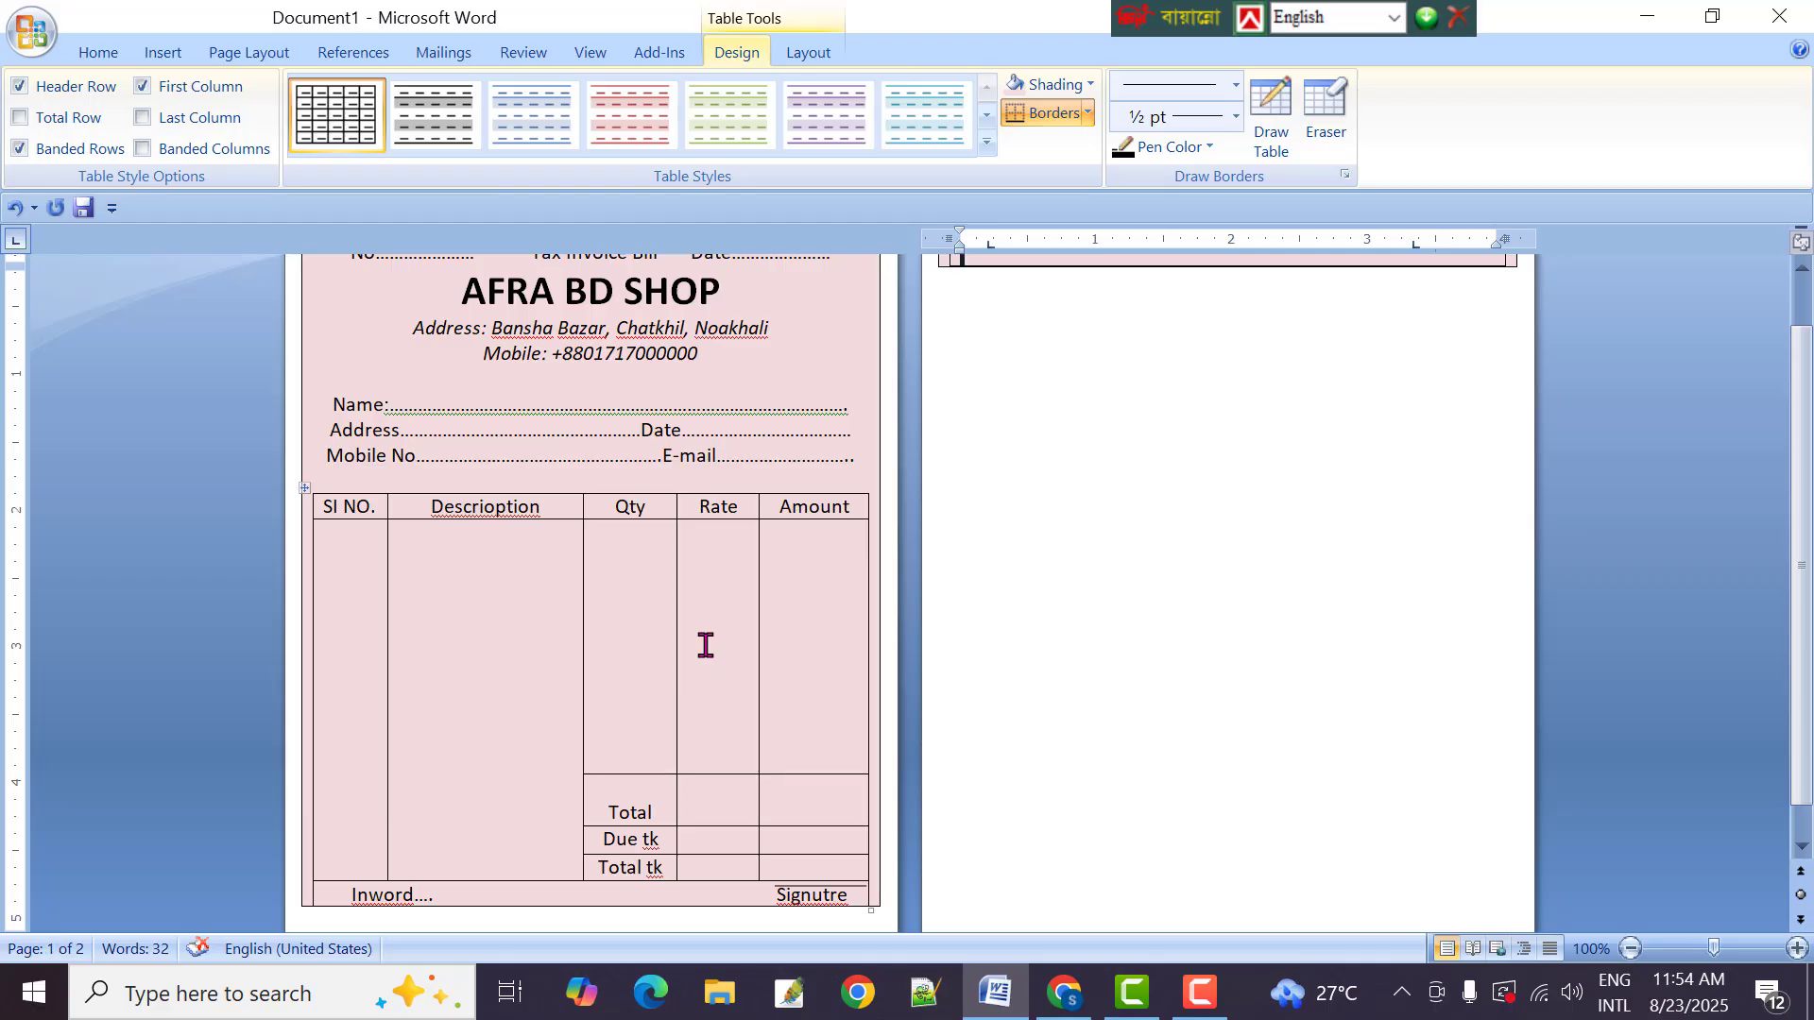